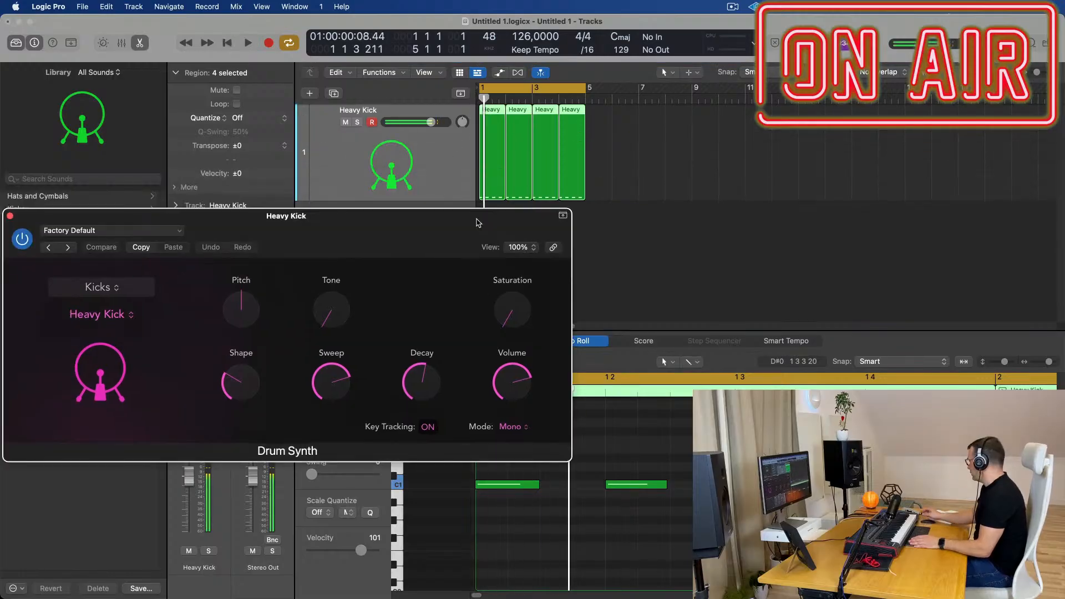
Step: Play the looped Heavy Kick pattern and shrink the Drum Synth window to 81% so the Piano Roll notes are uncovered
{"action": "key", "text": "space"}
{"action": "key", "text": "space"}
{"action": "left_click_drag", "start_coordinate": [376, 222], "coordinate": [527, 233]}
{"action": "key", "text": "space"}
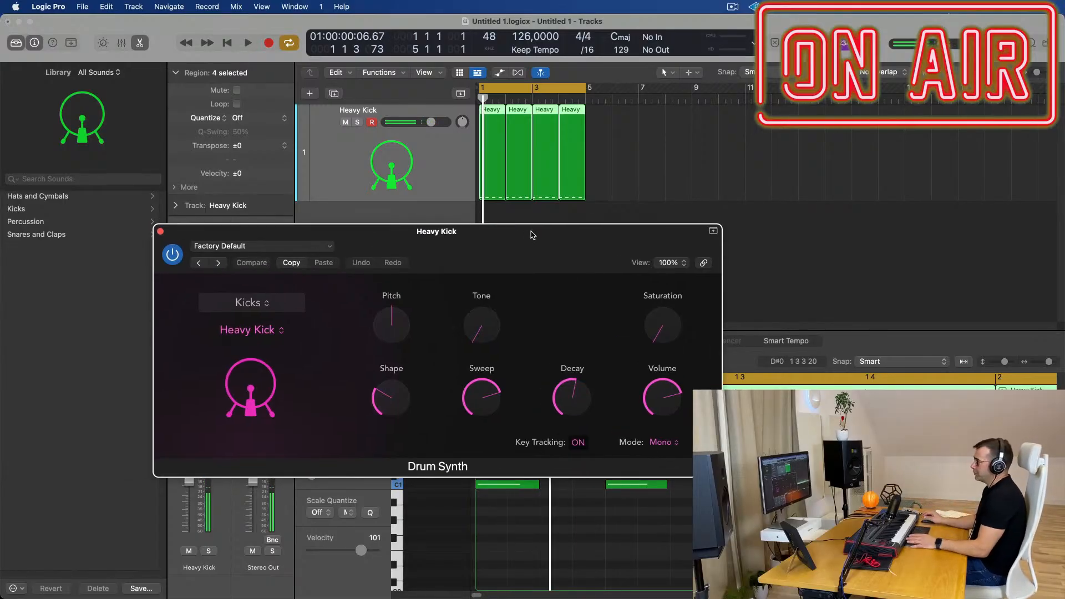
{"action": "left_click_drag", "start_coordinate": [531, 234], "coordinate": [388, 193]}
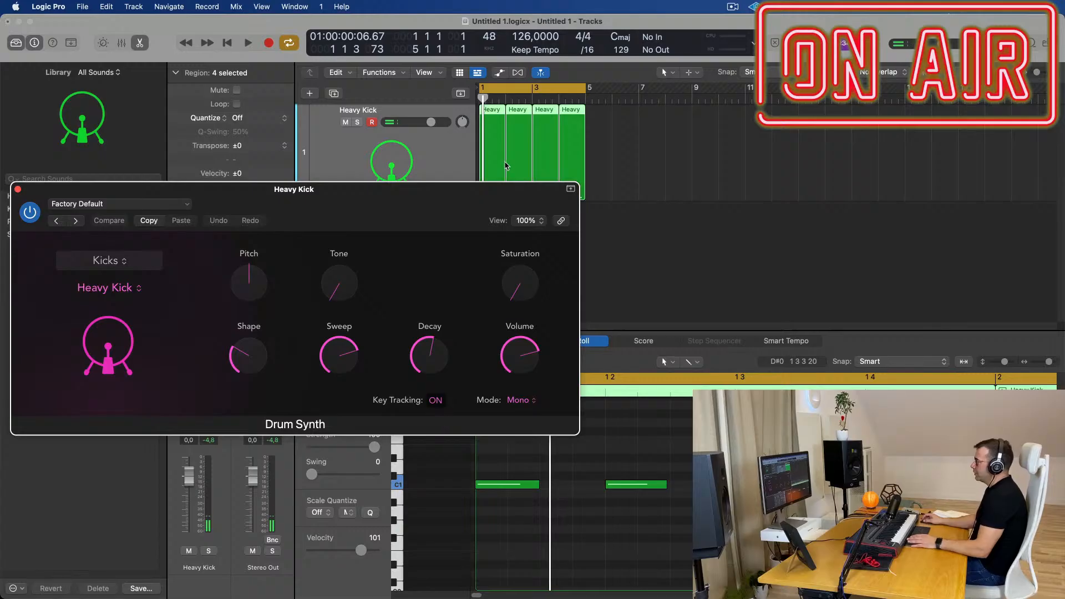
{"action": "key", "text": "space"}
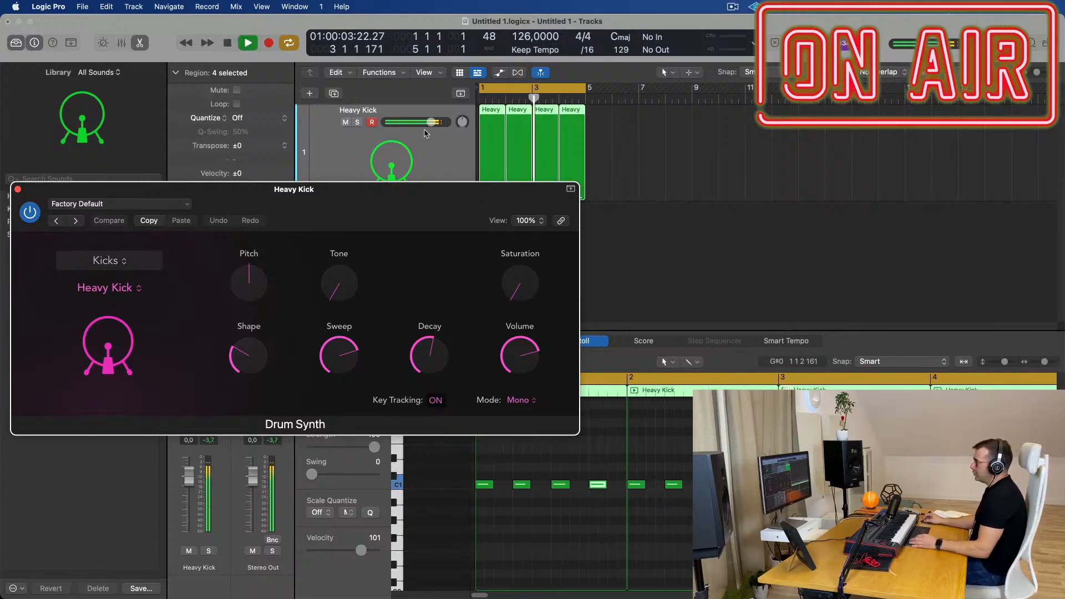
{"action": "left_click_drag", "start_coordinate": [449, 226], "coordinate": [462, 187]}
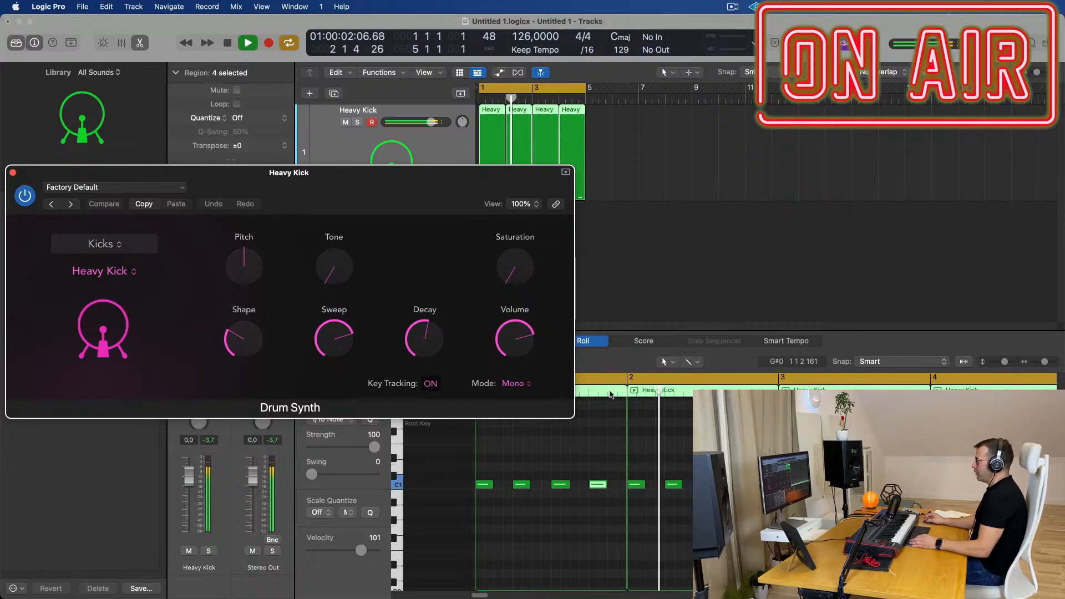
{"action": "left_click_drag", "start_coordinate": [572, 416], "coordinate": [465, 390]}
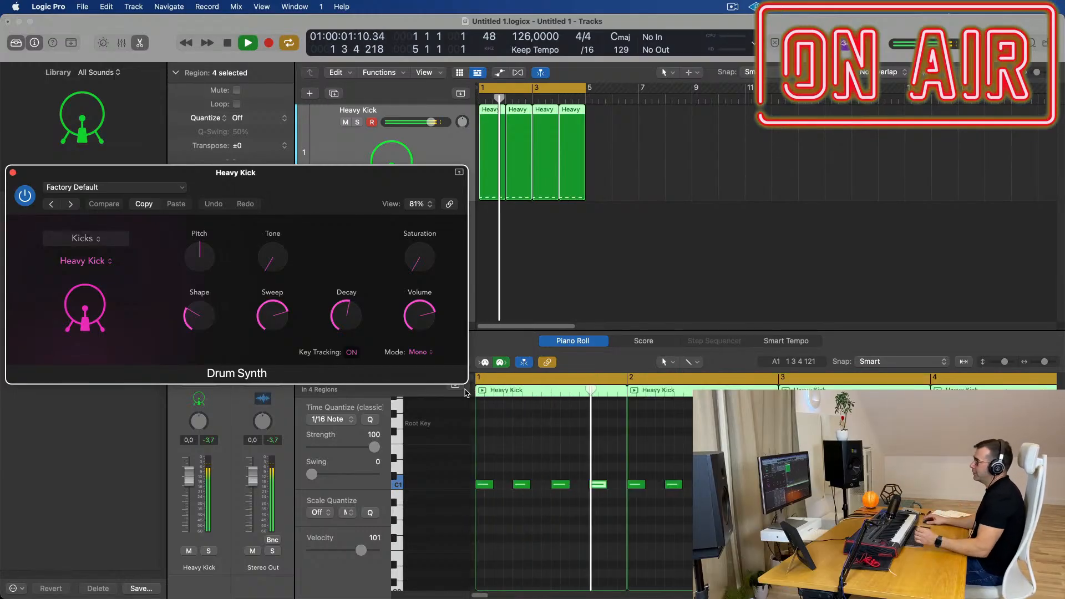
{"action": "mouse_move", "coordinate": [311, 174]}
{"action": "left_mouse_down"}
{"action": "mouse_move", "coordinate": [338, 174]}
{"action": "mouse_move", "coordinate": [293, 161]}
{"action": "mouse_move", "coordinate": [301, 157]}
{"action": "left_mouse_up"}
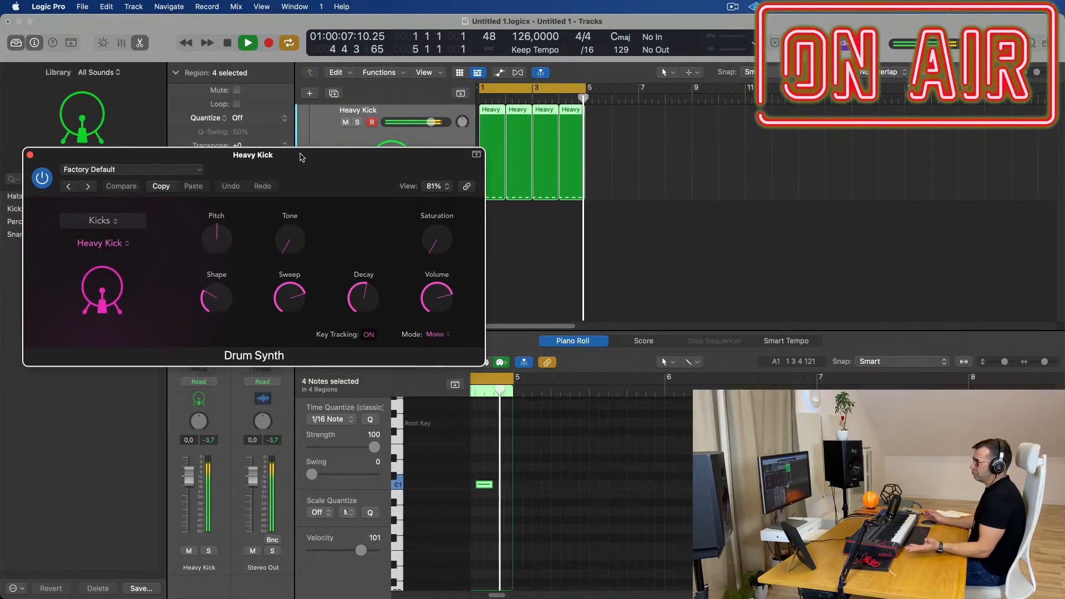
Step: Try the kick's Decay at about 67% and 19%, settle it slightly below the middle, and raise Saturation a little
{"action": "mouse_move", "coordinate": [378, 290]}
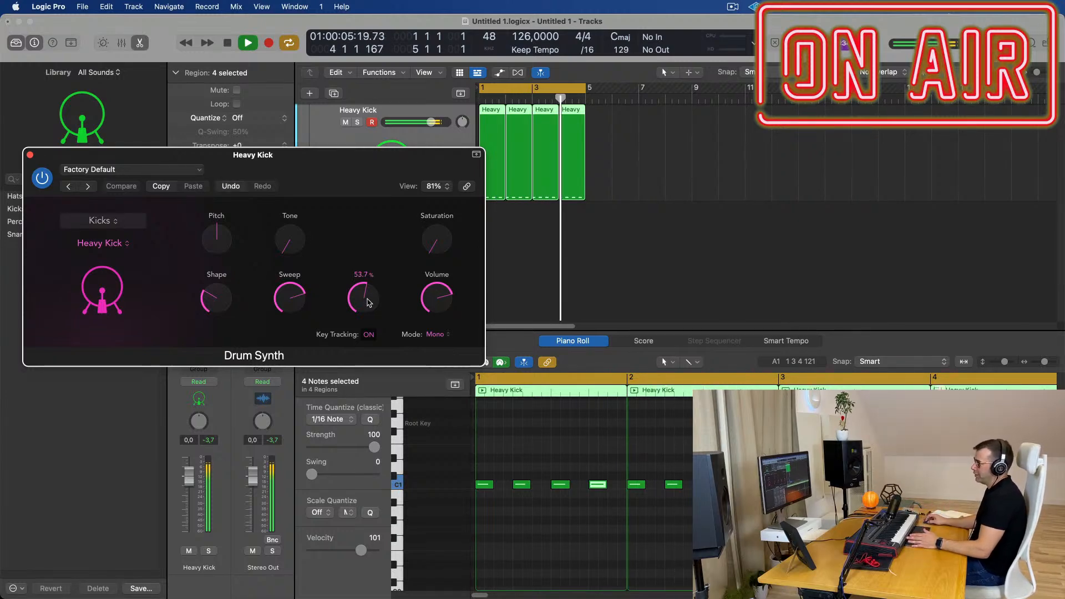
{"action": "left_click_drag", "start_coordinate": [369, 302], "coordinate": [370, 294]}
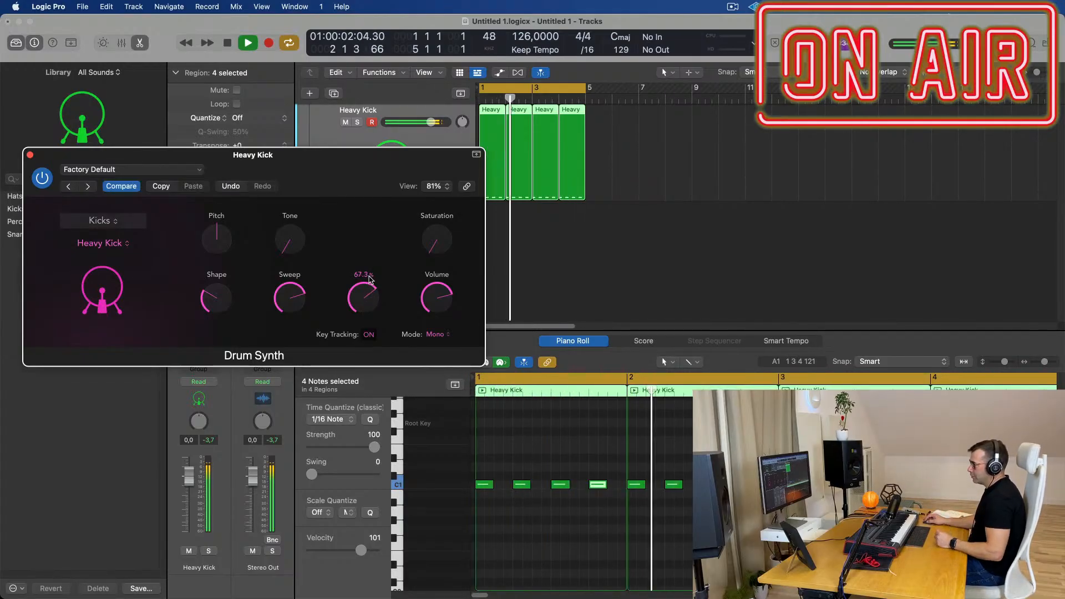
{"action": "left_click_drag", "start_coordinate": [370, 294], "coordinate": [370, 360]}
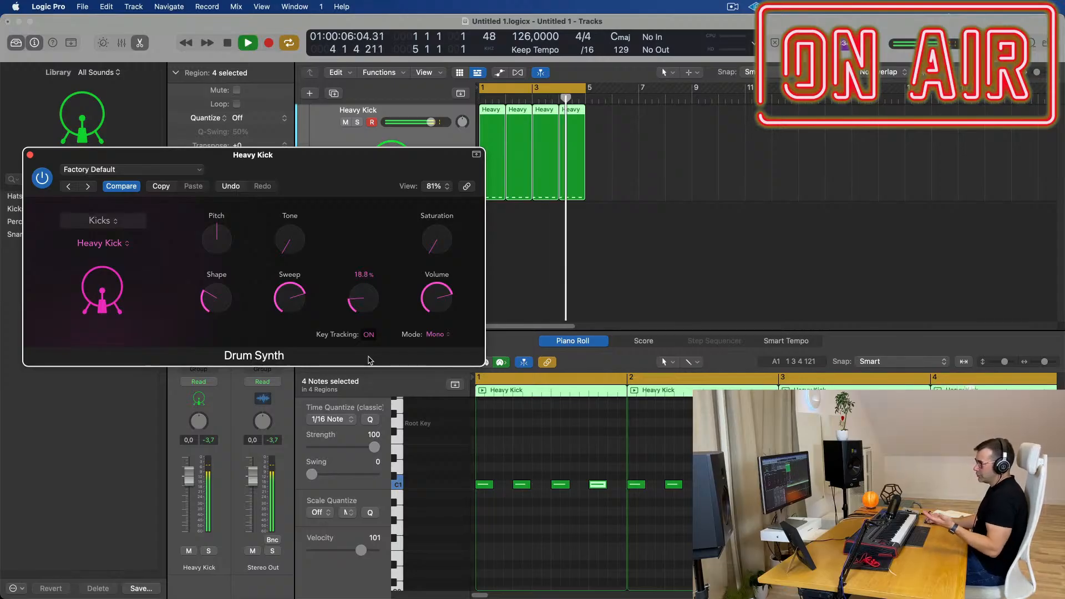
{"action": "left_click_drag", "start_coordinate": [370, 360], "coordinate": [372, 302]}
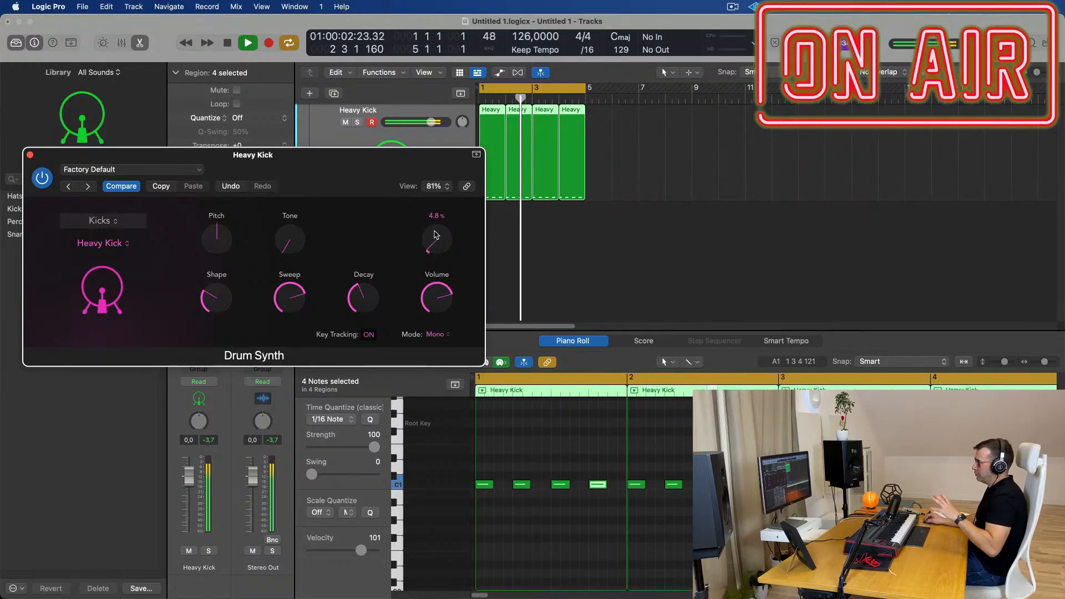
{"action": "left_click_drag", "start_coordinate": [436, 245], "coordinate": [436, 222]}
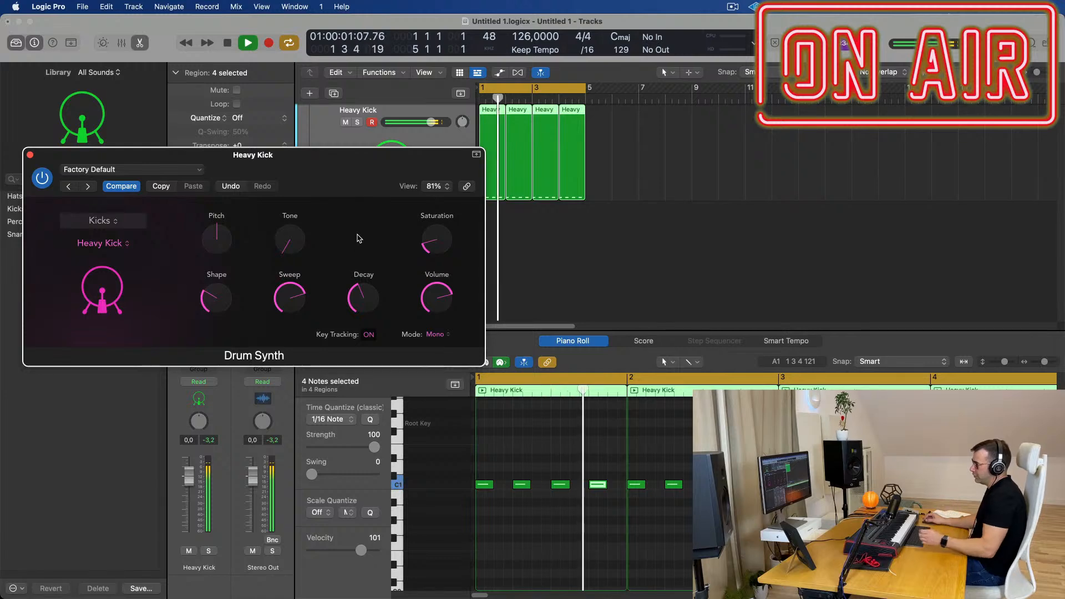
Step: Try the kick's Pitch at -7 and -12, and return it to about zero
{"action": "mouse_move", "coordinate": [294, 246]}
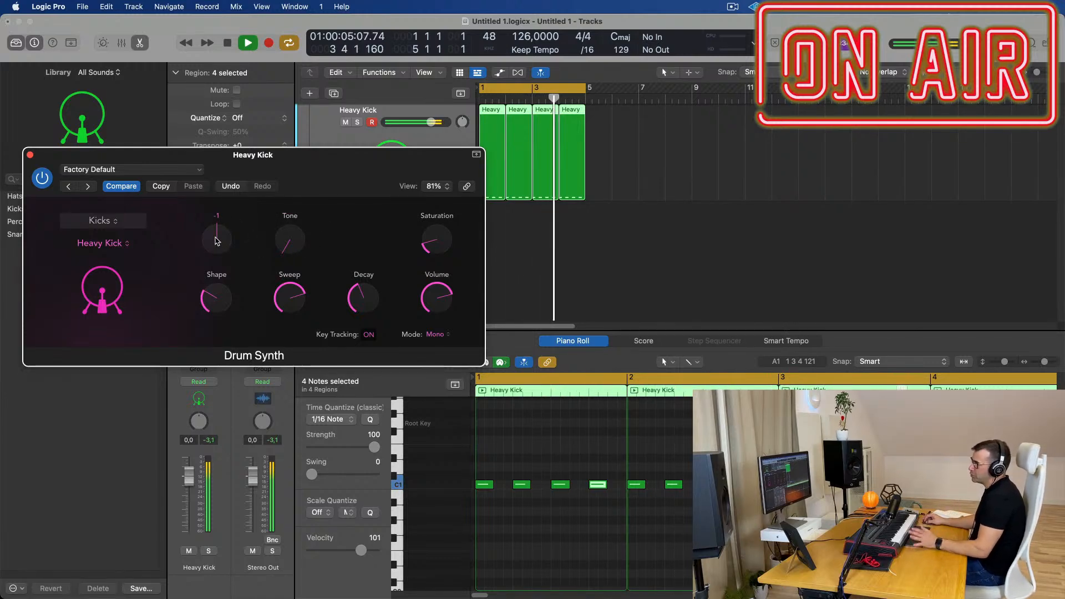
{"action": "left_click_drag", "start_coordinate": [216, 241], "coordinate": [218, 259]}
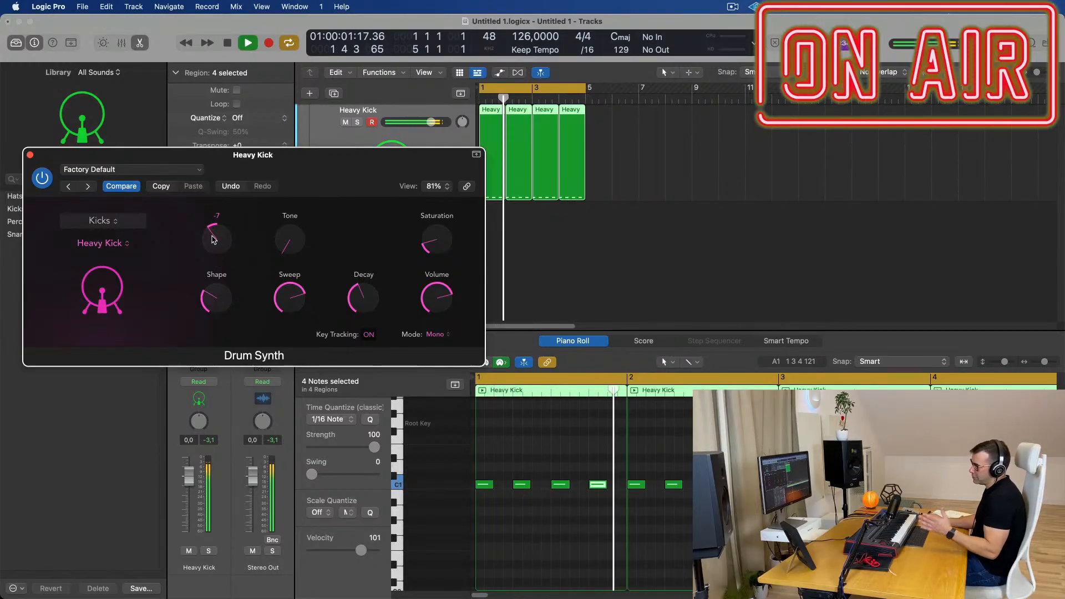
{"action": "left_click_drag", "start_coordinate": [212, 239], "coordinate": [214, 258]}
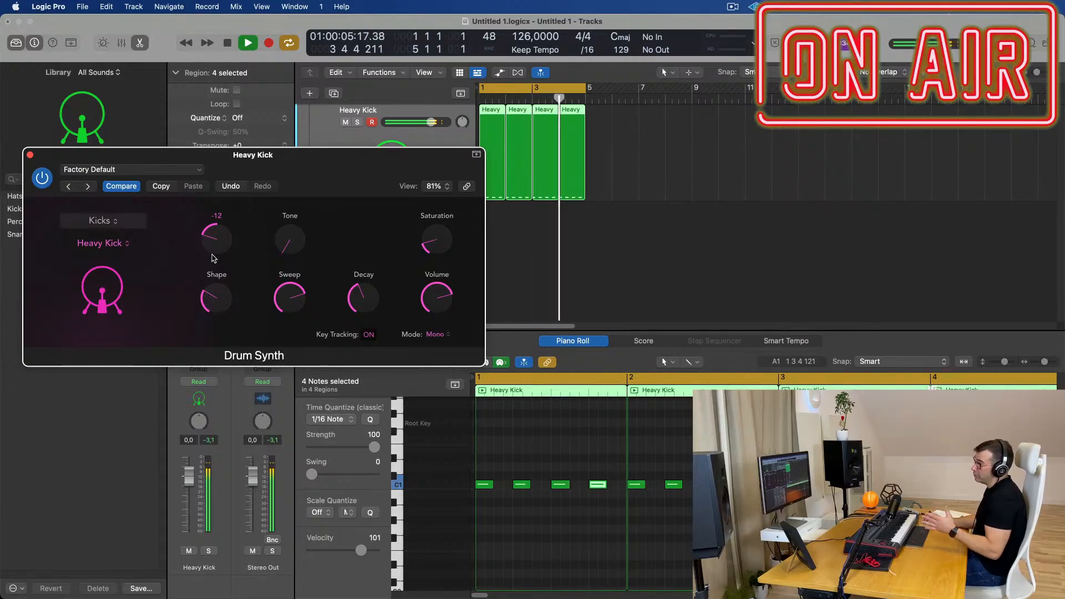
{"action": "left_click_drag", "start_coordinate": [214, 258], "coordinate": [223, 196]}
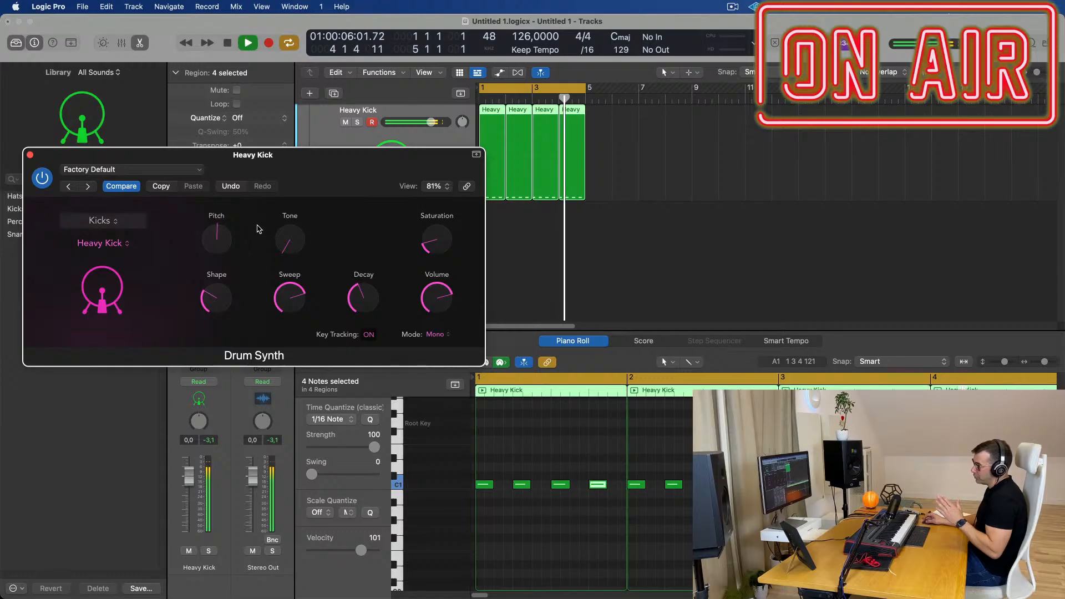
Step: Set the kick's Tone to about 34% and its Shape to 35.5%
{"action": "left_click_drag", "start_coordinate": [273, 238], "coordinate": [299, 196]}
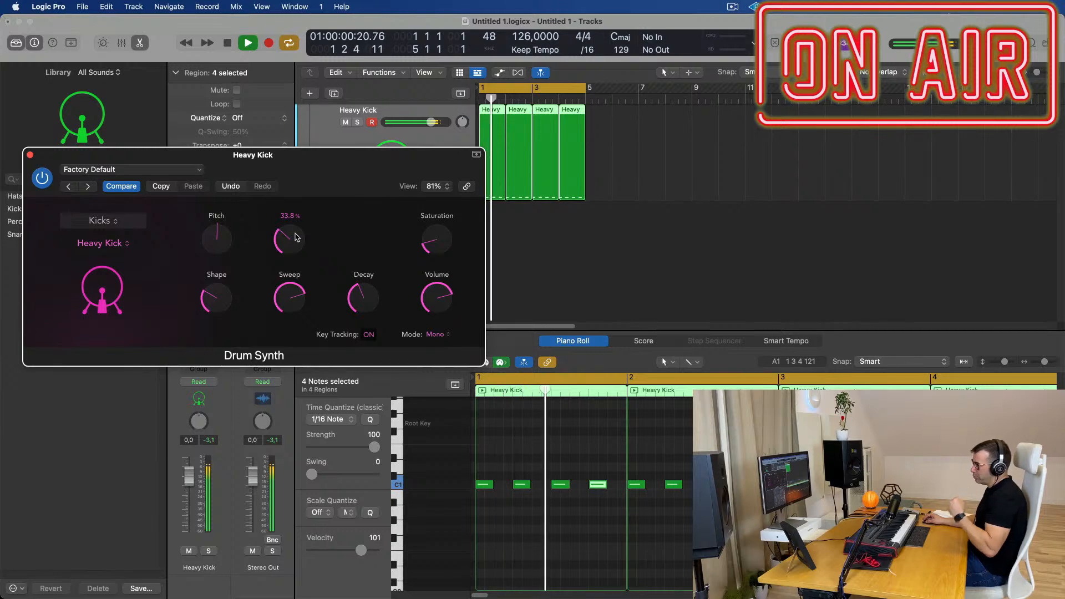
{"action": "left_click_drag", "start_coordinate": [297, 237], "coordinate": [298, 233]}
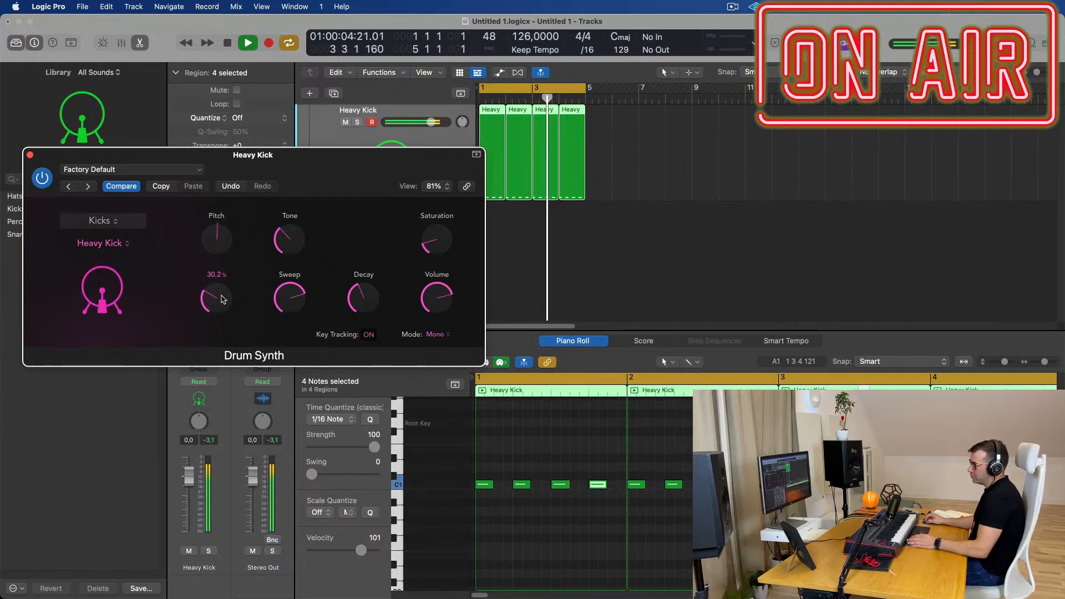
{"action": "mouse_move", "coordinate": [222, 297]}
{"action": "left_mouse_down"}
{"action": "mouse_move", "coordinate": [248, 173]}
{"action": "mouse_move", "coordinate": [240, 282]}
{"action": "mouse_move", "coordinate": [252, 296]}
{"action": "mouse_move", "coordinate": [226, 298]}
{"action": "left_mouse_up"}
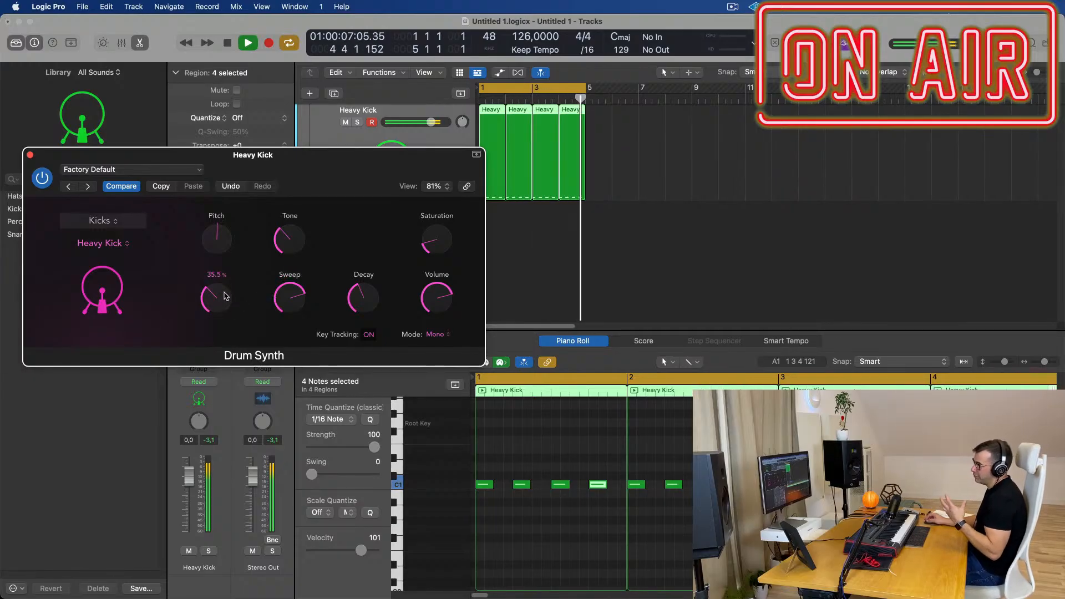
Step: Select all kick notes in the Piano Roll, transpose them up about an octave, and restart playback
{"action": "left_click_drag", "start_coordinate": [326, 163], "coordinate": [344, 178]}
{"action": "left_click", "coordinate": [538, 522]}
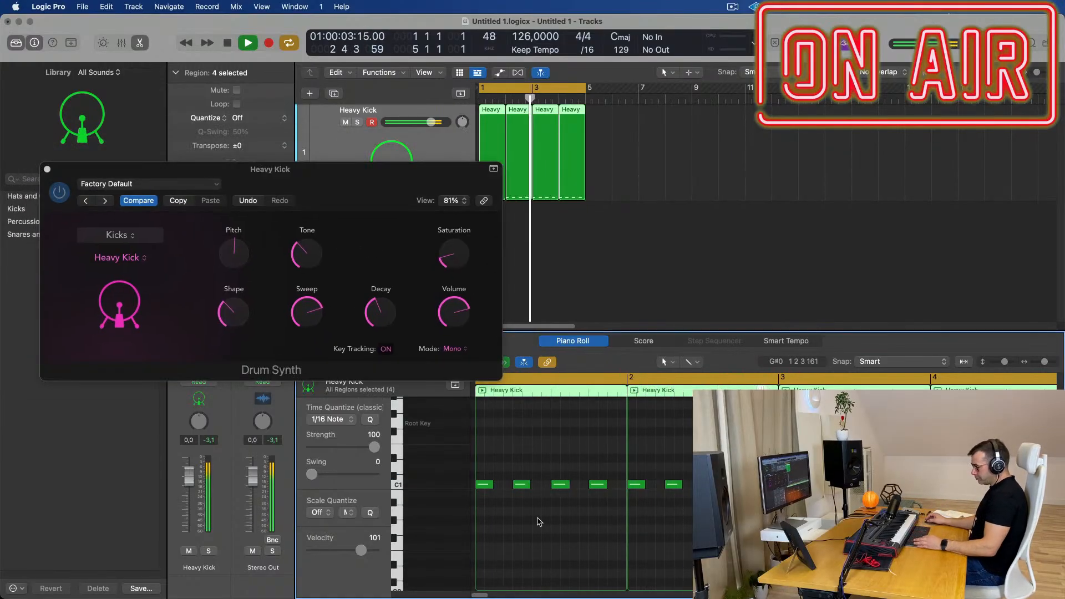
{"action": "key", "text": "super+a"}
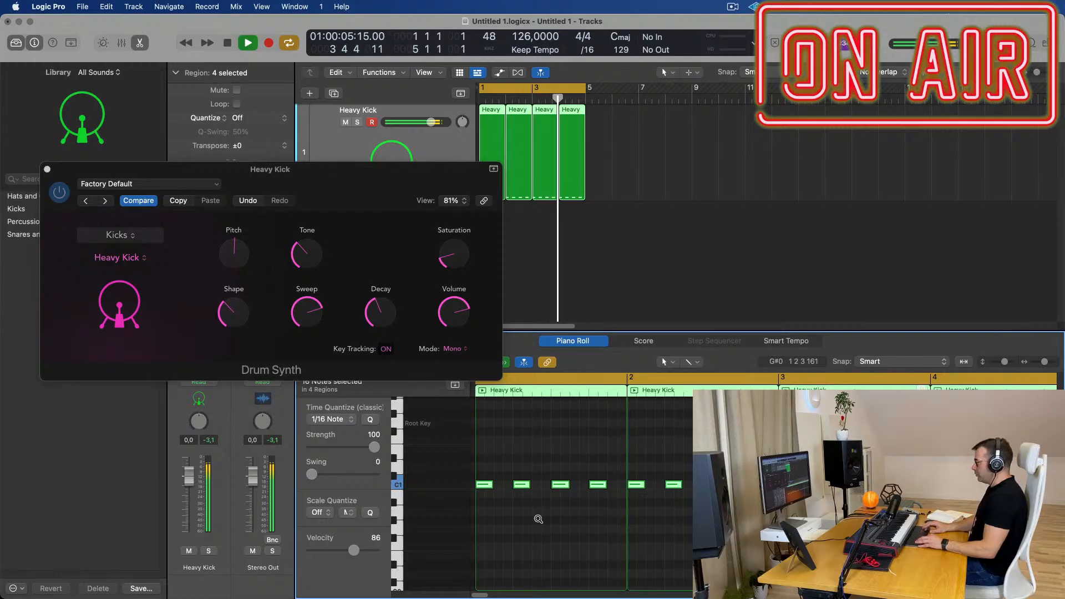
{"action": "key", "text": "space"}
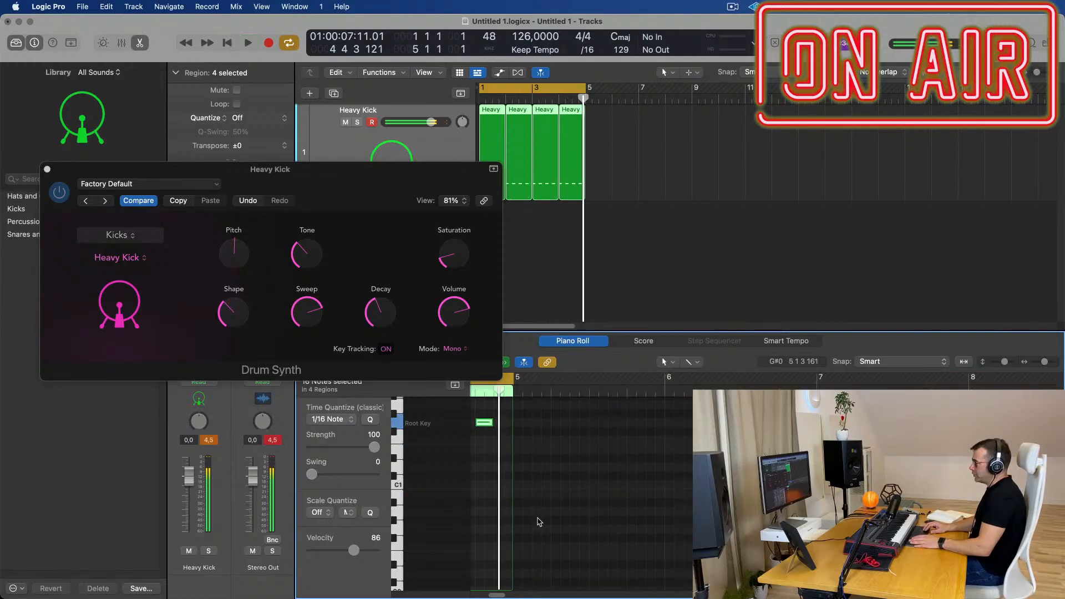
{"action": "key", "text": "space"}
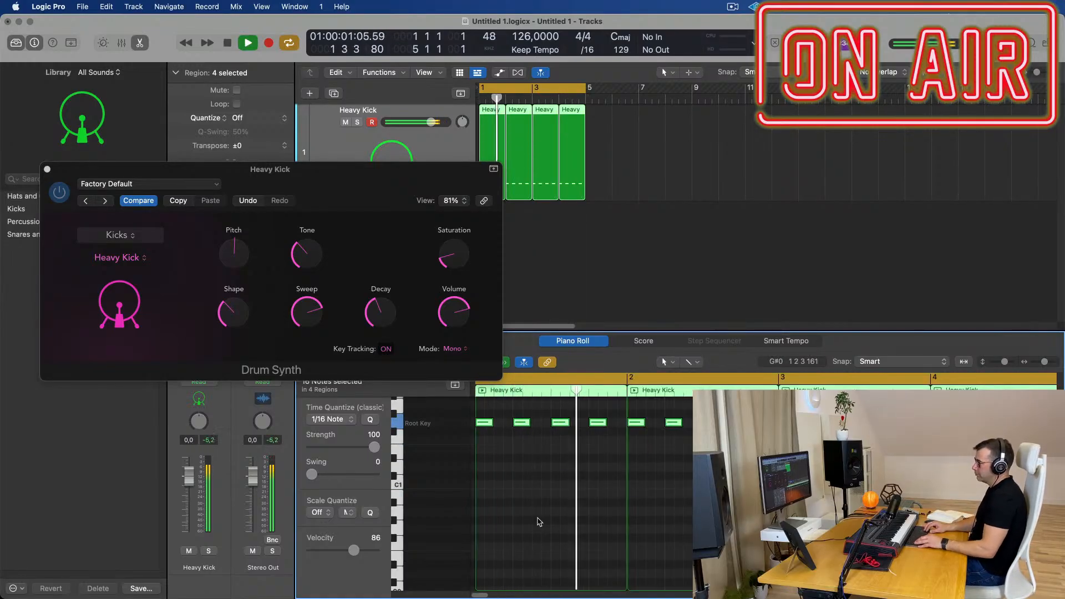
Step: Transpose the selected kick notes down by semitones until they sit on C1
{"action": "key", "text": "alt+Down"}
{"action": "key", "text": "alt+Down"}
{"action": "key", "text": "alt+Down"}
{"action": "key", "text": "alt+Down"}
{"action": "key", "text": "alt+Down"}
{"action": "key", "text": "alt+Down"}
{"action": "key", "text": "alt+Down"}
{"action": "key", "text": "alt+Down"}
{"action": "key", "text": "alt+Down"}
{"action": "key", "text": "alt+Down"}
{"action": "key", "text": "alt+Down"}
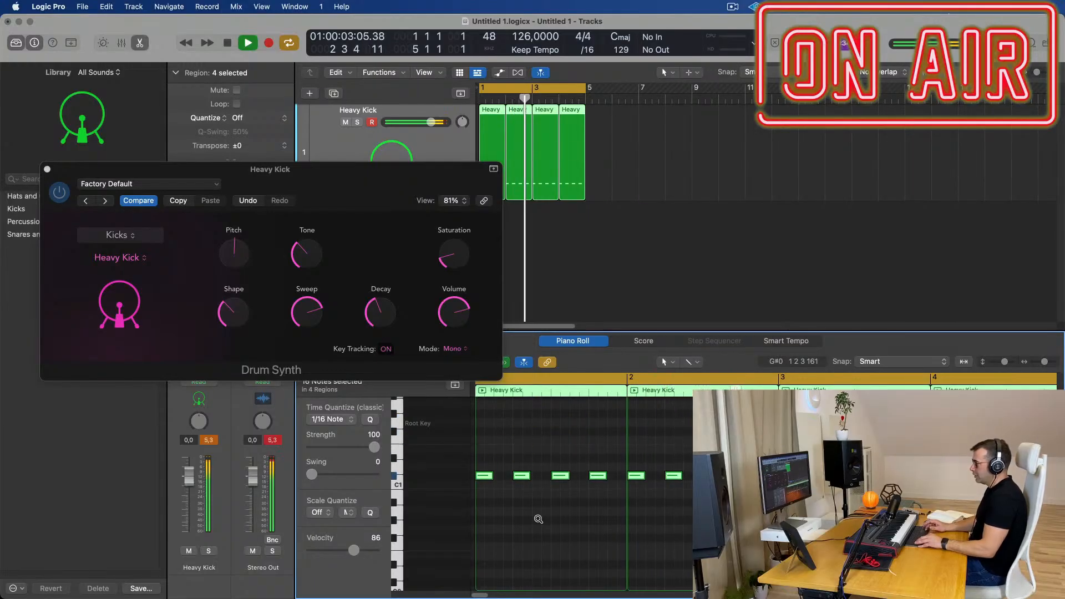
{"action": "key", "text": "alt+Down"}
{"action": "key", "text": "alt+Down"}
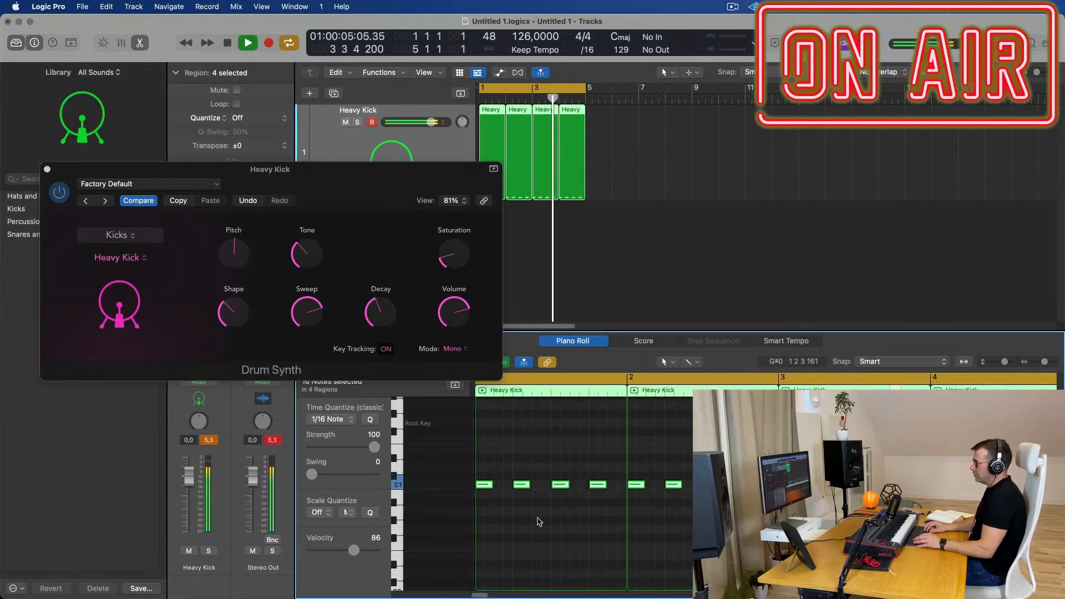
Step: Try a longer Decay of over 60% on the kick and close the Drum Synth window
{"action": "left_click_drag", "start_coordinate": [310, 189], "coordinate": [393, 305]}
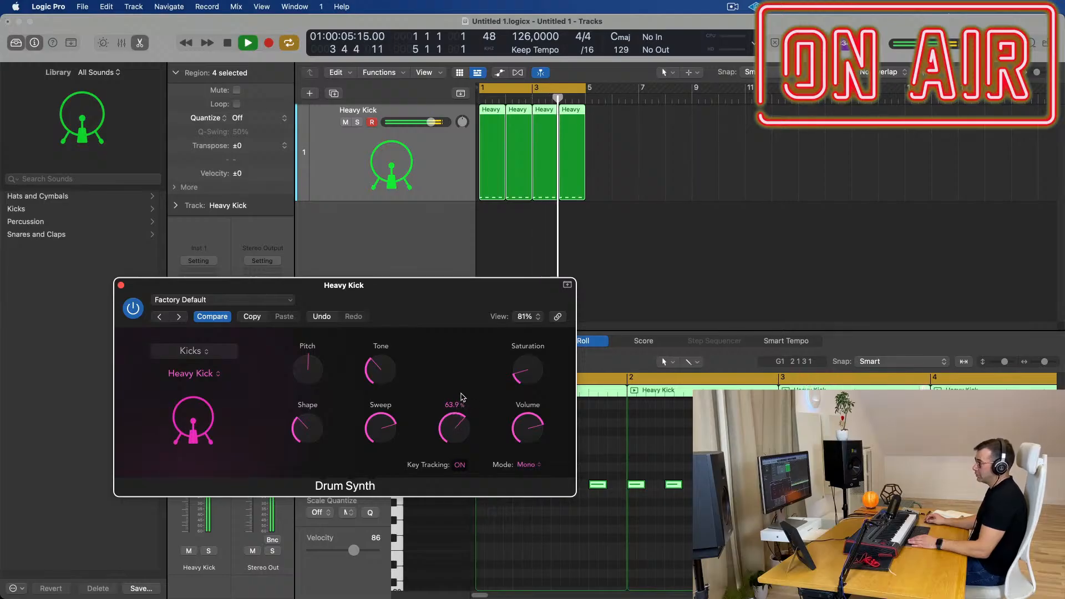
{"action": "left_click_drag", "start_coordinate": [465, 382], "coordinate": [465, 385]}
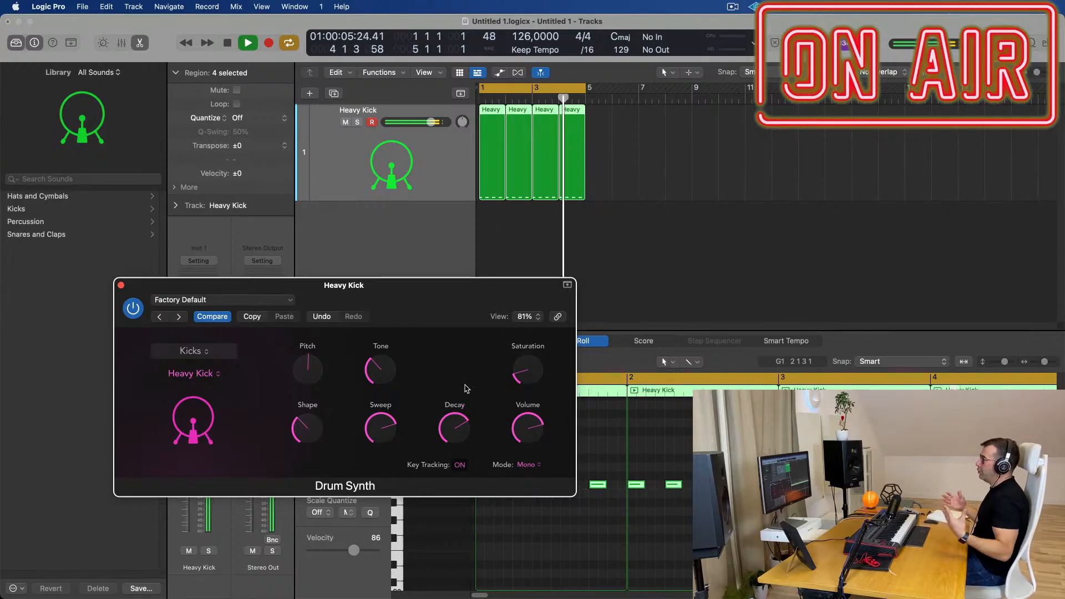
{"action": "left_click_drag", "start_coordinate": [355, 286], "coordinate": [294, 270]}
{"action": "left_click_drag", "start_coordinate": [71, 270], "coordinate": [122, 267]}
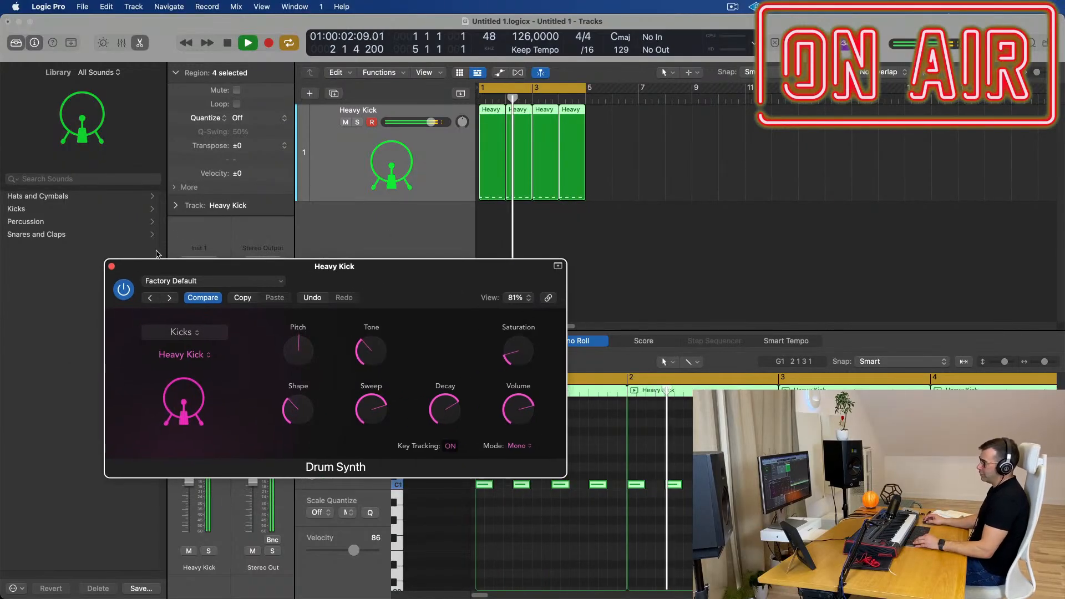
{"action": "left_click", "coordinate": [111, 267]}
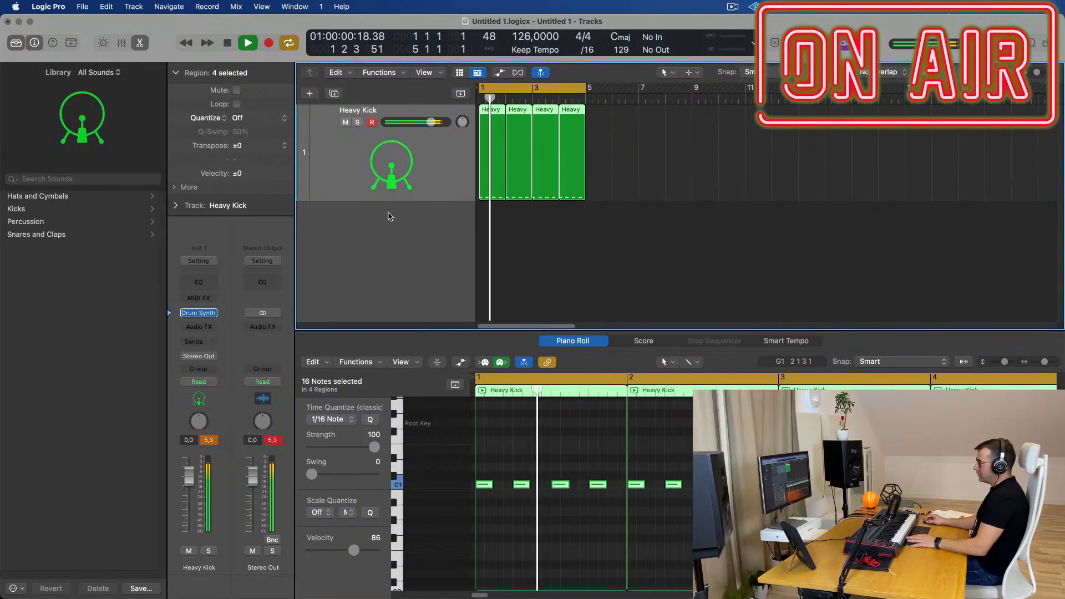
Step: Reopen the Heavy Kick track's Drum Synth and shorten the Decay to 26.2%
{"action": "left_click", "coordinate": [198, 313]}
{"action": "left_click_drag", "start_coordinate": [428, 272], "coordinate": [559, 248]}
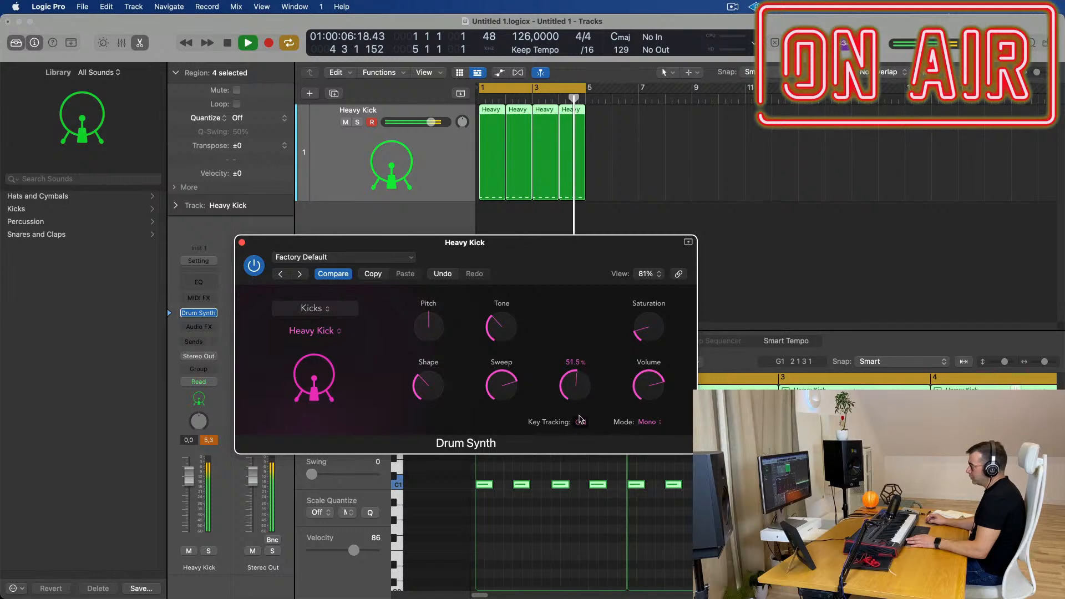
{"action": "left_click_drag", "start_coordinate": [583, 393], "coordinate": [583, 412]}
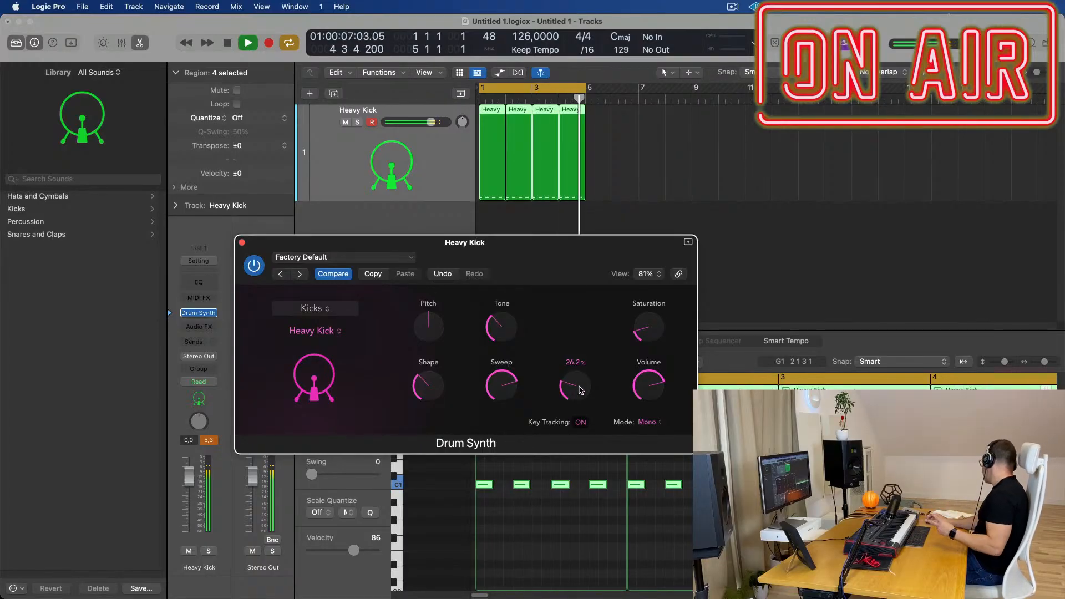
Step: Duplicate the Heavy Kick track, copy its four regions onto the new track, and lower the new track's volume to -13.2 dB
{"action": "left_click_drag", "start_coordinate": [522, 243], "coordinate": [753, 256]}
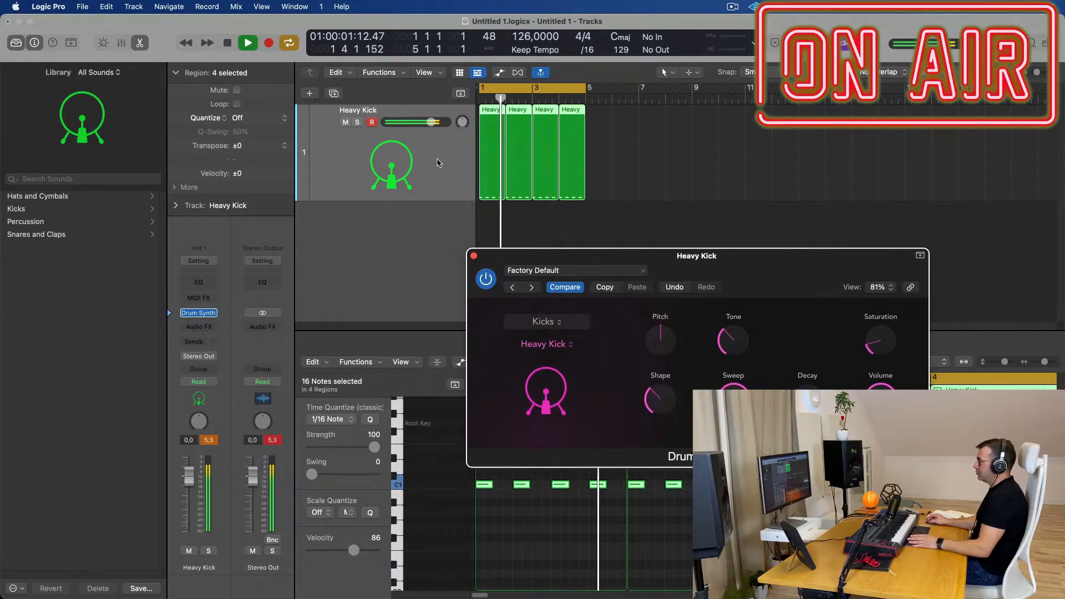
{"action": "left_click", "coordinate": [333, 93]}
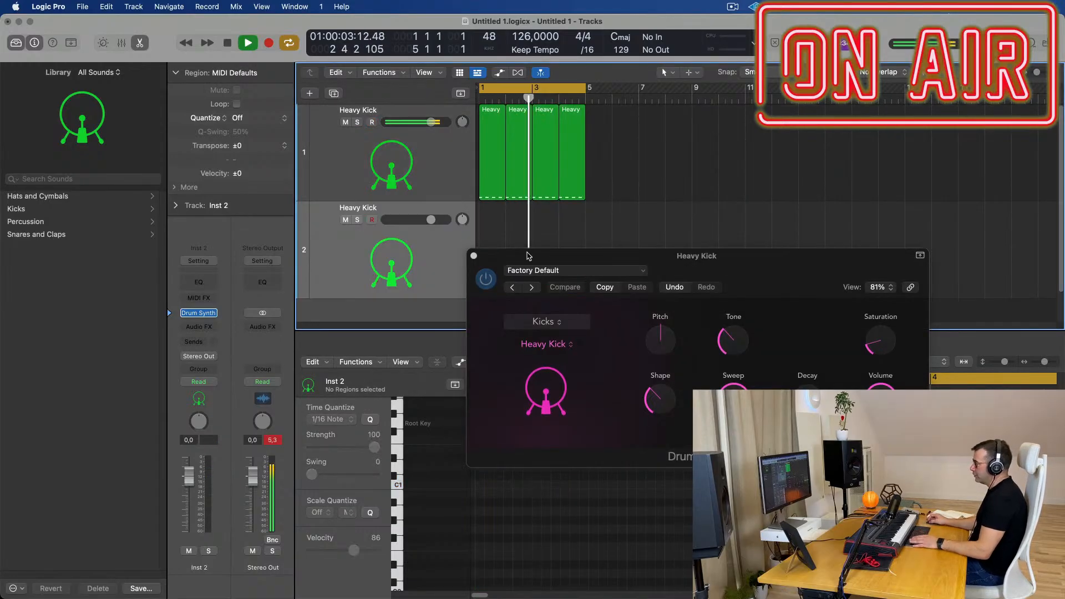
{"action": "left_click_drag", "start_coordinate": [527, 256], "coordinate": [849, 234]}
{"action": "left_click_drag", "start_coordinate": [645, 139], "coordinate": [450, 184]}
{"action": "left_click_drag", "start_coordinate": [485, 111], "coordinate": [487, 244]}
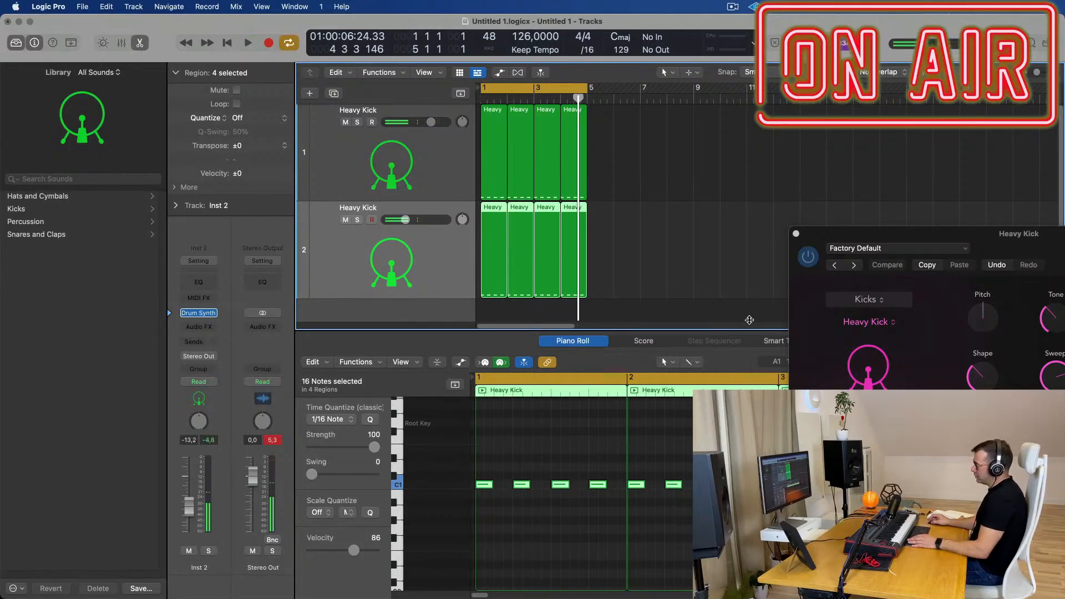
Step: Play both kick tracks together and look through the kick types in the duplicated track's Drum Synth
{"action": "key", "text": "space"}
{"action": "left_click_drag", "start_coordinate": [889, 324], "coordinate": [628, 288]}
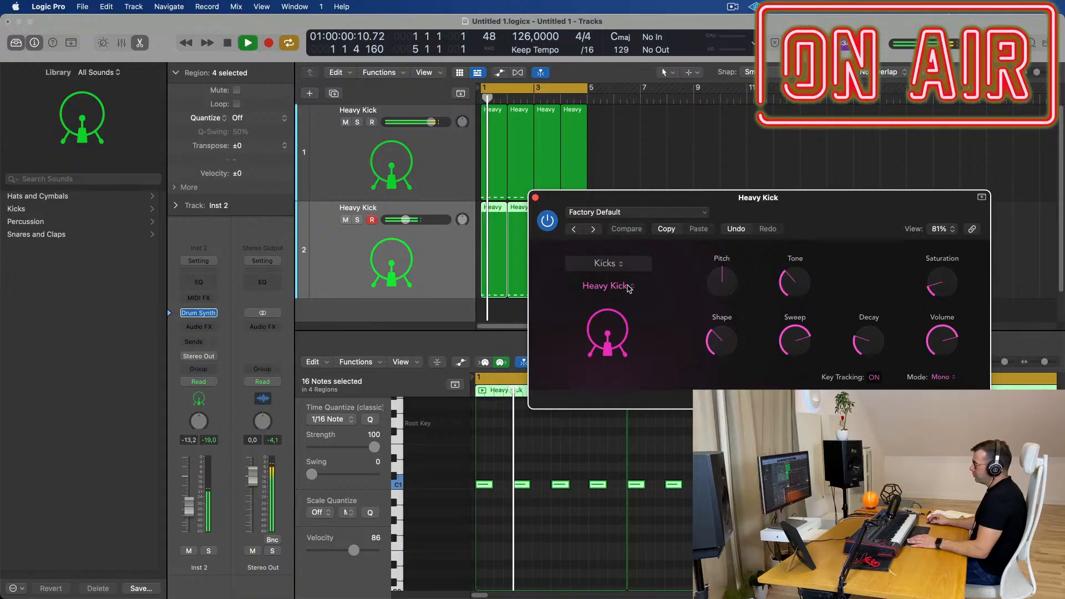
{"action": "left_click", "coordinate": [629, 286]}
{"action": "left_click", "coordinate": [552, 197]}
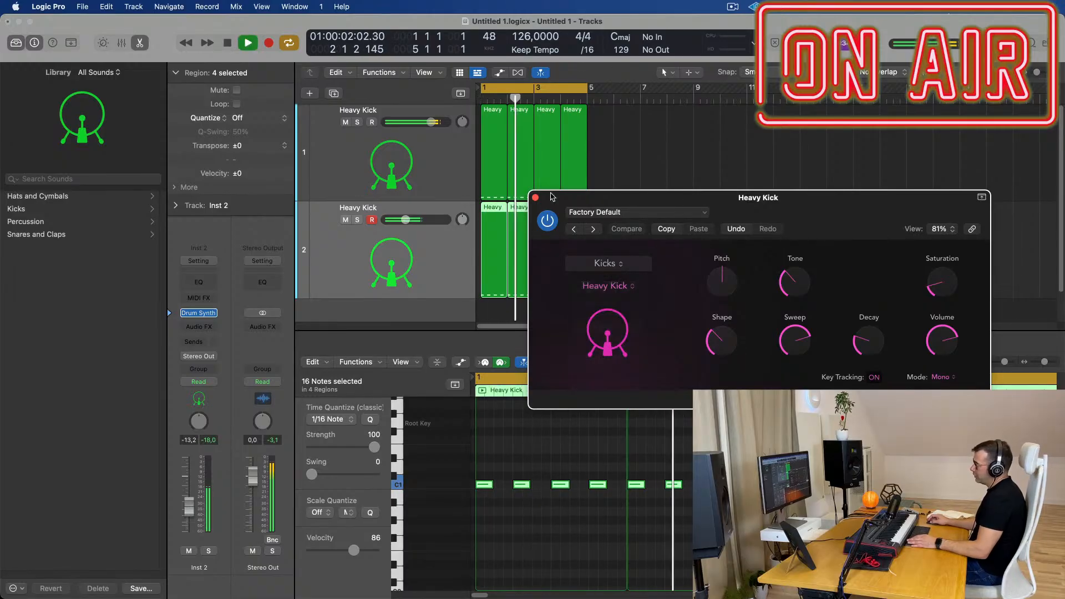
Step: Try Air Kick on the first track's Drum Synth and settle on Tight Kick as its kick type
{"action": "mouse_move", "coordinate": [651, 202]}
{"action": "left_mouse_down"}
{"action": "mouse_move", "coordinate": [753, 201]}
{"action": "mouse_move", "coordinate": [562, 194]}
{"action": "mouse_move", "coordinate": [641, 191]}
{"action": "left_mouse_up"}
{"action": "left_click", "coordinate": [605, 254]}
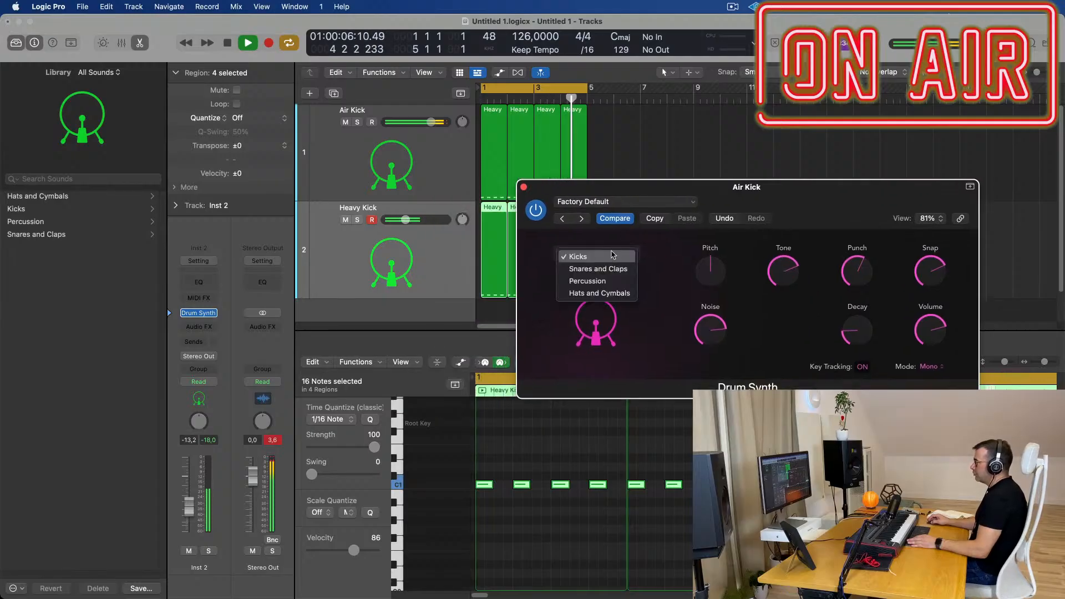
{"action": "left_click", "coordinate": [651, 276]}
{"action": "left_click", "coordinate": [599, 278]}
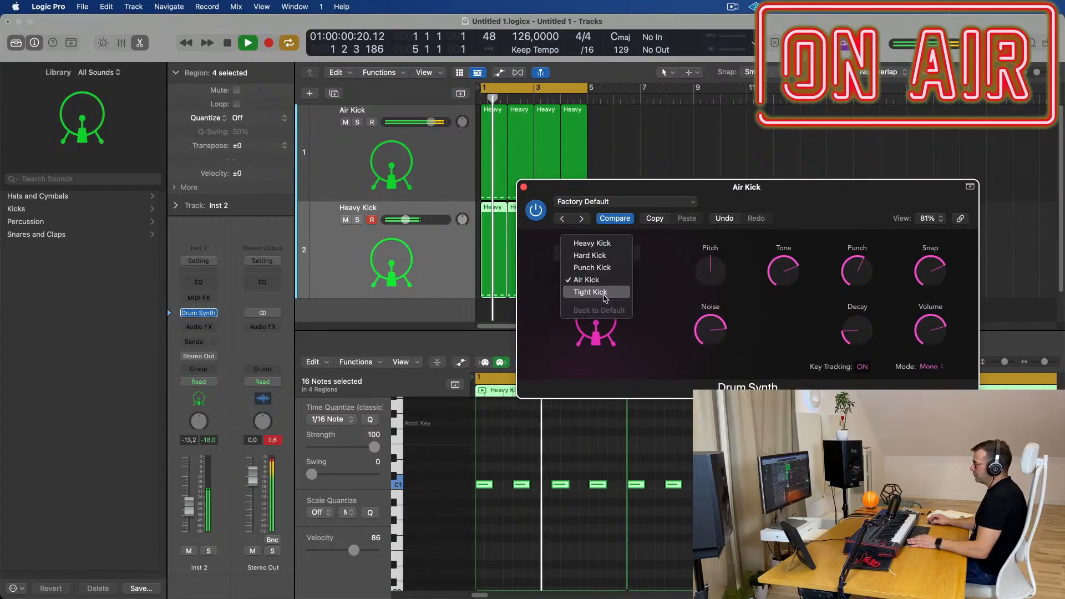
{"action": "left_click", "coordinate": [636, 292]}
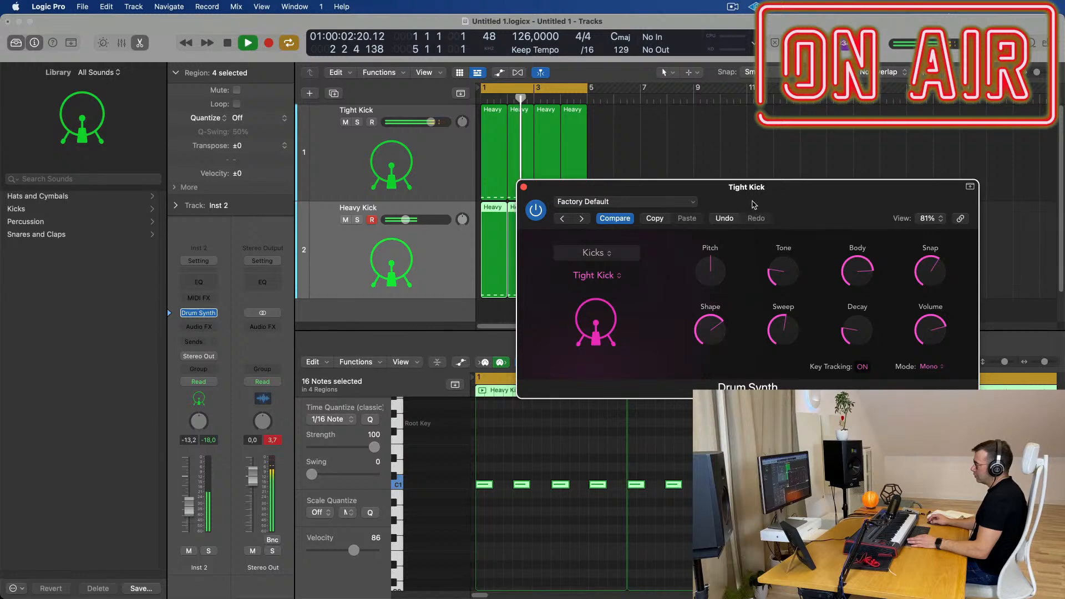
{"action": "left_click_drag", "start_coordinate": [638, 187], "coordinate": [625, 213]}
Step: Solo both kick tracks and balance their volumes, with Heavy Kick at -4.7 dB and Tight Kick at -2.5 dB
{"action": "left_click", "coordinate": [355, 127]}
{"action": "left_click", "coordinate": [357, 123]}
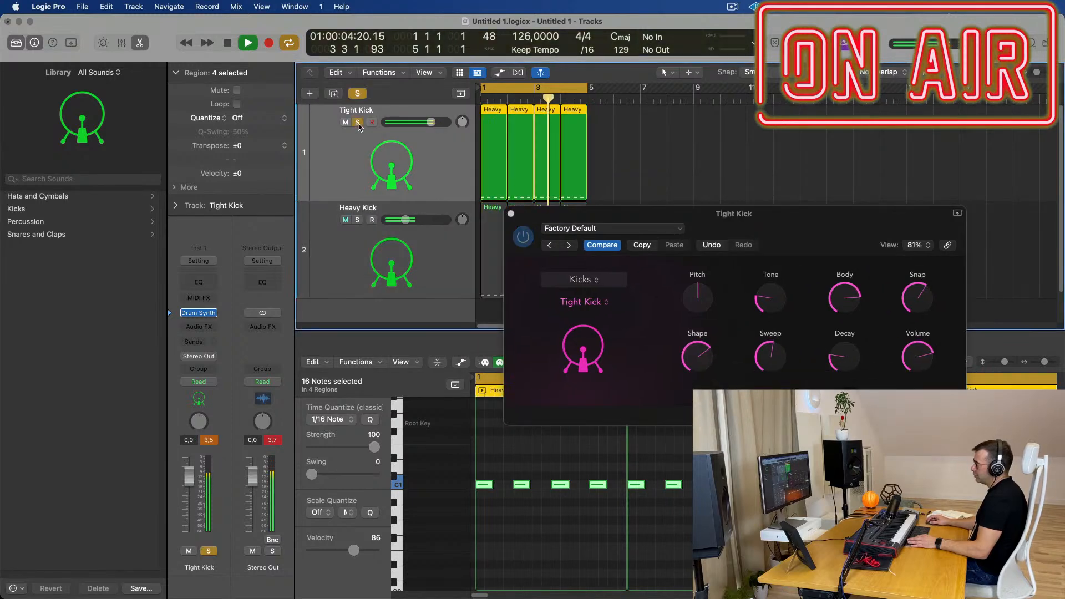
{"action": "left_click", "coordinate": [357, 220]}
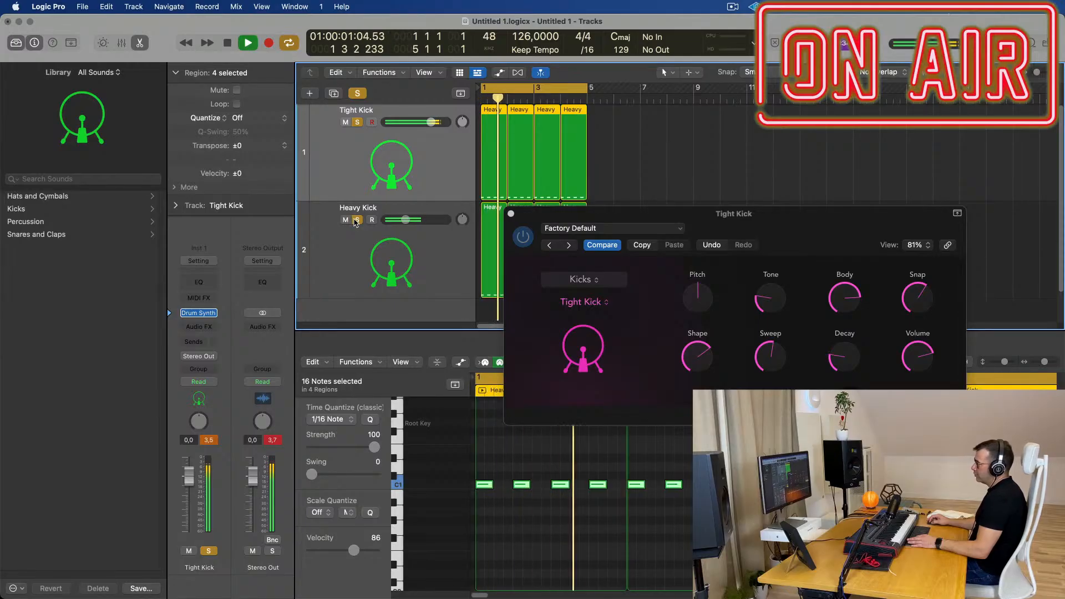
{"action": "left_click_drag", "start_coordinate": [405, 220], "coordinate": [418, 220]}
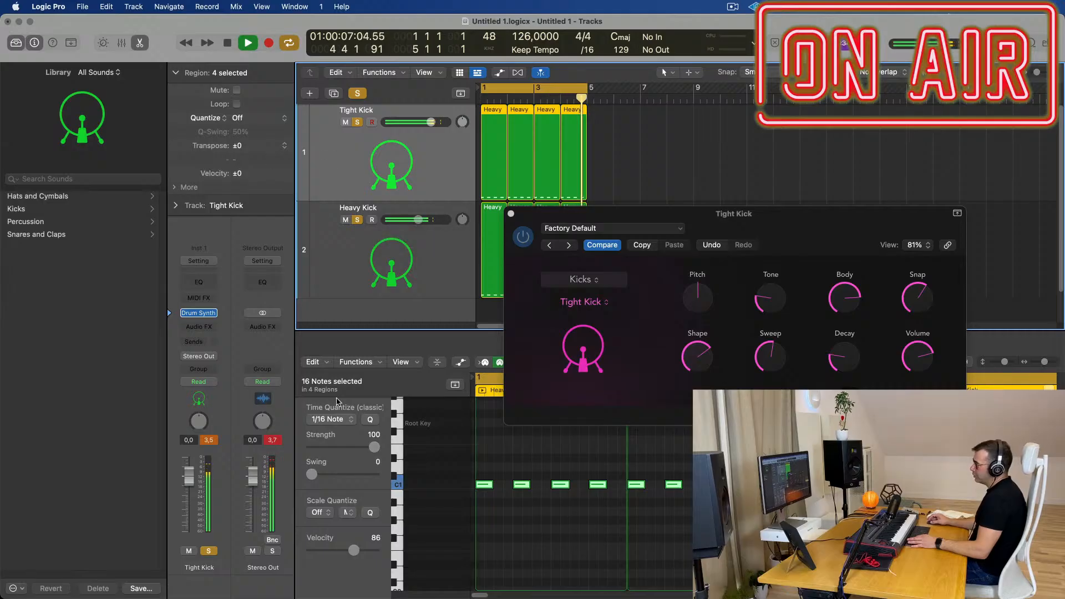
{"action": "left_click_drag", "start_coordinate": [187, 473], "coordinate": [186, 482]}
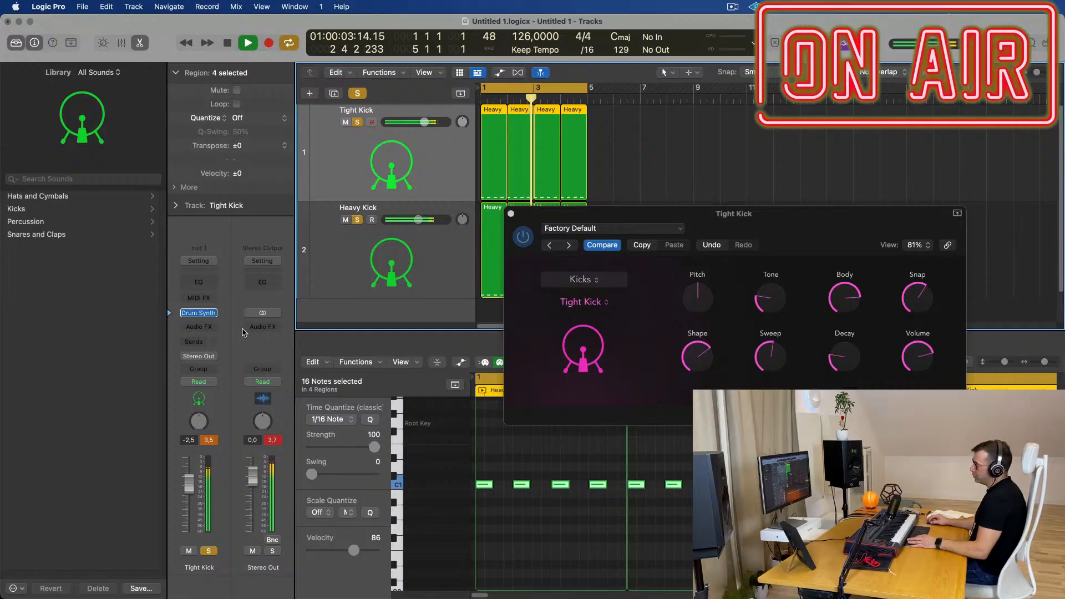
Step: Reopen the Tight Kick track's Drum Synth, fine-tune Tone, raise Pitch and lower Shape
{"action": "left_click", "coordinate": [199, 315]}
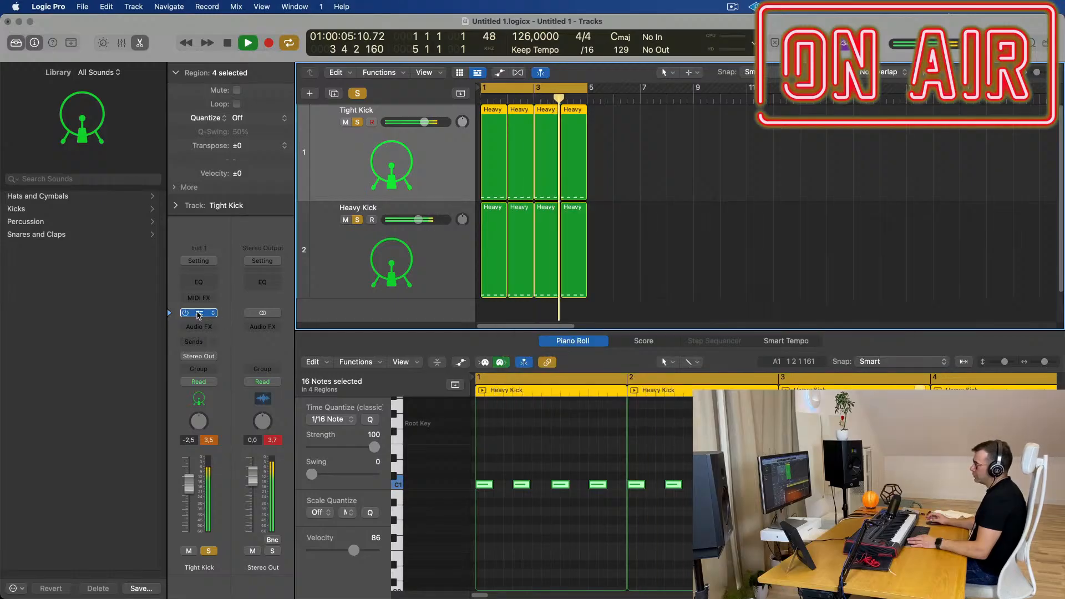
{"action": "left_click", "coordinate": [200, 316]}
{"action": "left_click_drag", "start_coordinate": [815, 222], "coordinate": [718, 233]}
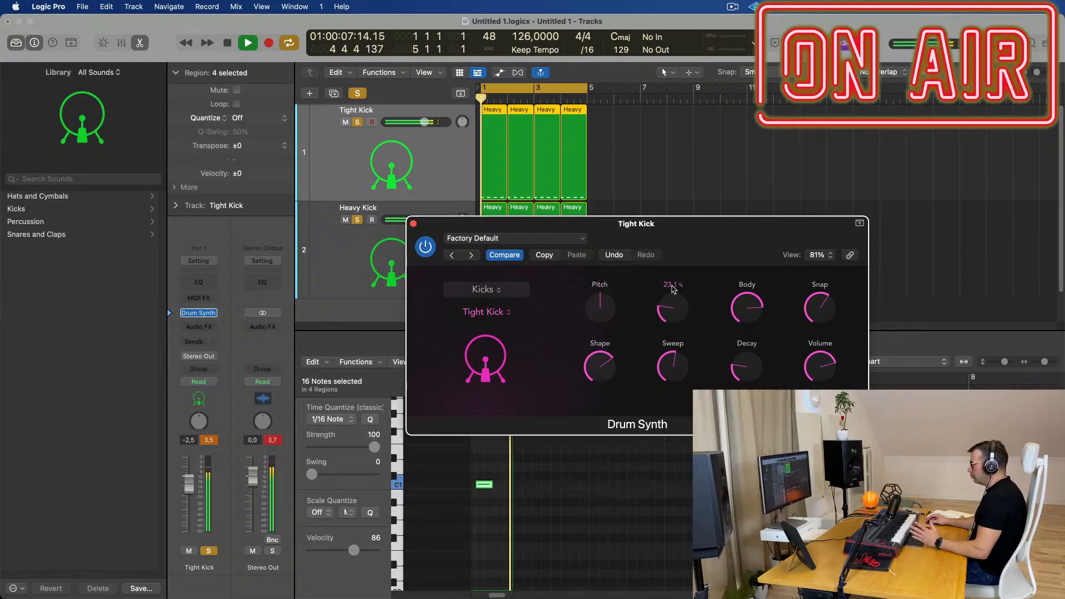
{"action": "left_click_drag", "start_coordinate": [679, 306], "coordinate": [685, 282]}
{"action": "left_click_drag", "start_coordinate": [610, 305], "coordinate": [660, 238]}
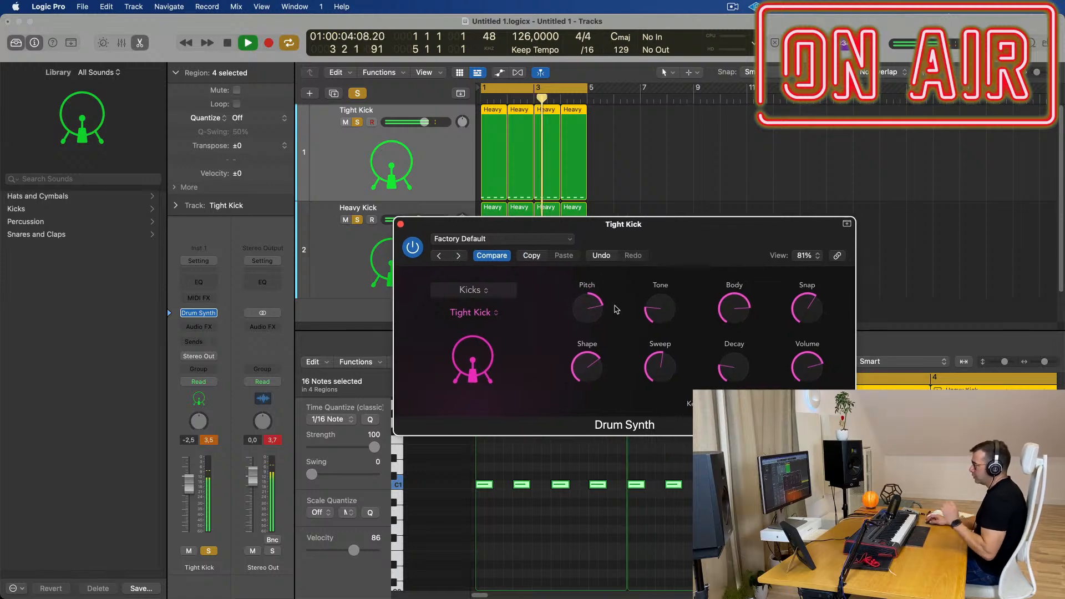
{"action": "left_click_drag", "start_coordinate": [587, 372], "coordinate": [589, 406]}
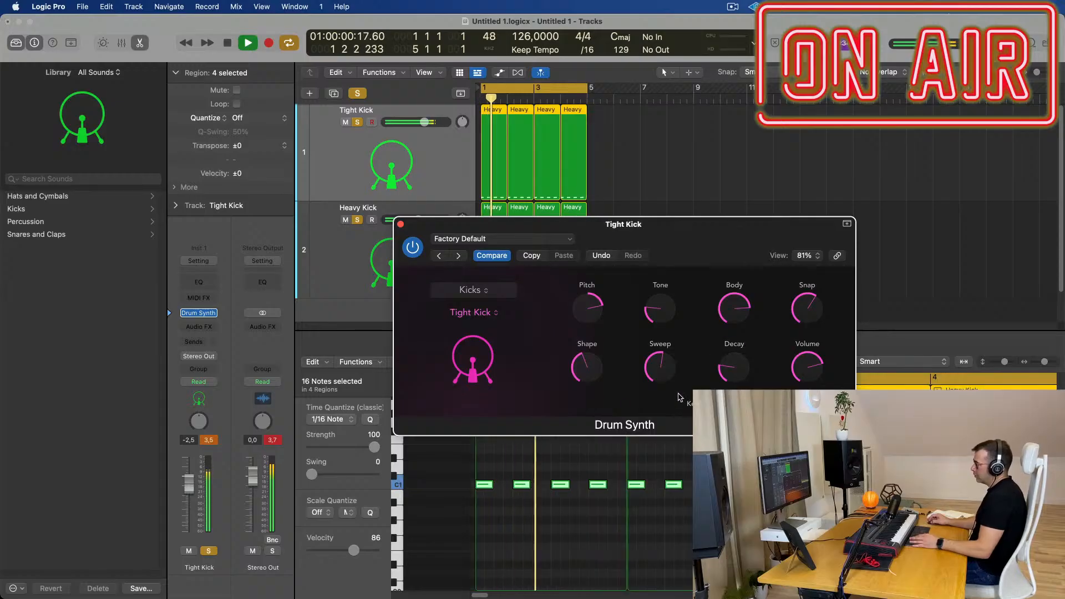
Step: Set the Tight Kick's Decay to 28.7%, raise Snap to about 84%, and close the Drum Synth window
{"action": "left_click", "coordinate": [737, 365]}
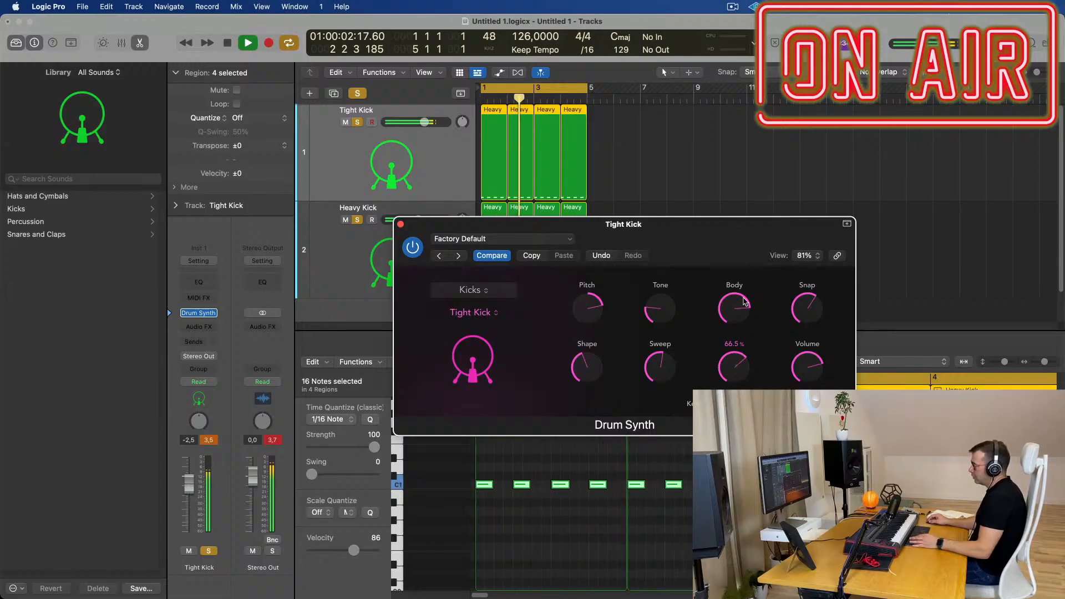
{"action": "mouse_move", "coordinate": [738, 365]}
{"action": "left_mouse_down"}
{"action": "mouse_move", "coordinate": [748, 320]}
{"action": "mouse_move", "coordinate": [748, 363]}
{"action": "left_mouse_up"}
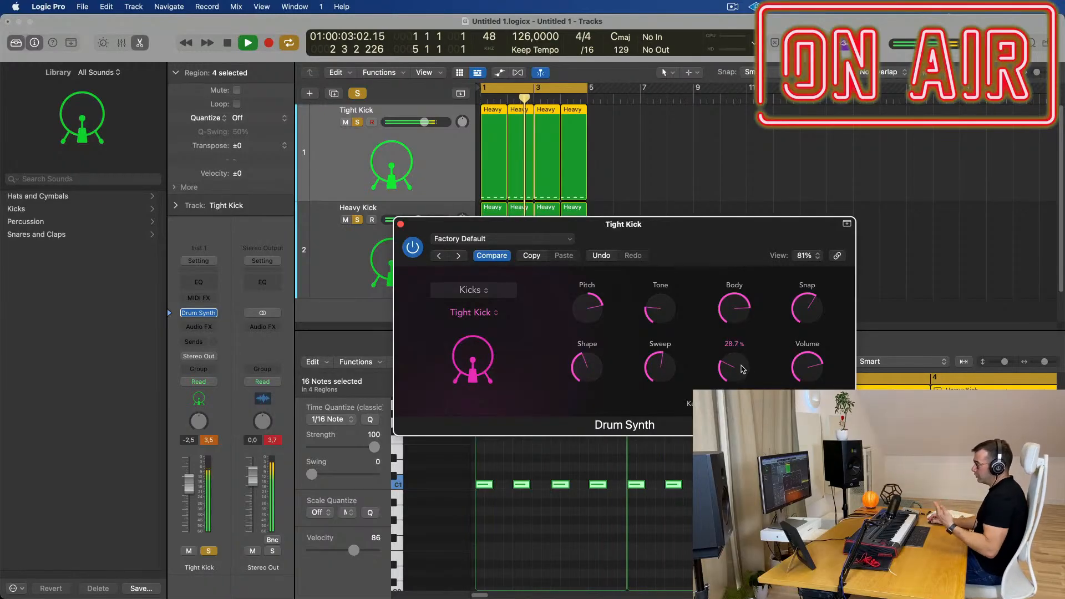
{"action": "left_click_drag", "start_coordinate": [717, 218], "coordinate": [655, 211]}
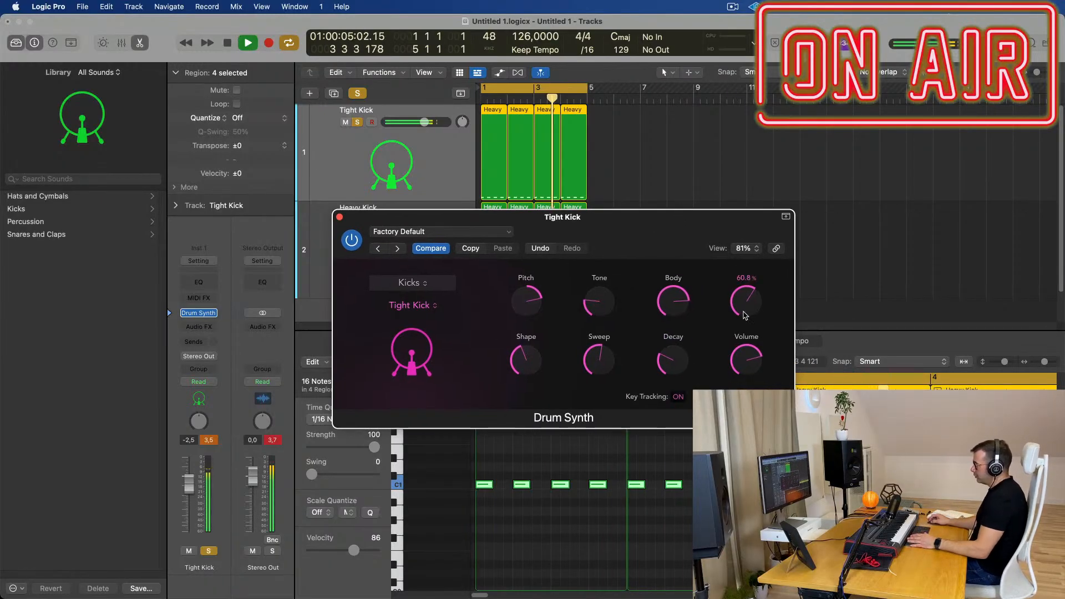
{"action": "left_click_drag", "start_coordinate": [746, 313], "coordinate": [748, 276]}
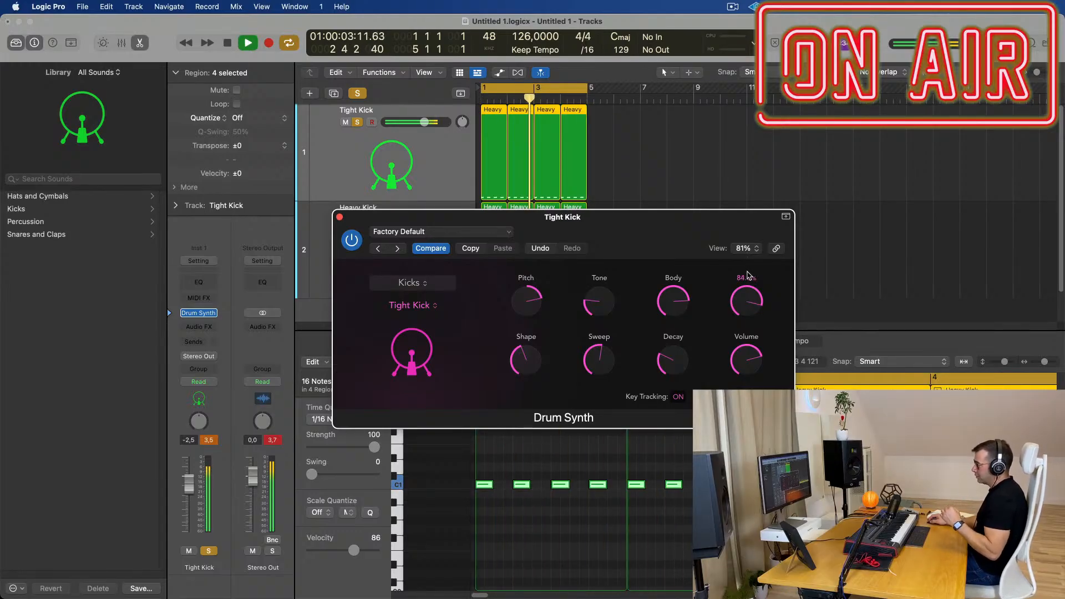
{"action": "left_click", "coordinate": [671, 208]}
{"action": "left_click_drag", "start_coordinate": [671, 214], "coordinate": [795, 206]}
{"action": "left_click", "coordinate": [434, 152]}
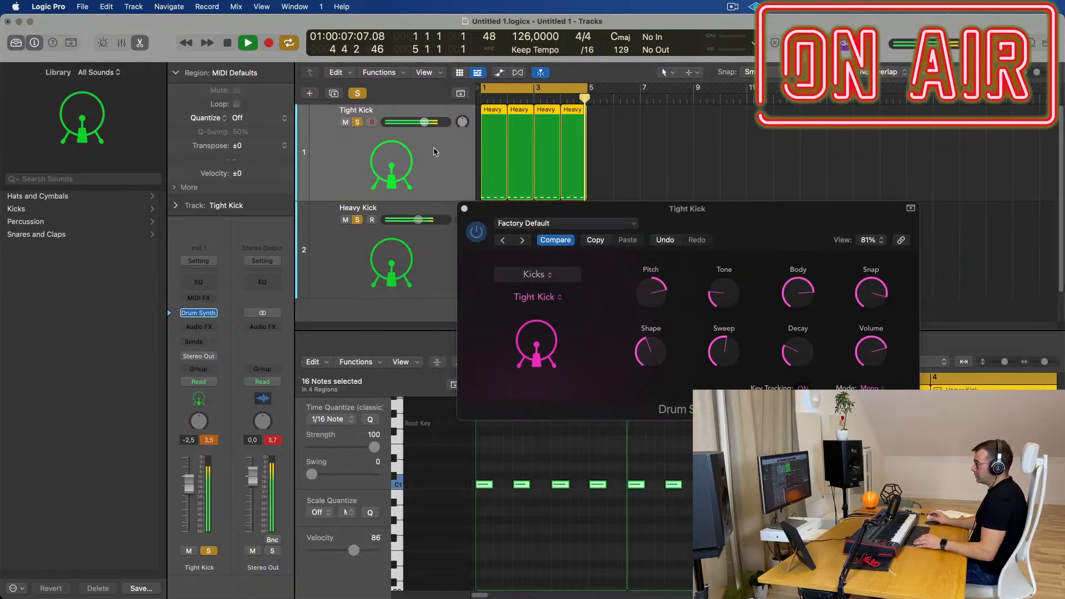
{"action": "key", "text": "super+w"}
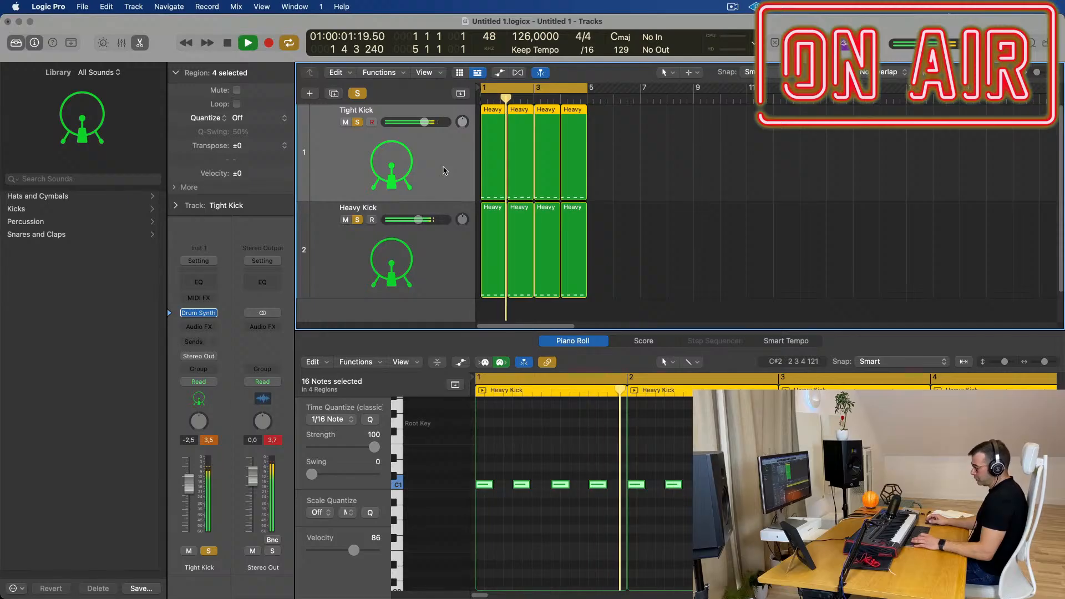
Step: Show the mixer and route the outputs of both kick channels to Bus 1
{"action": "key", "text": "x"}
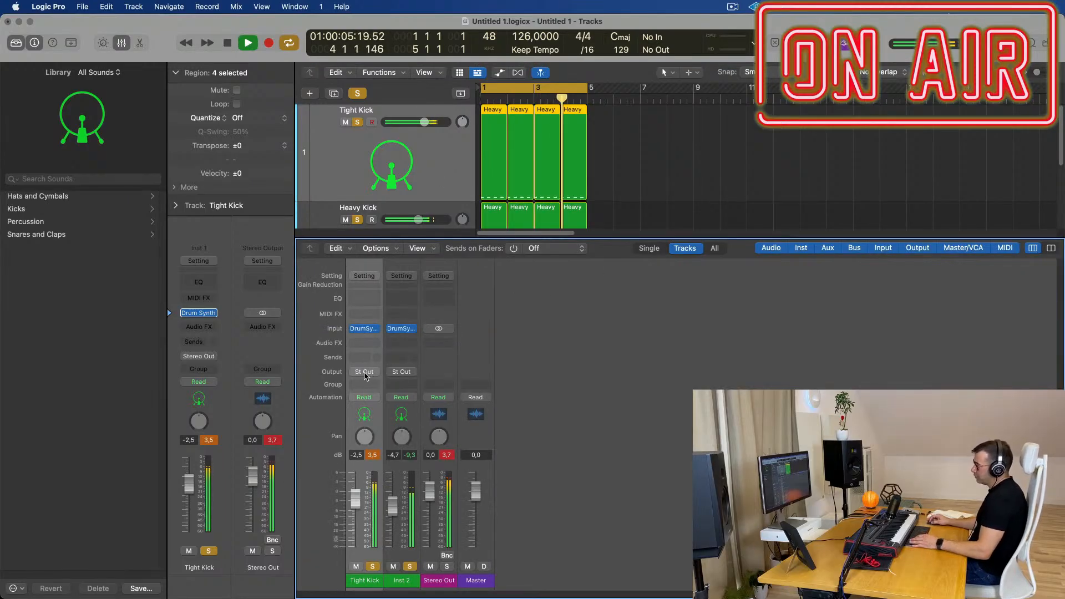
{"action": "left_click_drag", "start_coordinate": [372, 579], "coordinate": [397, 579]}
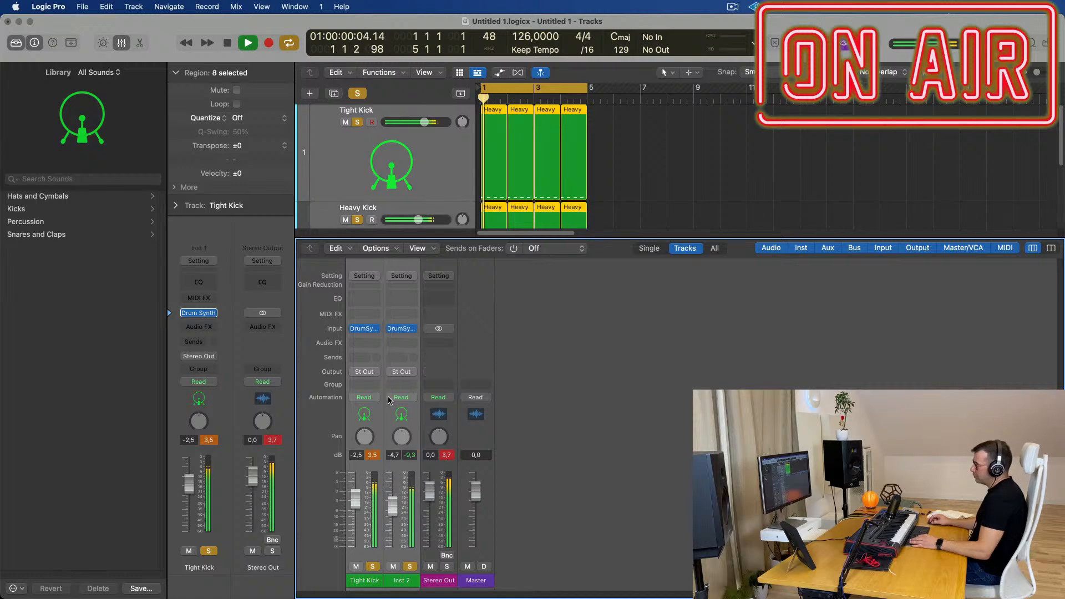
{"action": "left_click", "coordinate": [401, 372]}
{"action": "mouse_move", "coordinate": [414, 425]}
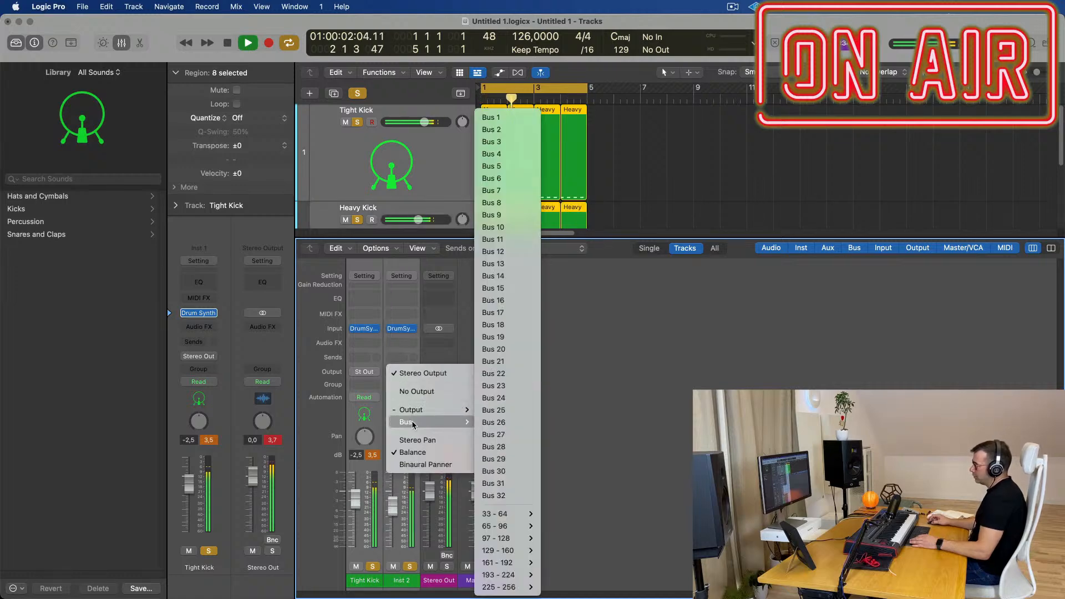
{"action": "left_click", "coordinate": [506, 117]}
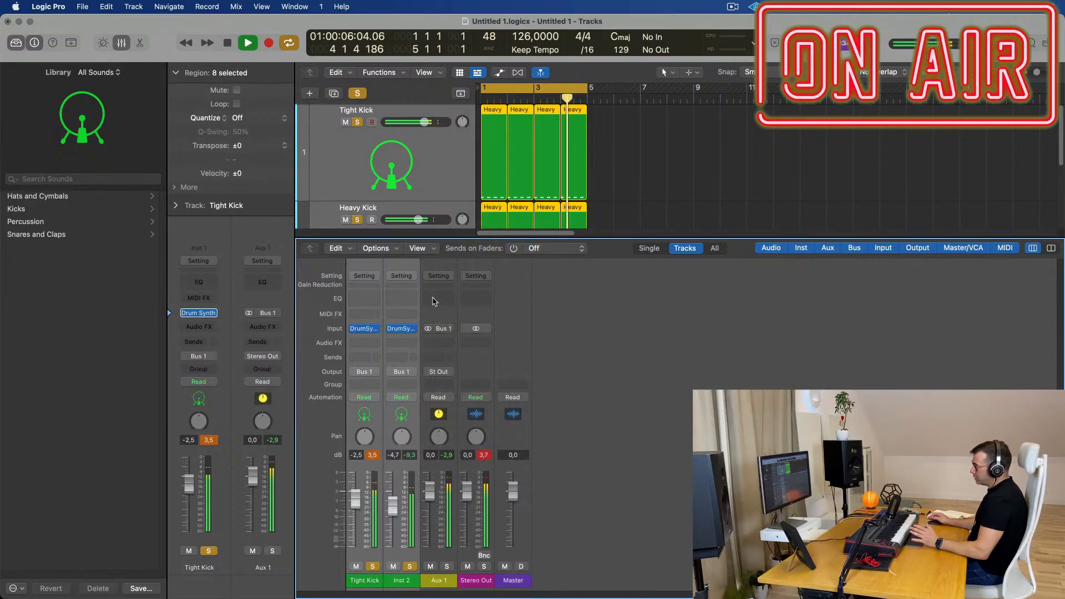
Step: Insert a stereo Compressor on the Aux 1 channel
{"action": "left_click", "coordinate": [441, 342]}
{"action": "mouse_move", "coordinate": [447, 416]}
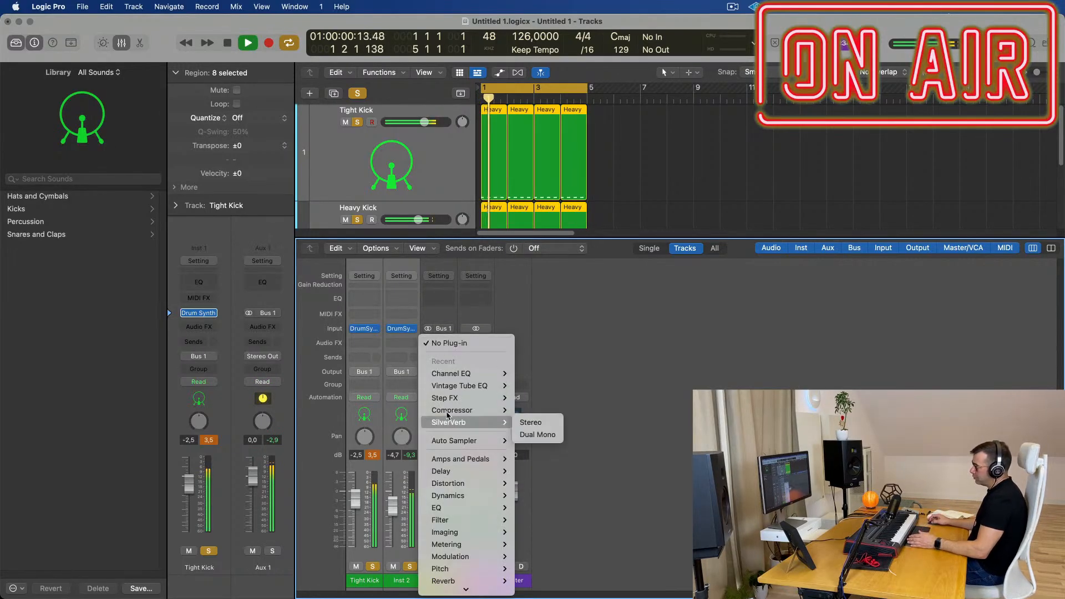
{"action": "left_click", "coordinate": [554, 411]}
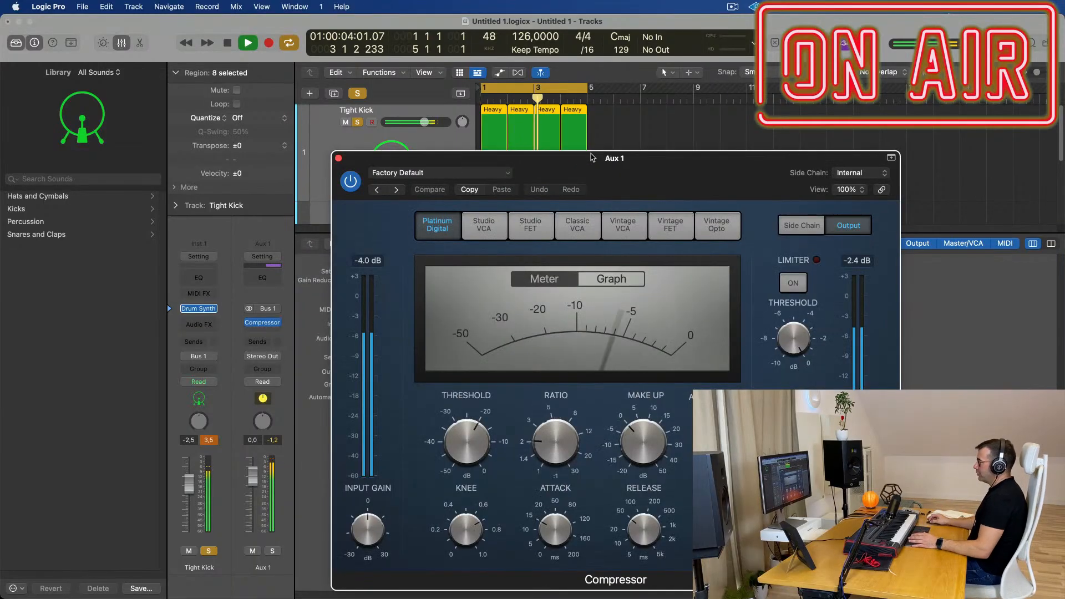
{"action": "left_click_drag", "start_coordinate": [590, 149], "coordinate": [536, 151]}
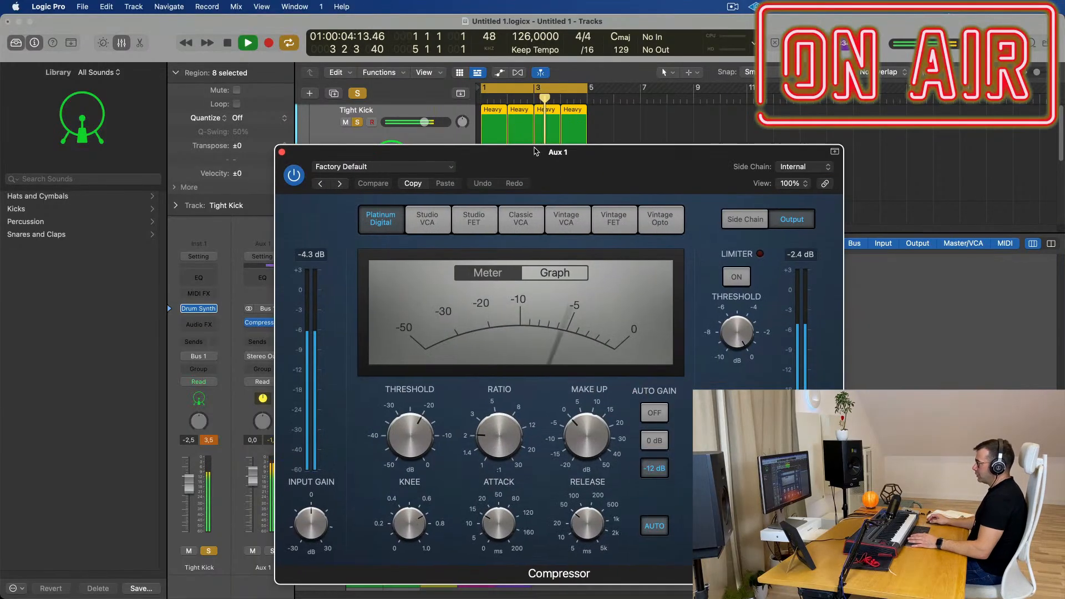
Step: Adjust the compressor's Threshold, turn off Auto release, shorten Release to 5 ms, lower Attack, and set Ratio to 4.1:1
{"action": "left_click_drag", "start_coordinate": [411, 437], "coordinate": [419, 337]}
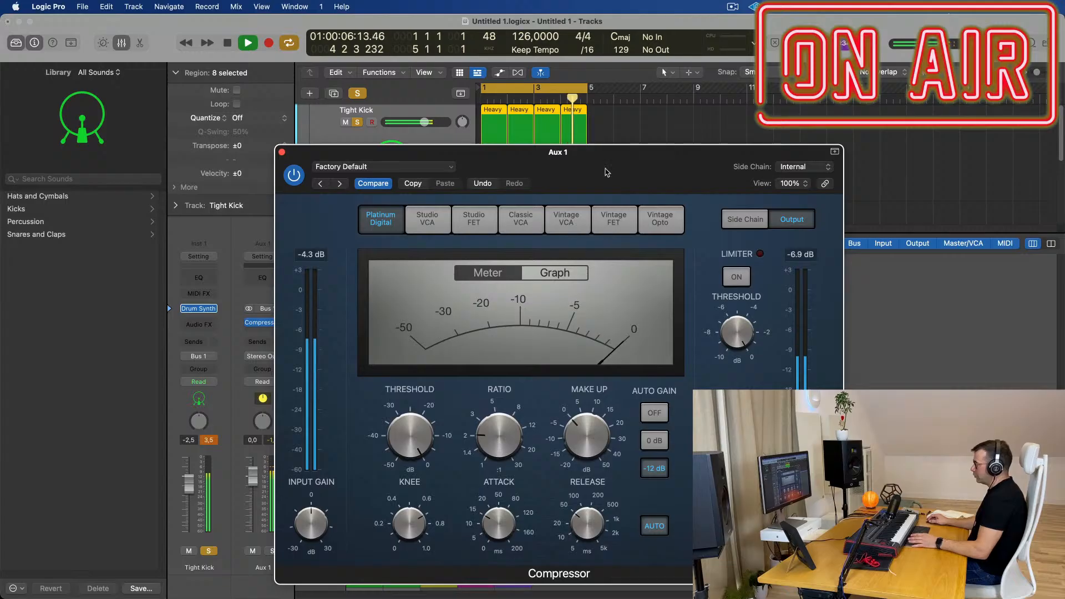
{"action": "left_click_drag", "start_coordinate": [606, 173], "coordinate": [580, 144]}
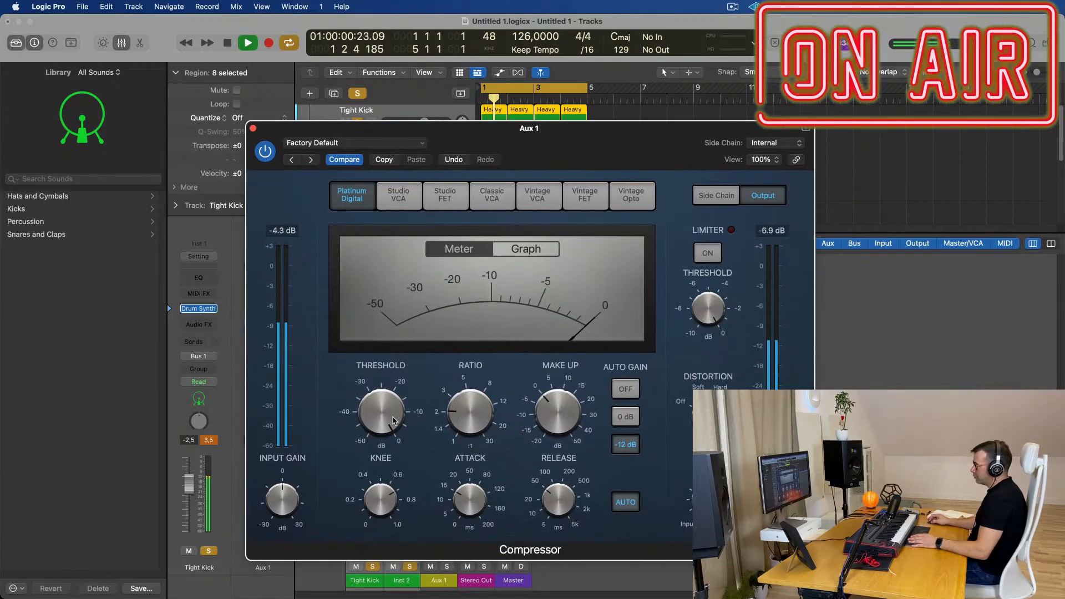
{"action": "left_click_drag", "start_coordinate": [394, 420], "coordinate": [393, 436]}
{"action": "left_click", "coordinate": [627, 506]}
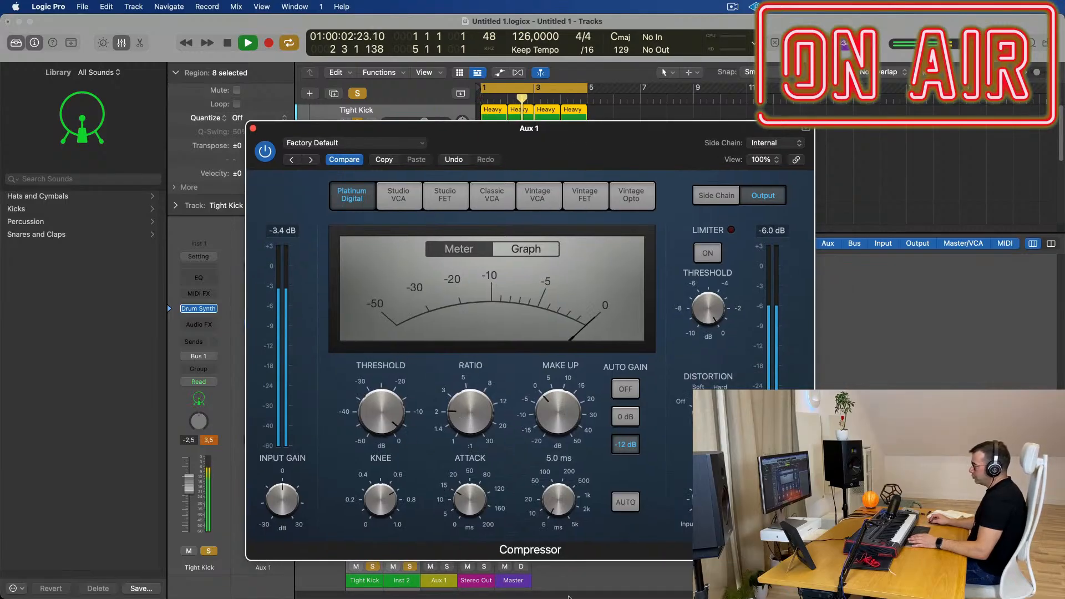
{"action": "left_click_drag", "start_coordinate": [480, 510], "coordinate": [492, 587]}
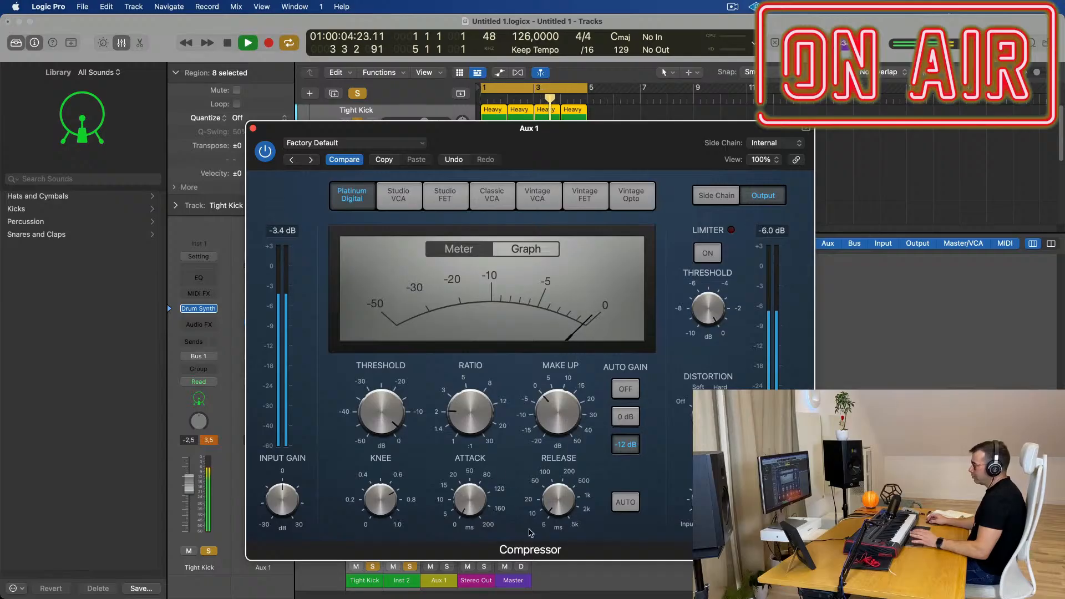
{"action": "left_click_drag", "start_coordinate": [587, 142], "coordinate": [605, 148]}
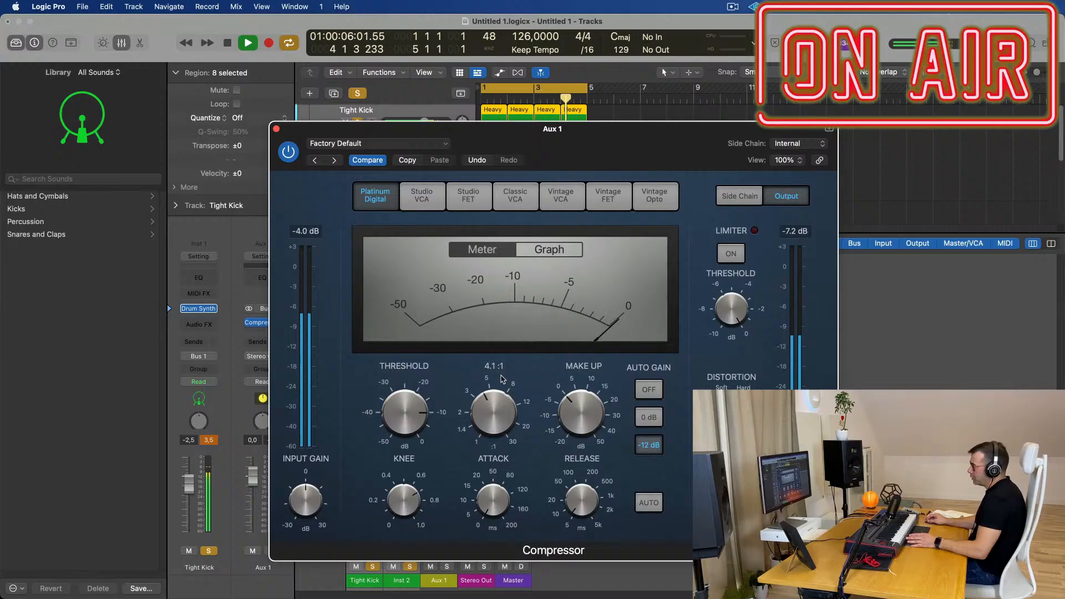
Step: Move the compressor window aside, compare the kicks with Tight Kick muted, and lower the Tight Kick track to -6.0 dB
{"action": "left_click_drag", "start_coordinate": [590, 144], "coordinate": [561, 223]}
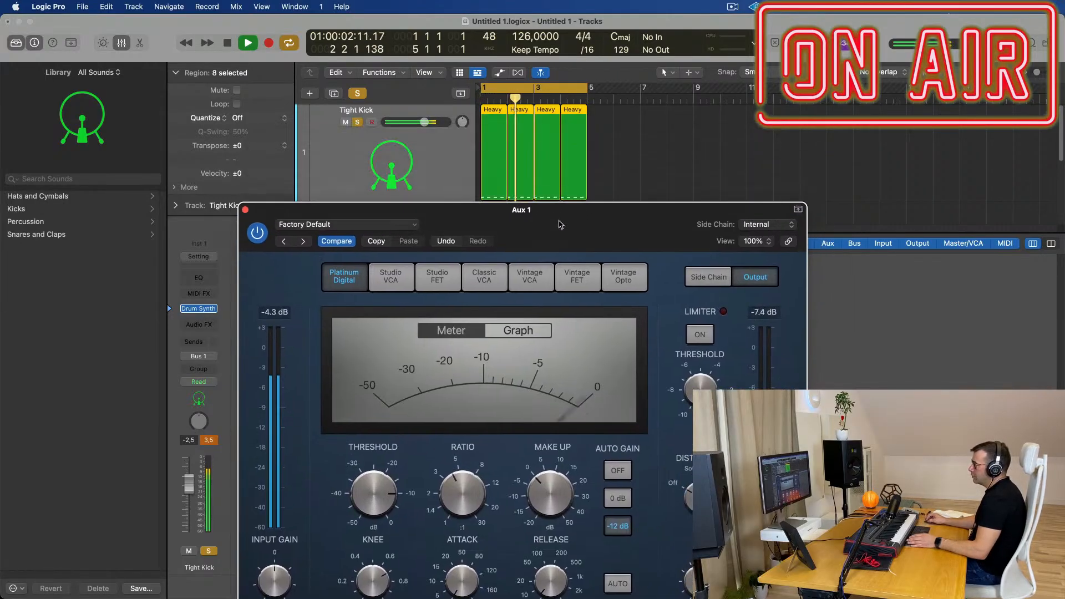
{"action": "left_click_drag", "start_coordinate": [465, 207], "coordinate": [875, 146]}
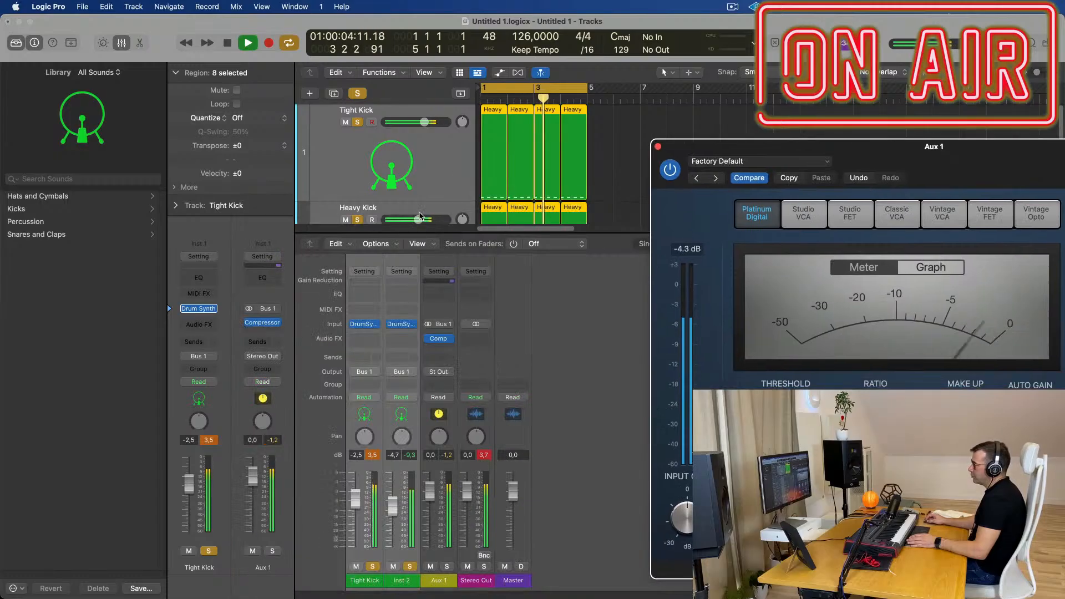
{"action": "left_click", "coordinate": [437, 211]}
{"action": "left_click", "coordinate": [455, 115]}
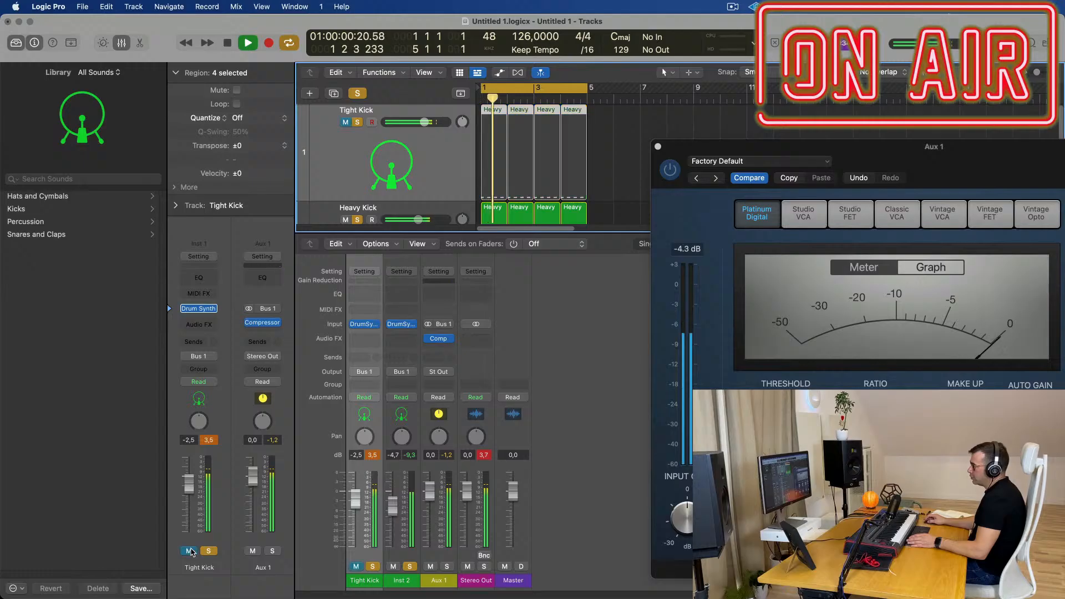
{"action": "left_click_drag", "start_coordinate": [189, 484], "coordinate": [189, 502]}
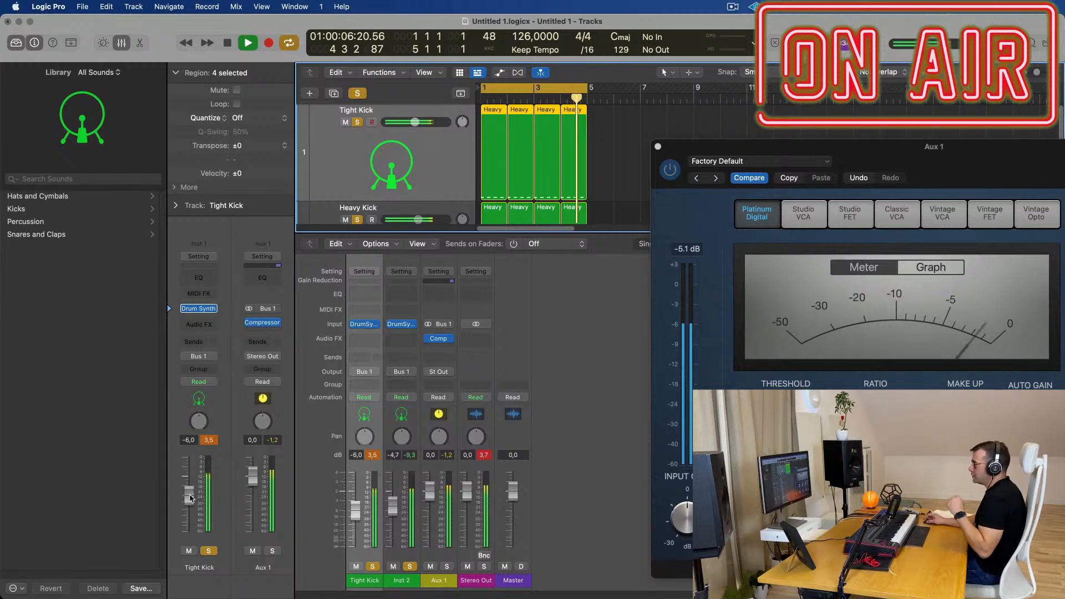
Step: Add a Channel EQ to the Tight Kick track with a +2.2 dB low shelf at 75 Hz and a low cut at about 78 Hz
{"action": "left_click", "coordinate": [199, 277]}
{"action": "left_click_drag", "start_coordinate": [546, 164], "coordinate": [507, 167]}
{"action": "left_click_drag", "start_coordinate": [434, 316], "coordinate": [434, 310]}
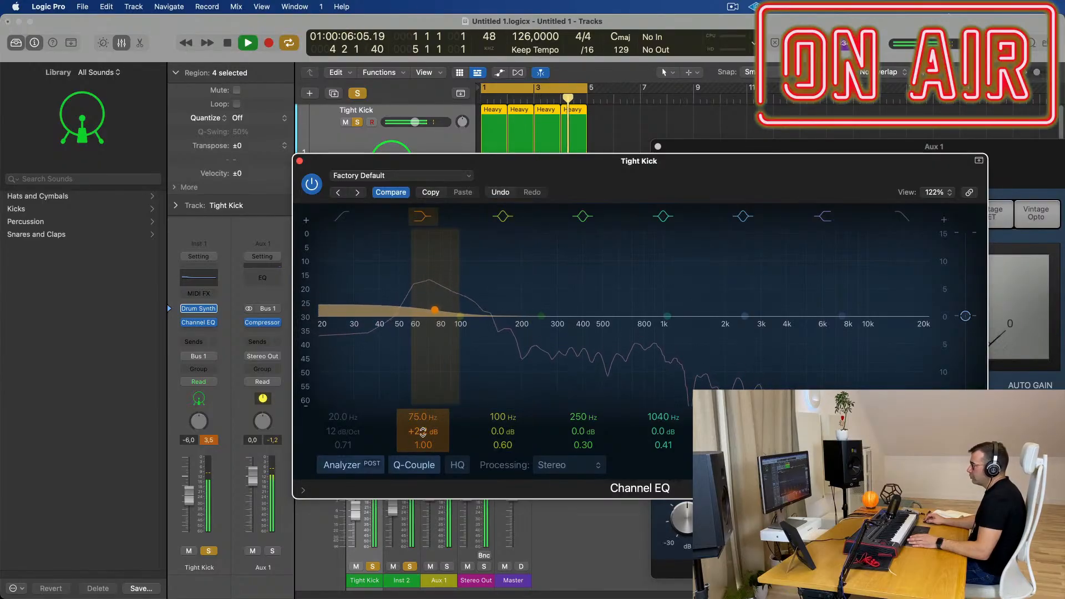
{"action": "left_click", "coordinate": [351, 218]}
{"action": "left_click_drag", "start_coordinate": [320, 317], "coordinate": [470, 318]}
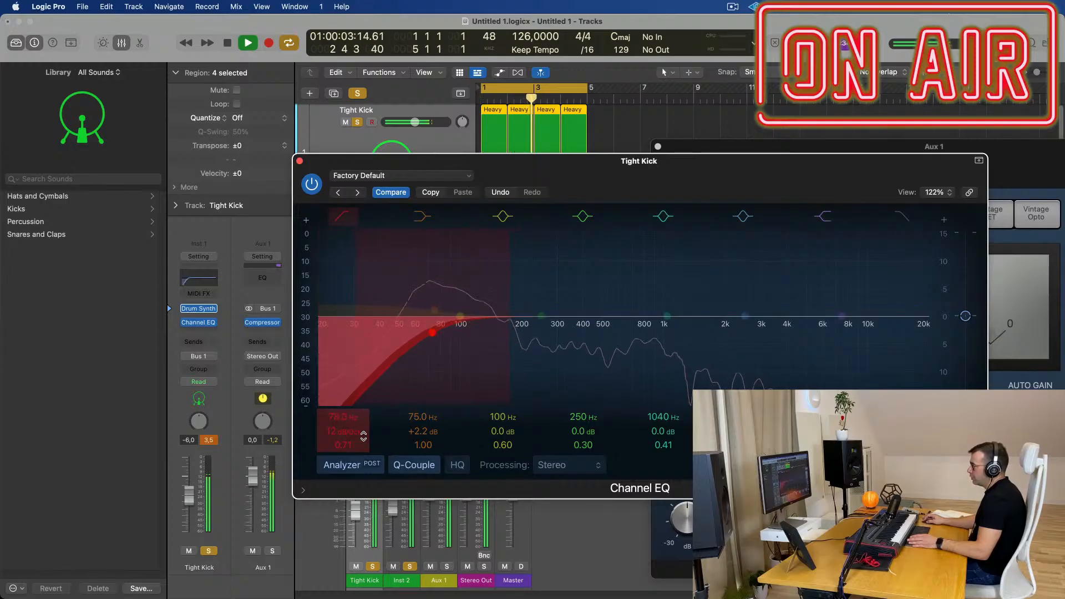
Step: Steepen the Tight Kick EQ's low cut to 36 dB/Oct, move it down to about 50 Hz, and close the EQ
{"action": "left_click_drag", "start_coordinate": [354, 439], "coordinate": [353, 435]}
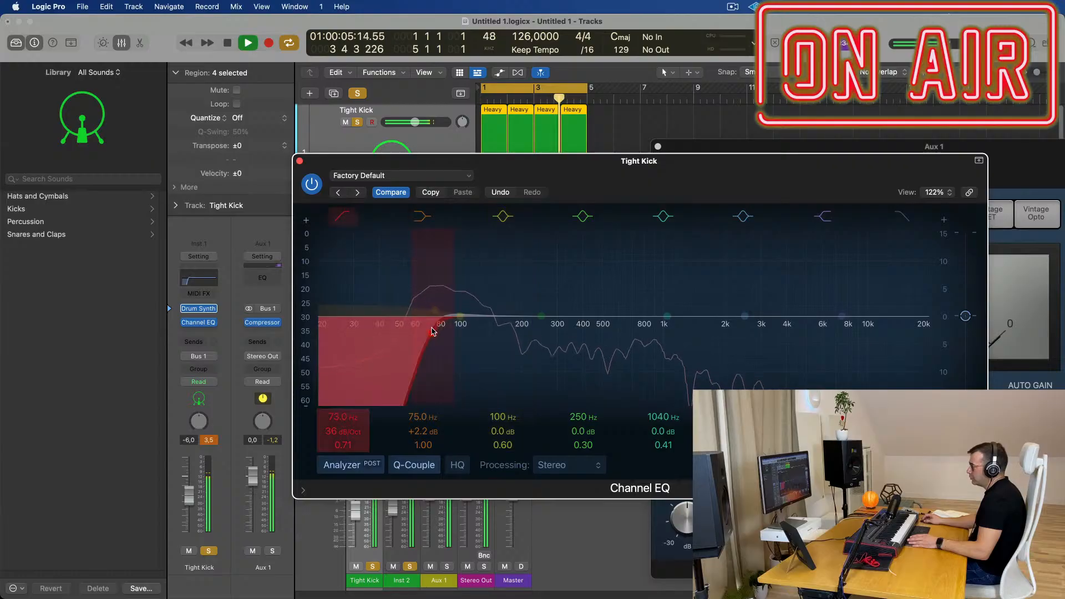
{"action": "left_click_drag", "start_coordinate": [433, 332], "coordinate": [398, 334]}
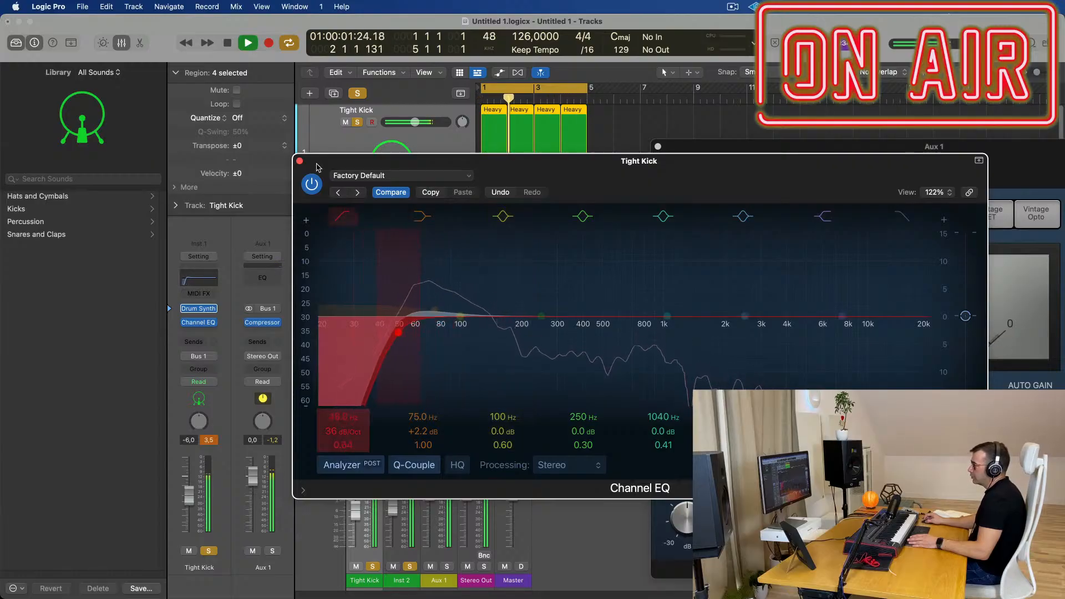
{"action": "left_click", "coordinate": [299, 161]}
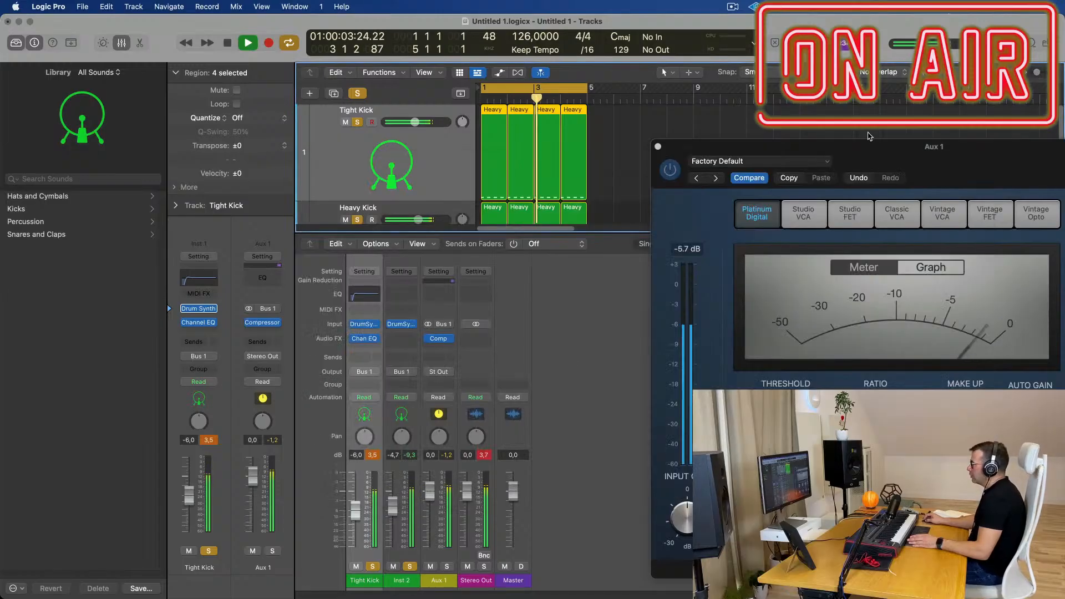
Step: Try the Aux 1 compressor's limiter with a threshold of -8.1 dB
{"action": "left_click_drag", "start_coordinate": [868, 146], "coordinate": [633, 151]}
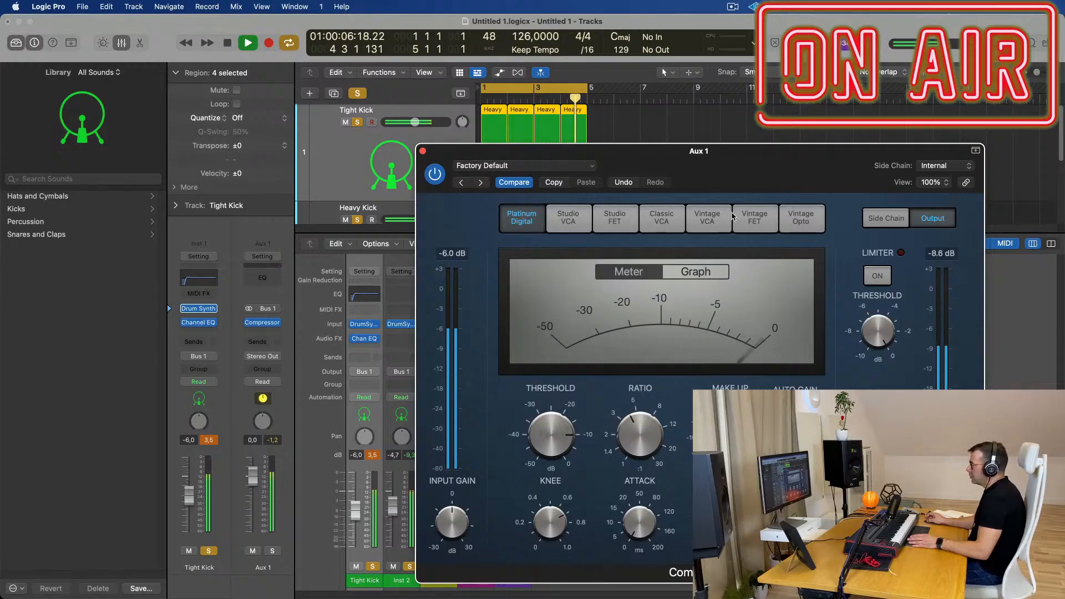
{"action": "left_click_drag", "start_coordinate": [751, 157], "coordinate": [621, 107]}
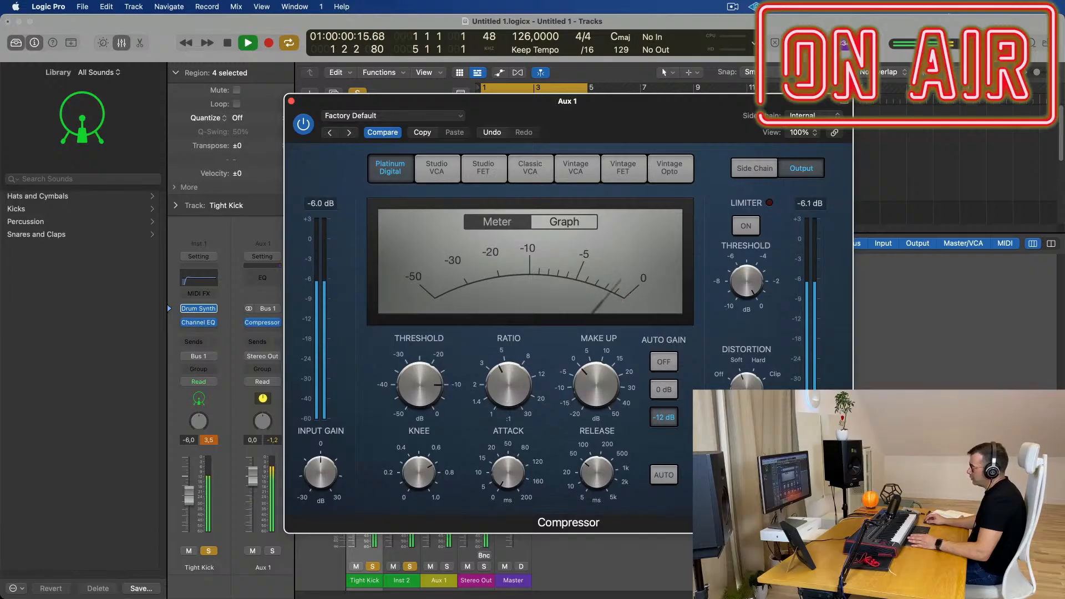
{"action": "left_click_drag", "start_coordinate": [782, 102], "coordinate": [829, 98]}
{"action": "left_click", "coordinate": [792, 226]}
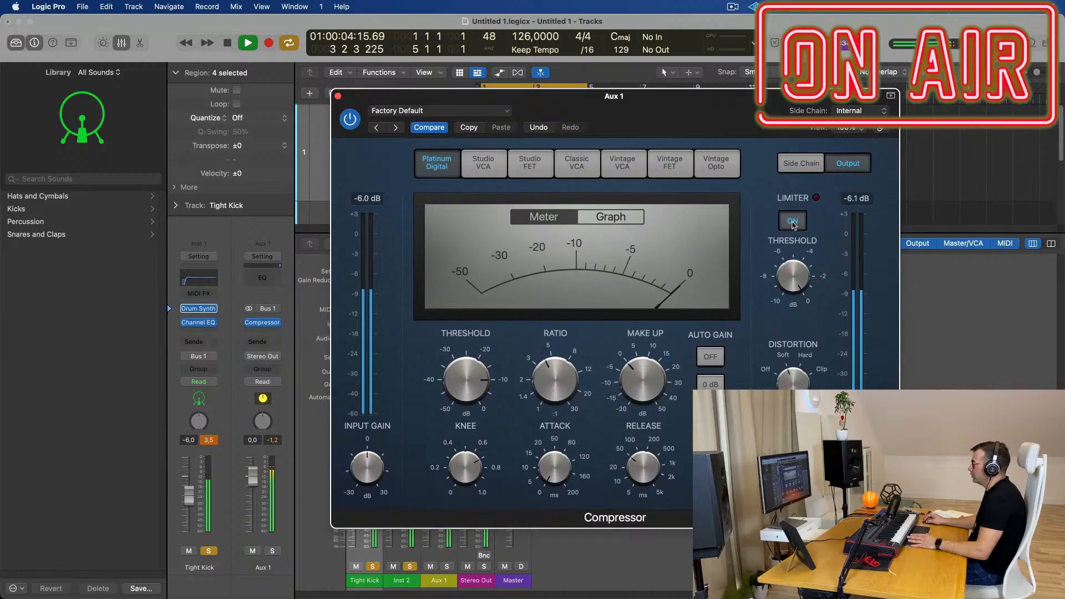
{"action": "left_click_drag", "start_coordinate": [788, 285], "coordinate": [790, 333]}
{"action": "left_click_drag", "start_coordinate": [792, 363], "coordinate": [793, 383]}
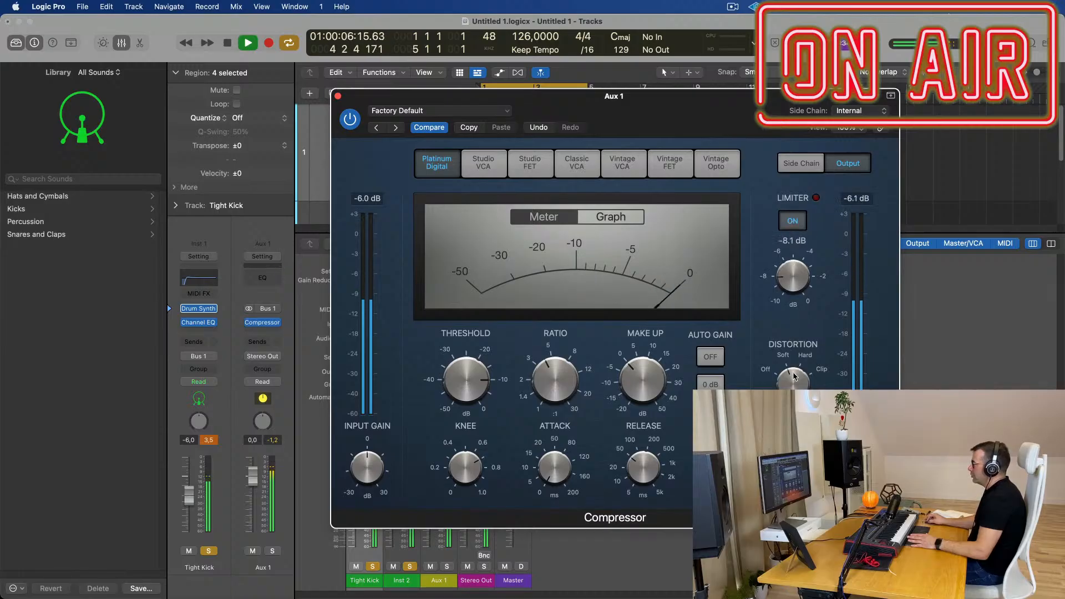
{"action": "left_click", "coordinate": [792, 221]}
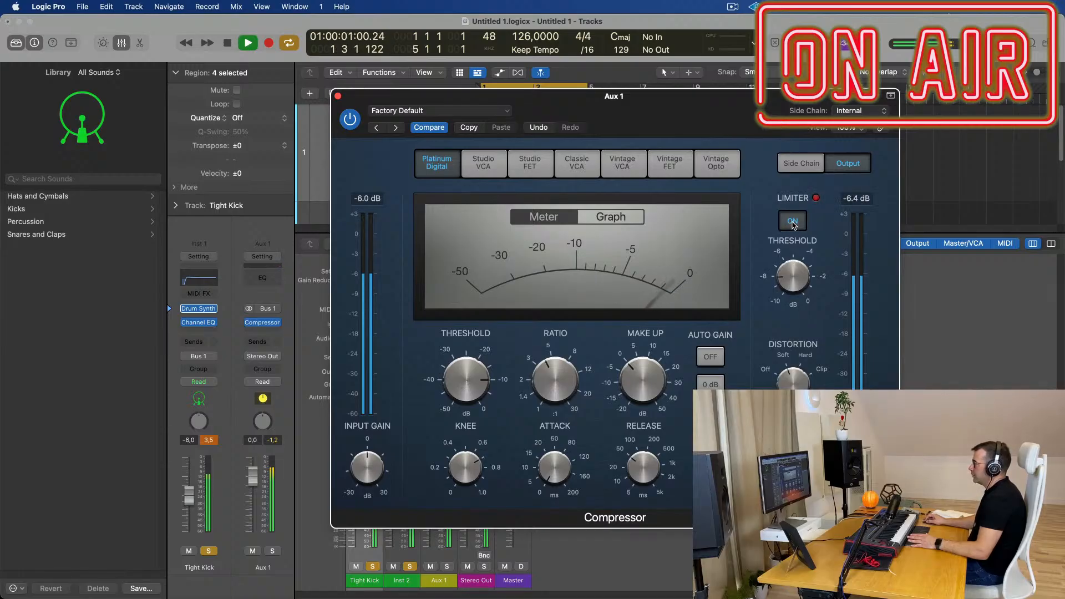
{"action": "left_click_drag", "start_coordinate": [814, 103], "coordinate": [864, 94]}
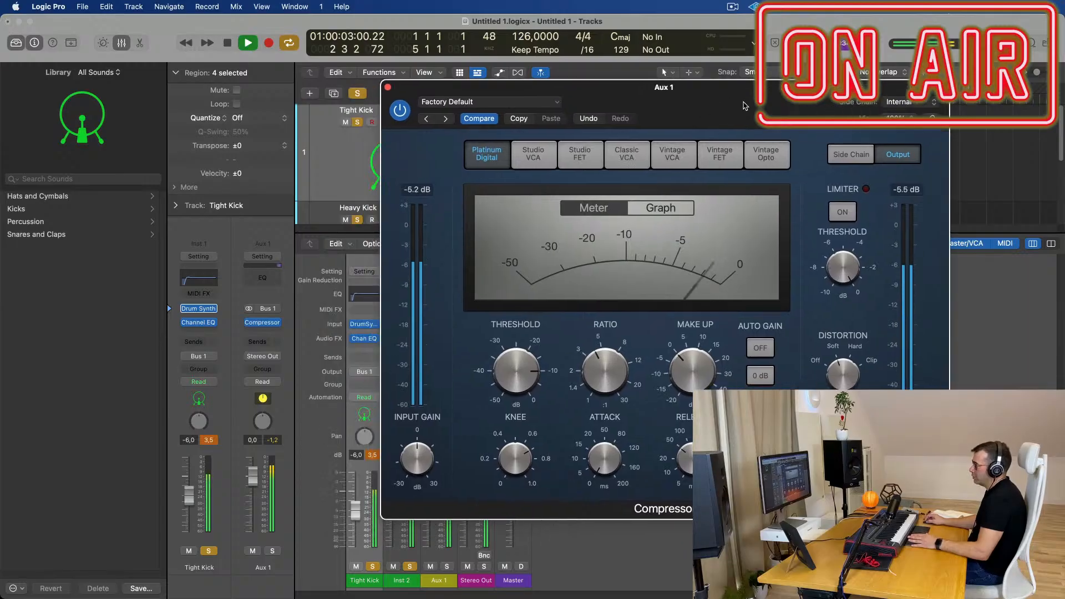
{"action": "left_click", "coordinate": [387, 87]}
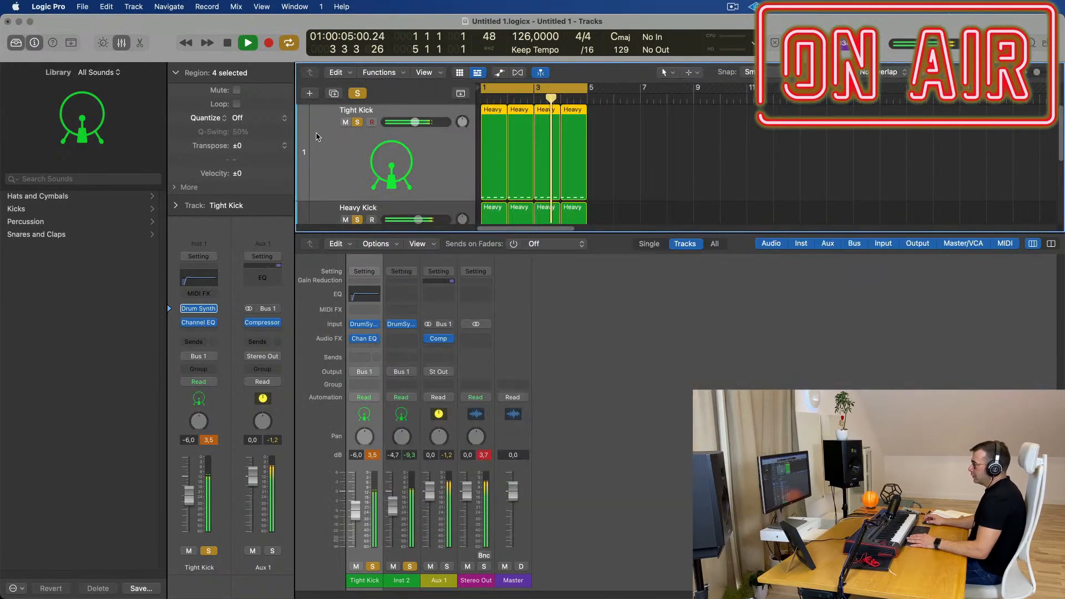
Step: Duplicate the Heavy Kick track with its settings and copy its four regions onto the new track
{"action": "scroll", "coordinate": [654, 182], "scroll_direction": "down", "scroll_amount": 3}
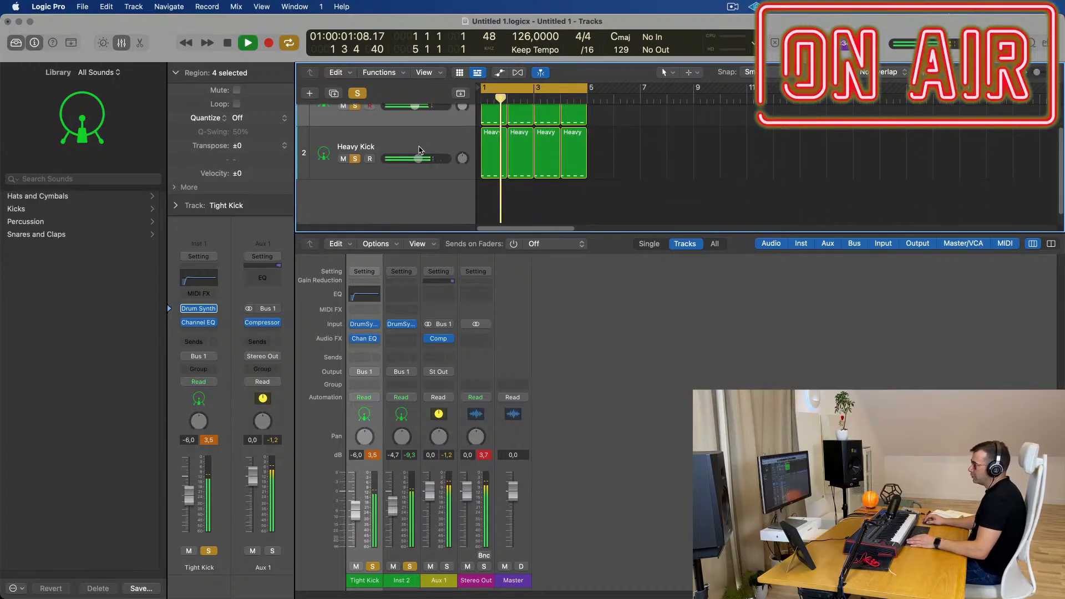
{"action": "scroll", "coordinate": [424, 138], "scroll_direction": "up", "scroll_amount": 2}
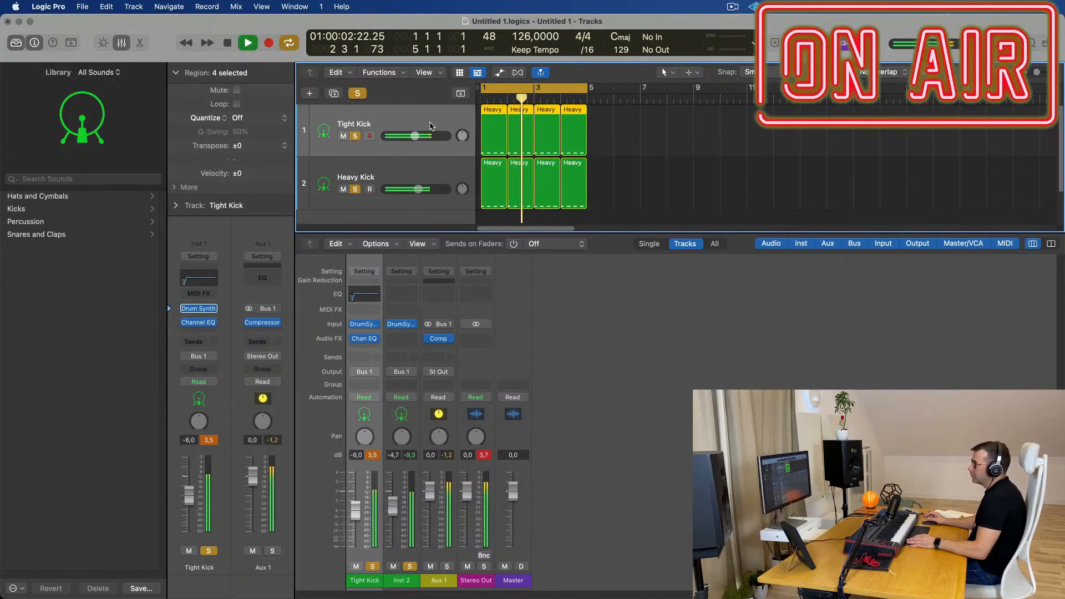
{"action": "left_click", "coordinate": [439, 166]}
{"action": "left_click", "coordinate": [334, 93]}
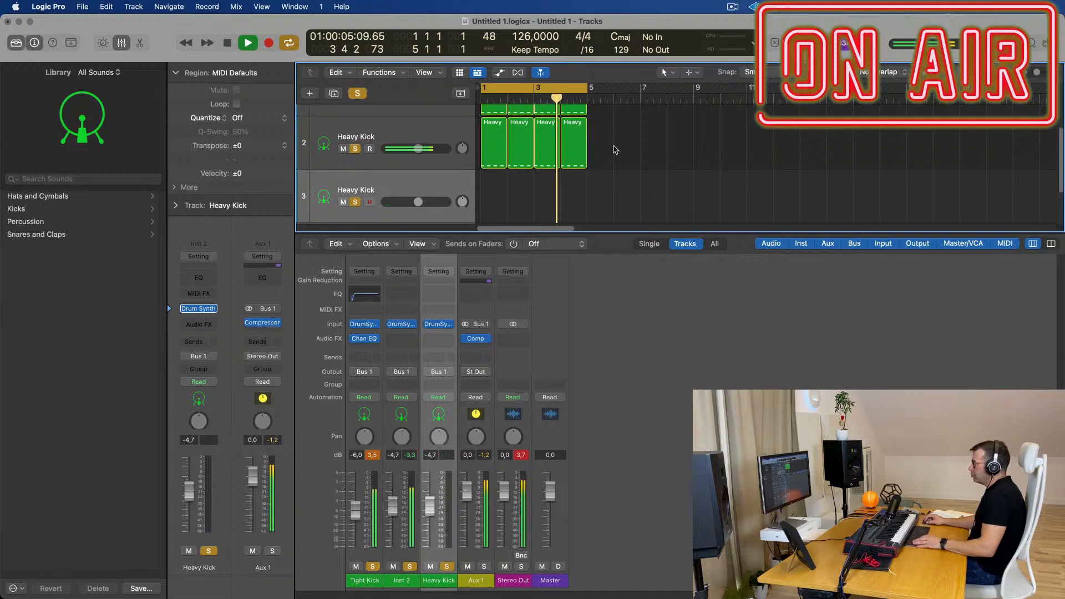
{"action": "left_click_drag", "start_coordinate": [614, 147], "coordinate": [491, 179]}
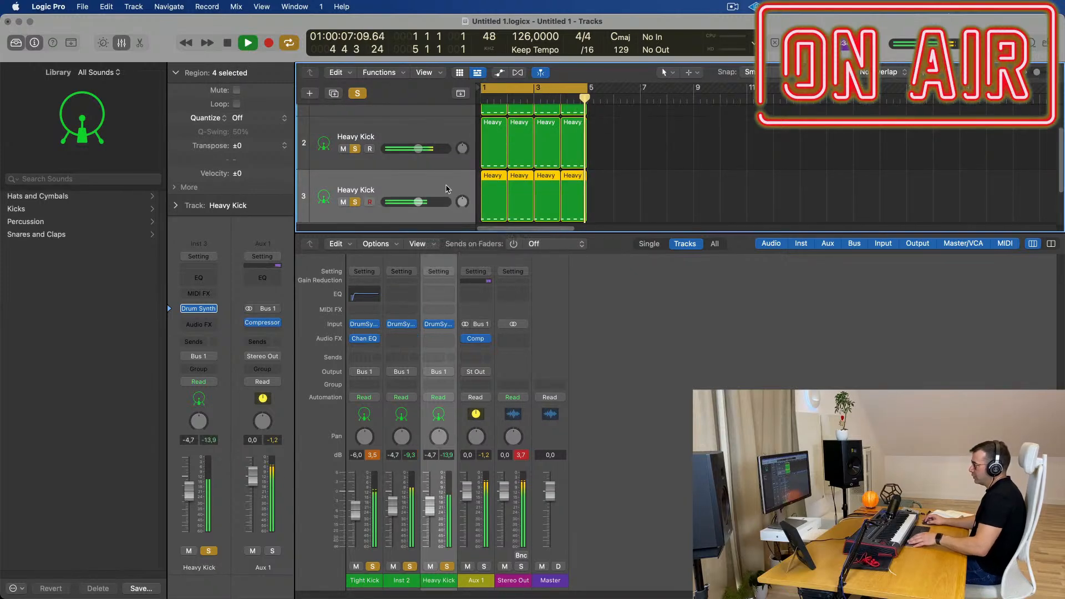
Step: Lower the duplicated Heavy Kick track's volume to about -13.4 dB and resume playback
{"action": "key", "text": "space"}
{"action": "mouse_move", "coordinate": [188, 490]}
{"action": "left_mouse_down"}
{"action": "mouse_move", "coordinate": [189, 524]}
{"action": "mouse_move", "coordinate": [188, 506]}
{"action": "left_mouse_up"}
{"action": "key", "text": "space"}
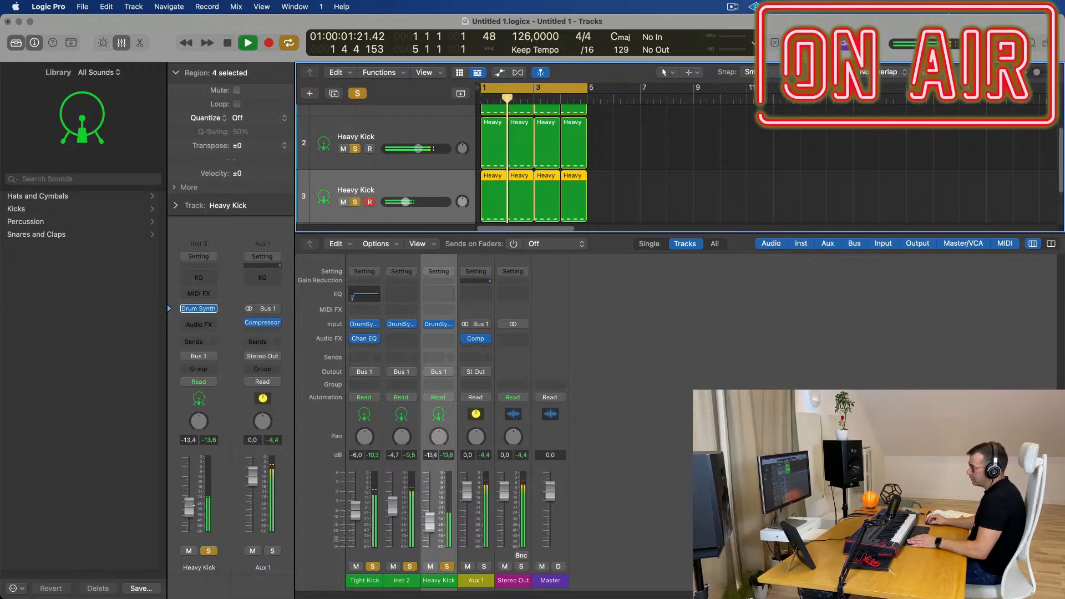
Step: In the duplicated kick's Drum Synth, adjust Pitch, reduce Sweep to 0.0 %, and raise Saturation to 41.9 %
{"action": "left_click", "coordinate": [195, 308]}
{"action": "left_click_drag", "start_coordinate": [525, 240], "coordinate": [532, 261]}
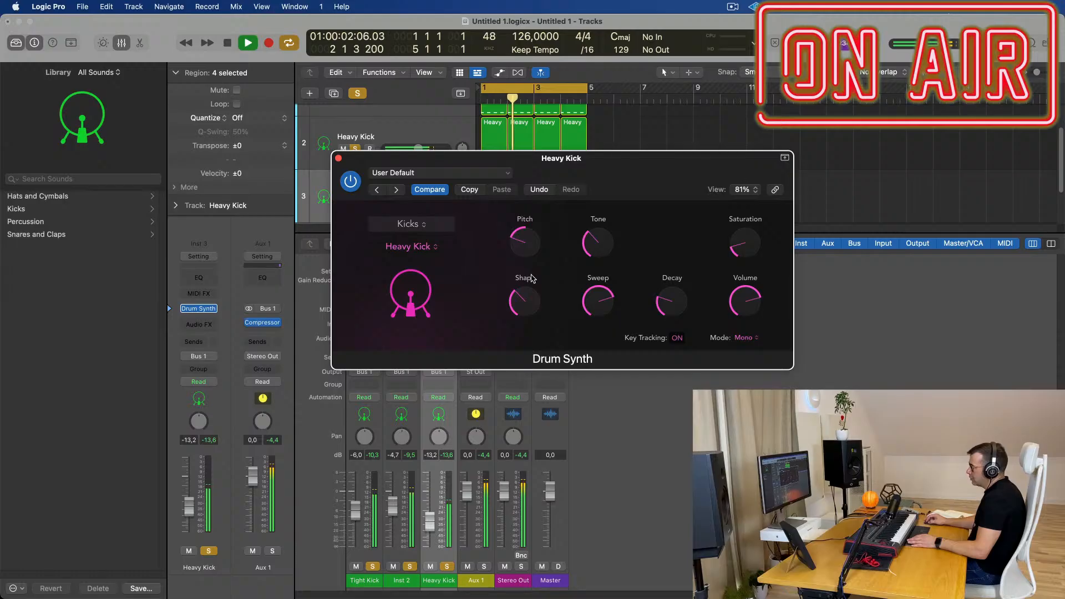
{"action": "mouse_move", "coordinate": [604, 309]}
{"action": "left_click_drag", "start_coordinate": [605, 304], "coordinate": [605, 344]}
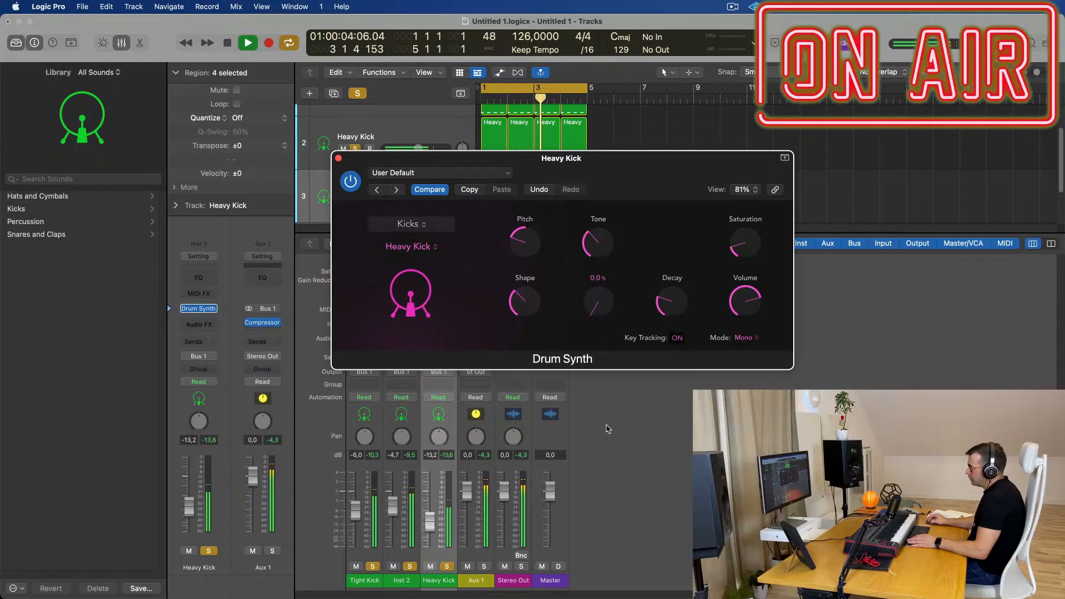
{"action": "mouse_move", "coordinate": [675, 299]}
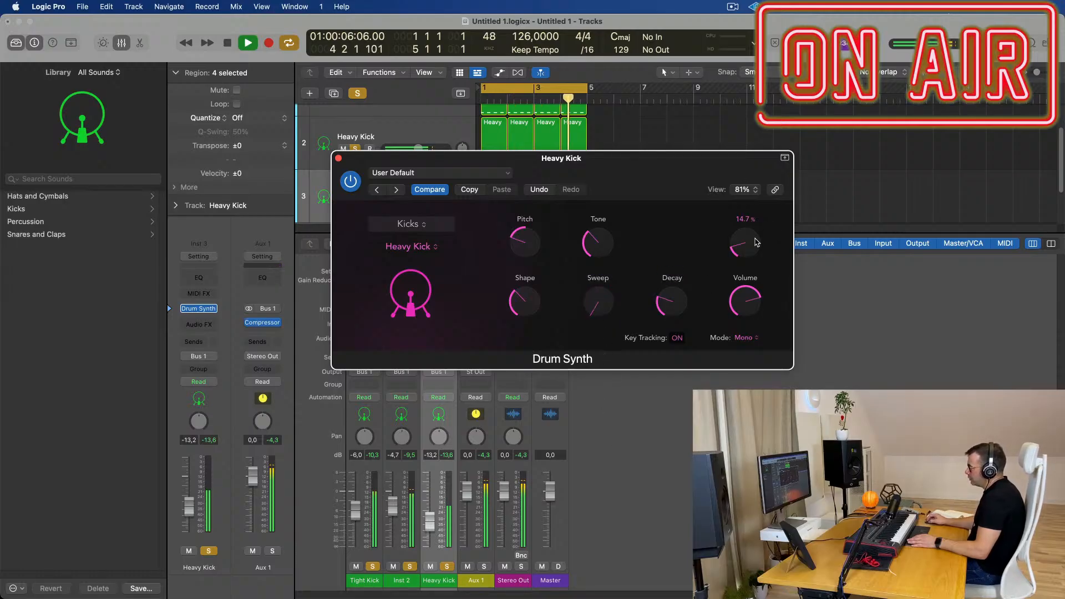
{"action": "left_click_drag", "start_coordinate": [758, 242], "coordinate": [747, 194]}
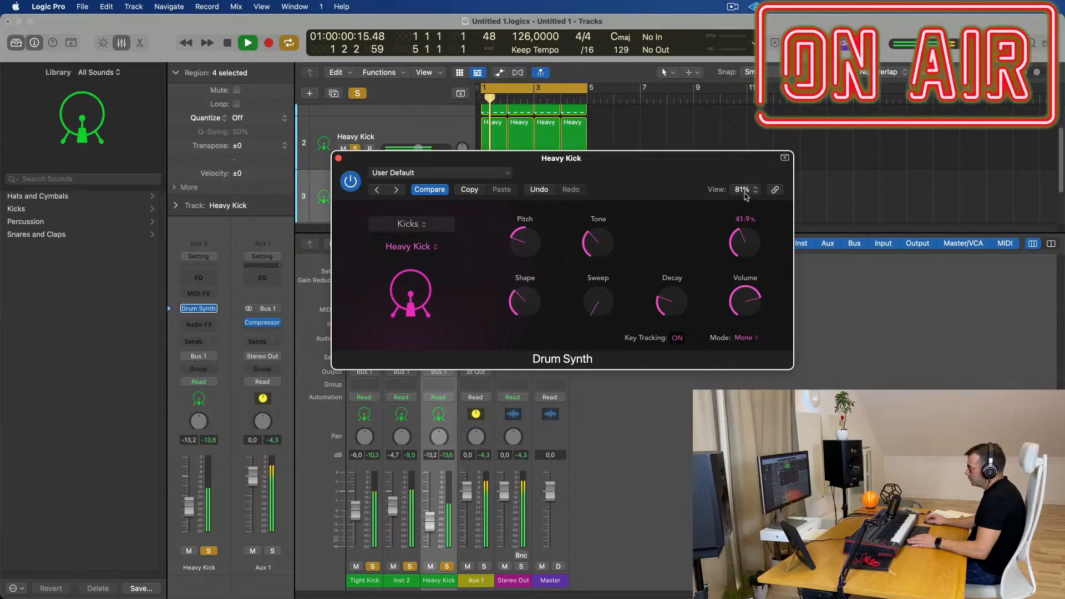
Step: Solo the duplicated Heavy Kick, set its volume to -13.0 dB, then unsolo it and close its Drum Synth
{"action": "mouse_move", "coordinate": [190, 510]}
{"action": "left_mouse_down"}
{"action": "mouse_move", "coordinate": [189, 498]}
{"action": "mouse_move", "coordinate": [189, 506]}
{"action": "left_mouse_up"}
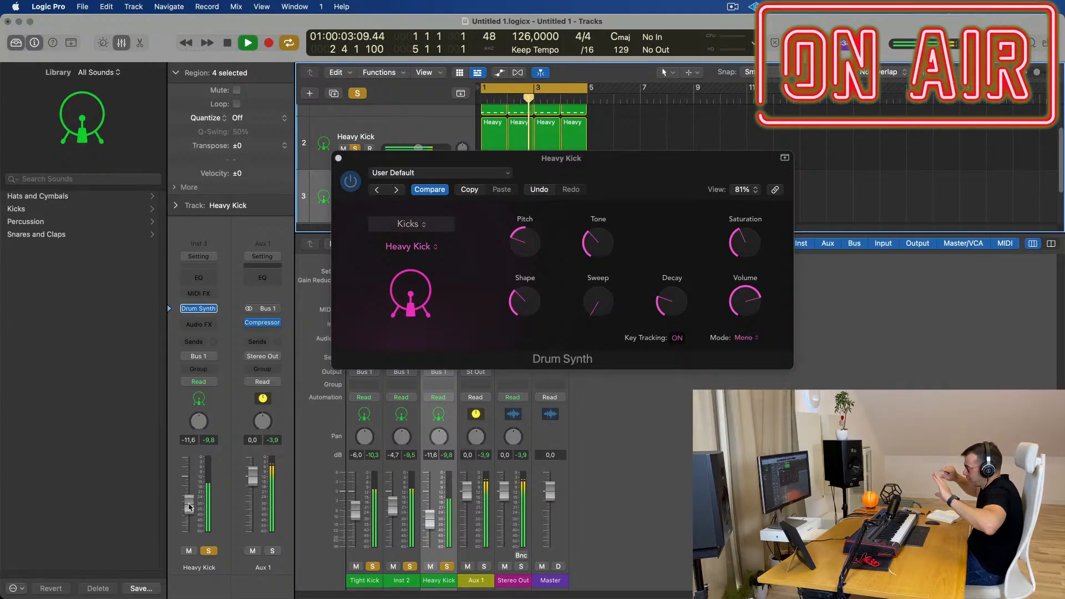
{"action": "left_click", "coordinate": [356, 94]}
{"action": "left_click_drag", "start_coordinate": [372, 158], "coordinate": [911, 177]}
{"action": "left_click", "coordinate": [211, 553]}
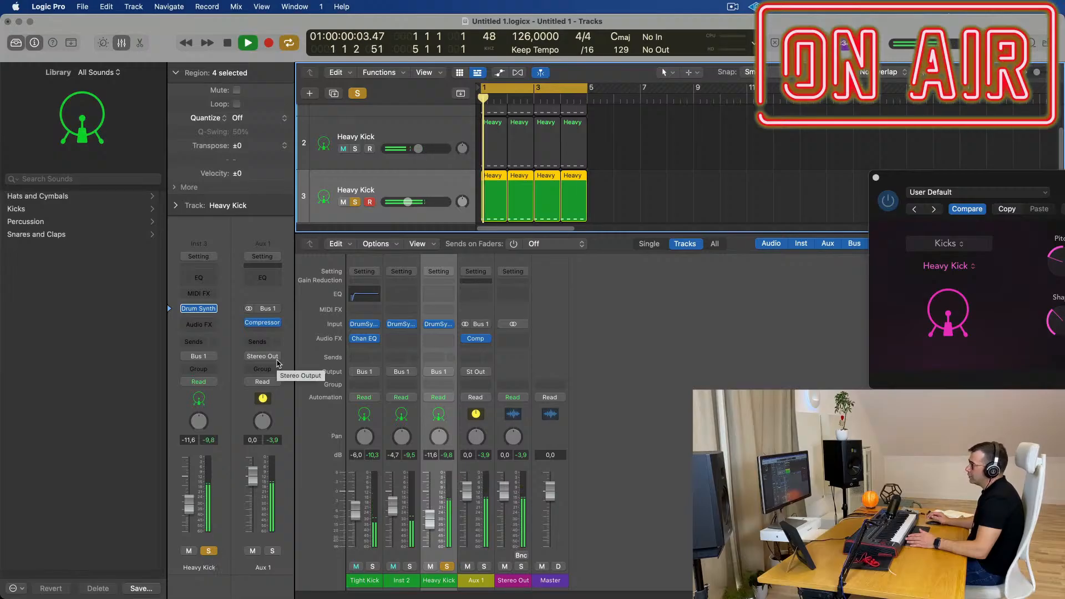
{"action": "left_click_drag", "start_coordinate": [954, 185], "coordinate": [413, 218]}
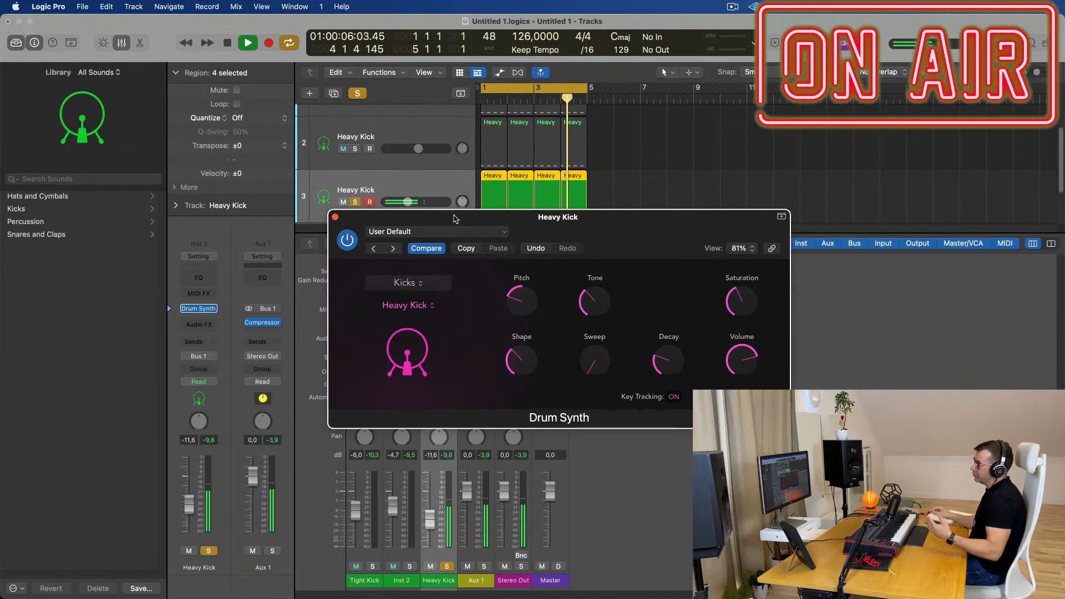
{"action": "left_click_drag", "start_coordinate": [189, 504], "coordinate": [190, 506]}
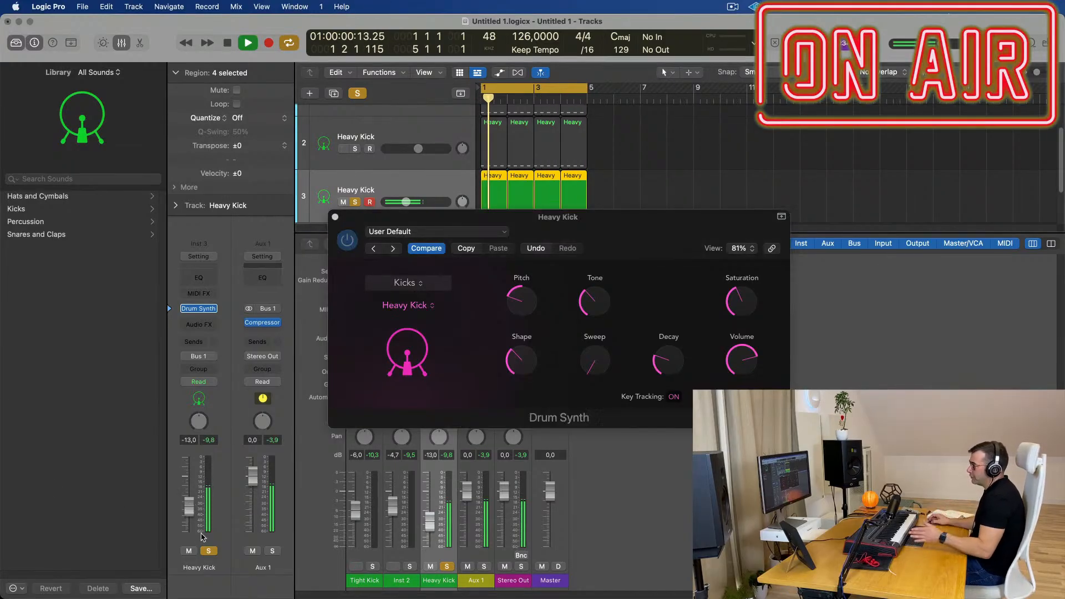
{"action": "left_click", "coordinate": [208, 550]}
{"action": "left_click", "coordinate": [335, 217]}
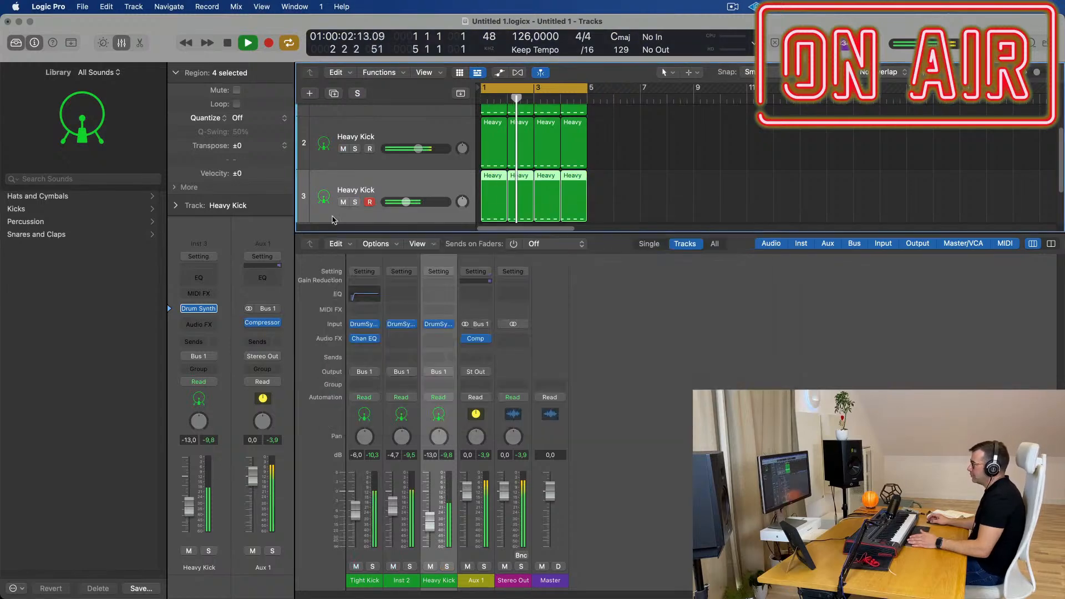
Step: Hide the mixer and keep the duplicated Heavy Kick's output routed to Bus 1
{"action": "key", "text": "x"}
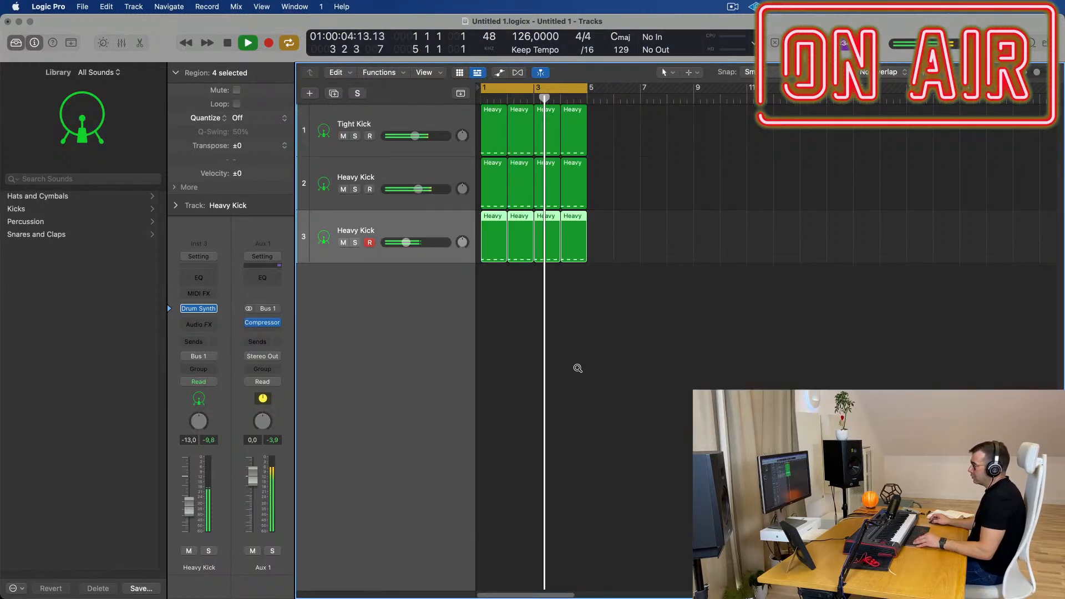
{"action": "left_click", "coordinate": [201, 357]}
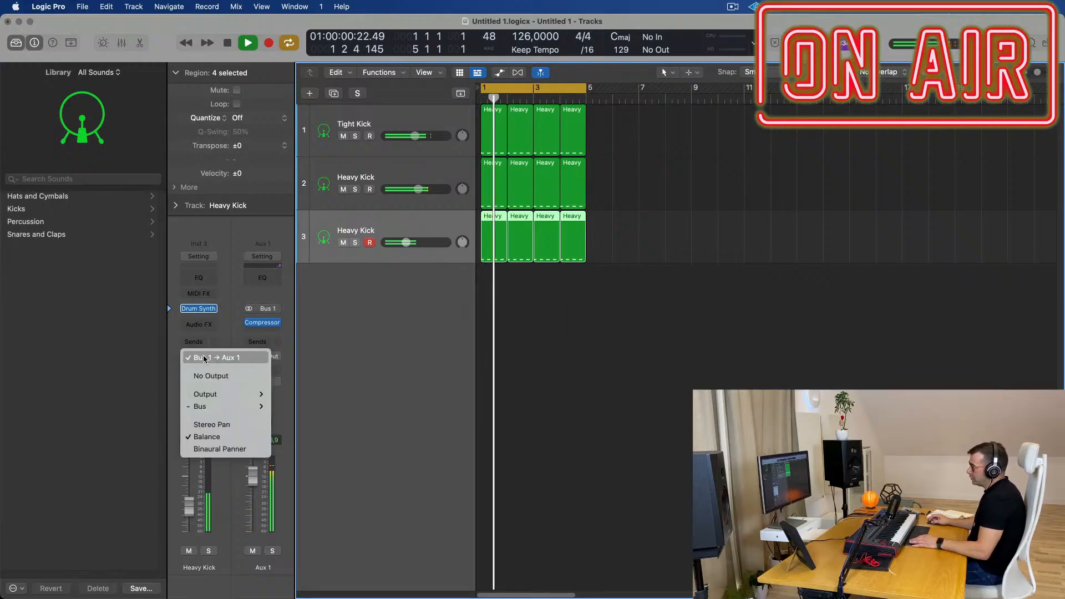
{"action": "left_click", "coordinate": [204, 358]}
Step: Lower the Aux 1 channel to -3.2 dB while monitoring its compressor, then close the plug-in window and stop playback
{"action": "left_click", "coordinate": [262, 322]}
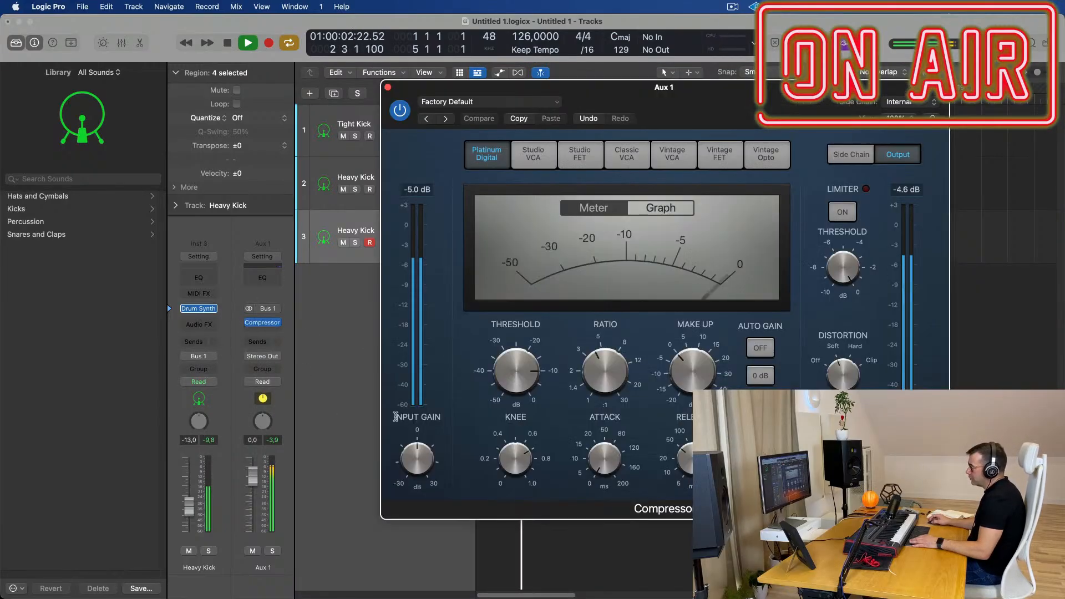
{"action": "left_click_drag", "start_coordinate": [253, 475], "coordinate": [253, 486]}
{"action": "left_click", "coordinate": [272, 440]}
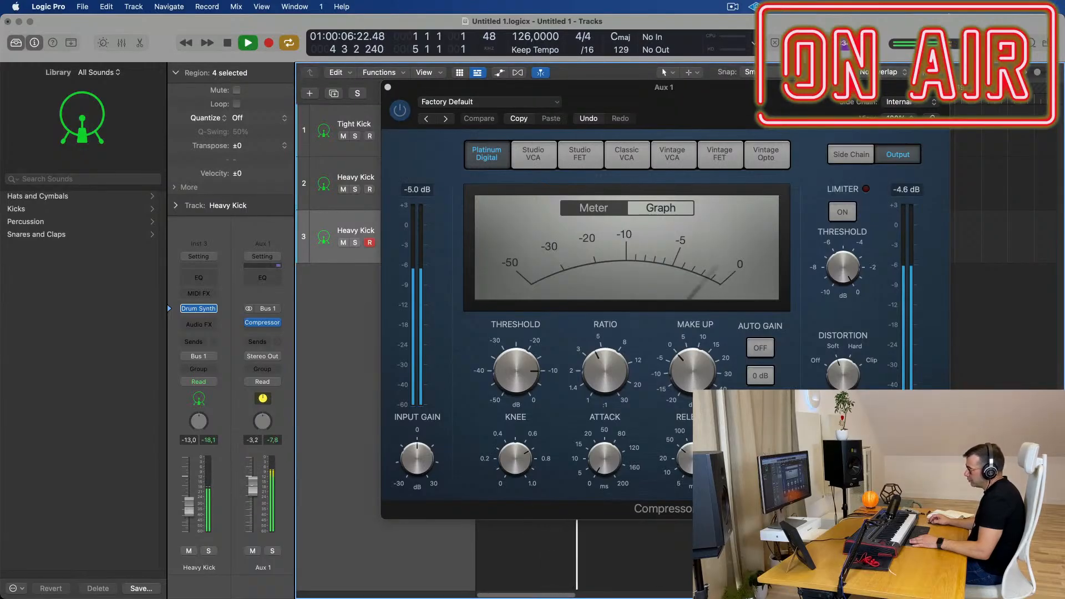
{"action": "left_click_drag", "start_coordinate": [749, 98], "coordinate": [833, 162]}
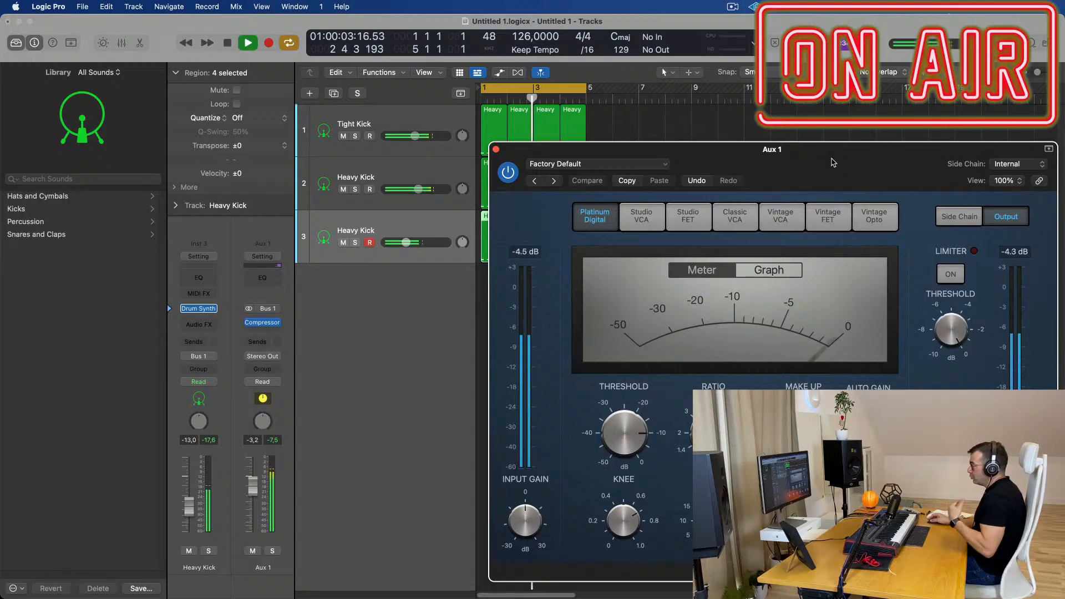
{"action": "left_click_drag", "start_coordinate": [832, 162], "coordinate": [845, 155]}
{"action": "left_click", "coordinate": [428, 232]}
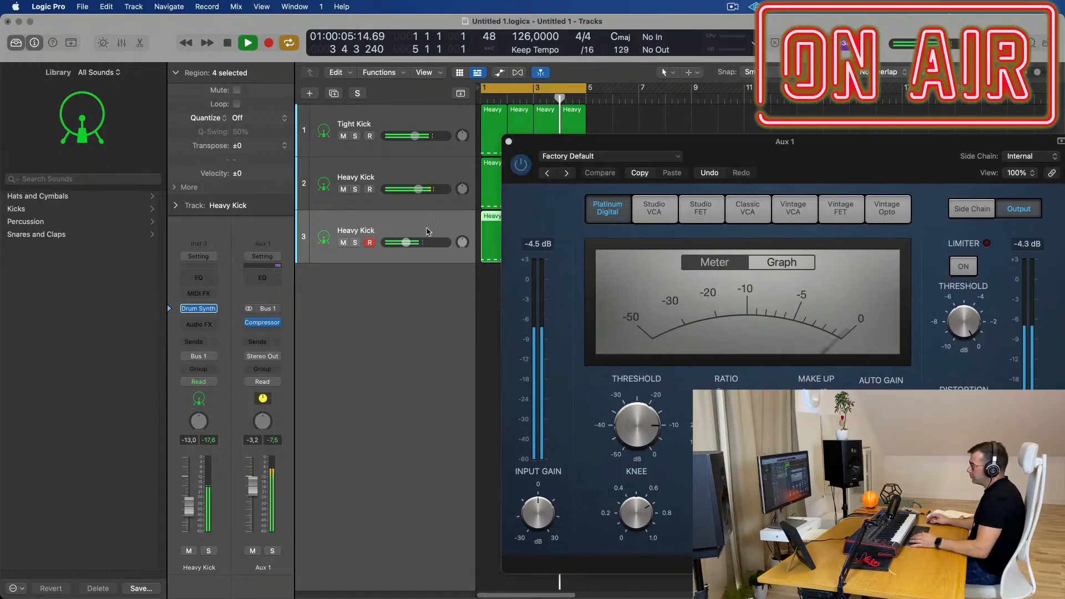
{"action": "left_click", "coordinate": [508, 142]}
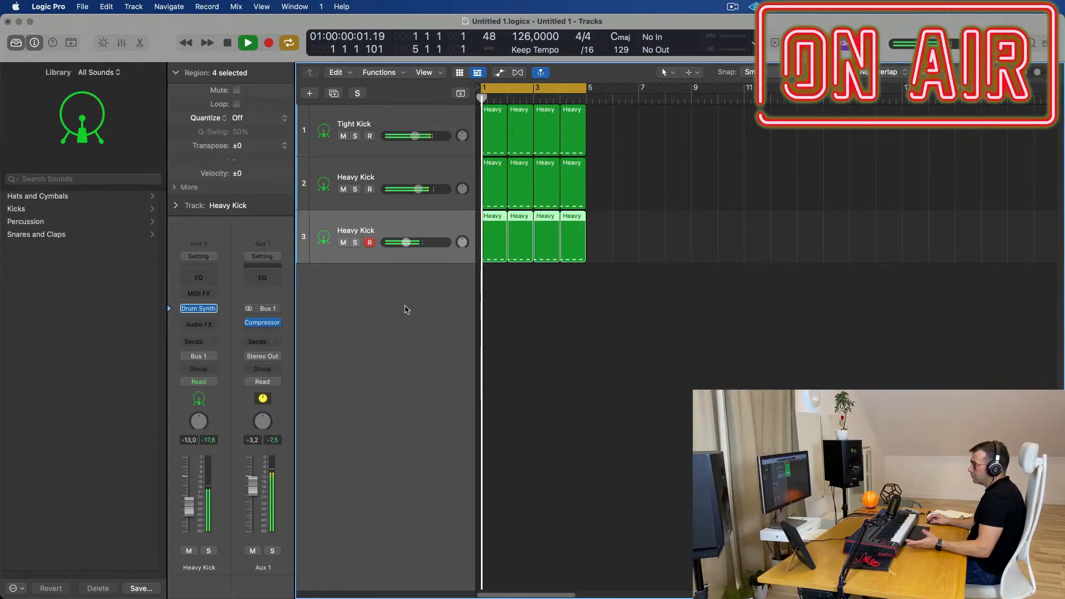
{"action": "key", "text": "space"}
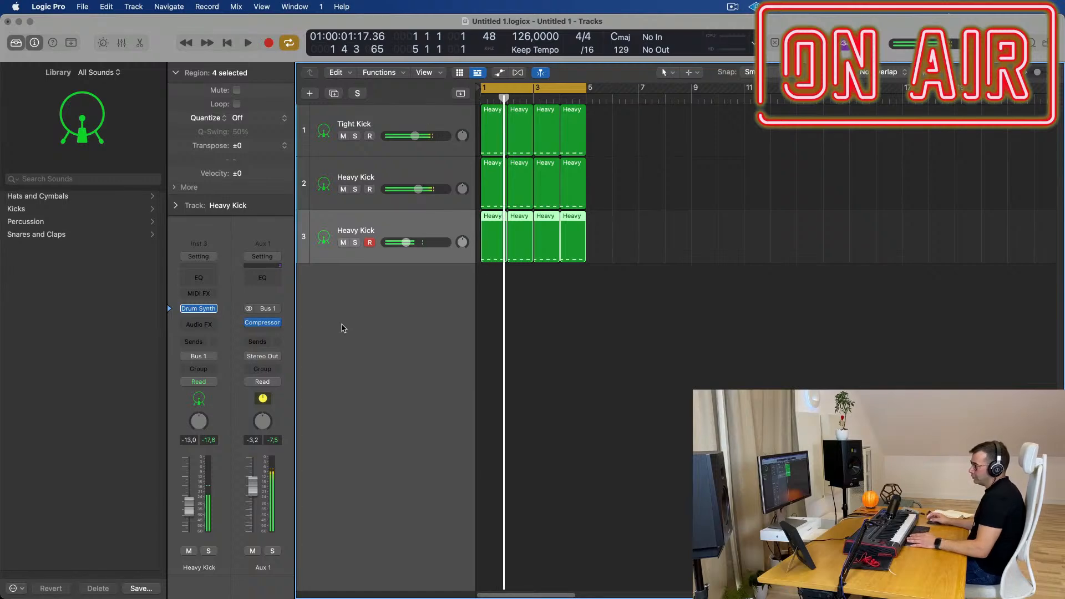
Step: Create a software instrument track with Alchemy and increase its track height
{"action": "left_click", "coordinate": [309, 94]}
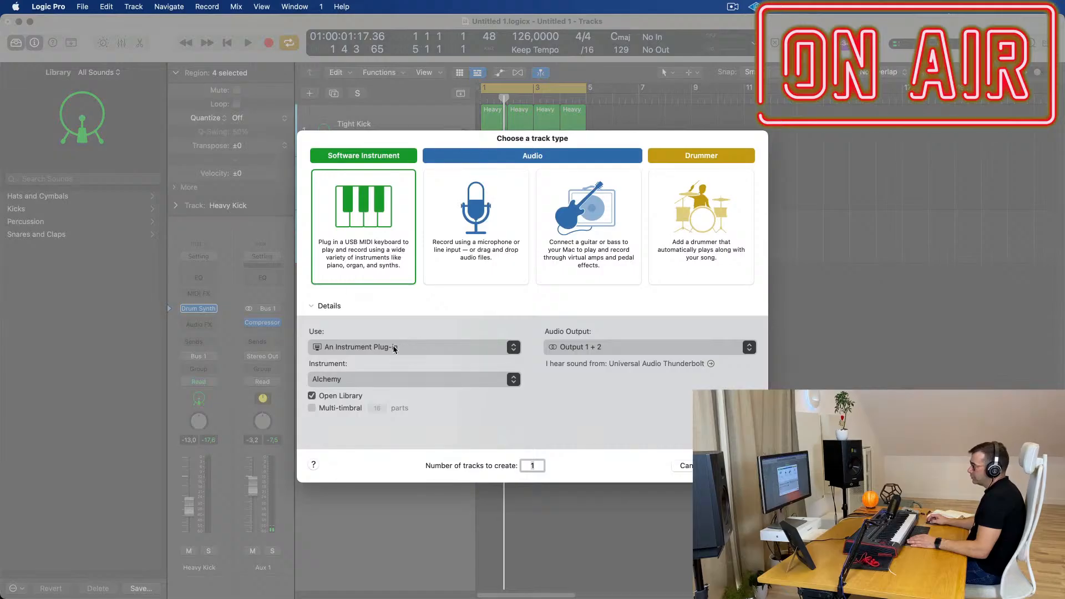
{"action": "left_click", "coordinate": [735, 466]}
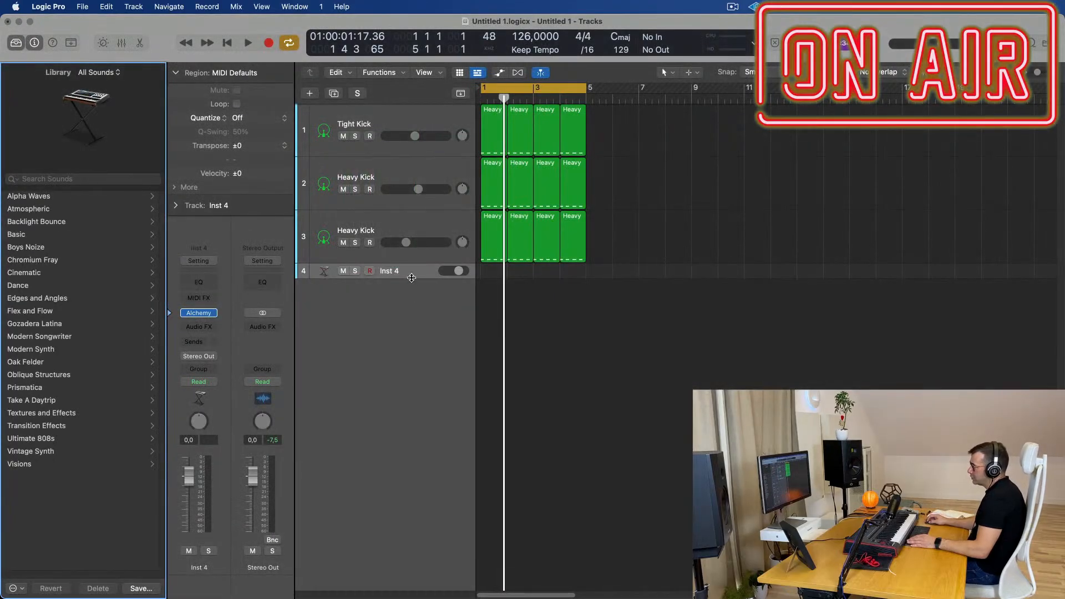
{"action": "left_click_drag", "start_coordinate": [411, 278], "coordinate": [410, 345]}
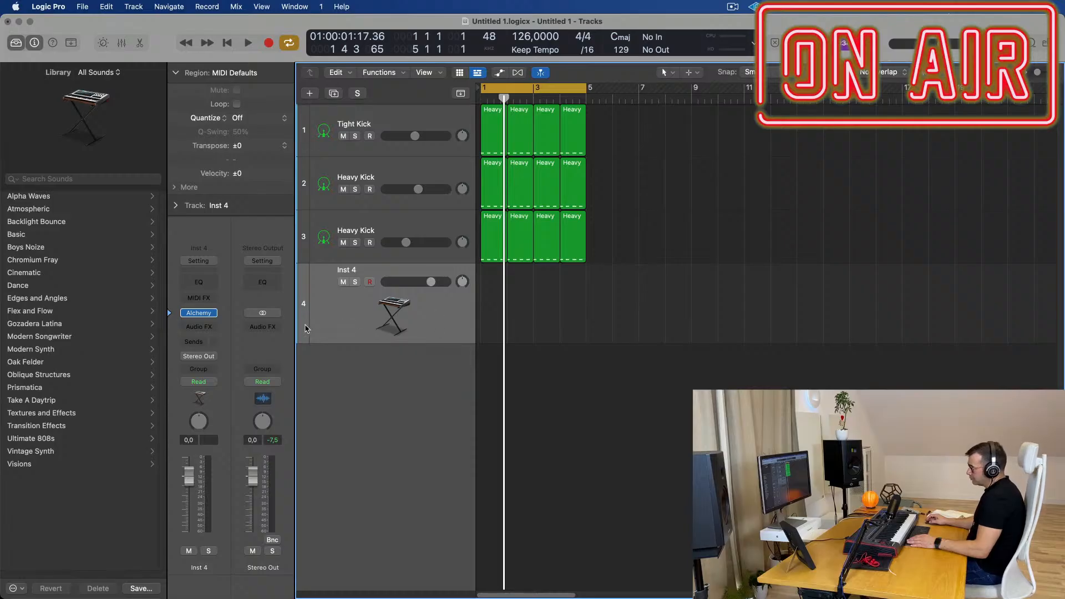
Step: Copy the first kick region to the Inst 4 track and open the copy for note editing
{"action": "key", "text": "space"}
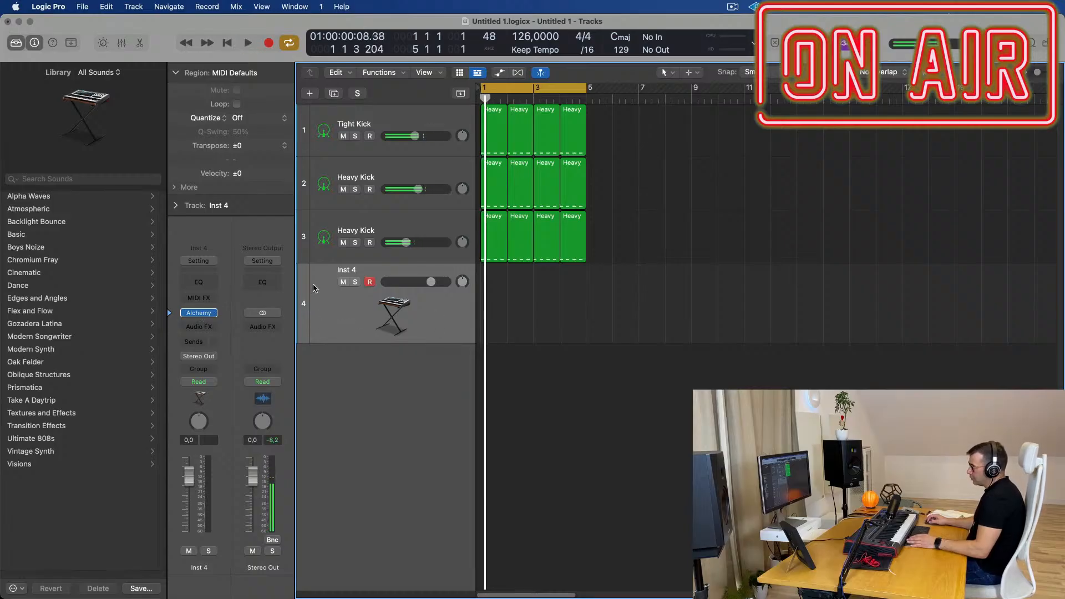
{"action": "left_click_drag", "start_coordinate": [491, 117], "coordinate": [502, 260]}
{"action": "double_click", "coordinate": [494, 272]}
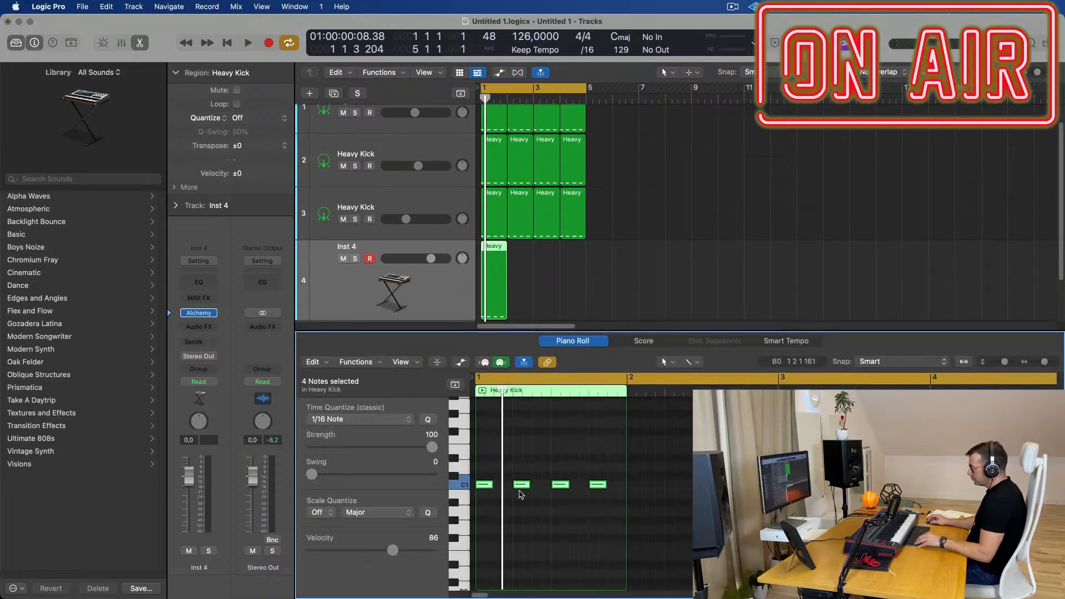
Step: Delete the last three notes in the copied region and lengthen the first C1 note to one full bar
{"action": "left_click_drag", "start_coordinate": [516, 466], "coordinate": [606, 515]}
{"action": "key", "text": "Delete"}
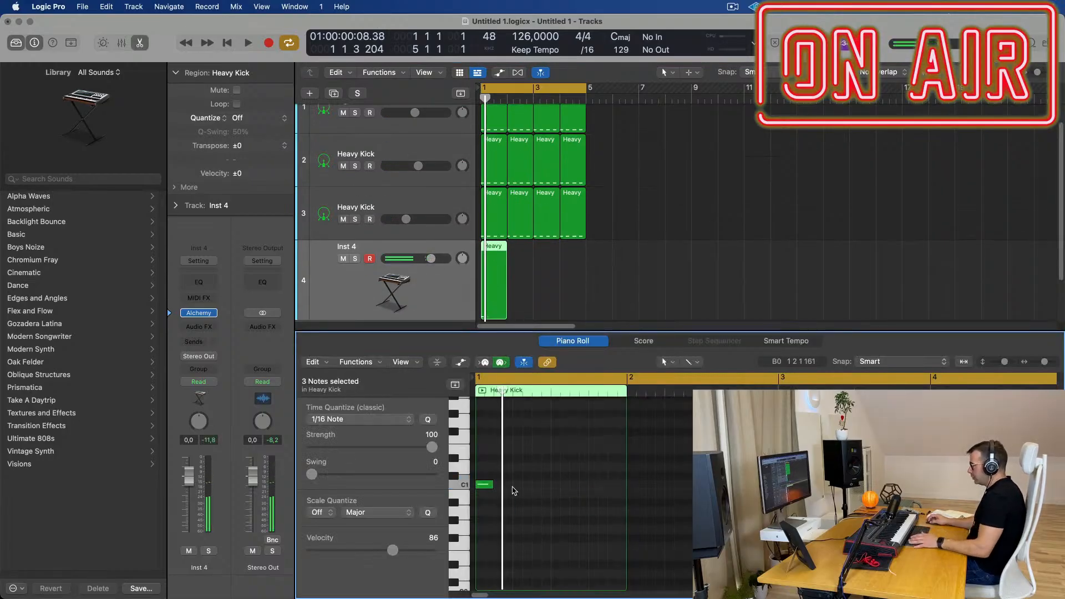
{"action": "left_click_drag", "start_coordinate": [492, 485], "coordinate": [627, 493]}
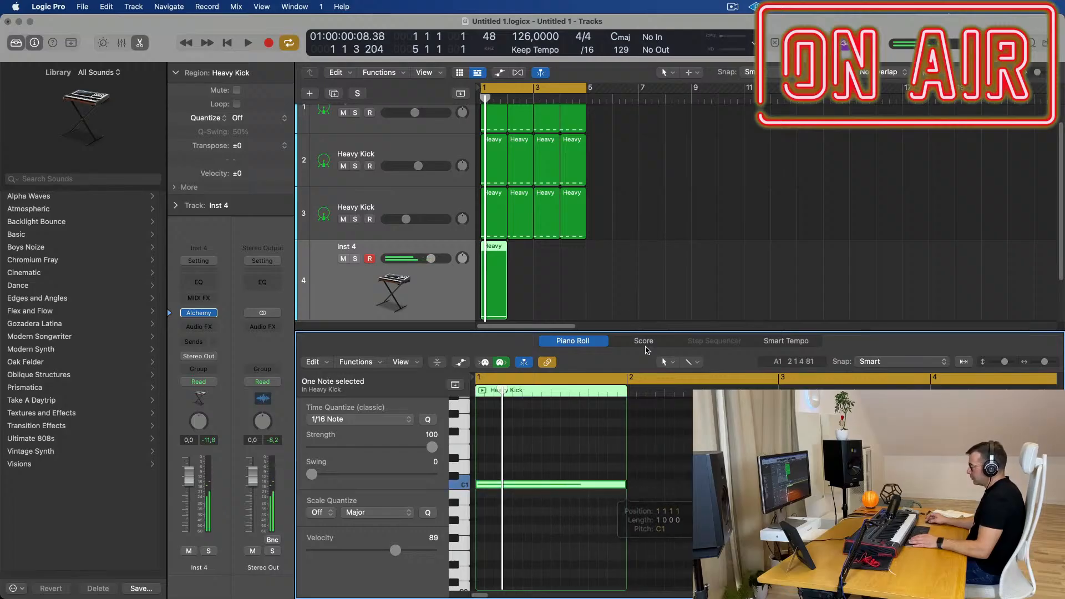
Step: Repeat the one-bar region on the Inst 4 track until it fills bars 1 to 4, and play it briefly
{"action": "left_click_drag", "start_coordinate": [586, 279], "coordinate": [497, 288]}
{"action": "key", "text": "super+r"}
{"action": "key", "text": "super+r"}
{"action": "key", "text": "super+r"}
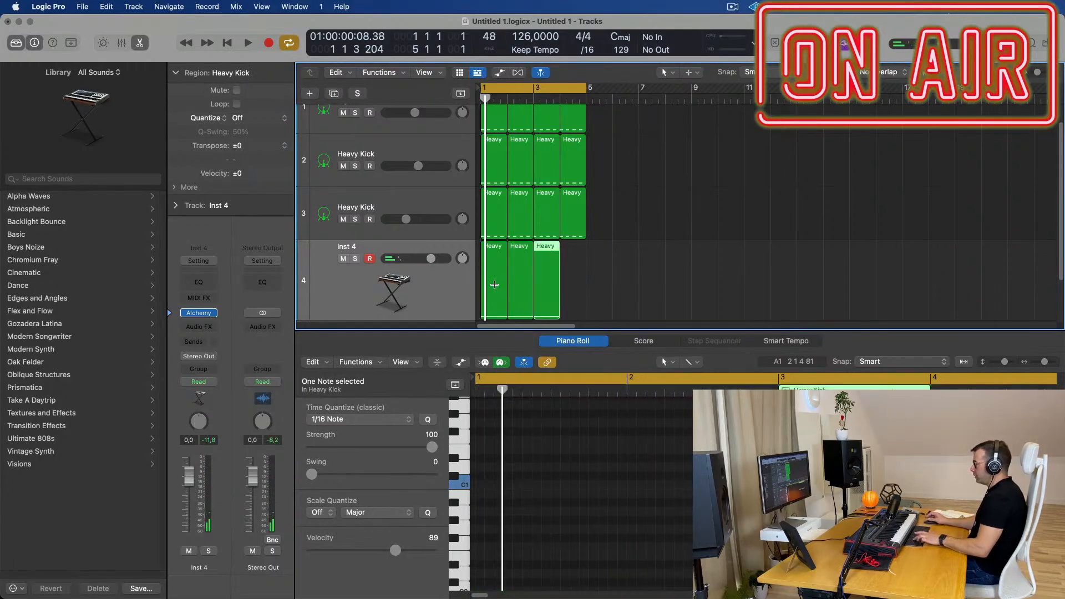
{"action": "left_click", "coordinate": [441, 296]}
{"action": "key", "text": "space"}
{"action": "key", "text": "space"}
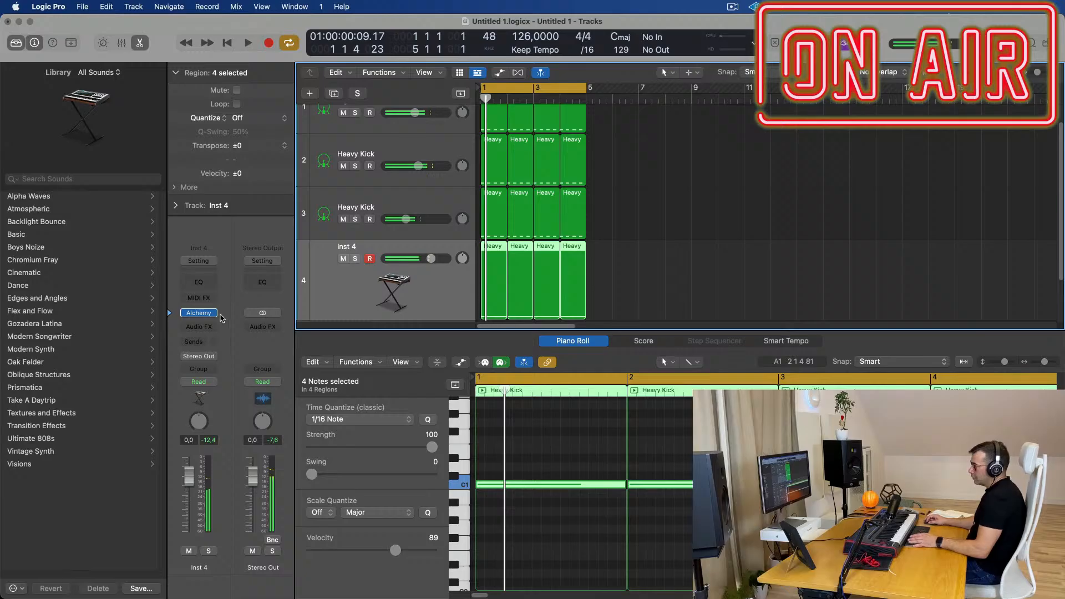
Step: Open Alchemy on the Inst 4 track and lower its Cutoff to about 1.48% while listening to playback
{"action": "left_click", "coordinate": [201, 314]}
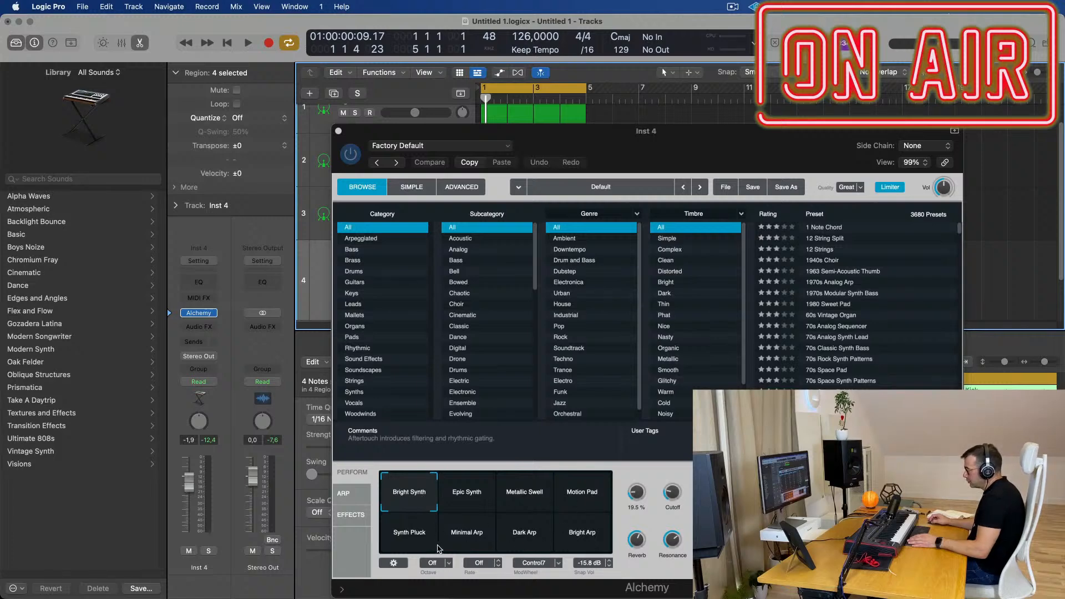
{"action": "key", "text": "space"}
{"action": "left_click_drag", "start_coordinate": [672, 499], "coordinate": [672, 512]}
{"action": "key", "text": "space"}
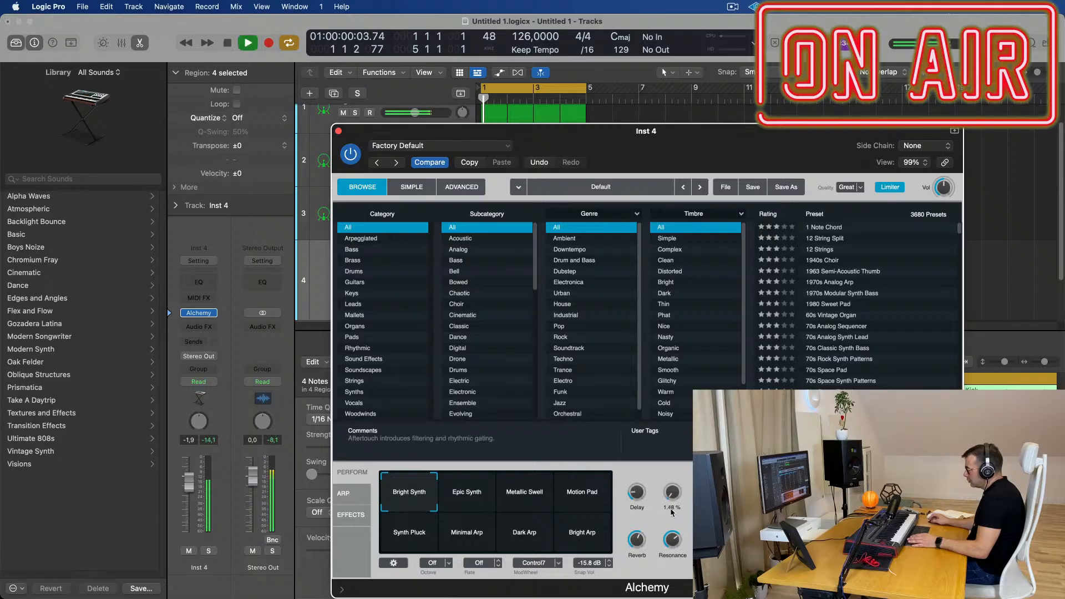
{"action": "key", "text": "space"}
{"action": "key", "text": "space"}
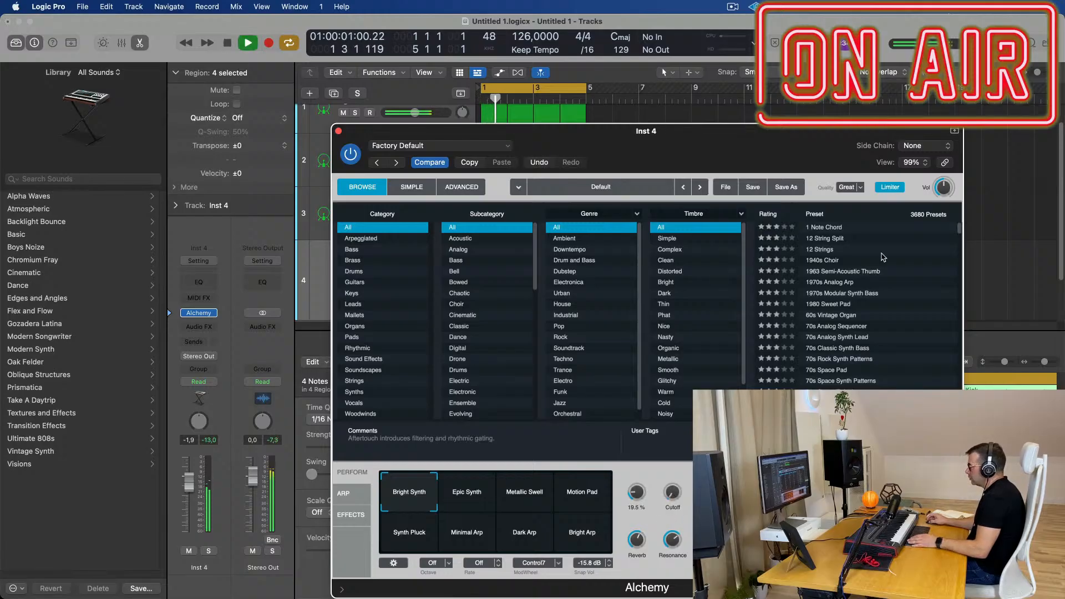
Step: Filter Alchemy's presets by the Bass category and audition 1963 Semi-Acoustic Thumb, 70s Classic Synth Bass and 70s Synth Intro
{"action": "left_click", "coordinate": [373, 250]}
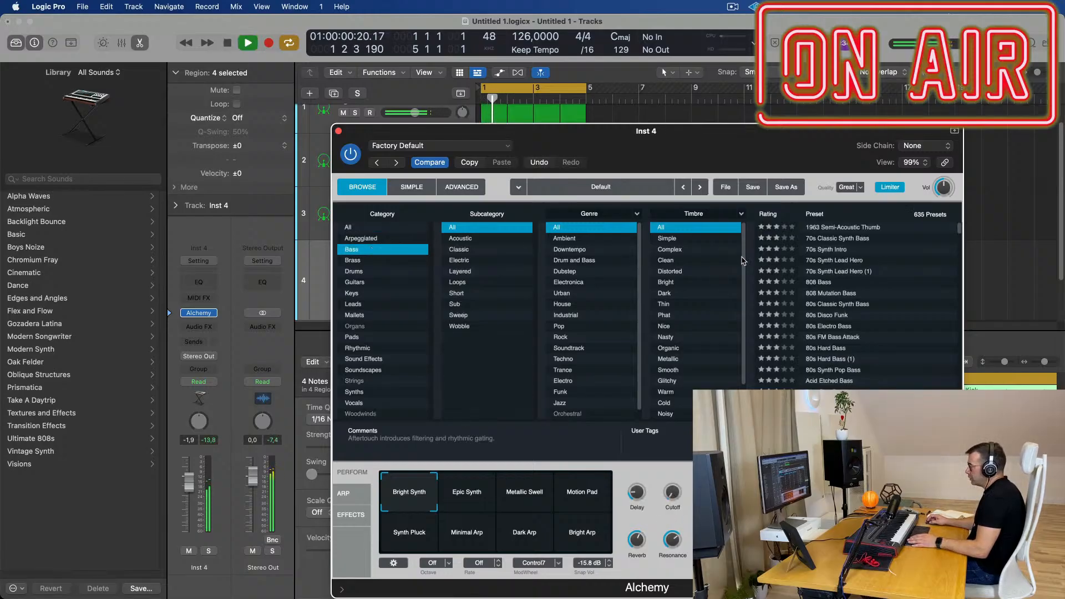
{"action": "left_click", "coordinate": [835, 228]}
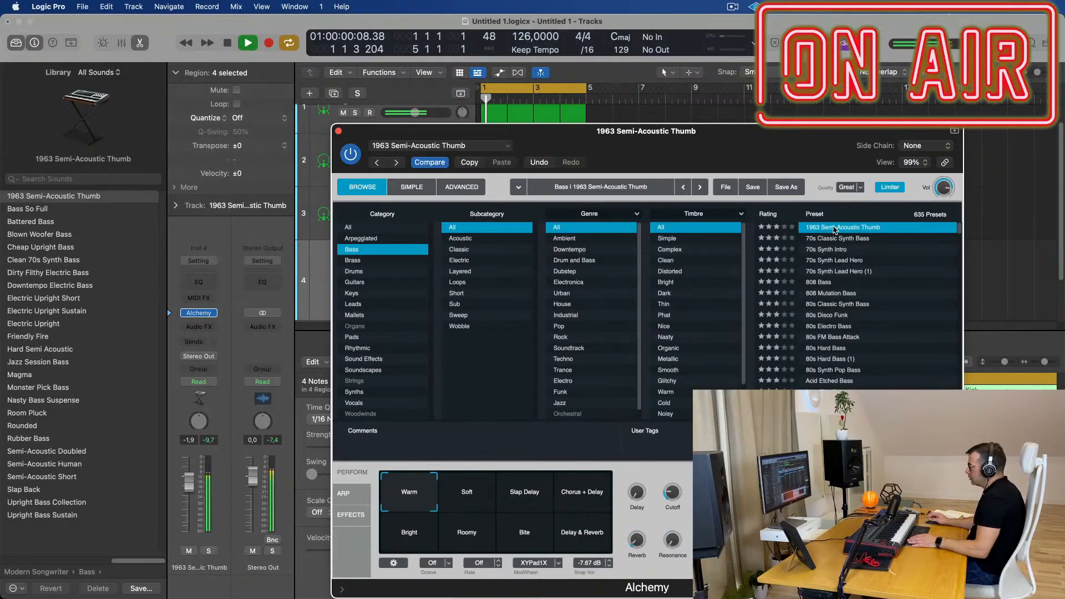
{"action": "left_click", "coordinate": [837, 239]}
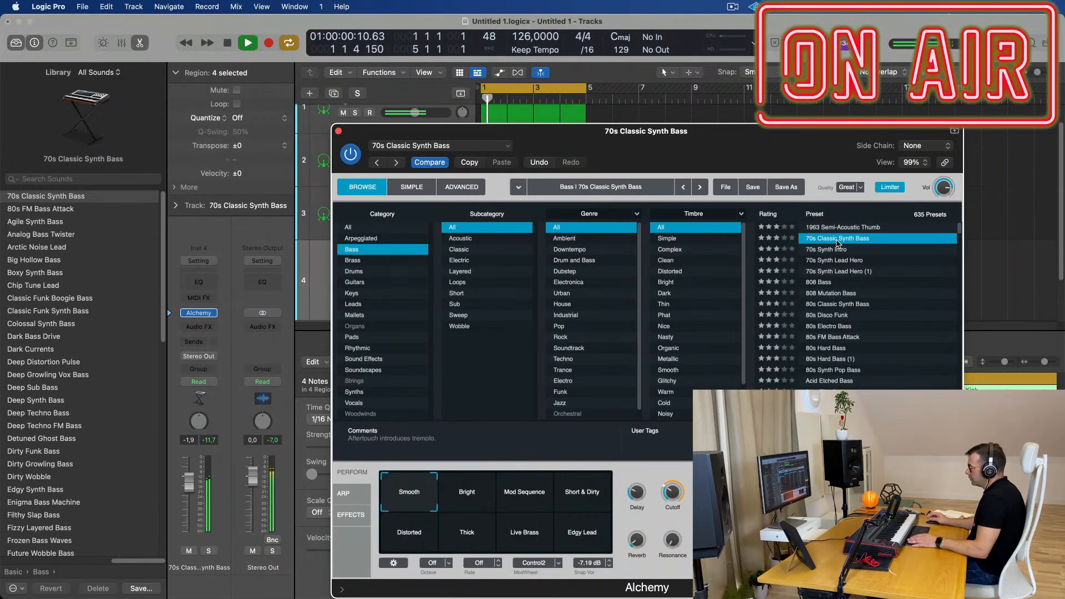
{"action": "left_click", "coordinate": [837, 251]}
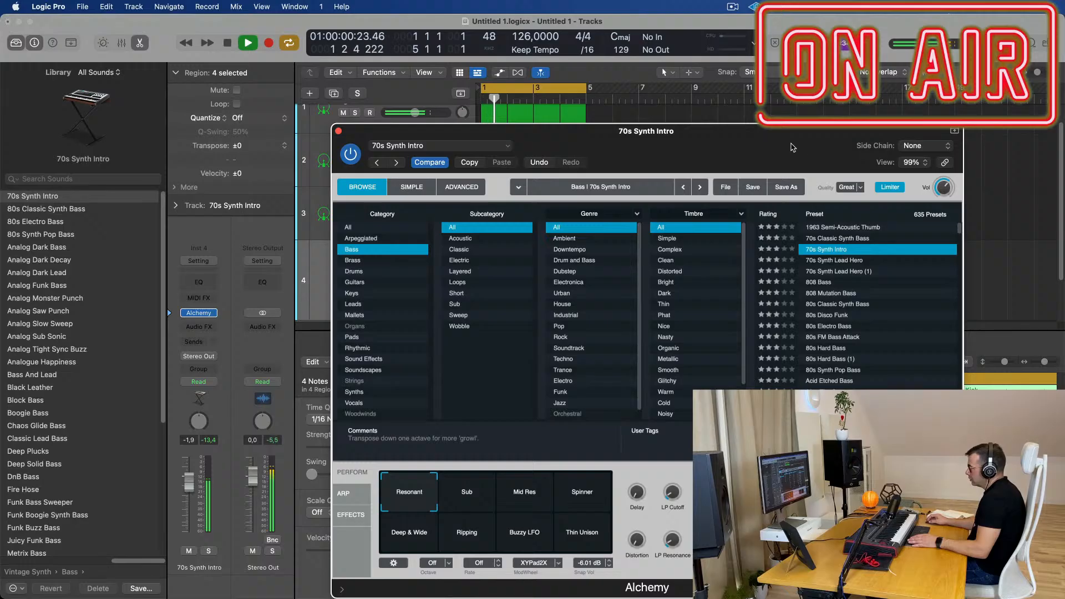
Step: Select all notes in the four 70s Synth Intro regions and transpose them up one octave
{"action": "left_click_drag", "start_coordinate": [743, 143], "coordinate": [790, 441]}
{"action": "left_click", "coordinate": [500, 251]}
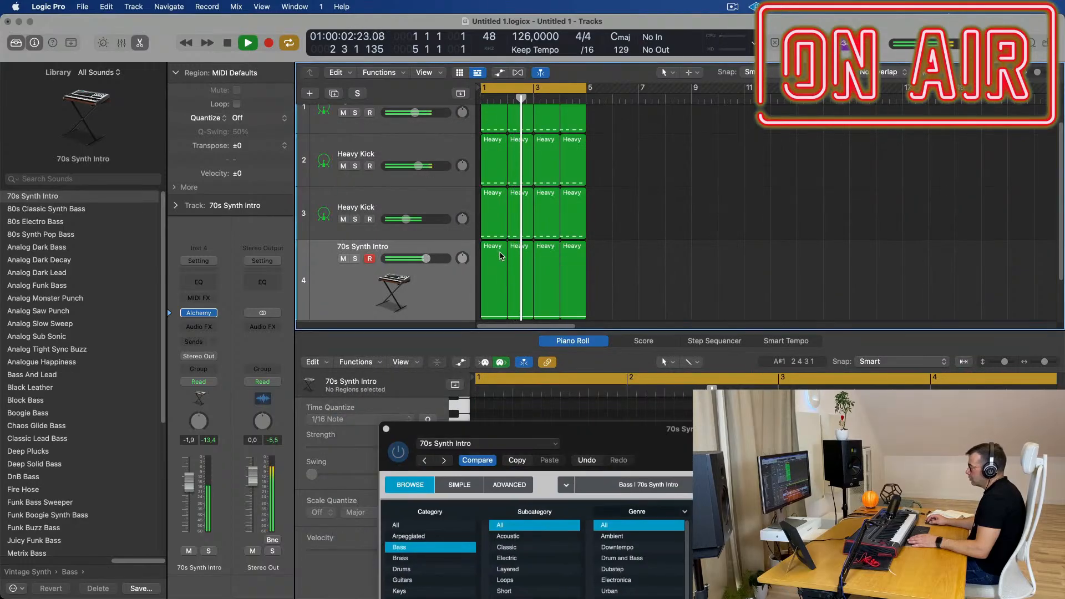
{"action": "key", "text": "space"}
{"action": "left_click_drag", "start_coordinate": [660, 271], "coordinate": [487, 255]}
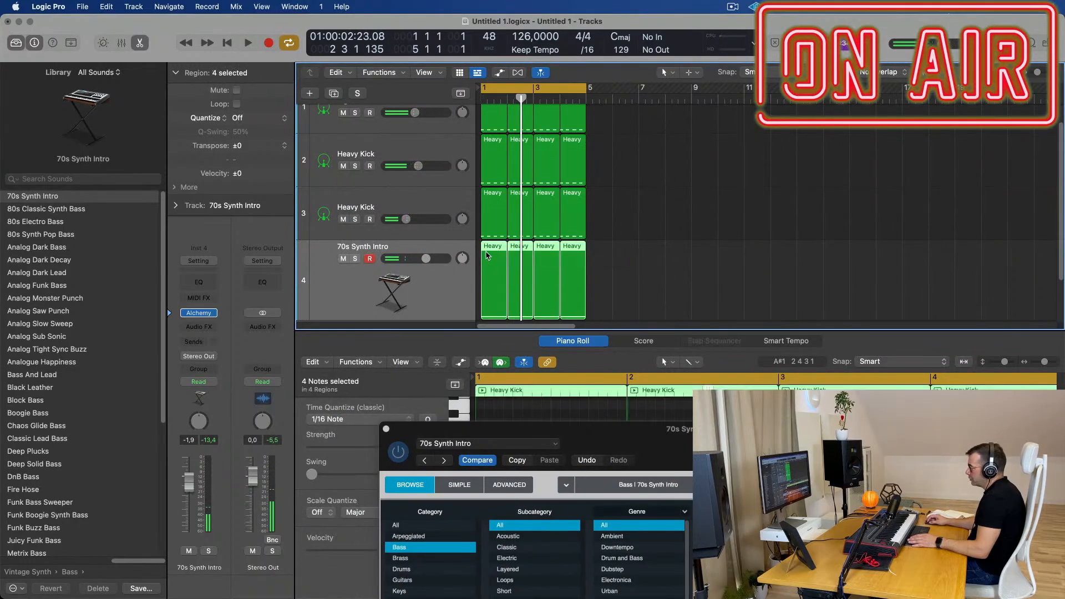
{"action": "left_click_drag", "start_coordinate": [563, 429], "coordinate": [837, 22]}
{"action": "left_click", "coordinate": [519, 442]}
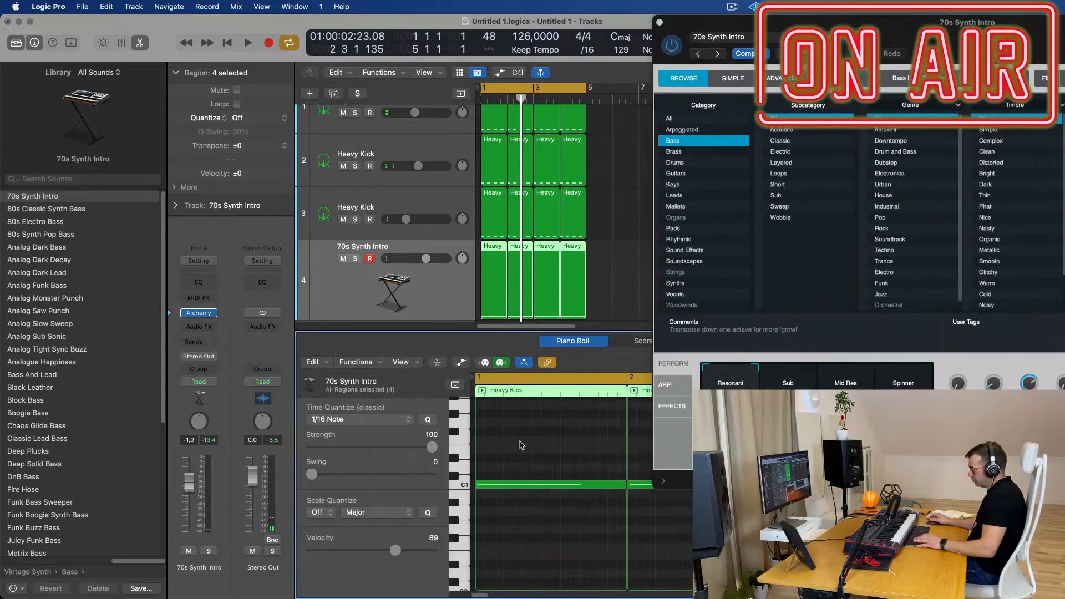
{"action": "key", "text": "super+a"}
{"action": "key", "text": "alt+shift+Up"}
{"action": "key", "text": "space"}
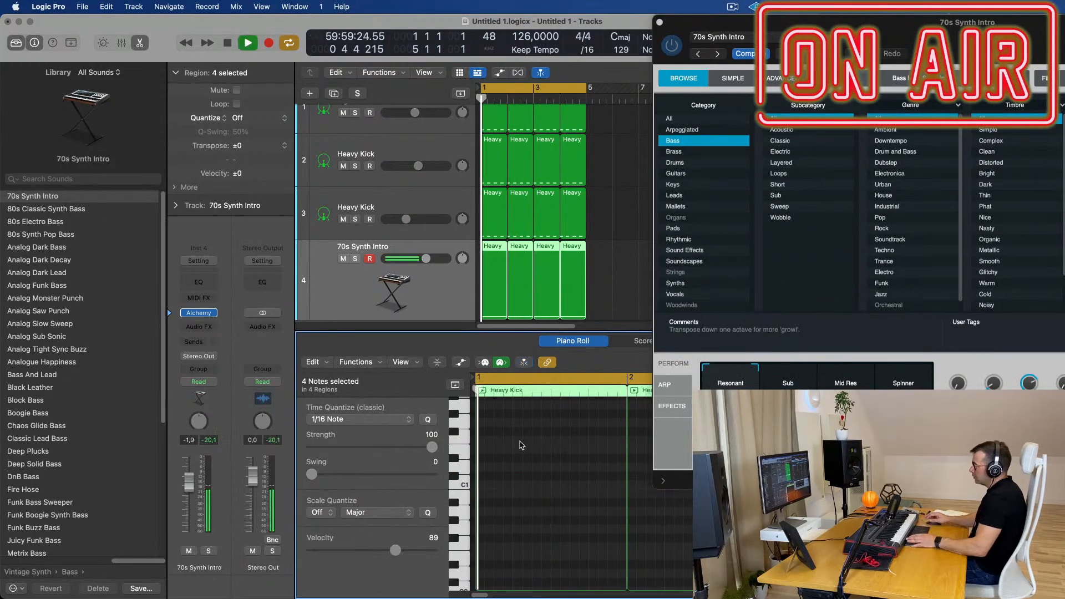
Step: Load the 70s Classic Synth Bass preset in Alchemy and listen to it with the kicks
{"action": "left_click_drag", "start_coordinate": [888, 23], "coordinate": [666, 129]}
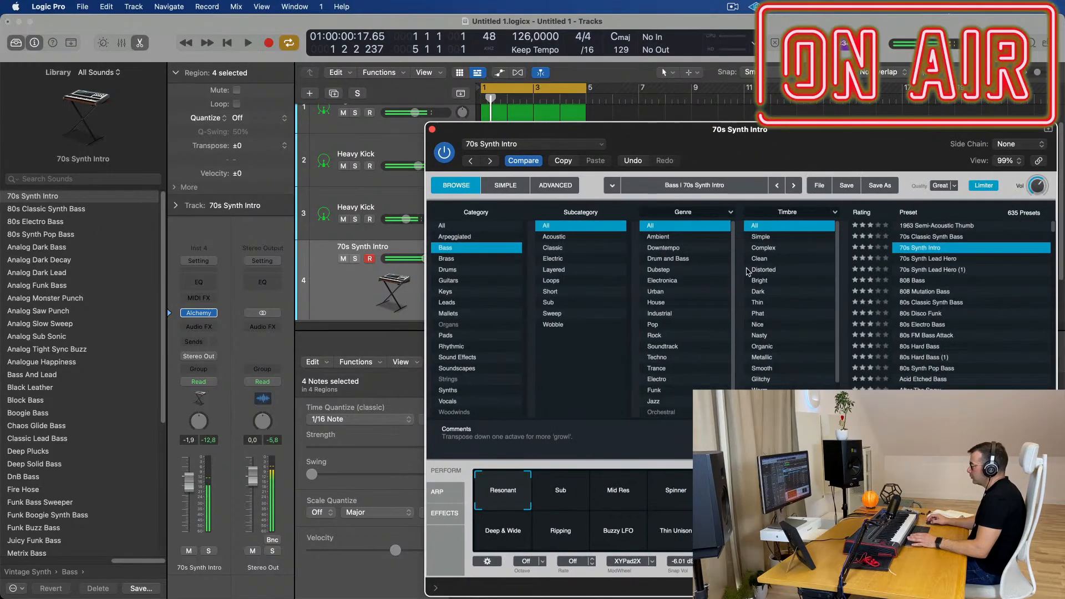
{"action": "left_click", "coordinate": [932, 237]}
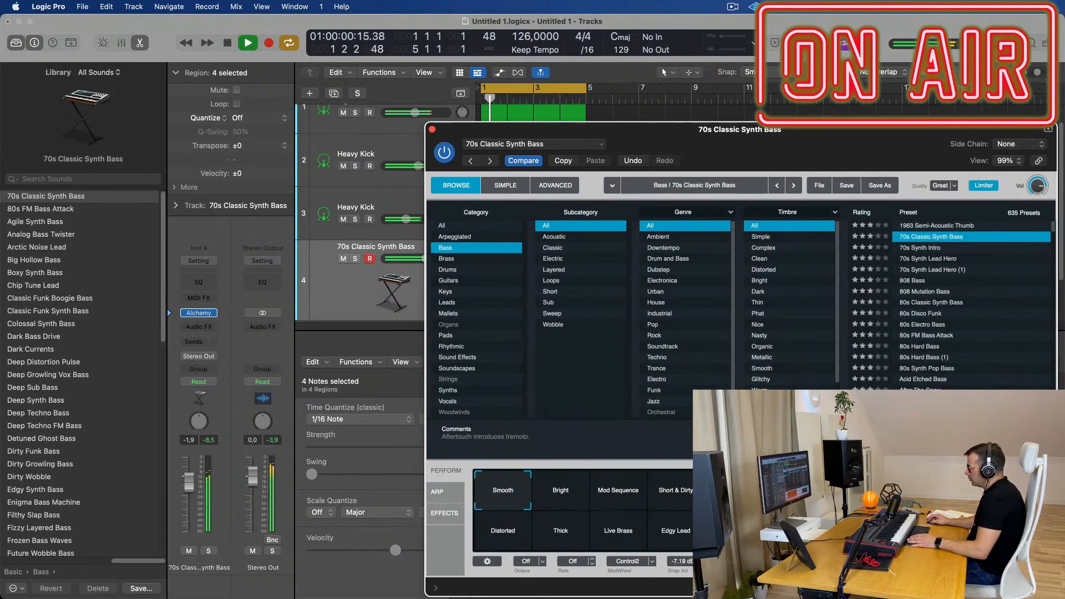
{"action": "left_click_drag", "start_coordinate": [801, 143], "coordinate": [718, 144]}
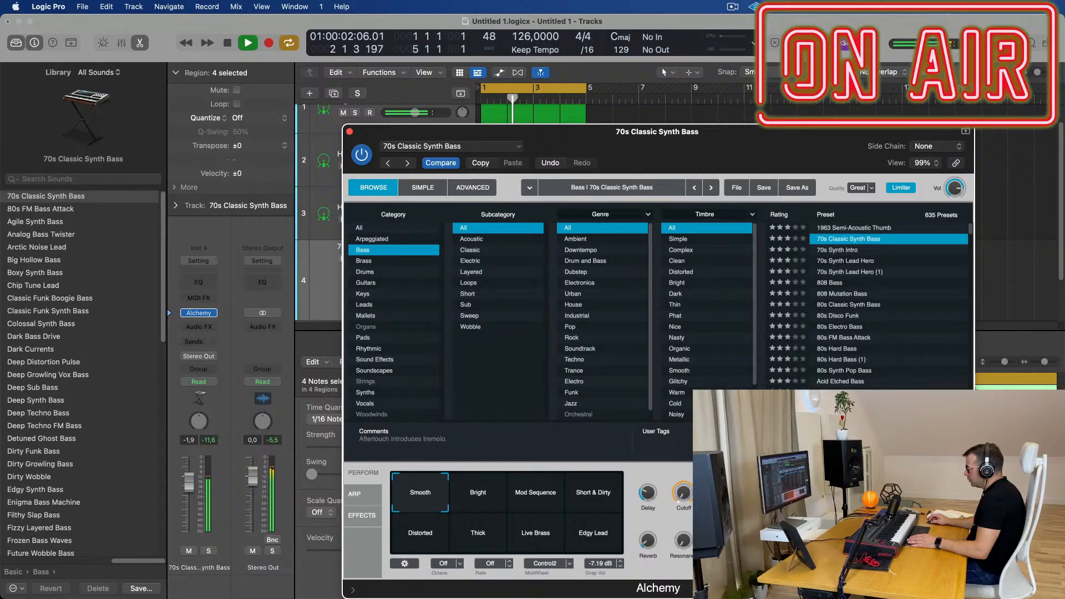
{"action": "key", "text": "Return"}
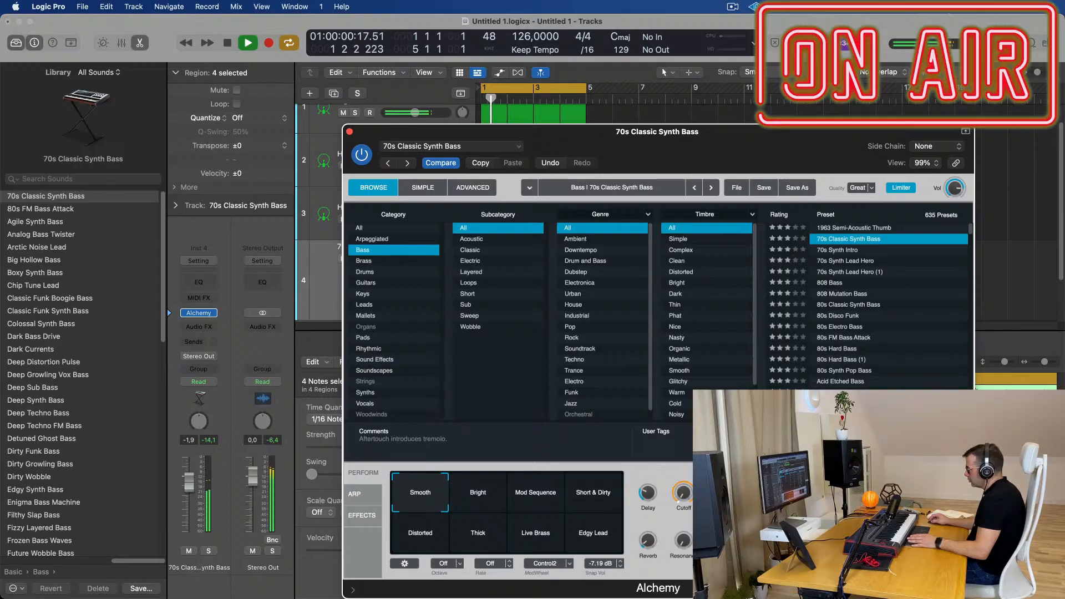
{"action": "key", "text": "space"}
{"action": "key", "text": "space"}
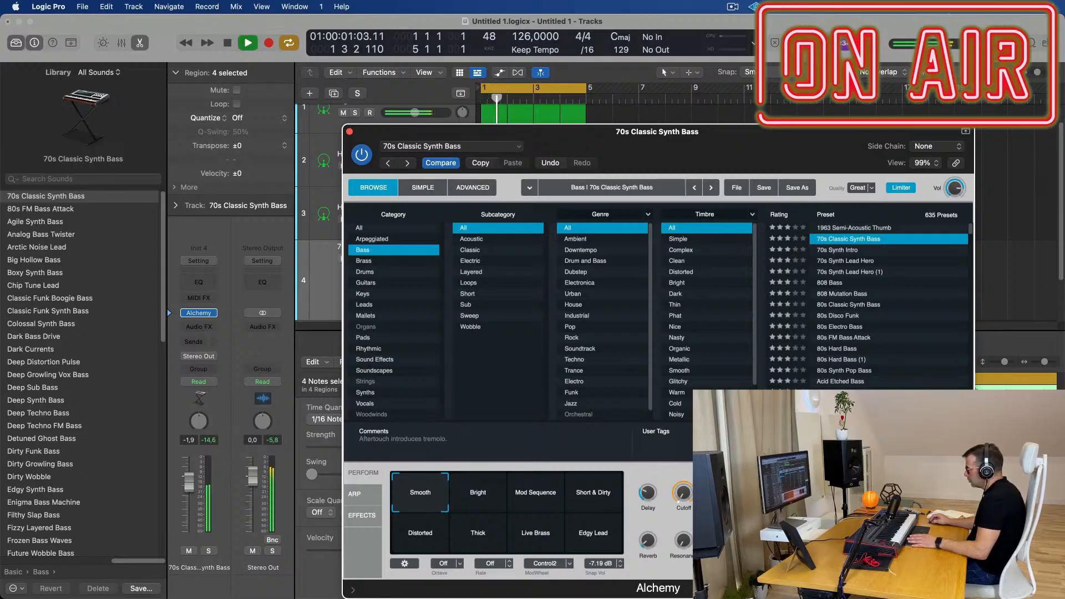
Step: Audition Alchemy's Bright, Mod Sequence and Short & Dirty performance variations and return to Smooth
{"action": "left_click_drag", "start_coordinate": [555, 131], "coordinate": [504, 98]}
{"action": "left_click", "coordinate": [433, 471]}
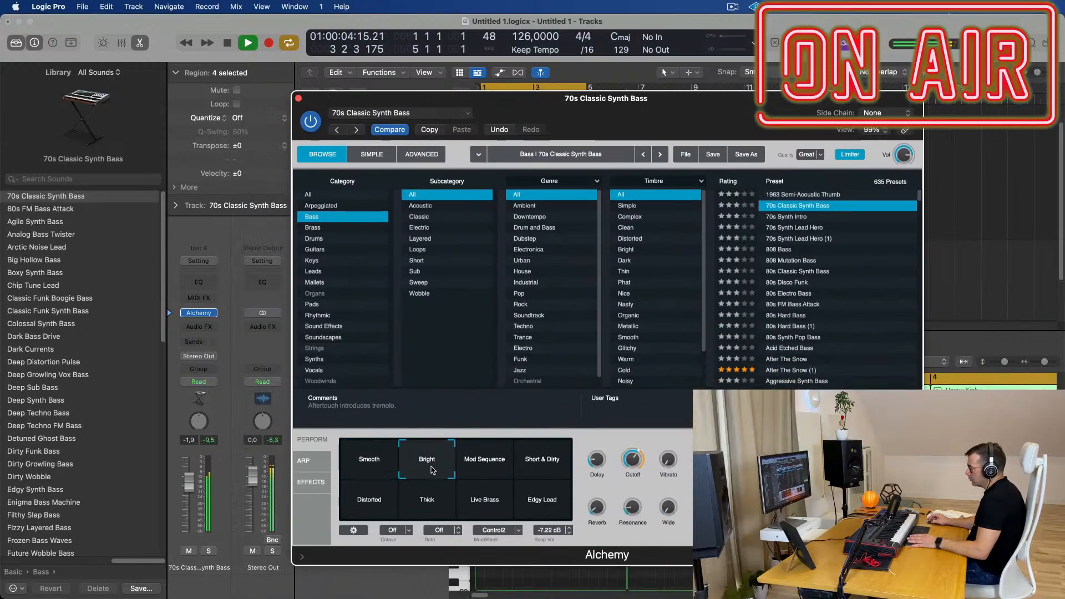
{"action": "left_click", "coordinate": [488, 470]}
{"action": "left_click", "coordinate": [537, 466]}
{"action": "left_click", "coordinate": [365, 461]}
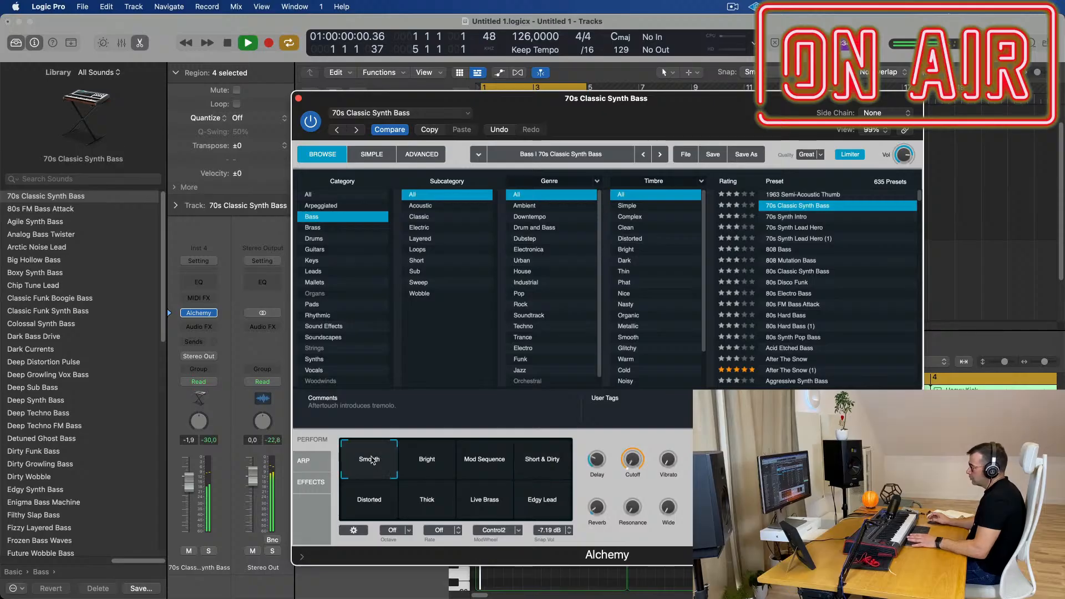
Step: In Alchemy's advanced view, try the first filter on and off, and shorten the AHDSR 1 envelope's release
{"action": "left_click", "coordinate": [381, 153]}
{"action": "left_click", "coordinate": [421, 154]}
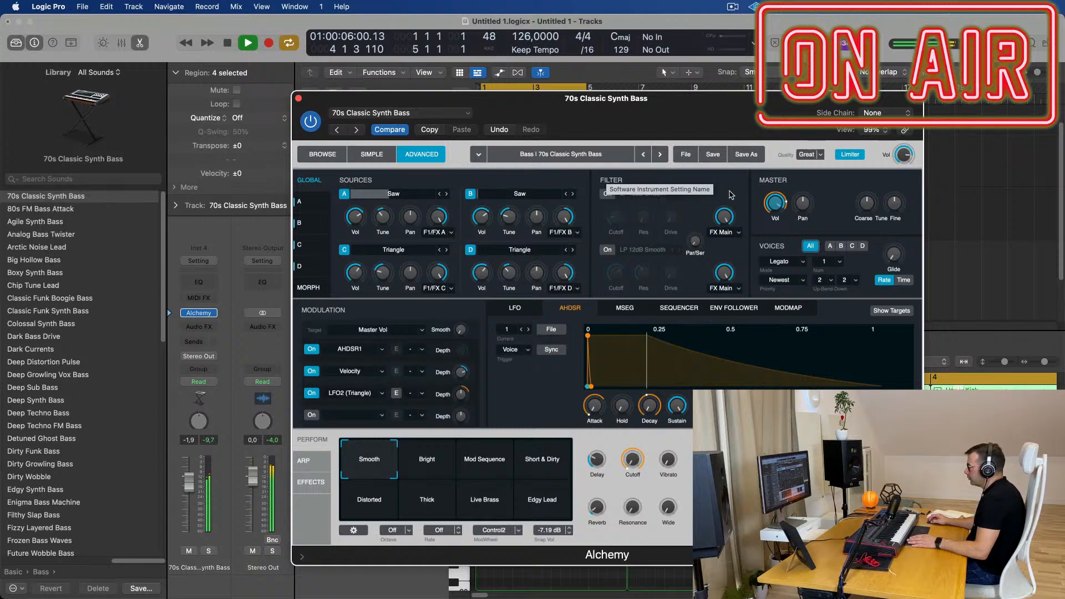
{"action": "left_click", "coordinate": [607, 194]}
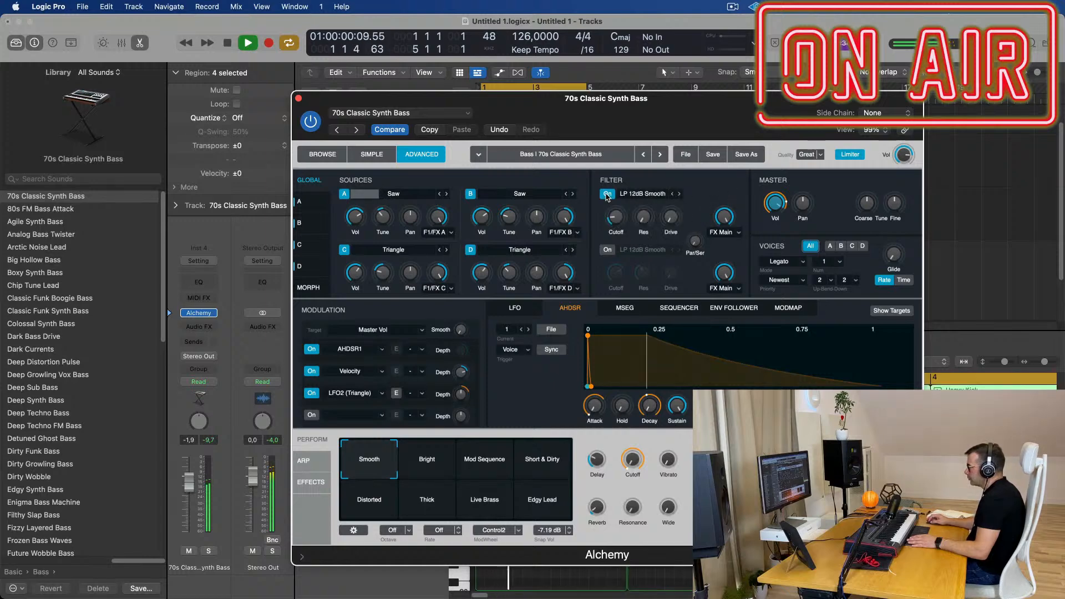
{"action": "left_click", "coordinate": [607, 193]}
{"action": "left_click", "coordinate": [724, 216]}
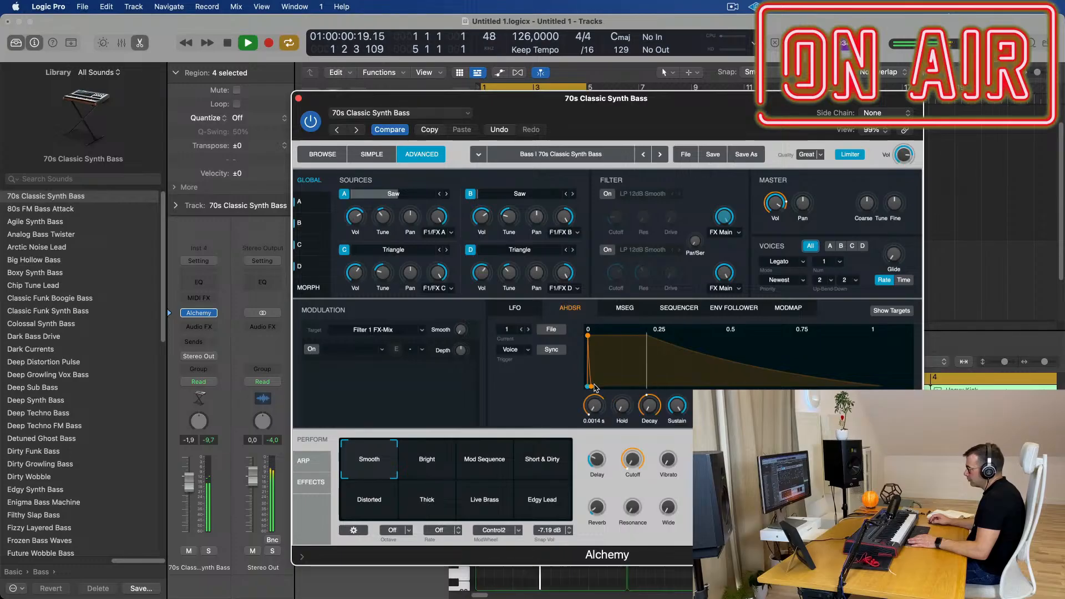
{"action": "left_click_drag", "start_coordinate": [595, 386], "coordinate": [549, 387]}
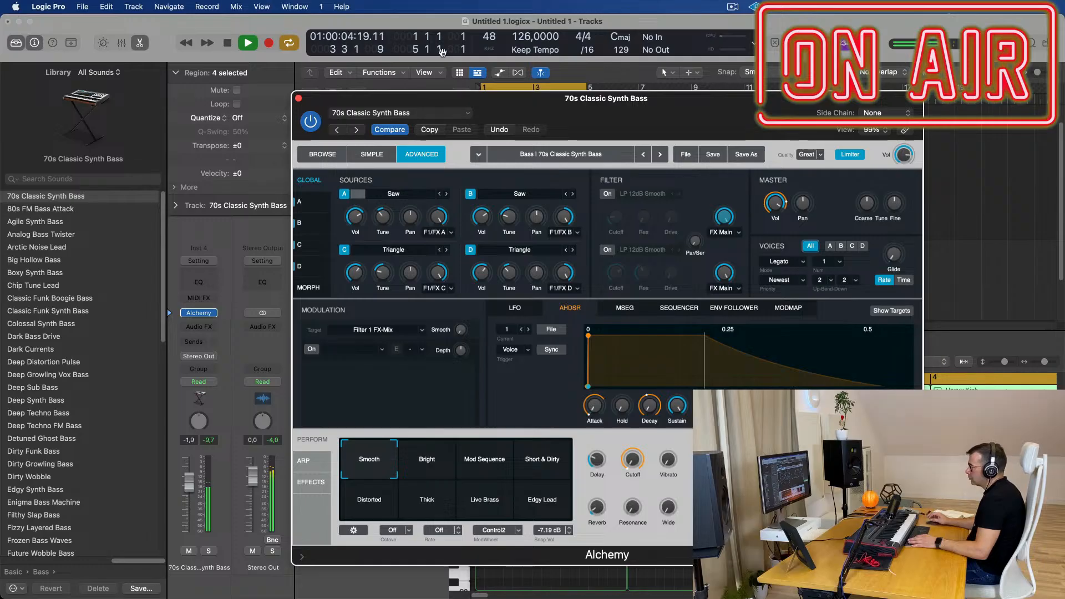
{"action": "left_click_drag", "start_coordinate": [580, 118], "coordinate": [603, 135]}
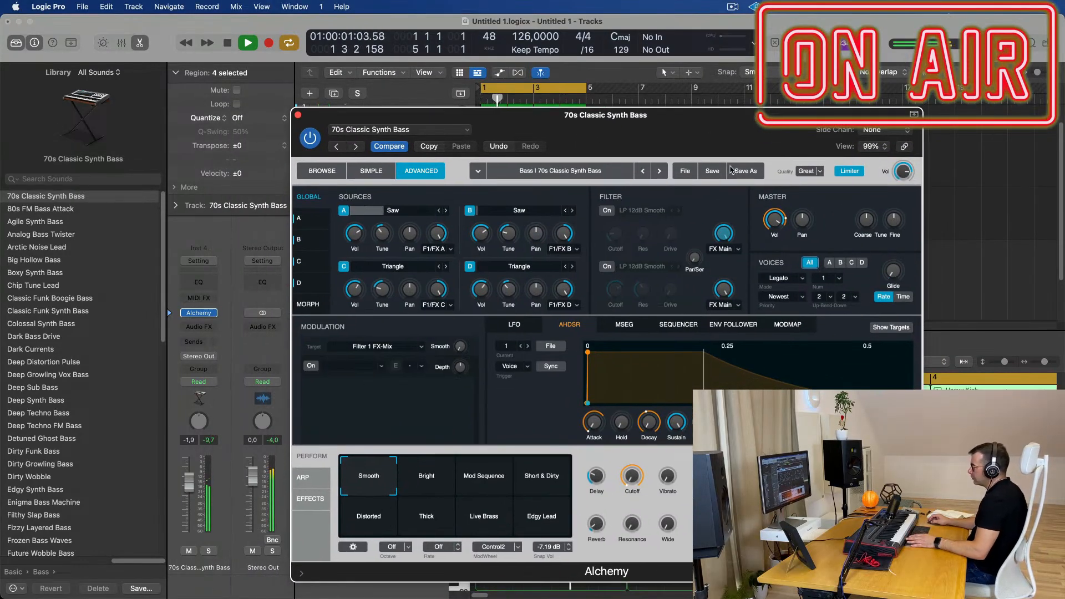
Step: Close Alchemy, add a Channel EQ to the synth bass track and set its high-cut filter at about 100 Hz
{"action": "left_click", "coordinate": [297, 116]}
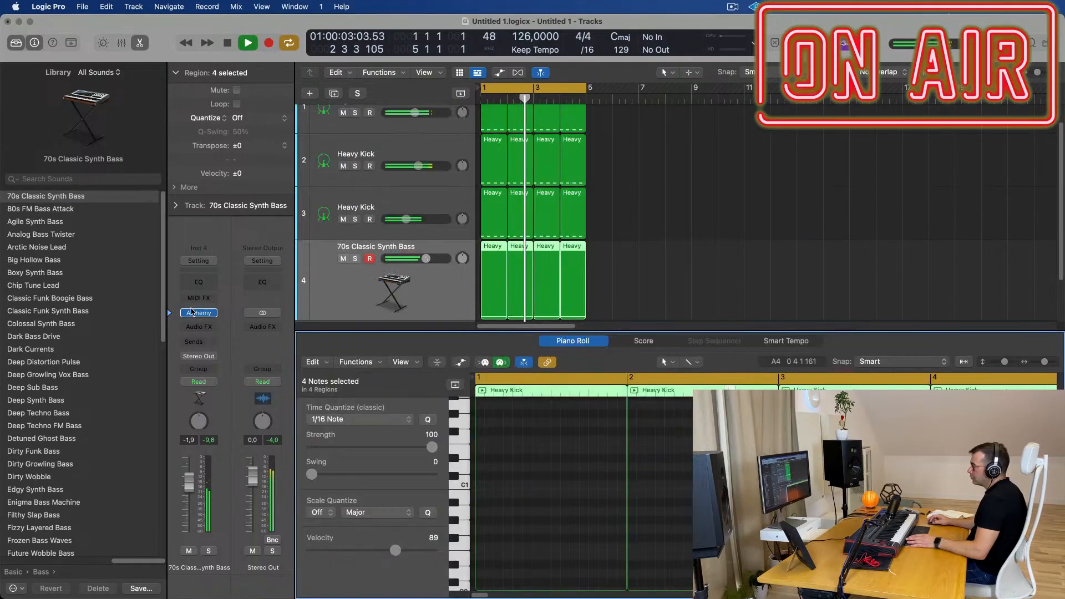
{"action": "left_click", "coordinate": [198, 282]}
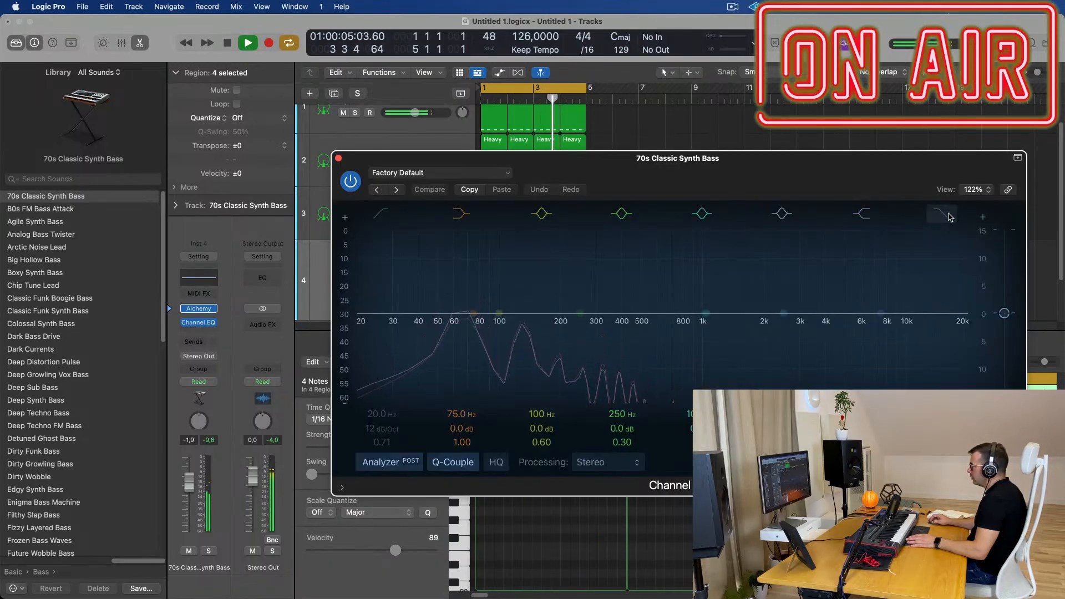
{"action": "left_click_drag", "start_coordinate": [968, 315], "coordinate": [501, 310]}
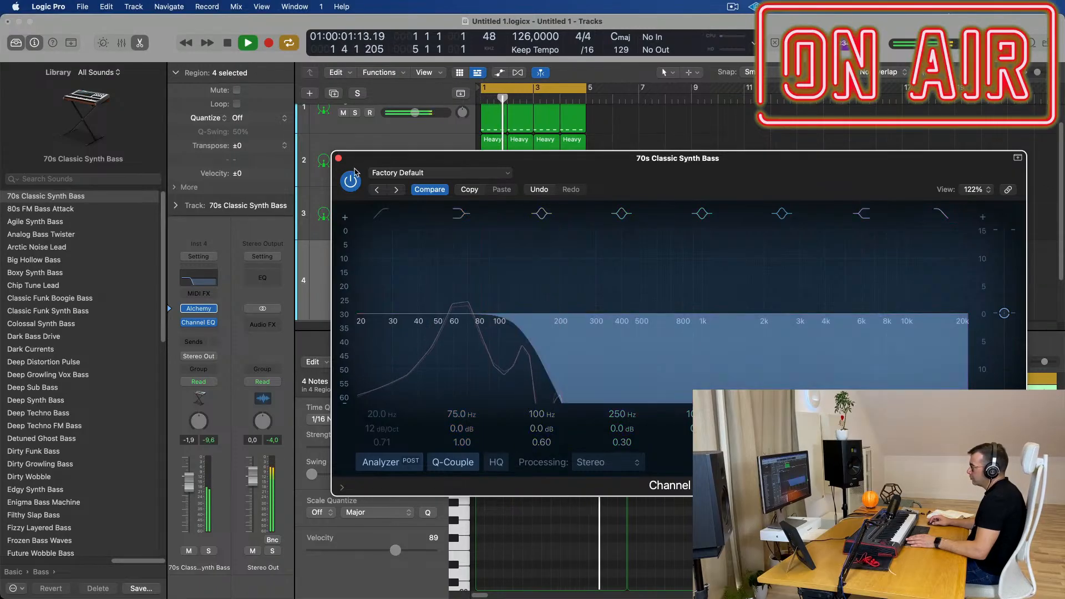
{"action": "left_click", "coordinate": [339, 159]}
Step: Transpose all notes in the four 70s Classic Synth Bass regions down one octave during playback
{"action": "key", "text": "Return"}
{"action": "left_click_drag", "start_coordinate": [615, 267], "coordinate": [487, 286]}
{"action": "key", "text": "Return"}
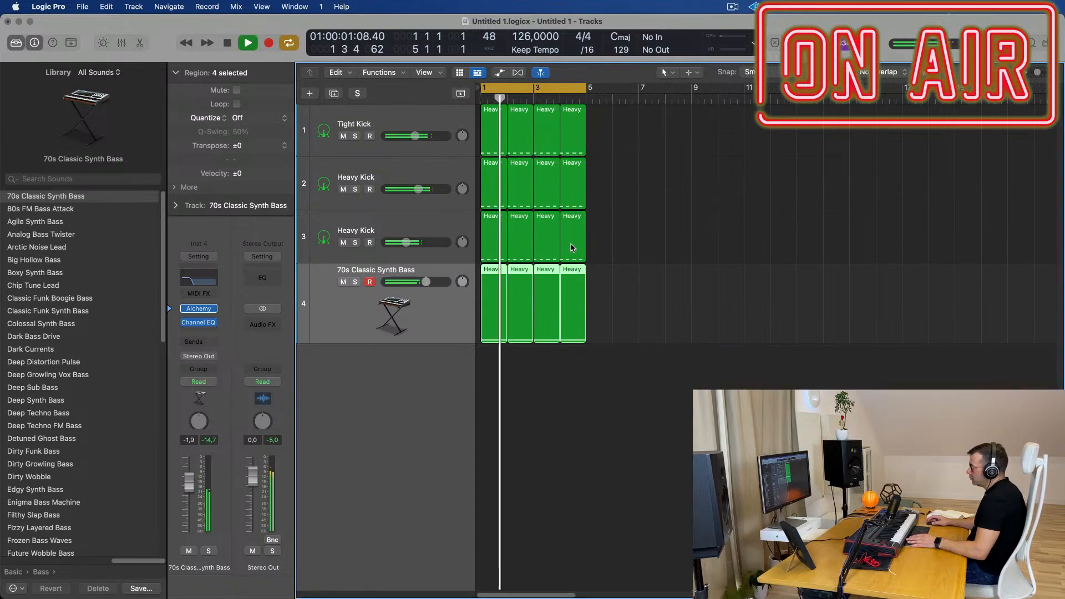
{"action": "scroll", "coordinate": [576, 471], "scroll_direction": "up", "scroll_amount": 5}
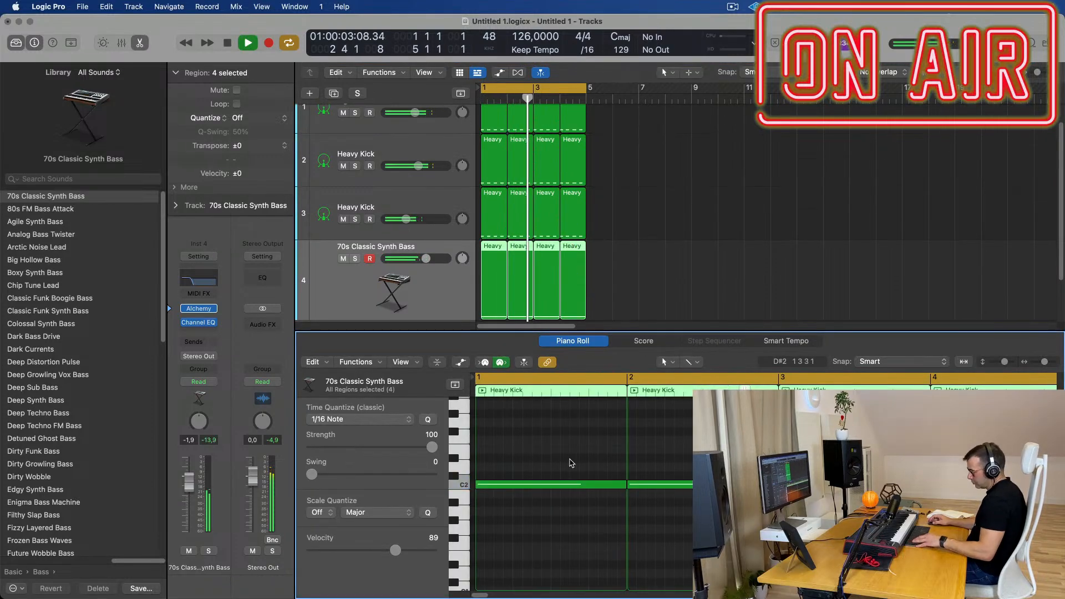
{"action": "key", "text": "alt+shift+Down"}
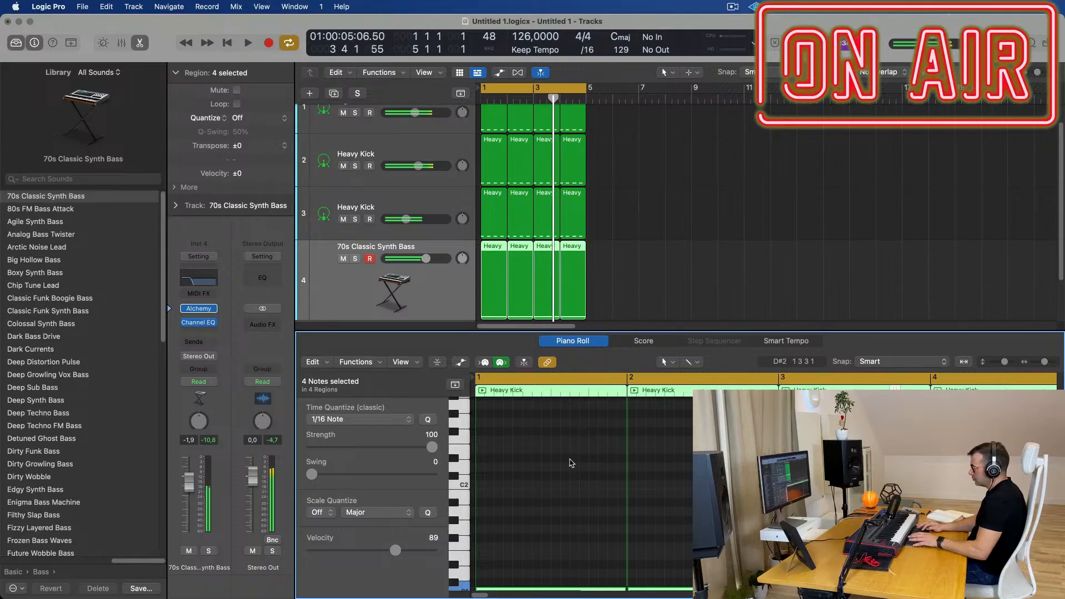
Step: Play the loop from the start to judge the transposed synth bass together with the kicks
{"action": "key", "text": "Return"}
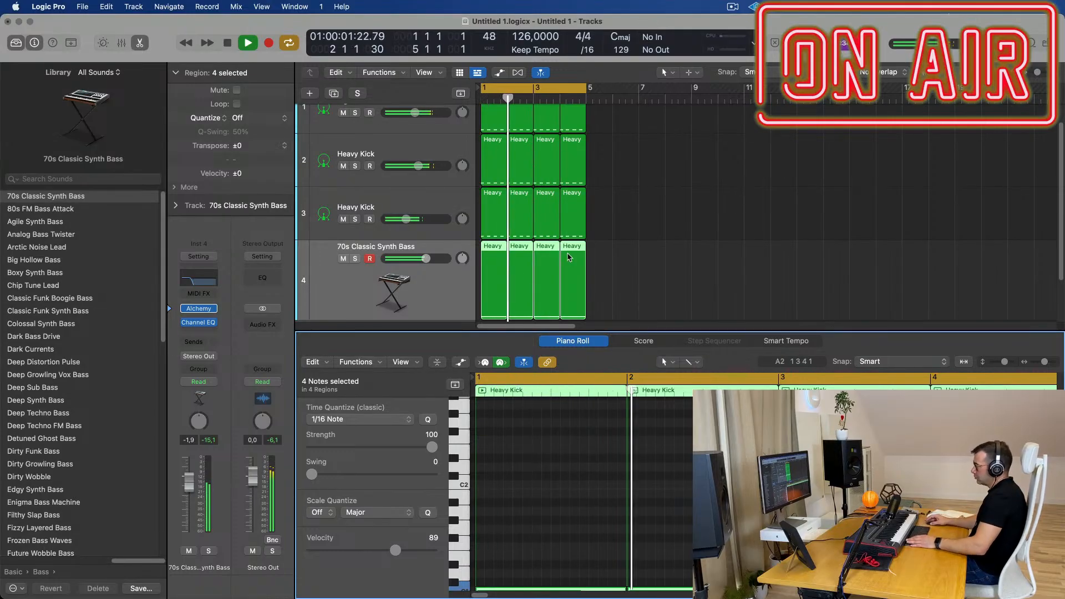
{"action": "left_click", "coordinate": [328, 297]}
{"action": "key", "text": "Return"}
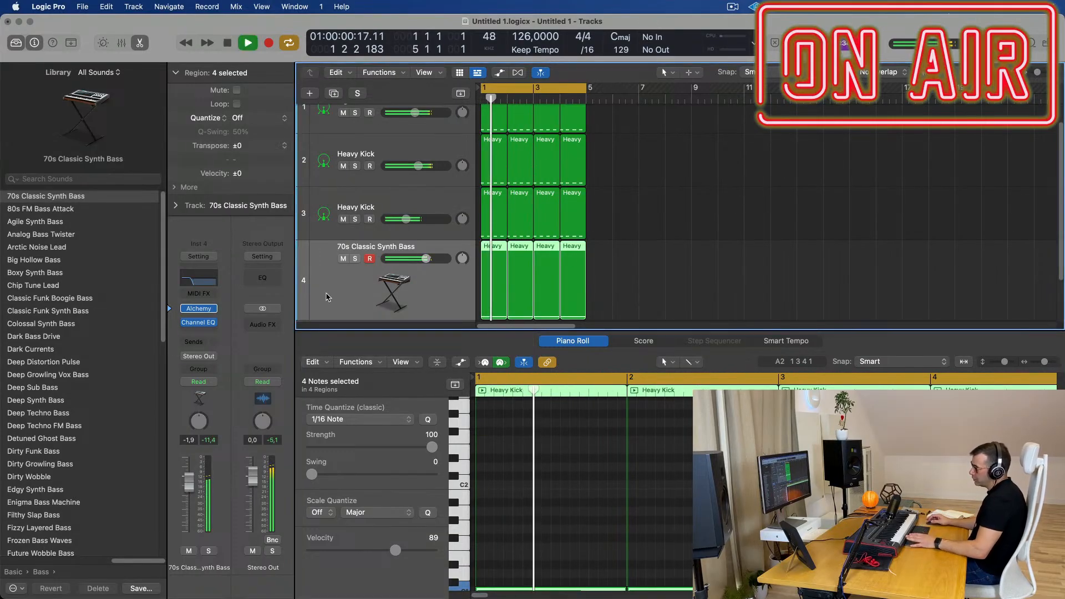
{"action": "key", "text": "space"}
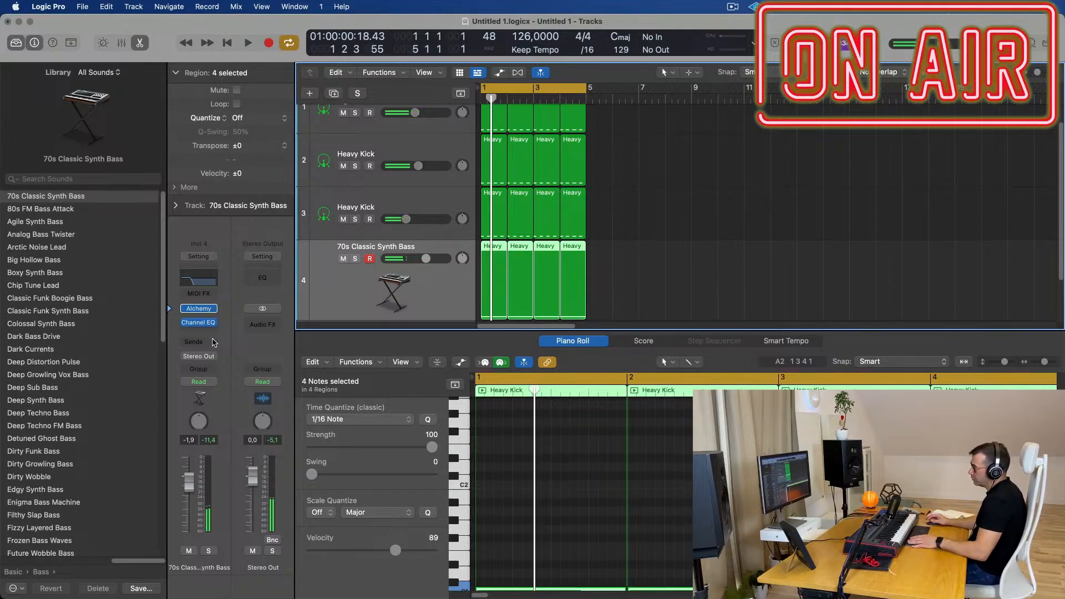
{"action": "key", "text": "Return"}
Step: Insert a Compressor after the Channel EQ on the synth bass track and set its side chain to Tight Kick (Inst 1)
{"action": "left_click", "coordinate": [206, 331]}
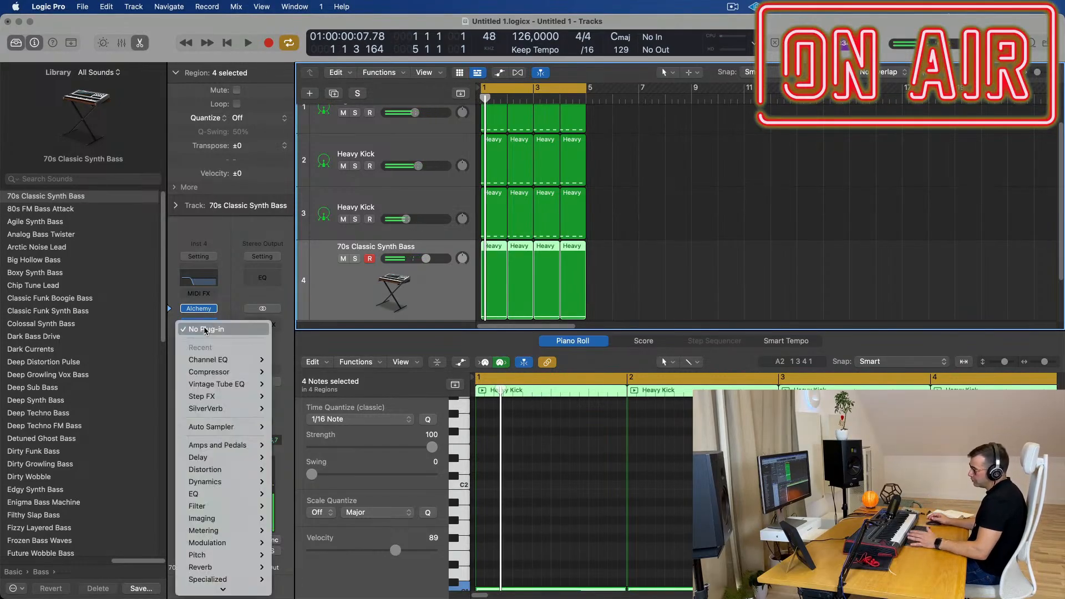
{"action": "left_click", "coordinate": [209, 359]}
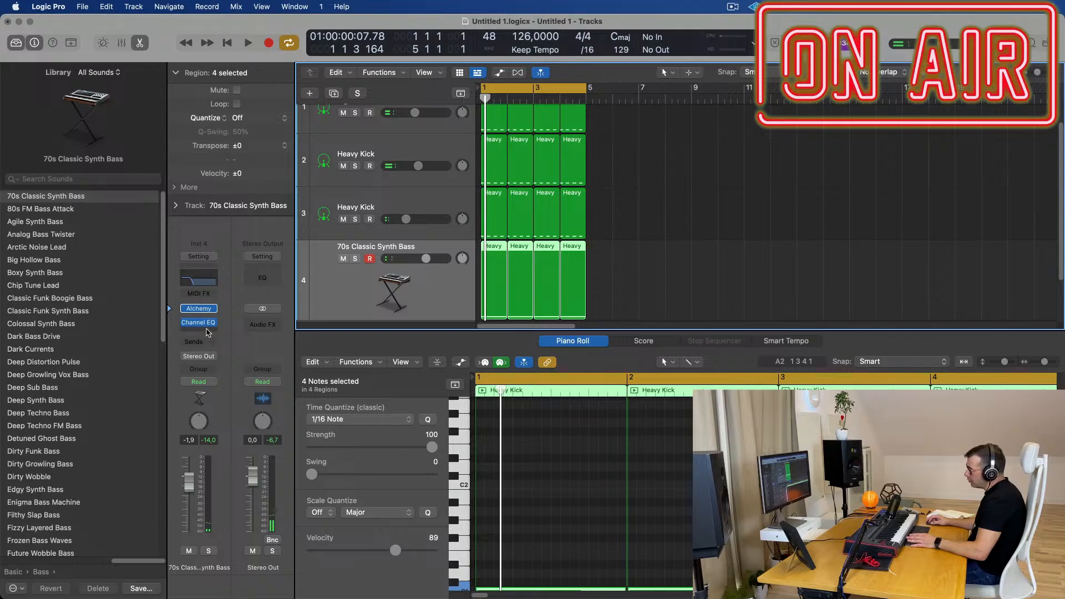
{"action": "left_click", "coordinate": [208, 332]}
{"action": "left_click", "coordinate": [304, 379]}
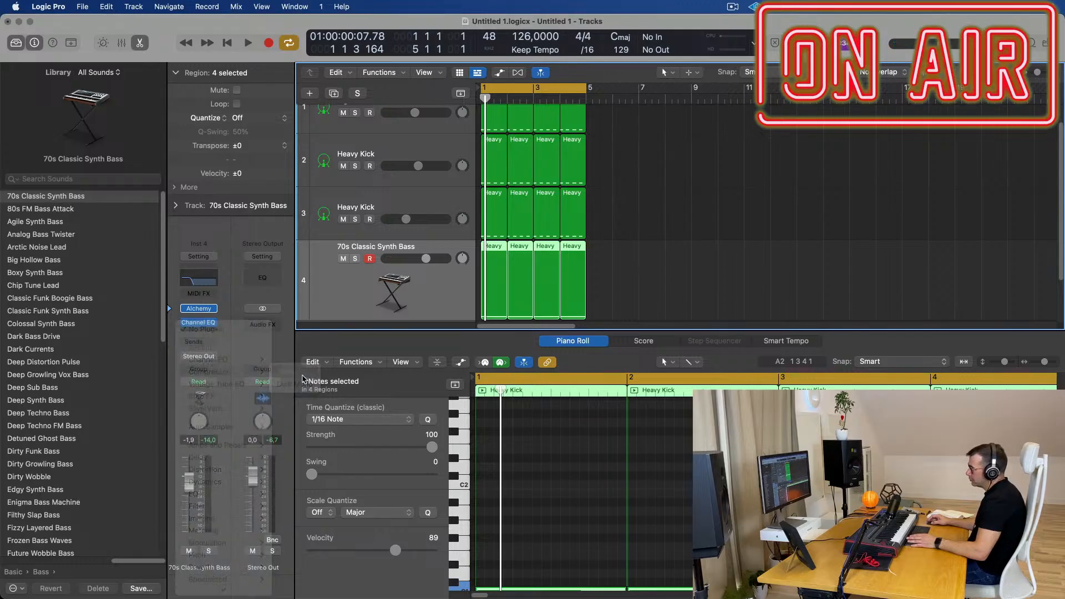
{"action": "left_click_drag", "start_coordinate": [712, 166], "coordinate": [654, 165]}
{"action": "key", "text": "space"}
{"action": "key", "text": "space"}
{"action": "left_click", "coordinate": [804, 170]}
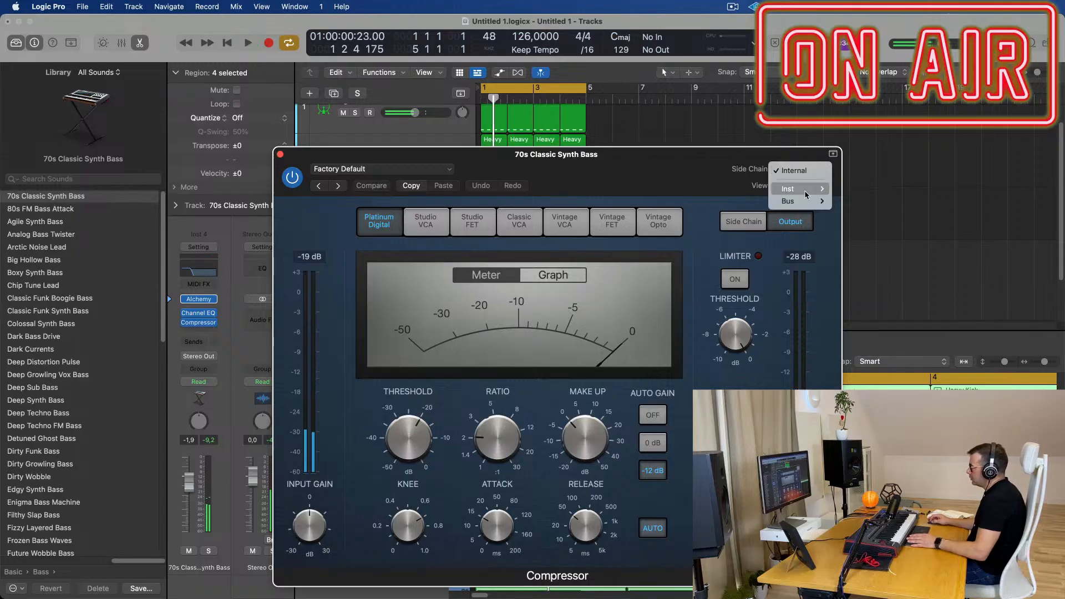
{"action": "mouse_move", "coordinate": [805, 192]}
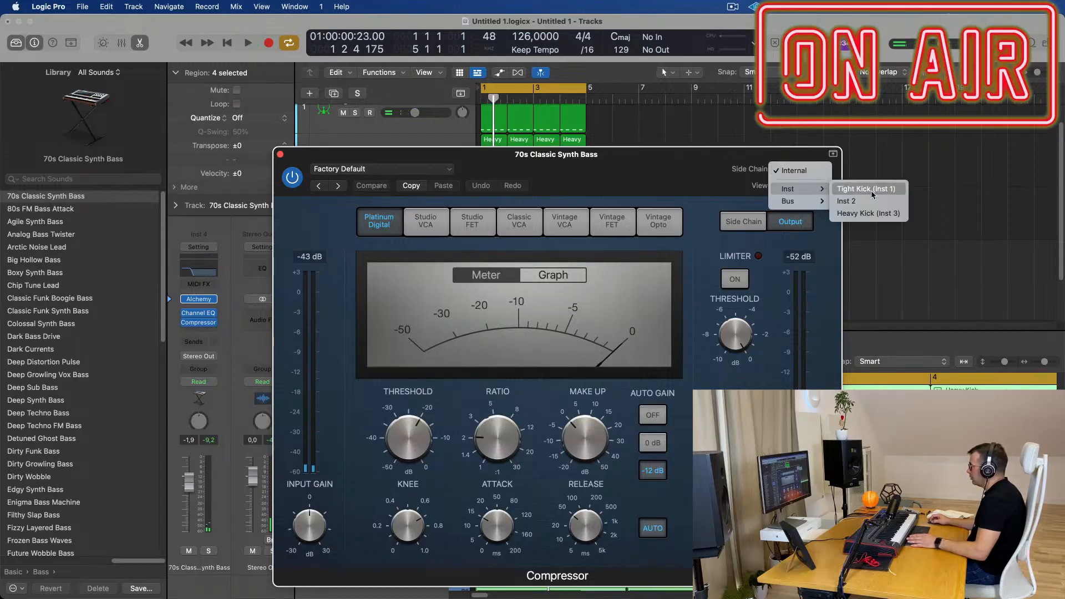
{"action": "left_click", "coordinate": [836, 191]}
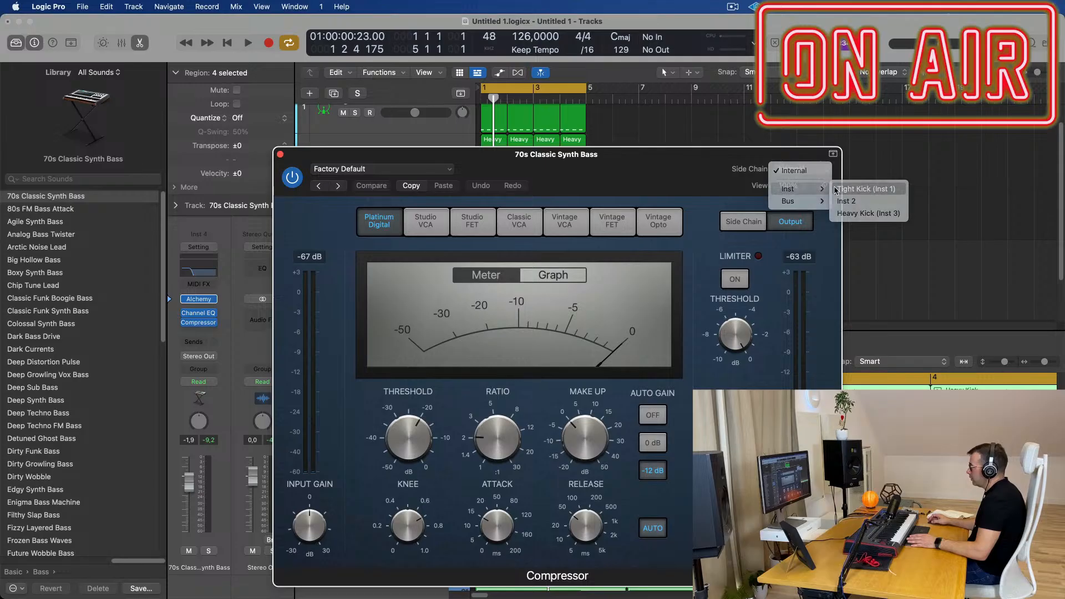
Step: Set the Compressor's ratio to 4.2:1 and turn Auto Gain off, check the ducking during playback, and close the plug-in
{"action": "left_click_drag", "start_coordinate": [653, 164], "coordinate": [704, 167]}
{"action": "key", "text": "space"}
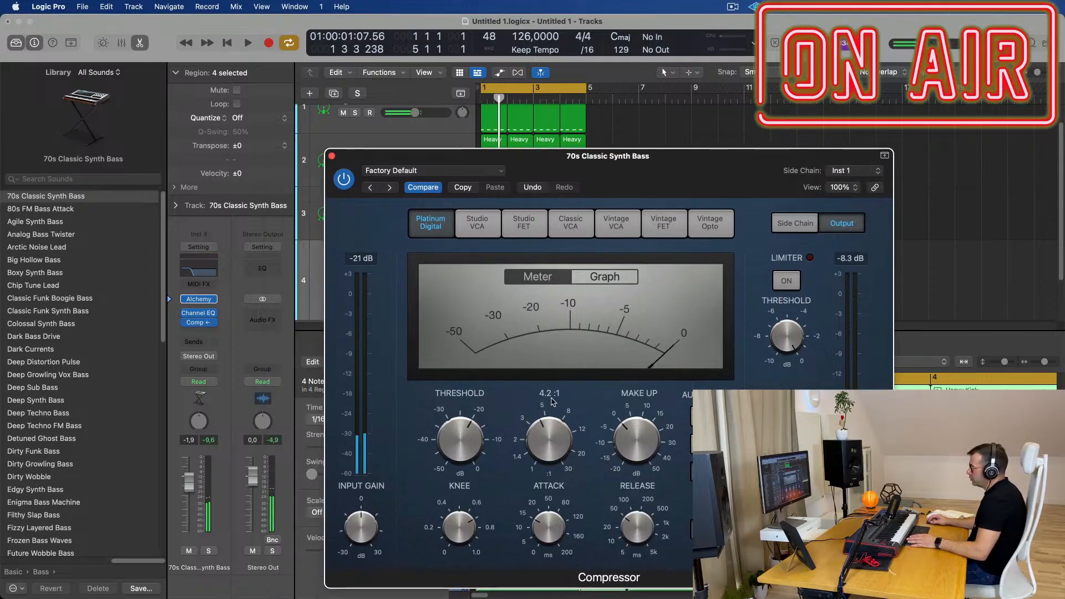
{"action": "key", "text": "space"}
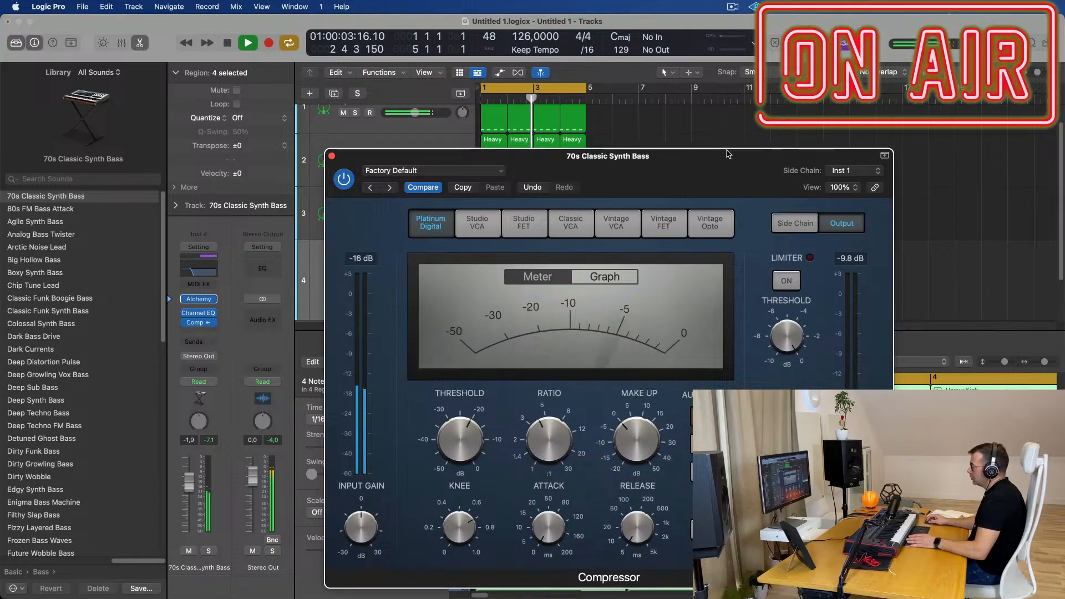
{"action": "left_click_drag", "start_coordinate": [728, 154], "coordinate": [832, 124]}
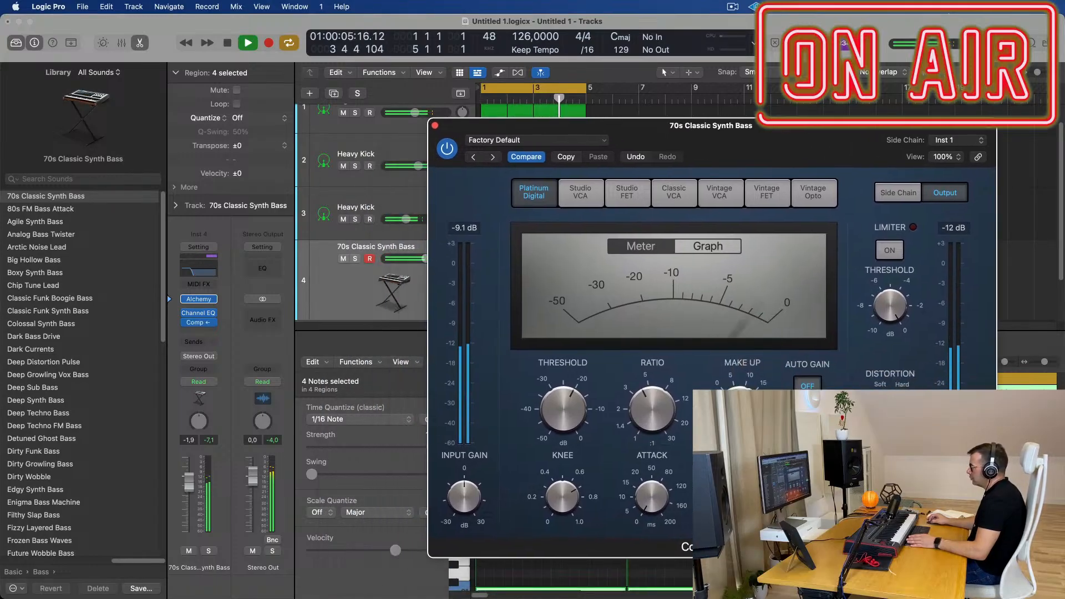
{"action": "left_click_drag", "start_coordinate": [747, 129], "coordinate": [703, 162]}
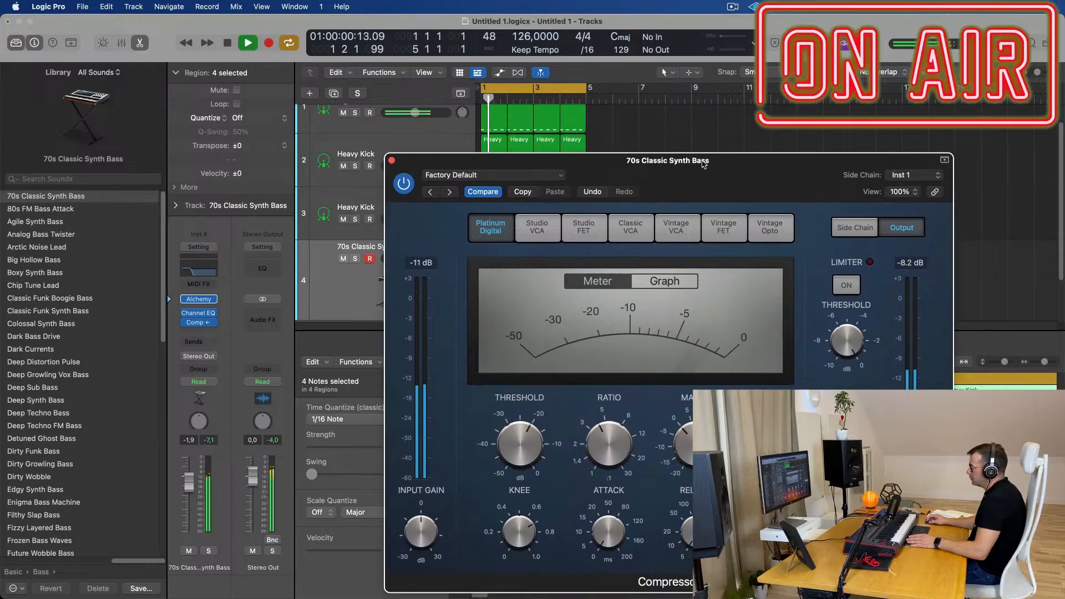
{"action": "left_click", "coordinate": [392, 160]}
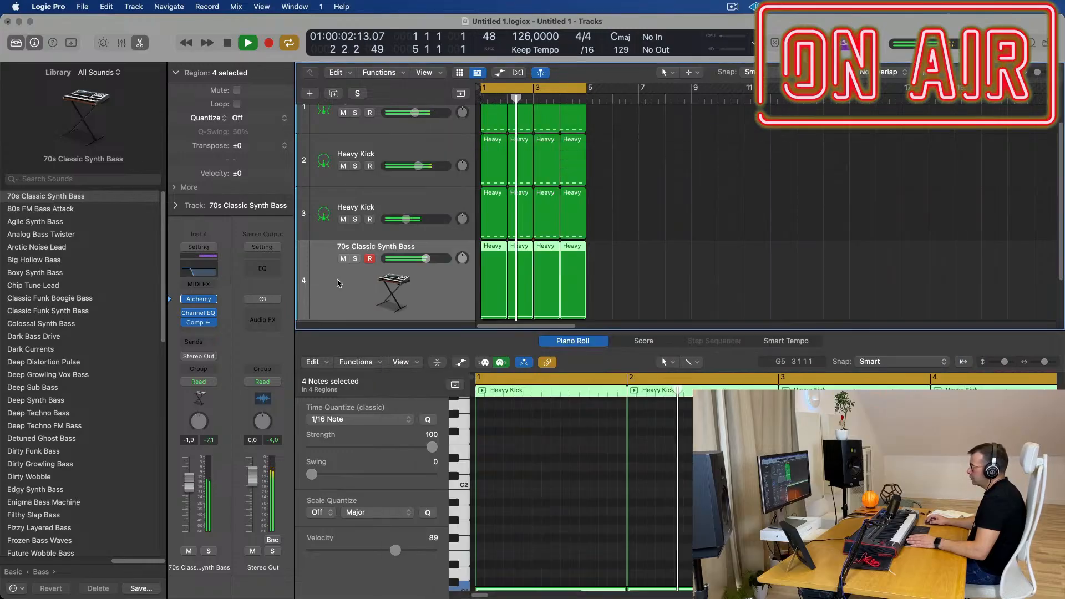
Step: In Alchemy on the synth bass track, change source A's waveform to Dark 1 and close the plug-in
{"action": "left_click", "coordinate": [197, 301]}
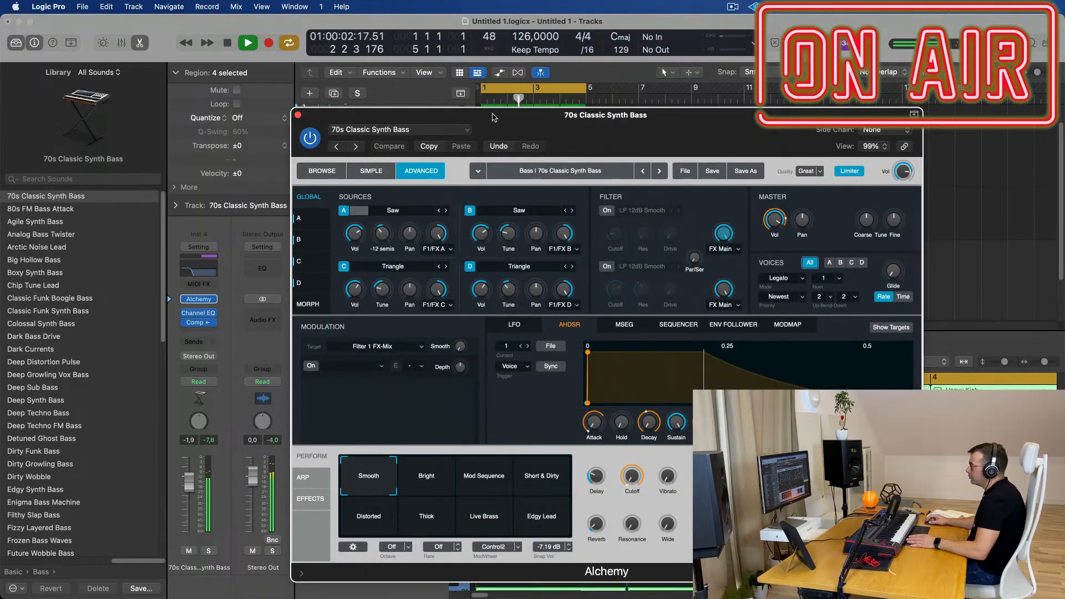
{"action": "left_click_drag", "start_coordinate": [515, 124], "coordinate": [532, 143]}
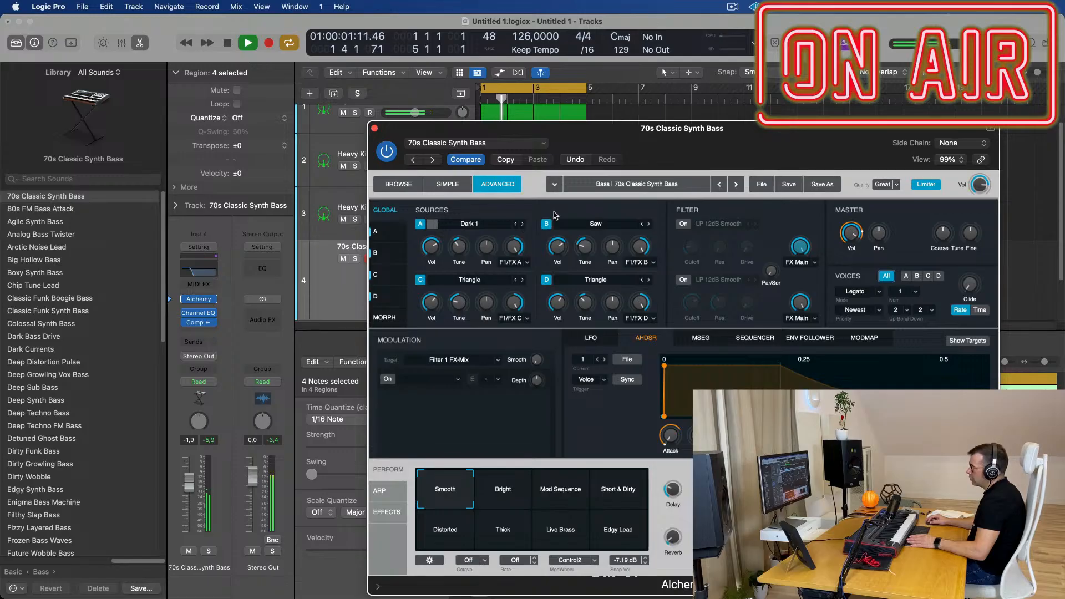
{"action": "left_click_drag", "start_coordinate": [743, 126], "coordinate": [640, 182]}
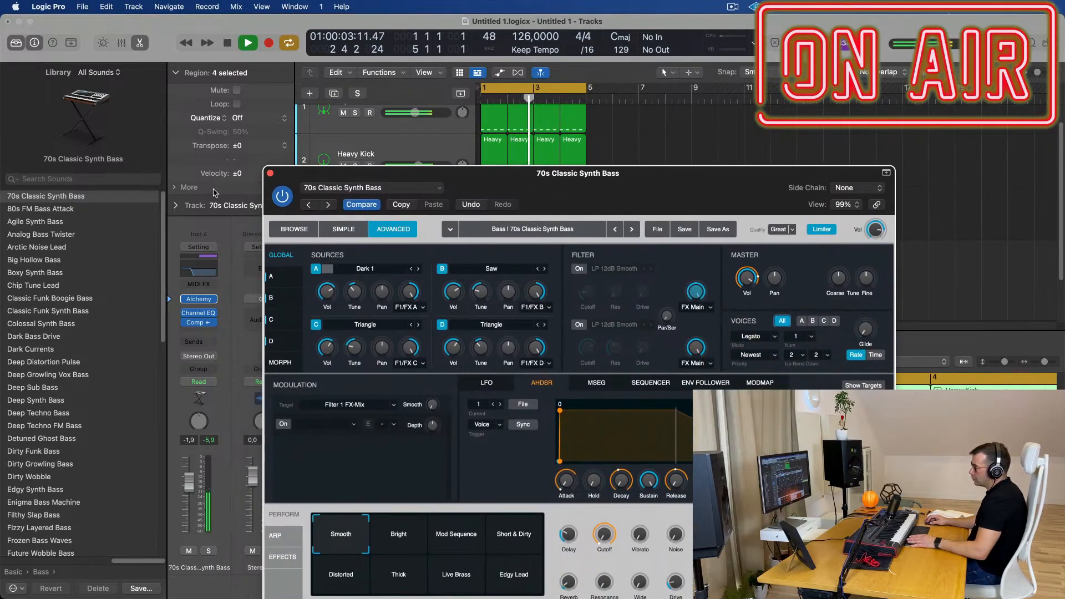
{"action": "left_click", "coordinate": [270, 174]}
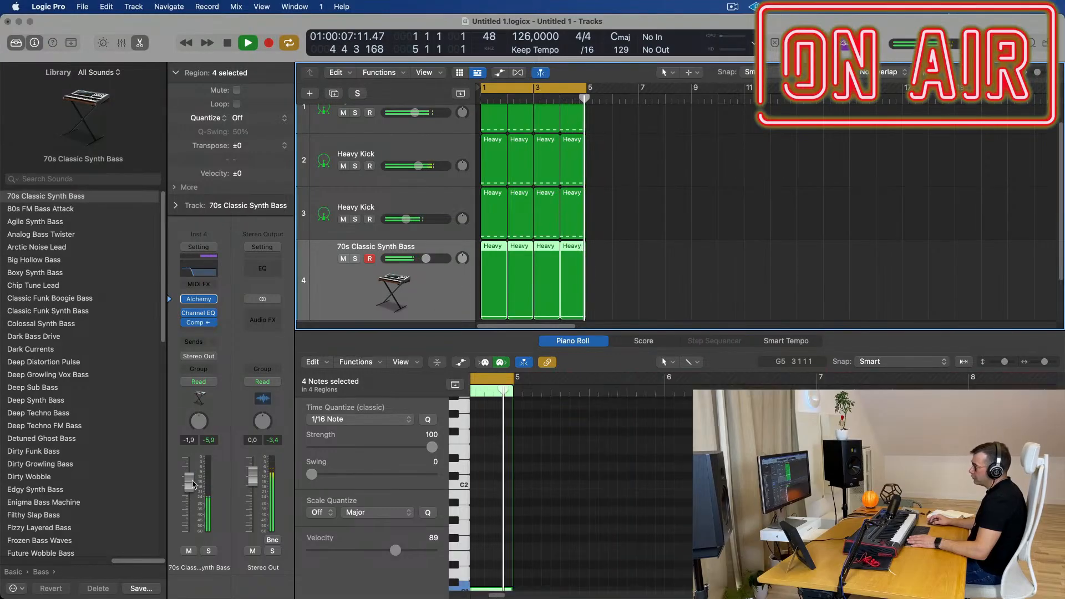
Step: Lower the synth bass track's volume to -4.3 dB during playback and bring its C1 notes into view
{"action": "mouse_move", "coordinate": [189, 482]}
{"action": "left_mouse_down"}
{"action": "mouse_move", "coordinate": [186, 531]}
{"action": "mouse_move", "coordinate": [187, 493]}
{"action": "left_mouse_up"}
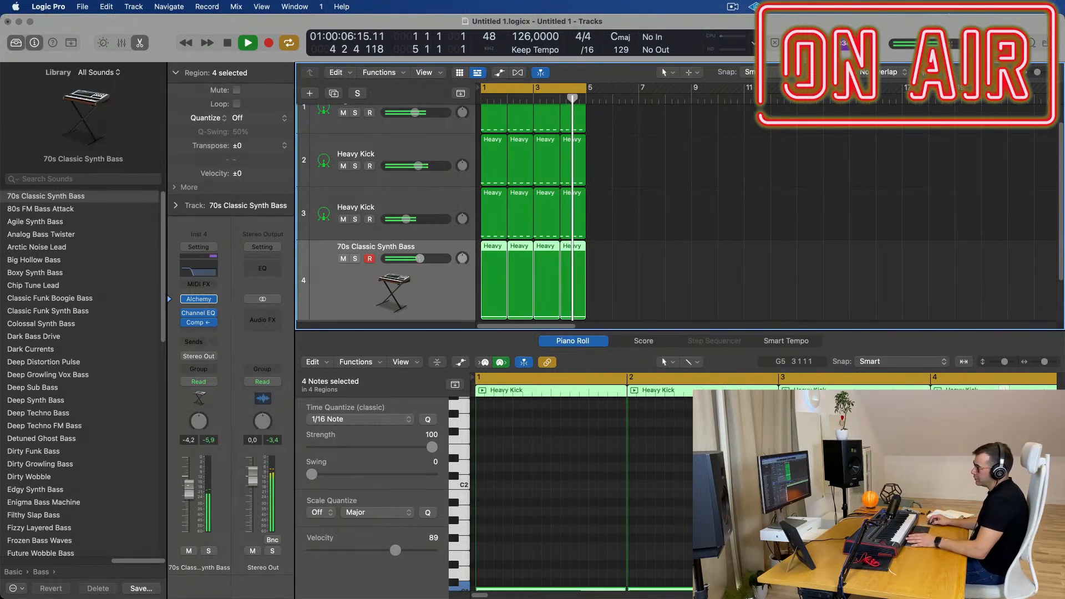
{"action": "left_click_drag", "start_coordinate": [187, 488], "coordinate": [189, 494]}
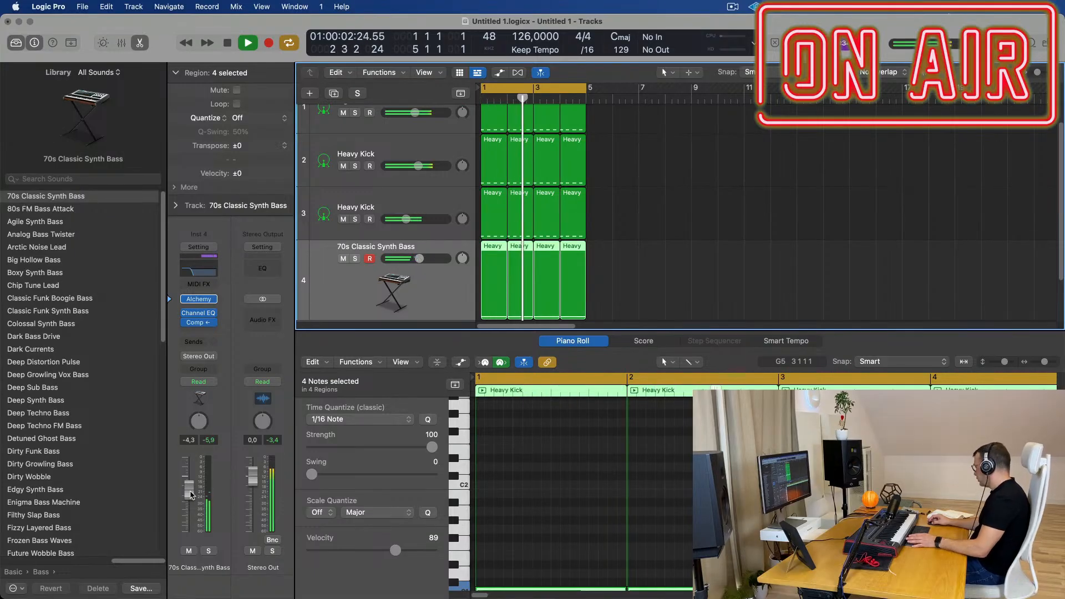
{"action": "left_click", "coordinate": [423, 301]}
{"action": "left_click", "coordinate": [423, 301]}
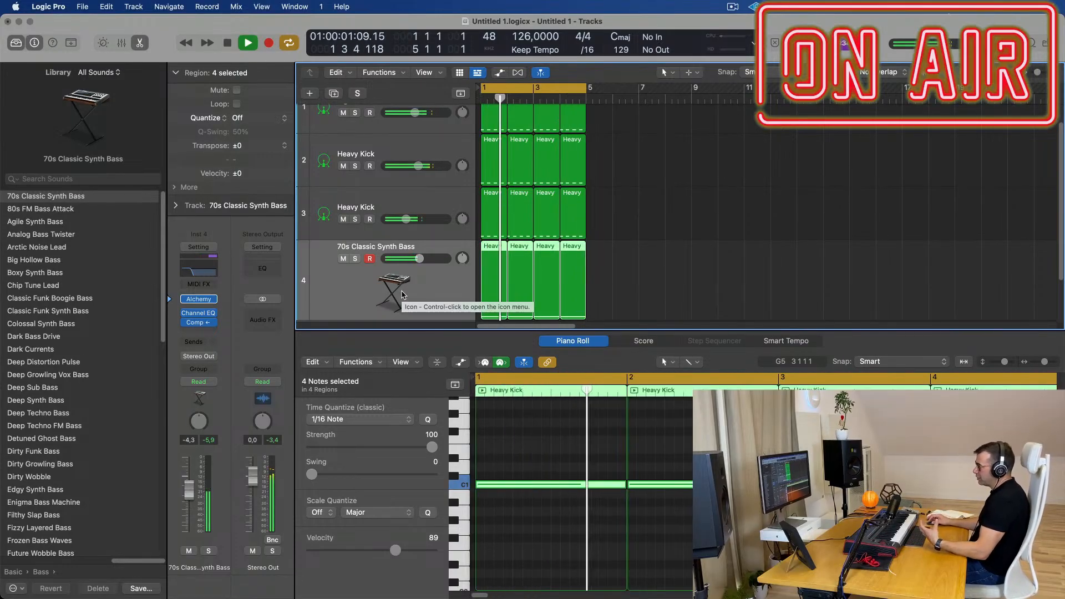
Step: Duplicate the synth bass track with its settings and move the first-bar region onto the new track
{"action": "left_click", "coordinate": [635, 282]}
{"action": "scroll", "coordinate": [644, 280], "scroll_direction": "down", "scroll_amount": 1}
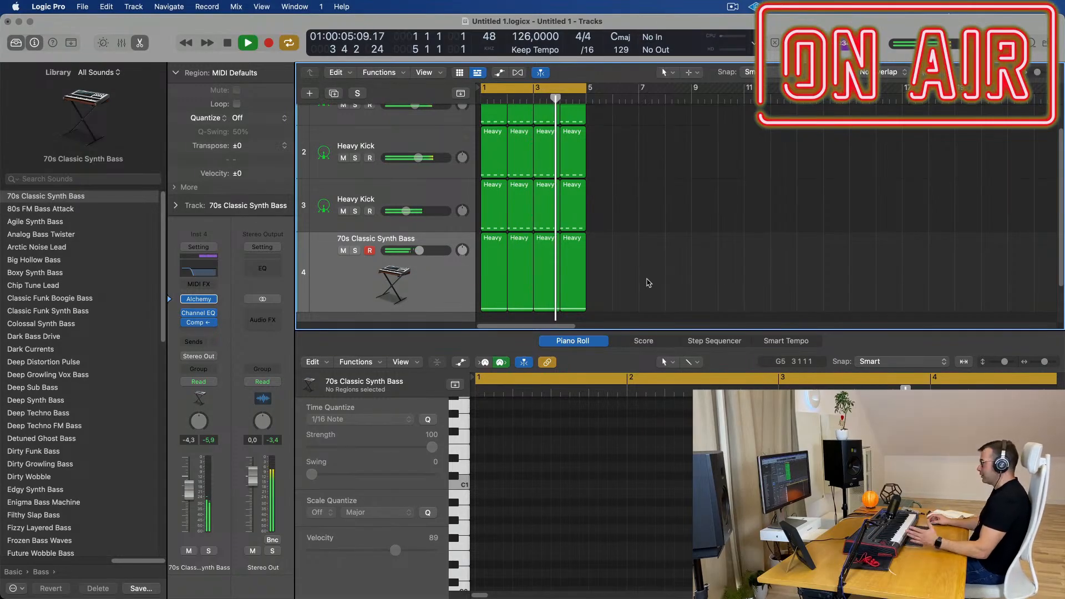
{"action": "left_click", "coordinate": [434, 288]}
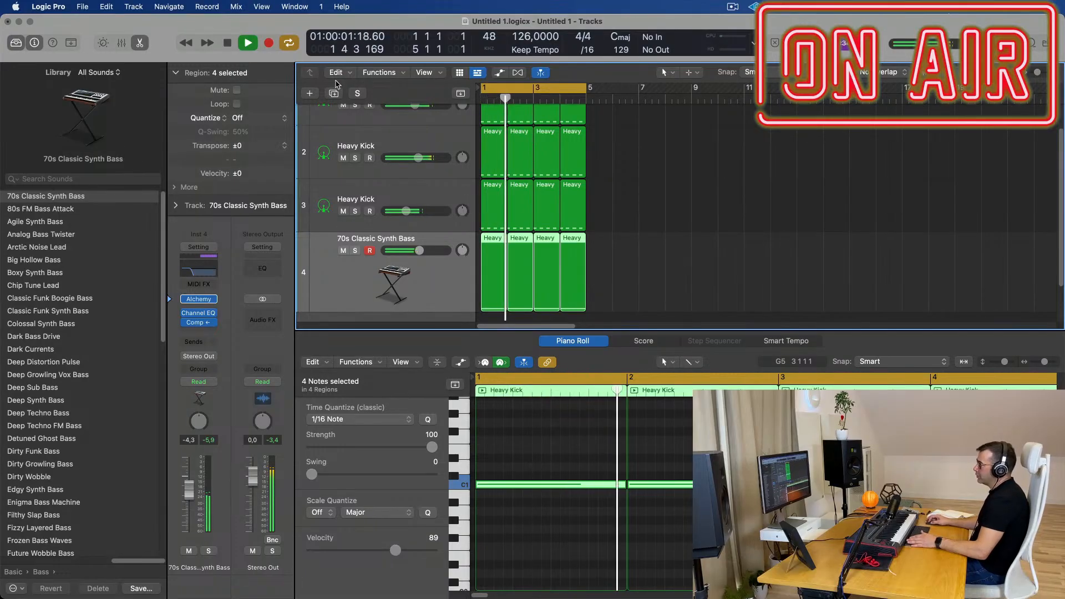
{"action": "key", "text": "super+d"}
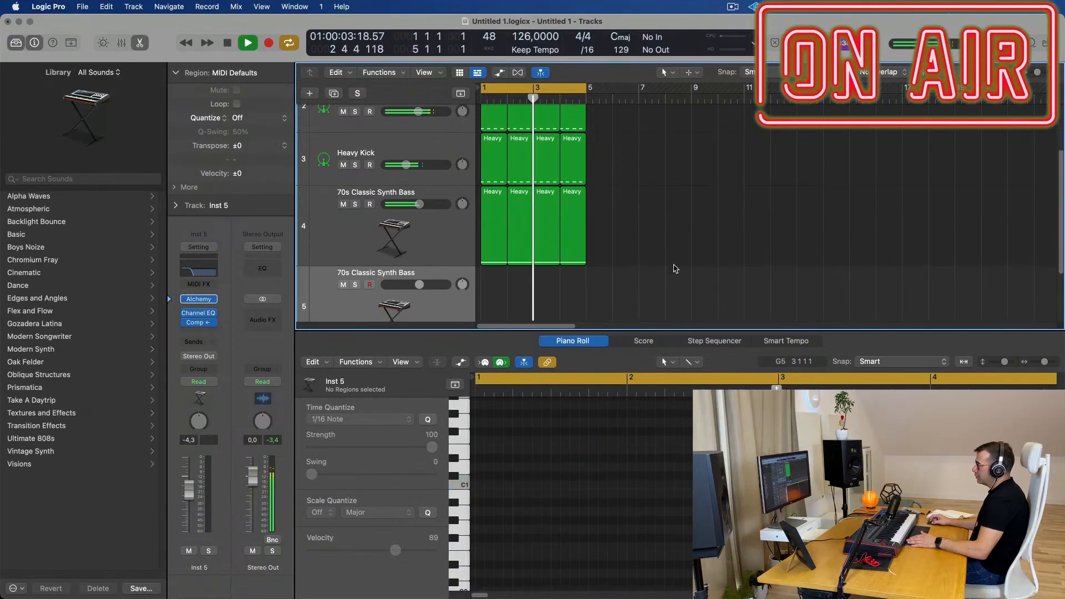
{"action": "left_click", "coordinate": [497, 215]}
{"action": "left_click_drag", "start_coordinate": [497, 216], "coordinate": [494, 308]}
Step: Shorten the C1 note in the moved region to a sixteenth and repeat it to fill the bar with 16 notes
{"action": "key", "text": "space"}
{"action": "left_click", "coordinate": [610, 482]}
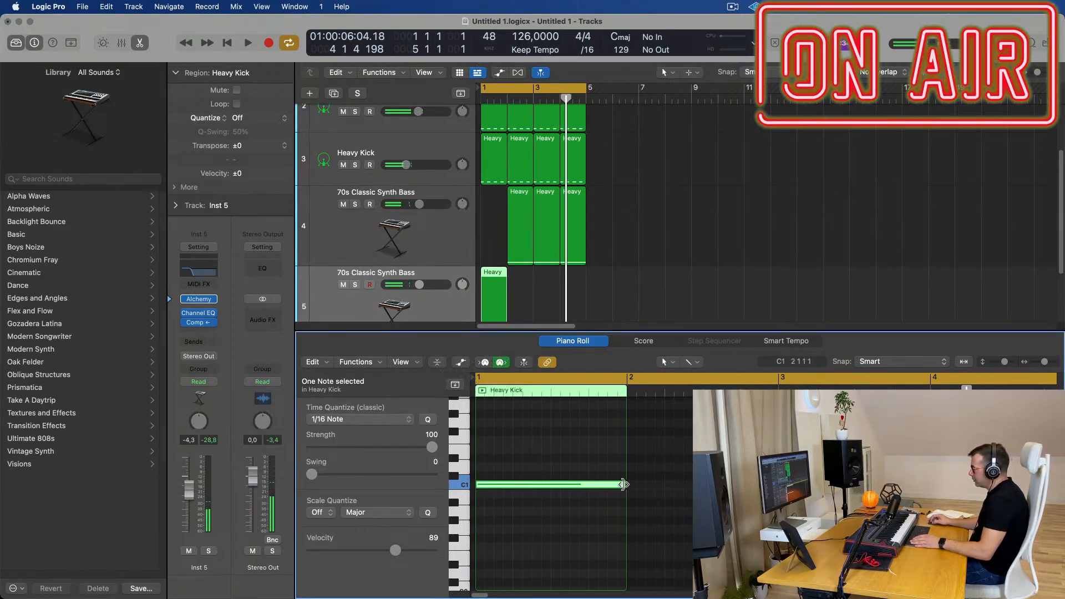
{"action": "left_click_drag", "start_coordinate": [624, 484], "coordinate": [489, 491]}
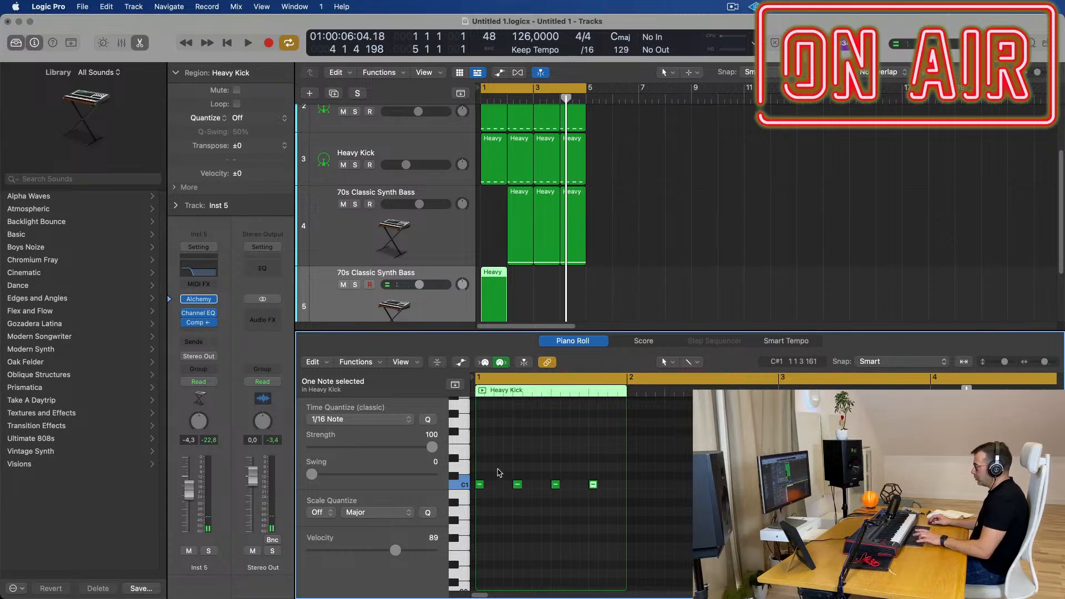
{"action": "left_click_drag", "start_coordinate": [483, 475], "coordinate": [638, 515]}
{"action": "scroll", "coordinate": [482, 487], "scroll_direction": "up", "scroll_amount": 5}
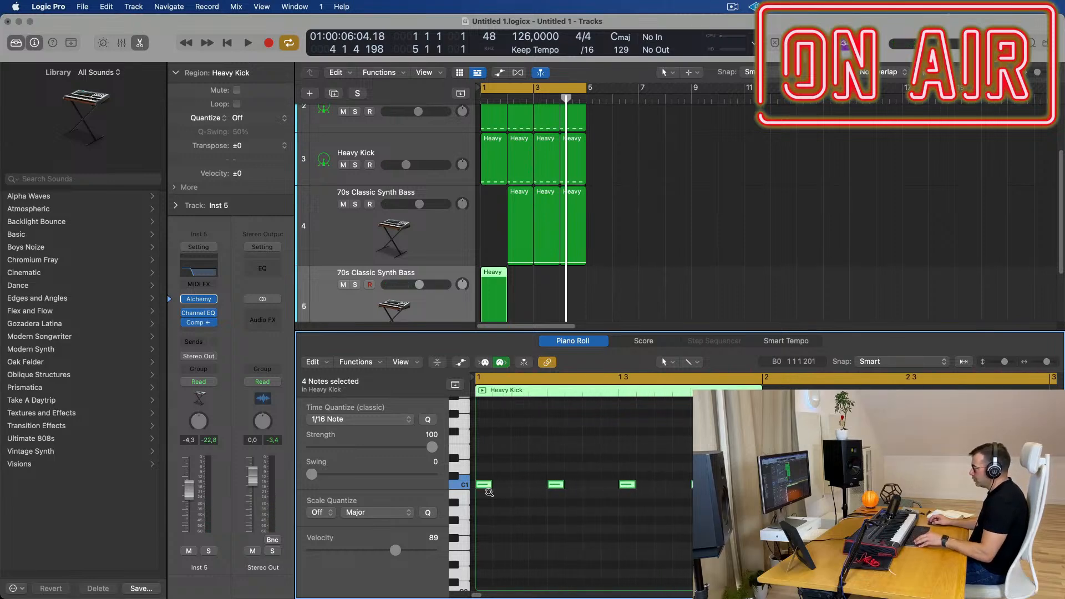
{"action": "left_click_drag", "start_coordinate": [492, 487], "coordinate": [580, 488]}
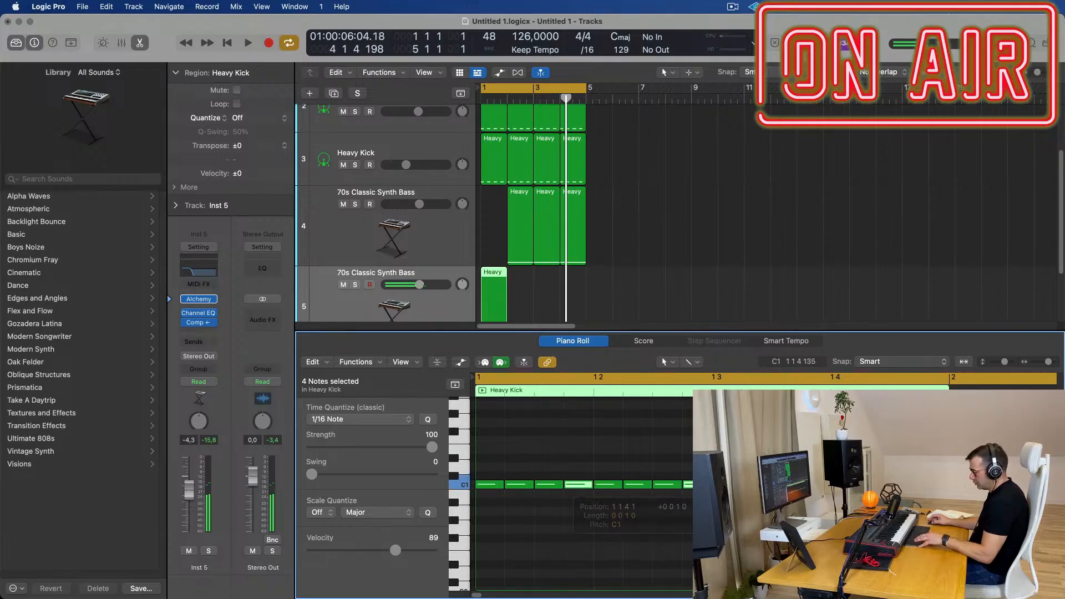
{"action": "key", "text": "super+a"}
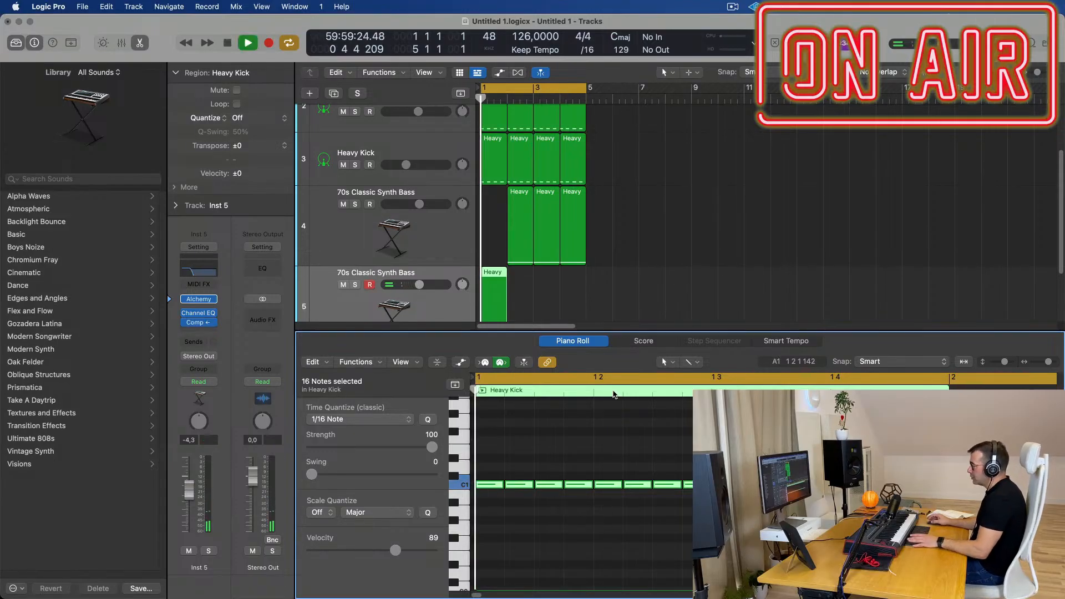
Step: Copy the original synth bass track's second-bar region into its empty first bar and play both bass tracks together
{"action": "left_click", "coordinate": [514, 197]}
{"action": "left_click_drag", "start_coordinate": [513, 198], "coordinate": [482, 206]}
{"action": "key", "text": "space"}
{"action": "scroll", "coordinate": [523, 308], "scroll_direction": "left", "scroll_amount": 3}
{"action": "key", "text": "space"}
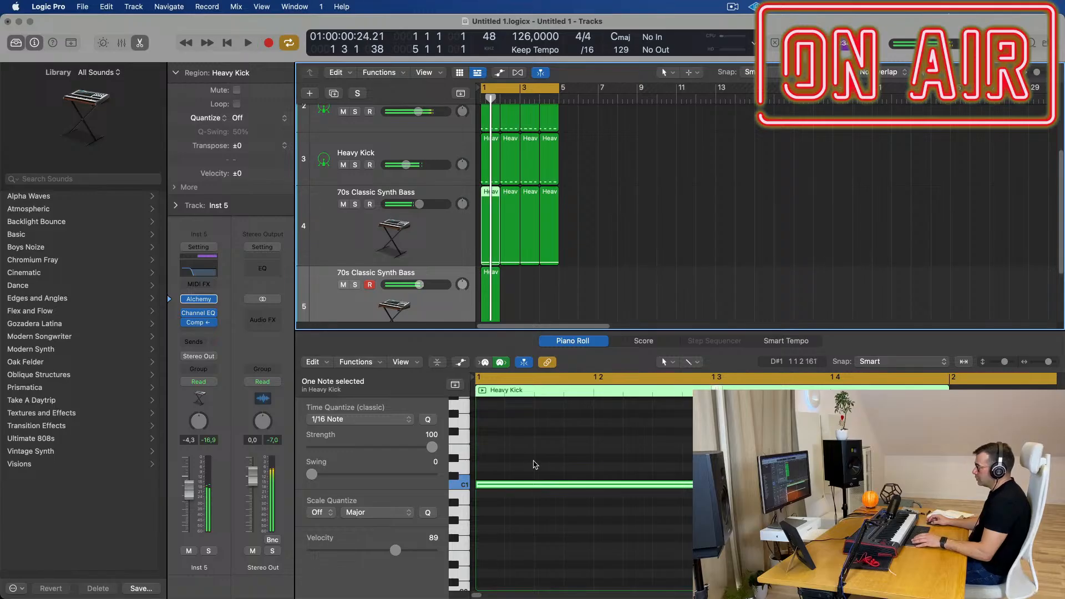
Step: Open the Channel EQ's high-cut filter to about 20 kHz on the duplicated bass track, close the EQ, and select the original bass track
{"action": "left_click", "coordinate": [507, 304]}
{"action": "left_click", "coordinate": [484, 291]}
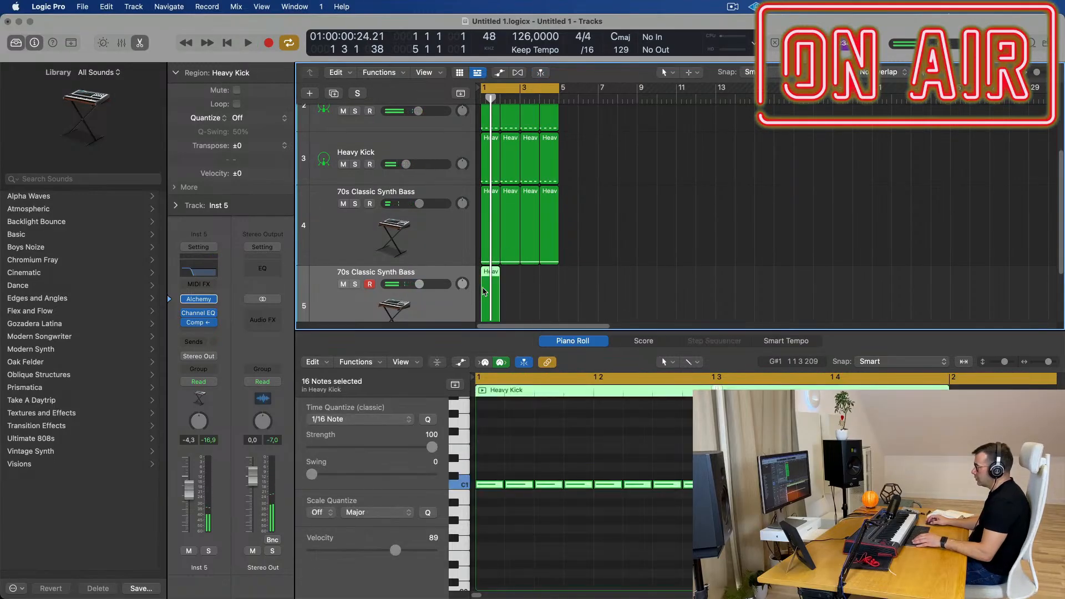
{"action": "key", "text": "space"}
{"action": "scroll", "coordinate": [430, 308], "scroll_direction": "down", "scroll_amount": 1}
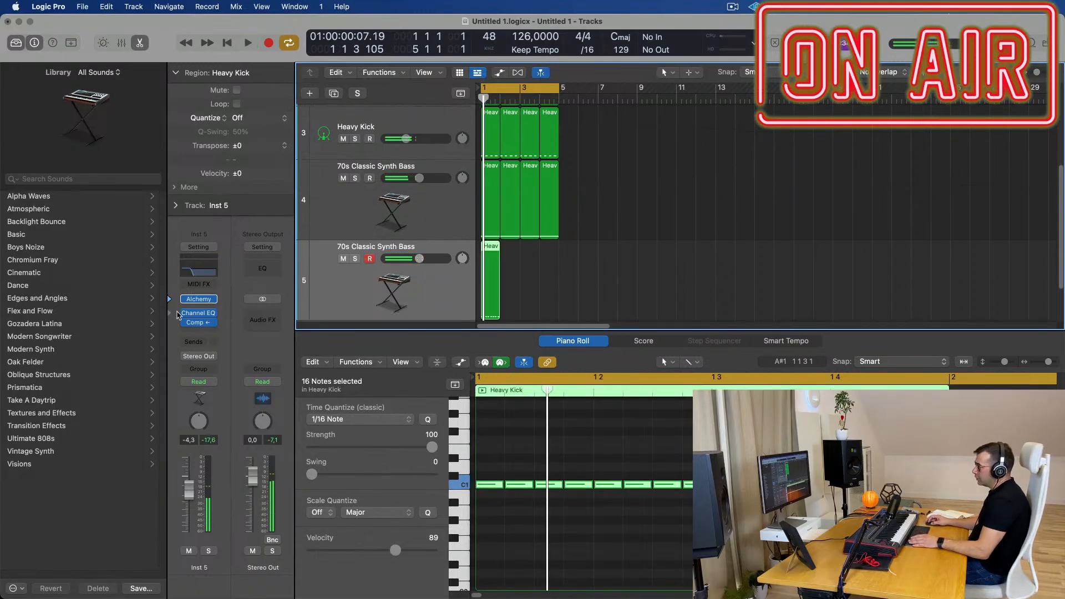
{"action": "left_click", "coordinate": [203, 276]}
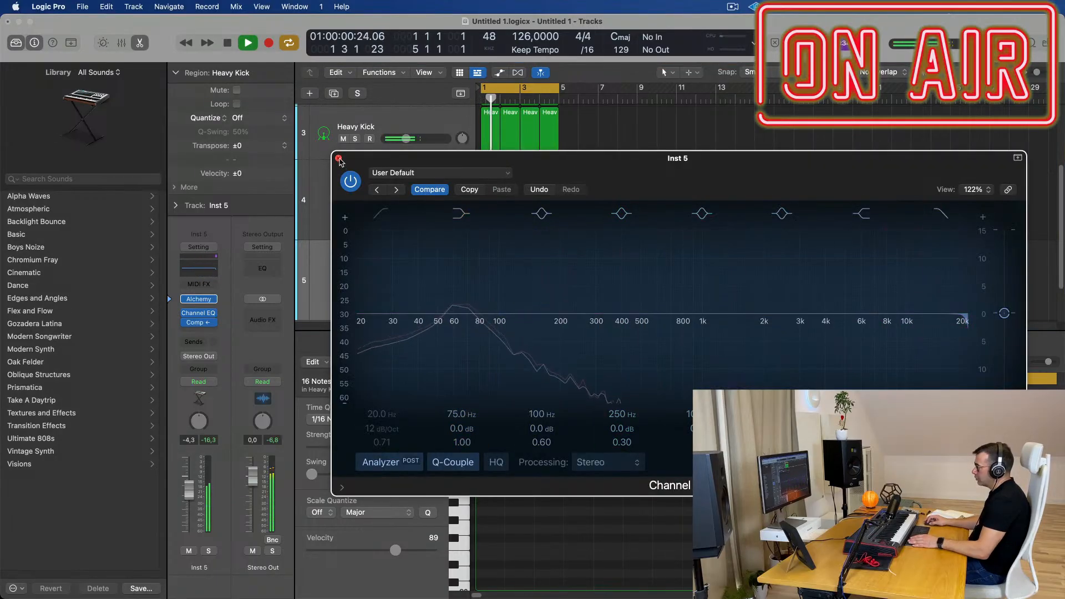
{"action": "key", "text": "super+w"}
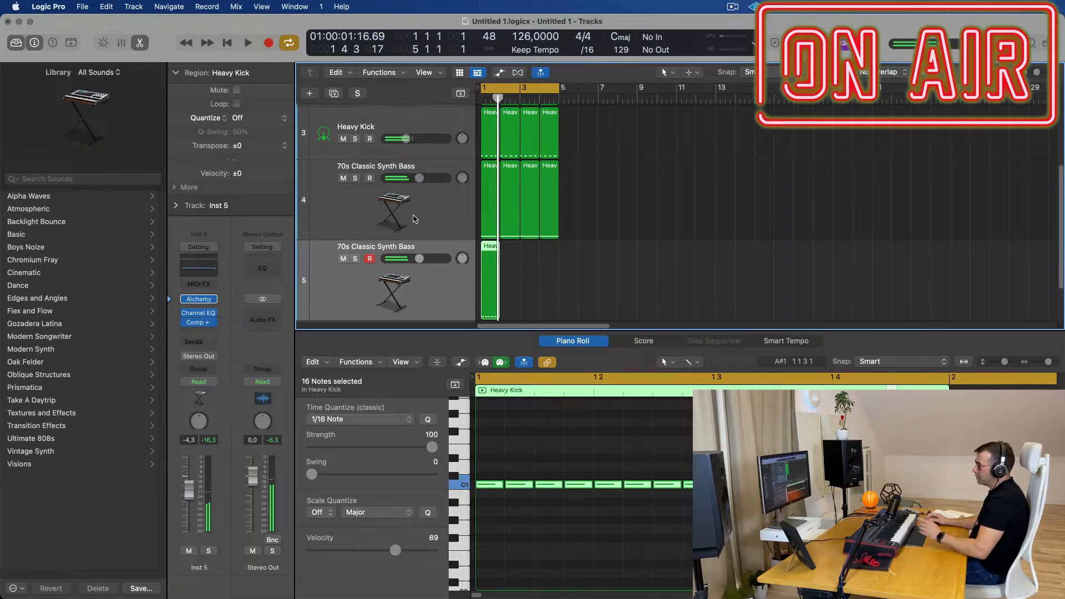
{"action": "left_click", "coordinate": [437, 214]}
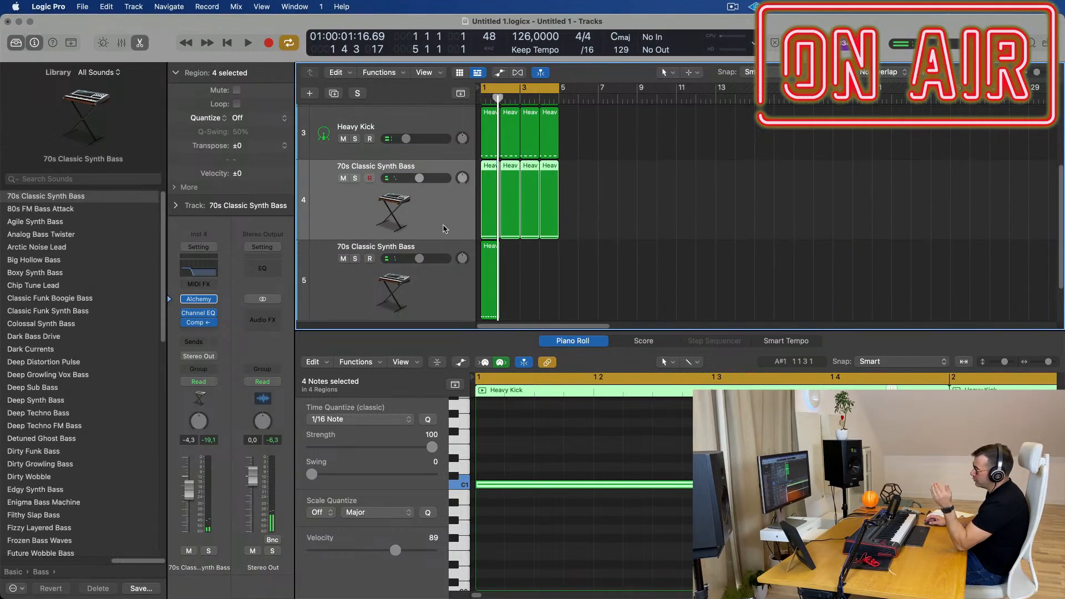
Step: Mute the original synth bass track and play the sixteenth-note bass with the kicks
{"action": "left_click", "coordinate": [425, 286]}
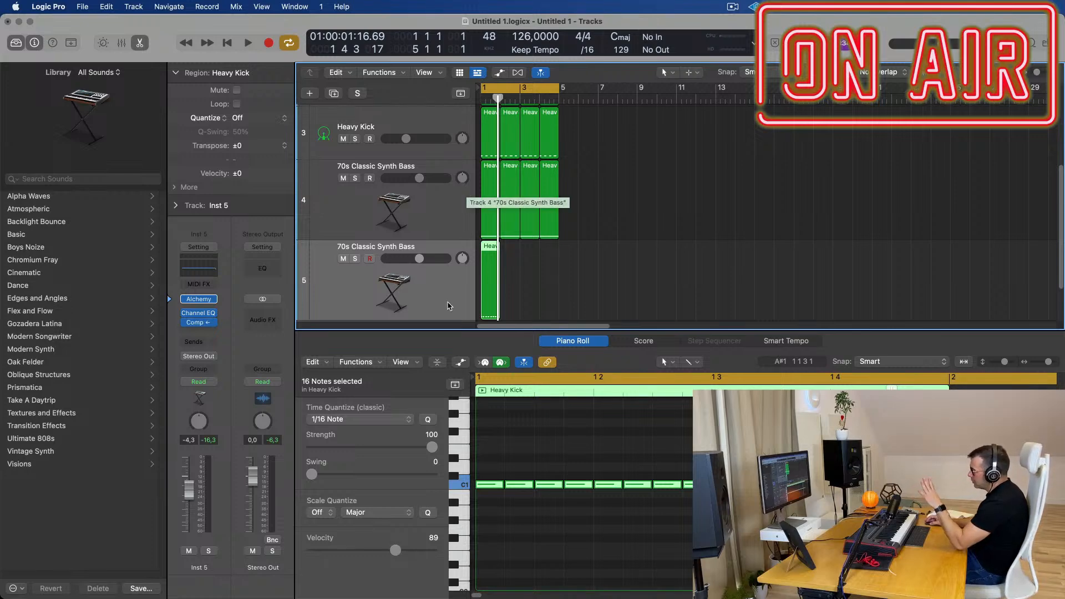
{"action": "left_click", "coordinate": [342, 178]}
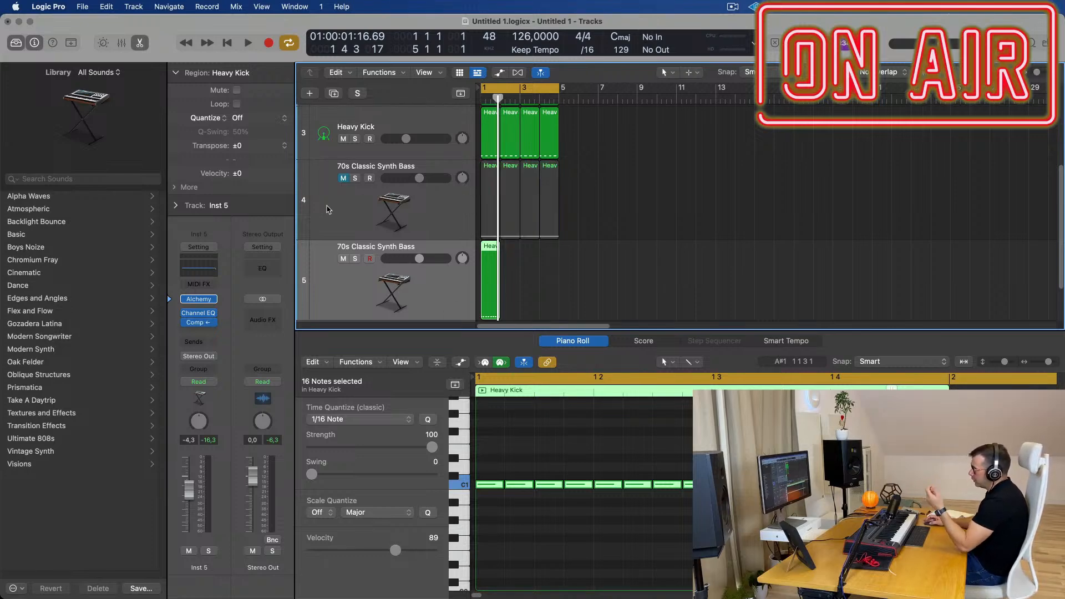
{"action": "key", "text": "space"}
{"action": "left_click", "coordinate": [513, 278]}
Step: Repeat the sixteenth-note bass region three times to fill bars 1 to 4, restarting playback
{"action": "left_click", "coordinate": [487, 286]}
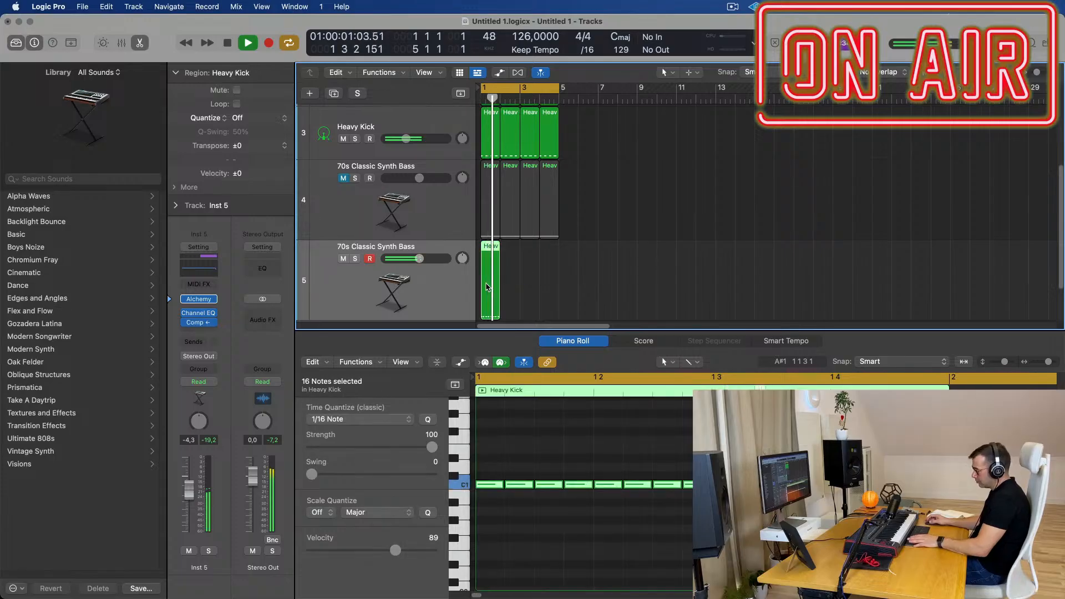
{"action": "key", "text": "space"}
{"action": "key", "text": "space"}
{"action": "key", "text": "super+r"}
{"action": "key", "text": "super+r"}
{"action": "key", "text": "super+r"}
Step: Open Alchemy's preset browser on the sixteenth-note bass track and set Cutoff to about 13.8% during playback
{"action": "left_click", "coordinate": [404, 292]}
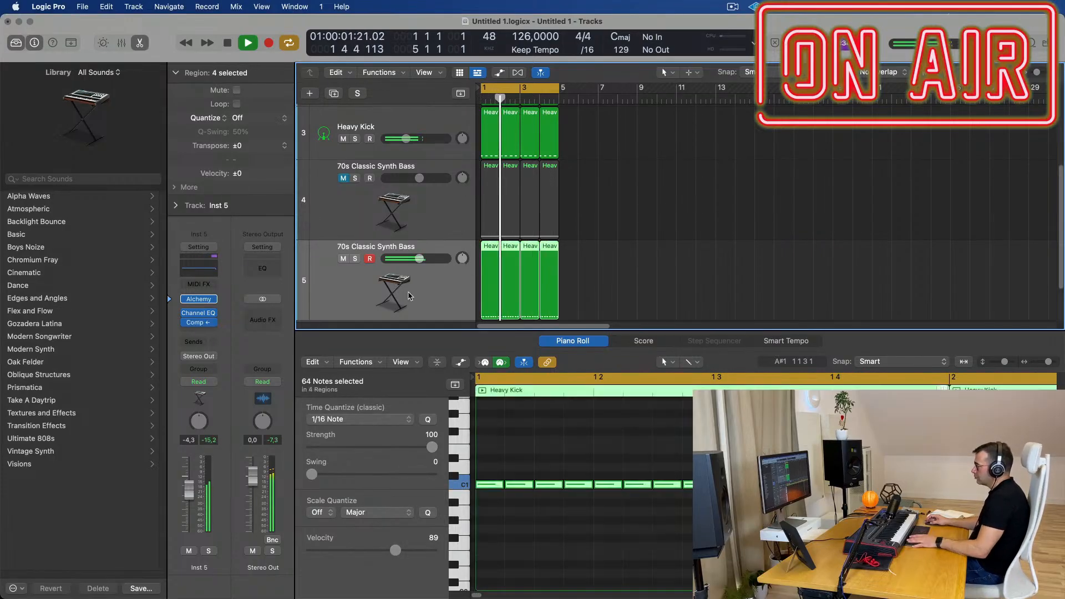
{"action": "key", "text": "space"}
{"action": "key", "text": "space"}
{"action": "left_click", "coordinate": [197, 300]}
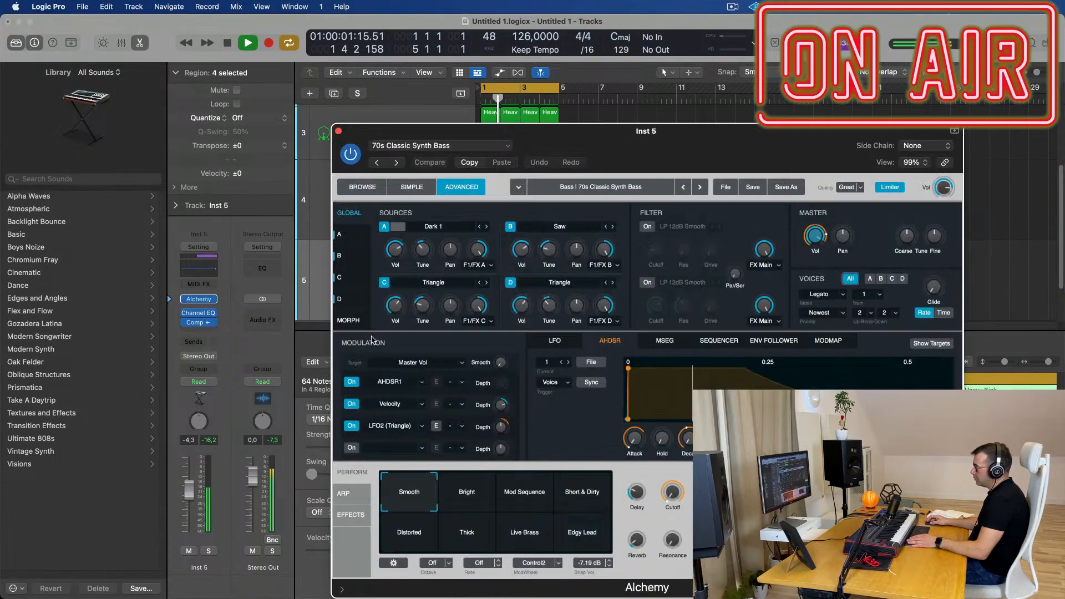
{"action": "key", "text": "space"}
{"action": "key", "text": "space"}
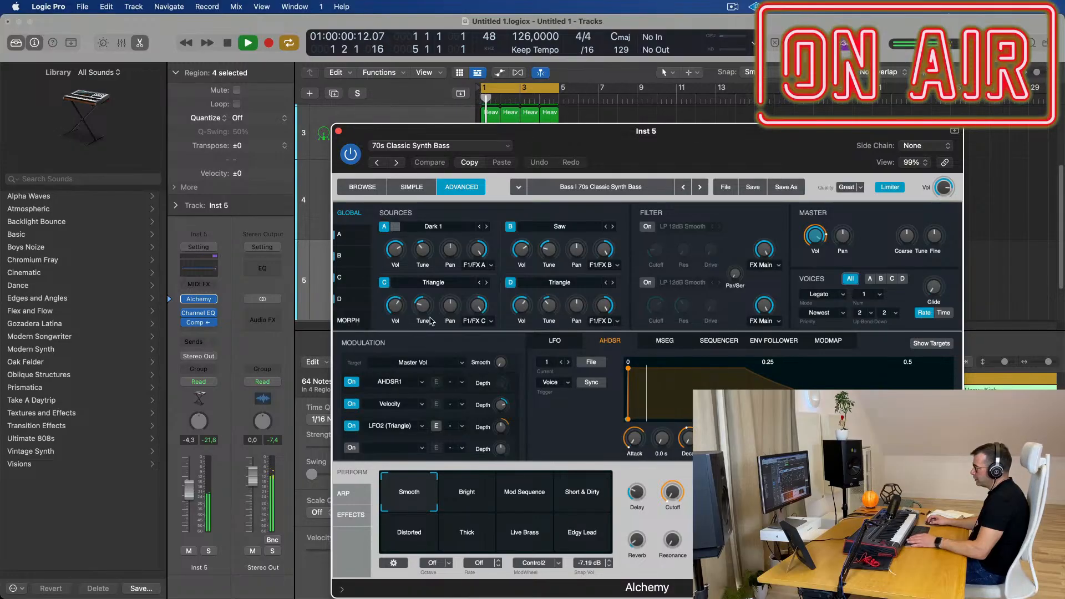
{"action": "left_click", "coordinate": [364, 188]}
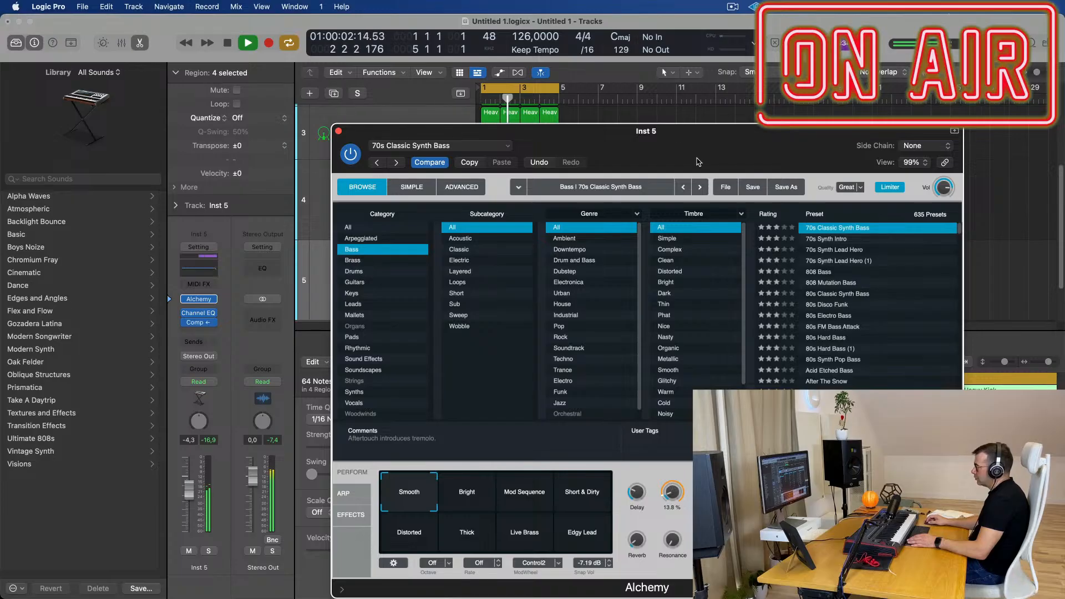
Step: Transpose all notes in the sixteenth-note bass regions up one octave to C2 and resume playback
{"action": "left_click_drag", "start_coordinate": [697, 162], "coordinate": [1034, 135]}
{"action": "left_click_drag", "start_coordinate": [605, 281], "coordinate": [491, 295]}
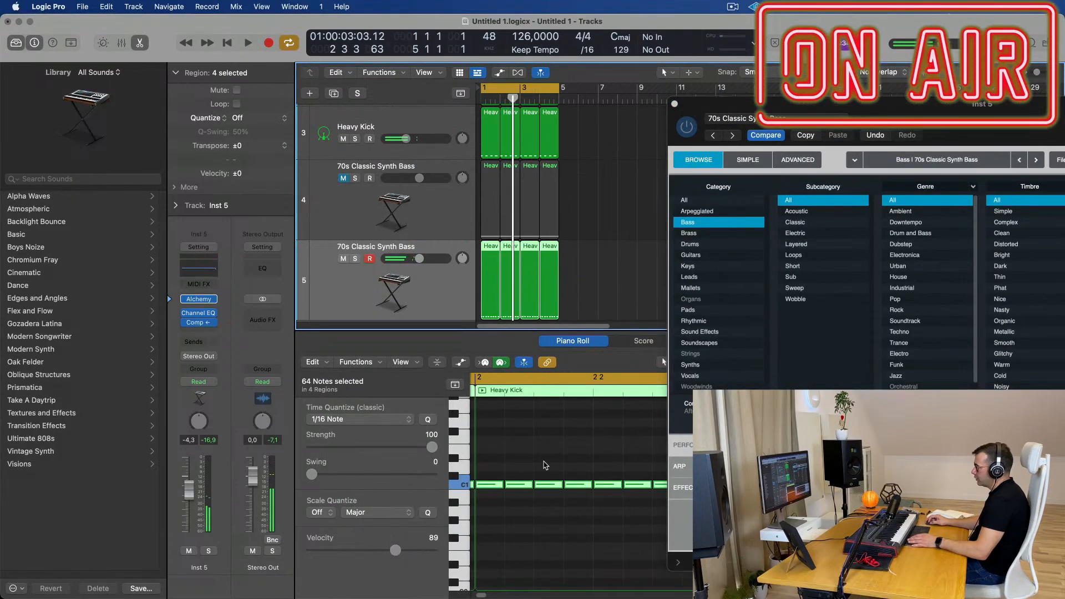
{"action": "left_click", "coordinate": [544, 460]}
{"action": "key", "text": "super+a"}
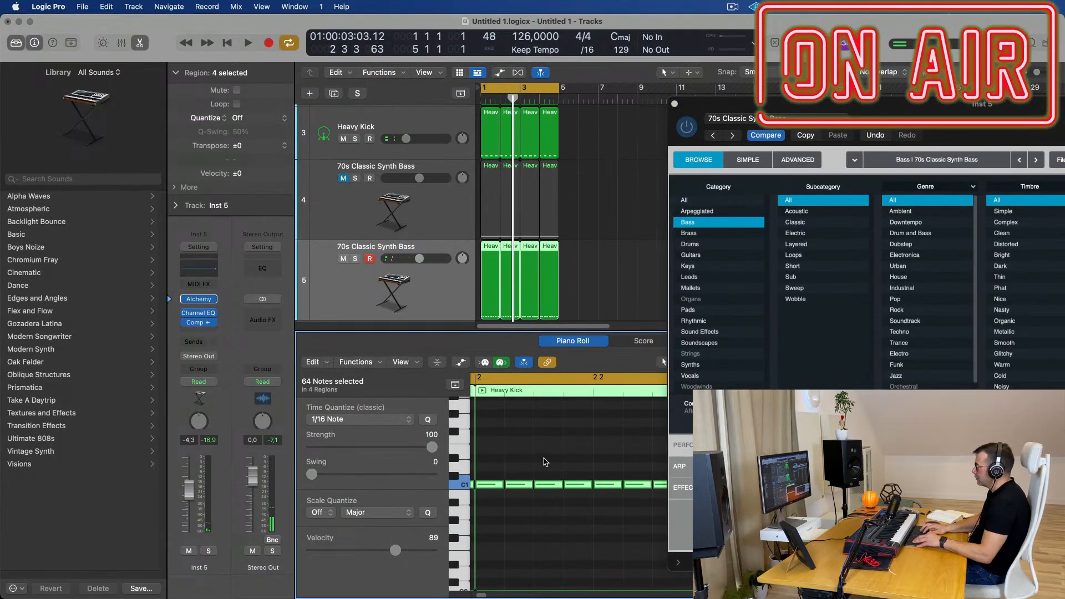
{"action": "key", "text": "space"}
Step: Set Alchemy's Cutoff to about 9.89% and the sixteenth-note bass track's volume to -3.7 dB
{"action": "left_click_drag", "start_coordinate": [918, 115], "coordinate": [700, 135]}
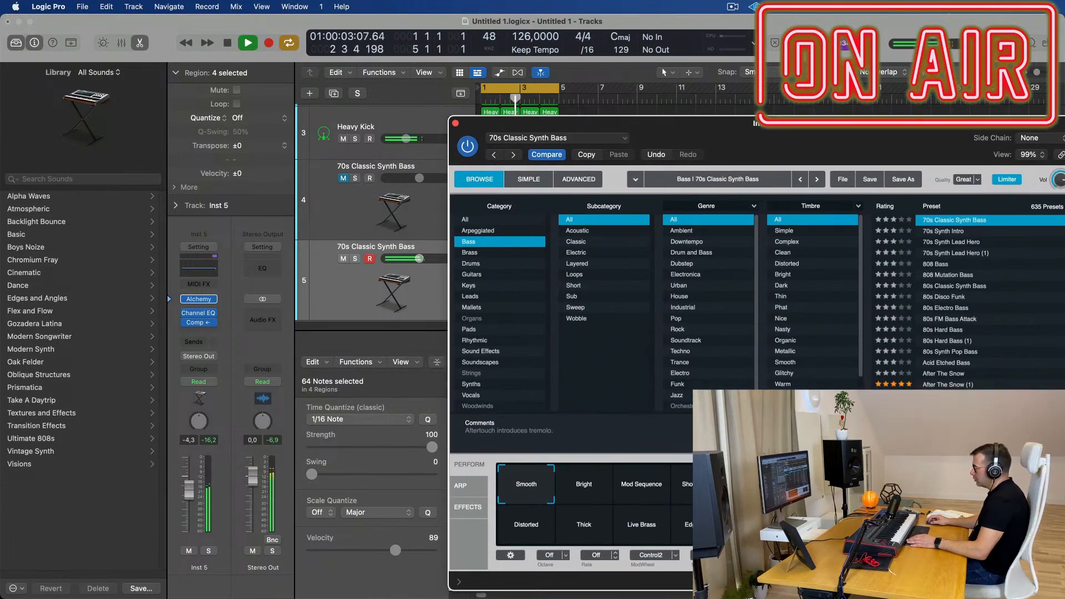
{"action": "left_click", "coordinate": [691, 480]}
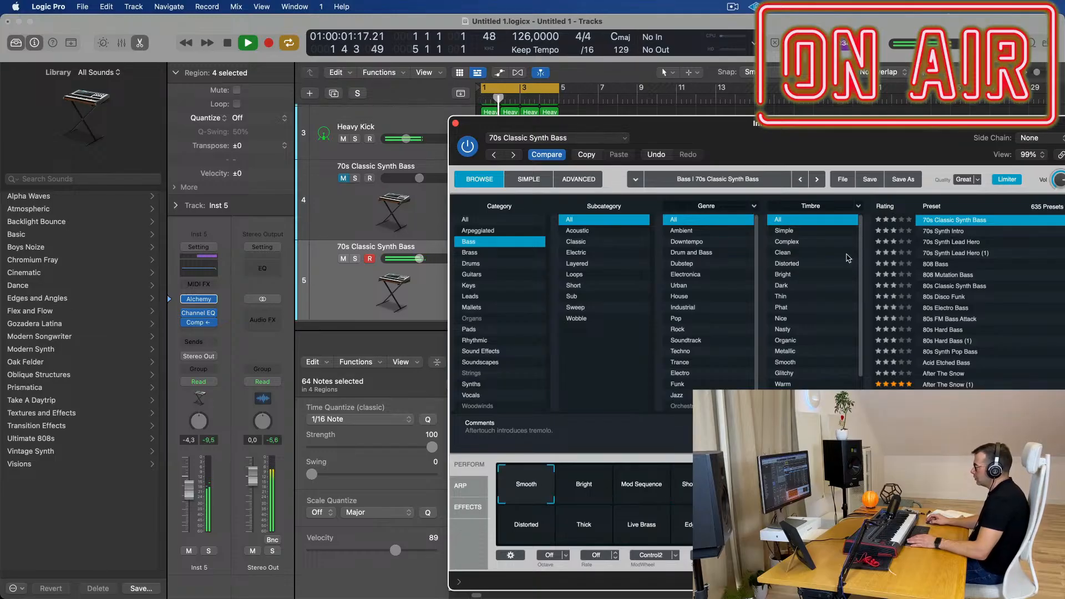
{"action": "left_click_drag", "start_coordinate": [867, 139], "coordinate": [672, 91]}
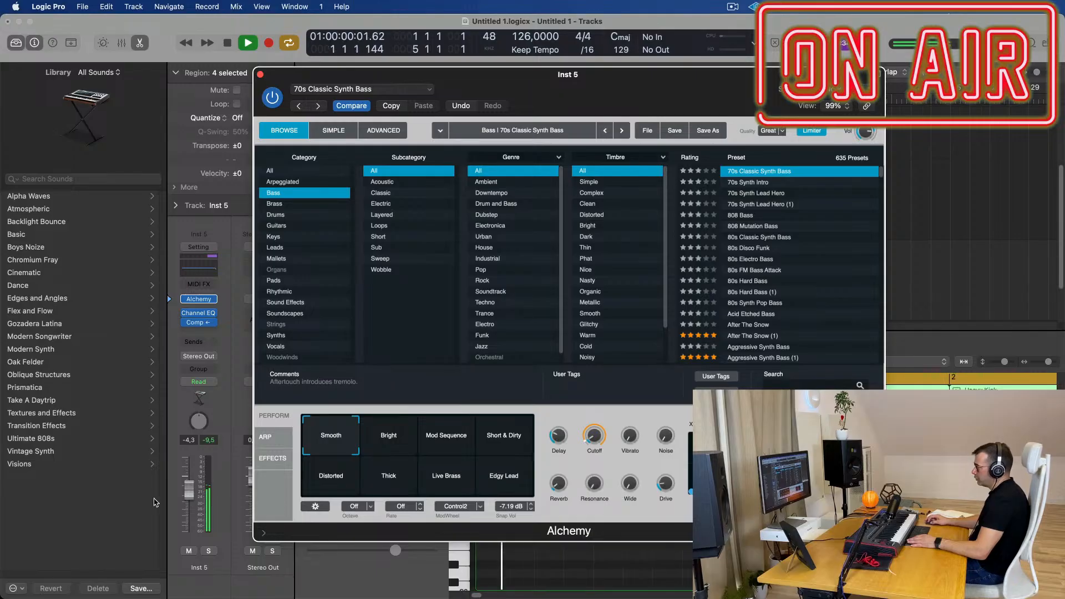
{"action": "left_click_drag", "start_coordinate": [477, 74], "coordinate": [890, 66]}
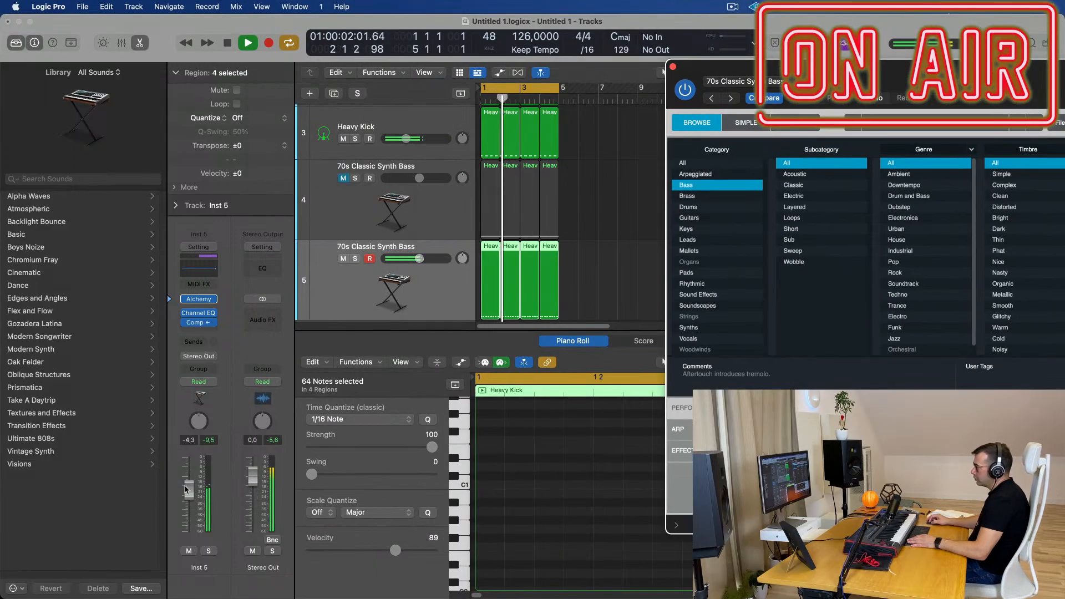
{"action": "left_click_drag", "start_coordinate": [953, 83], "coordinate": [550, 93]}
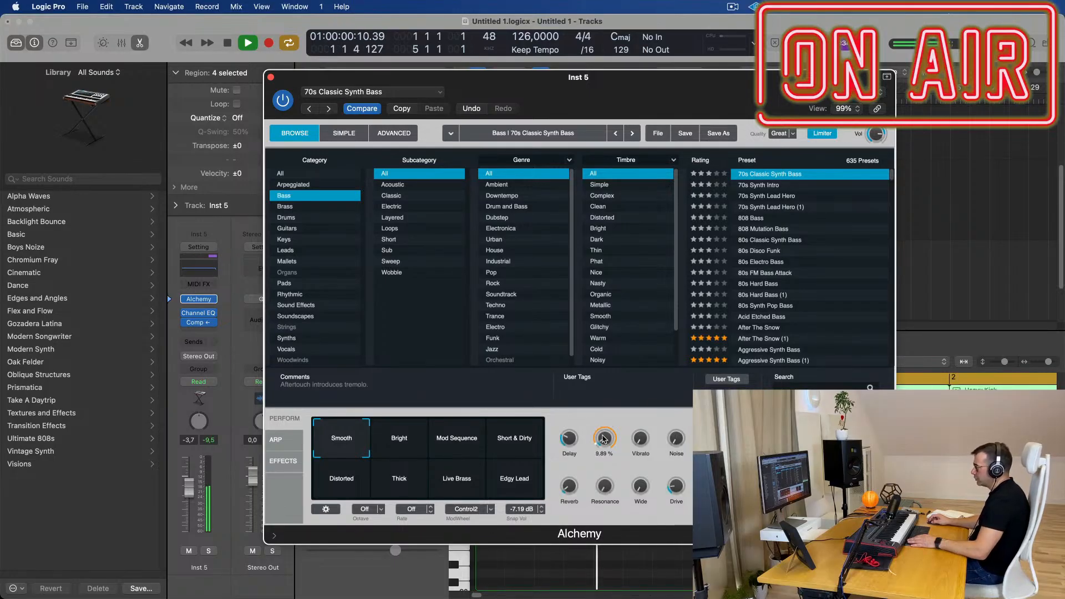
{"action": "left_click_drag", "start_coordinate": [627, 88], "coordinate": [928, 156]}
Step: Show Alchemy's advanced view and change source A to Big and Dirty
{"action": "scroll", "coordinate": [498, 244], "scroll_direction": "up", "scroll_amount": 5}
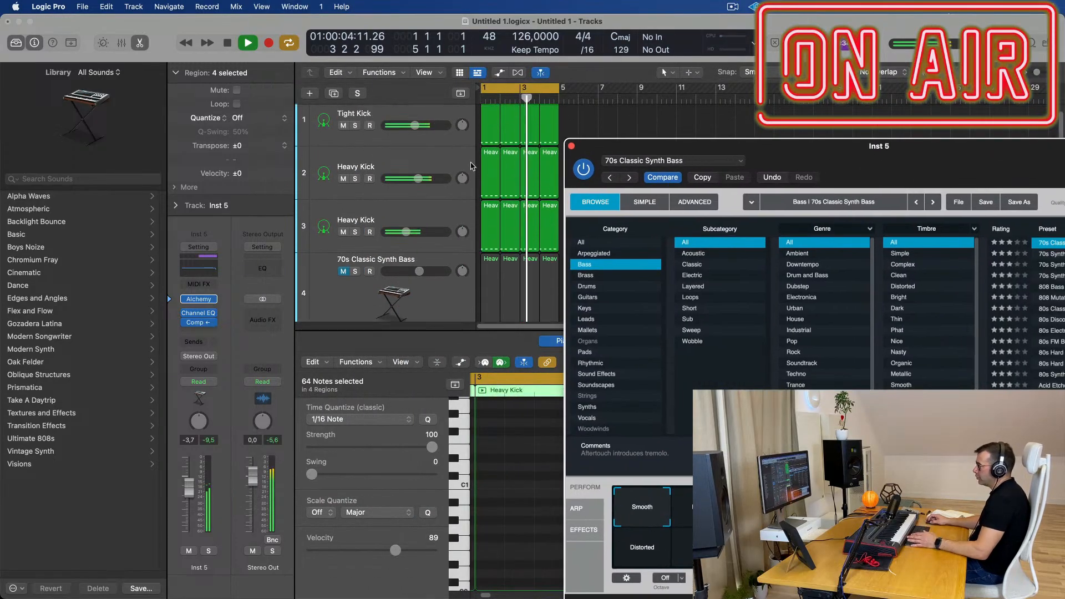
{"action": "left_click_drag", "start_coordinate": [835, 155], "coordinate": [756, 126]}
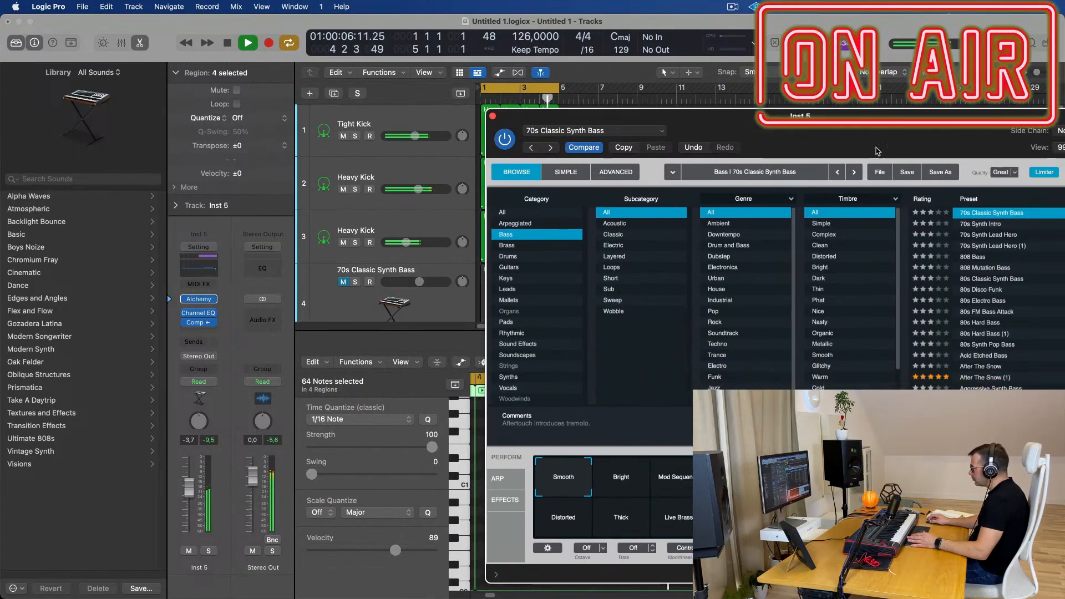
{"action": "left_click_drag", "start_coordinate": [876, 151], "coordinate": [725, 119]}
{"action": "left_click_drag", "start_coordinate": [678, 93], "coordinate": [698, 93]}
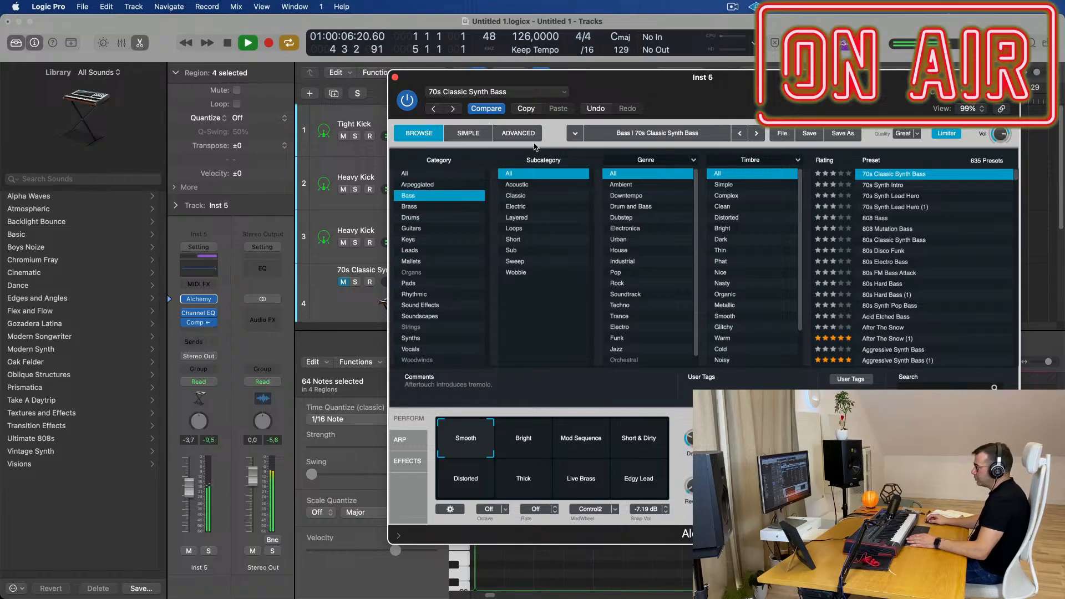
{"action": "left_click", "coordinate": [510, 136]}
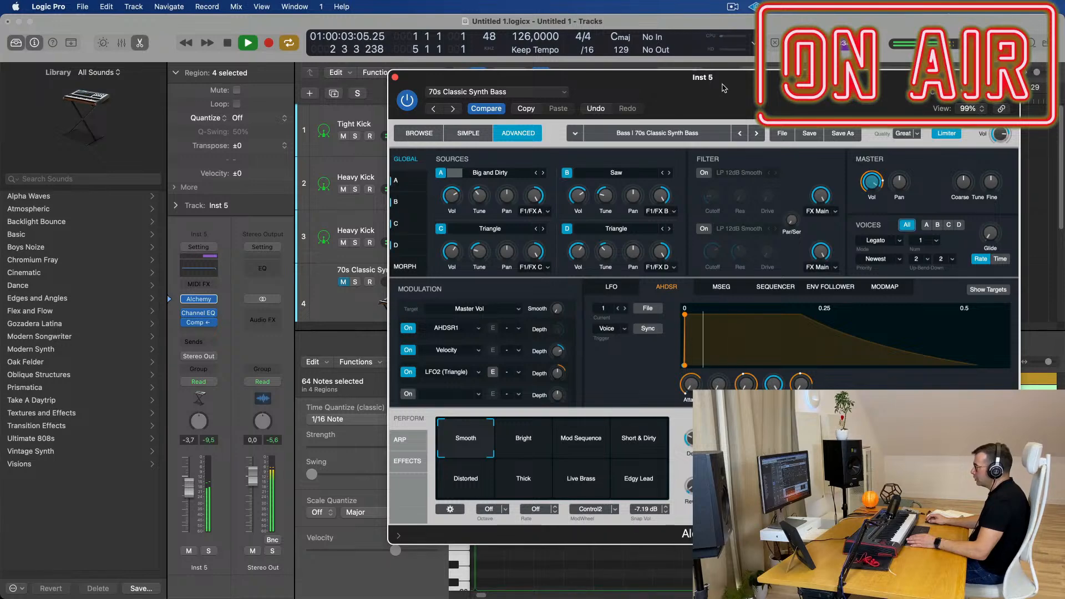
{"action": "left_click_drag", "start_coordinate": [724, 88], "coordinate": [695, 134]}
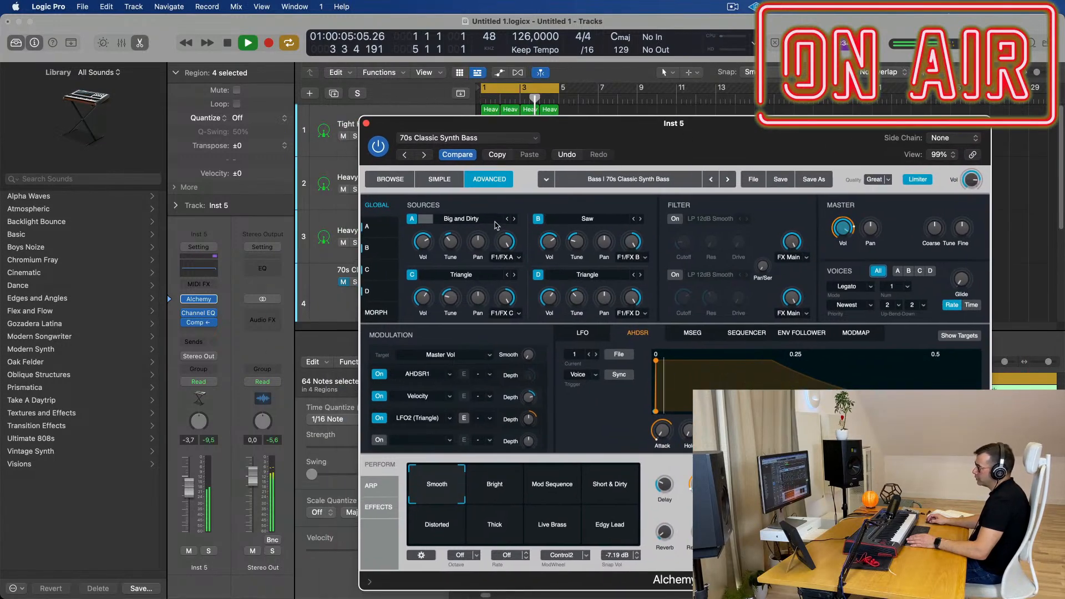
Step: Audition Saw and Square as source A, return it to Big and Dirty, and set the track volume to -6.0 dB
{"action": "left_click_drag", "start_coordinate": [438, 158], "coordinate": [389, 172]}
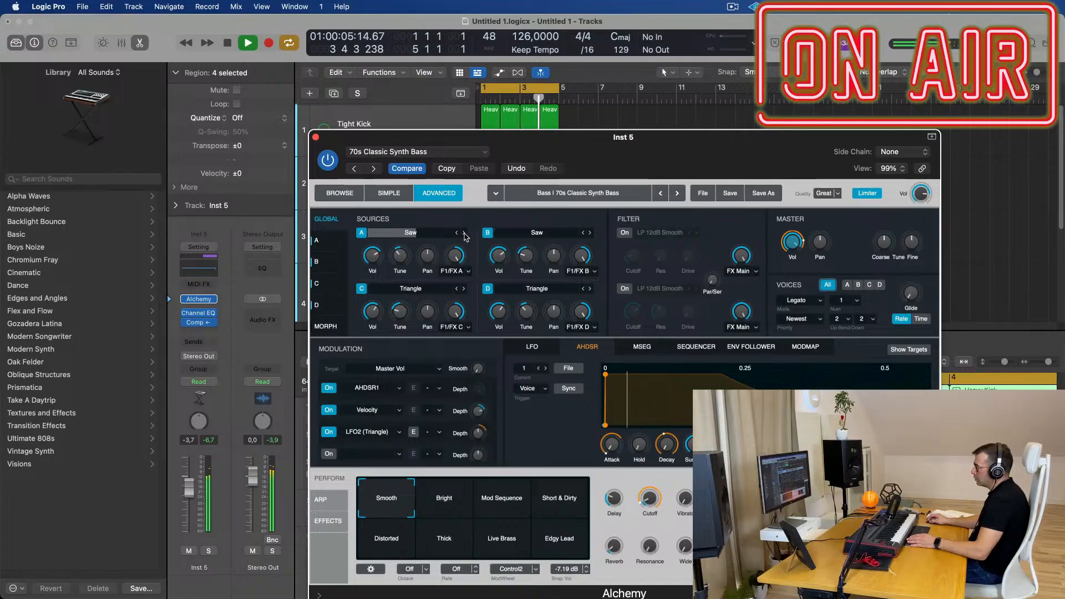
{"action": "left_click", "coordinate": [464, 233]}
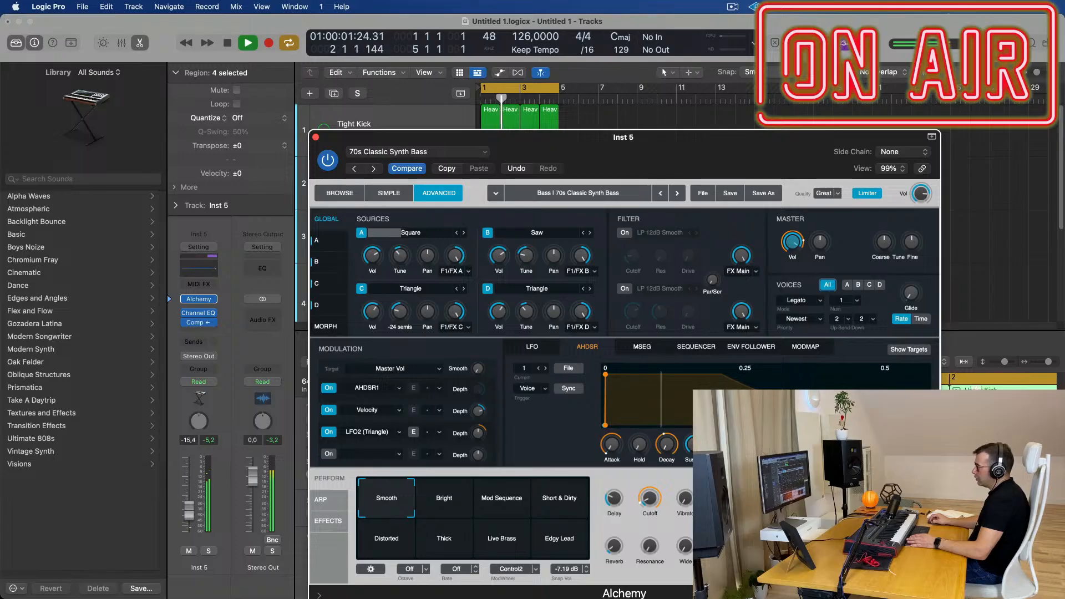
{"action": "left_click", "coordinate": [464, 234]}
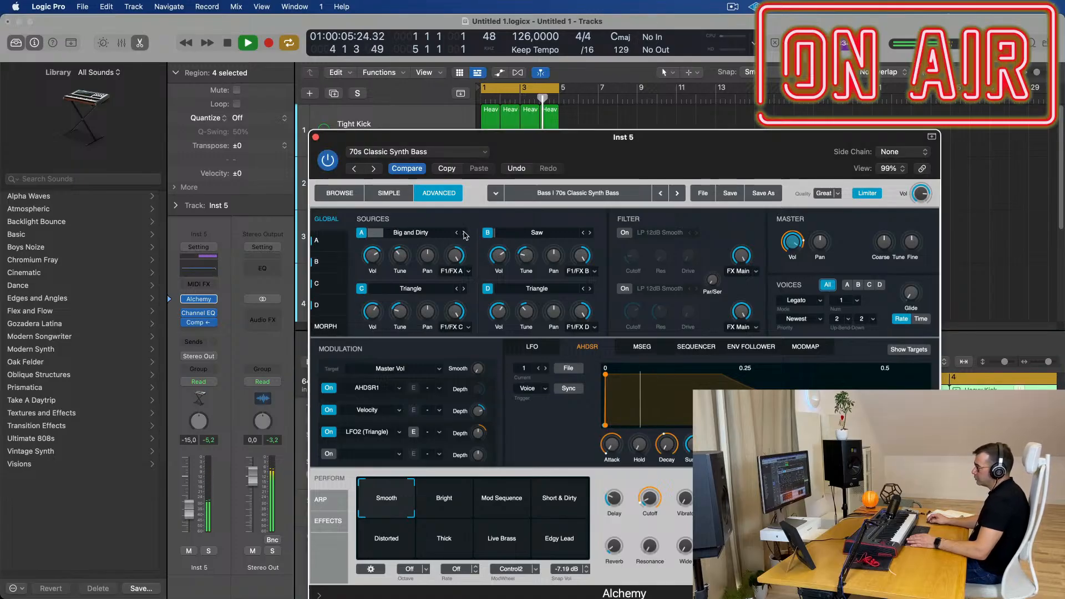
{"action": "left_click_drag", "start_coordinate": [189, 507], "coordinate": [190, 500]}
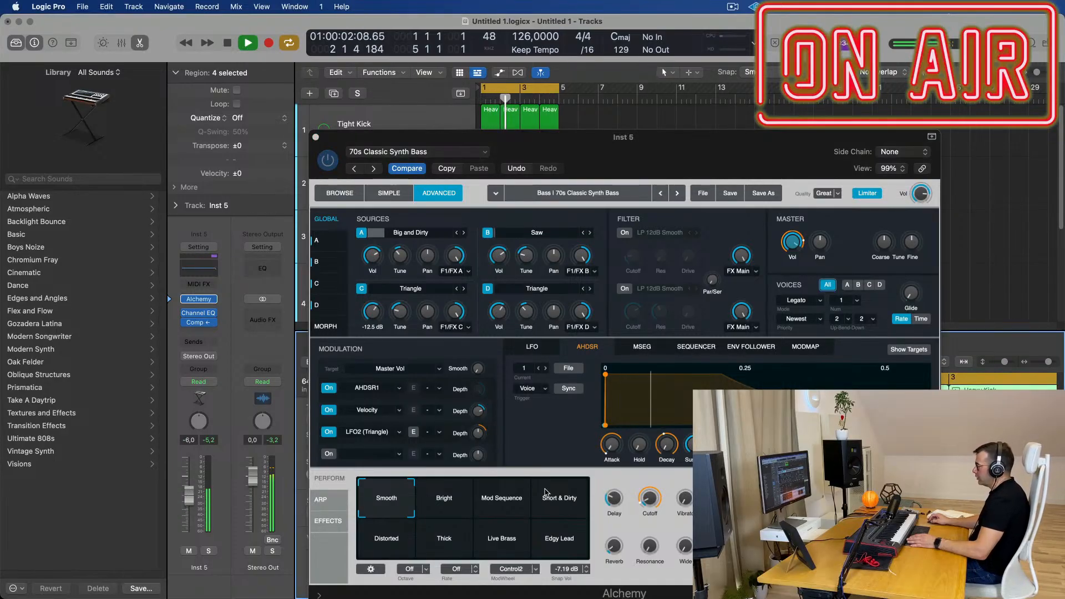
Step: Fine-tune Alchemy's Cutoff, try Noise at about 7.88%, and close the instrument window
{"action": "left_click", "coordinate": [653, 496]}
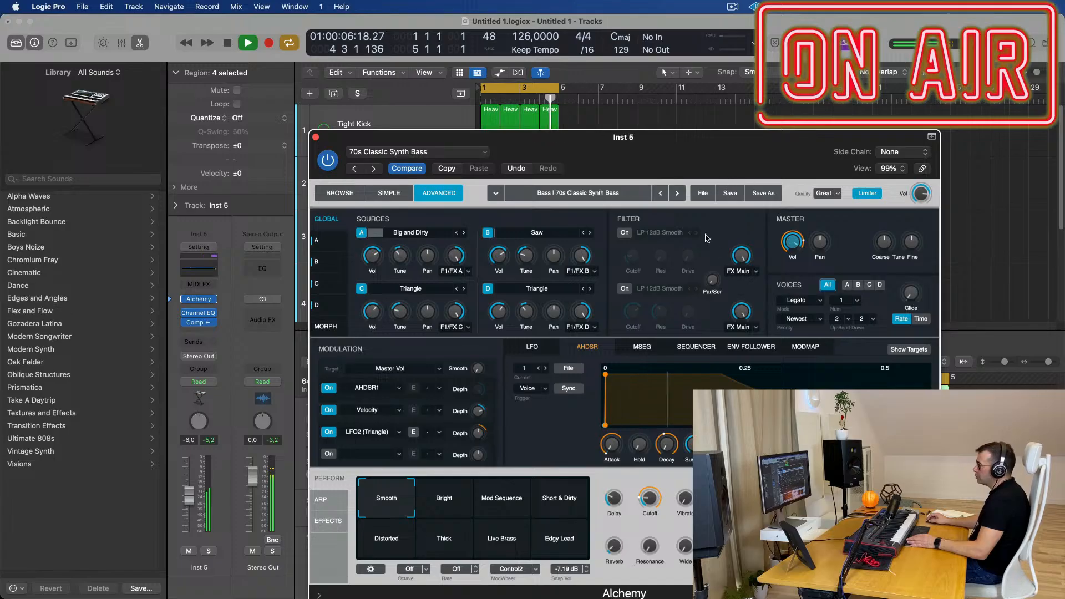
{"action": "left_click_drag", "start_coordinate": [709, 143], "coordinate": [633, 107]}
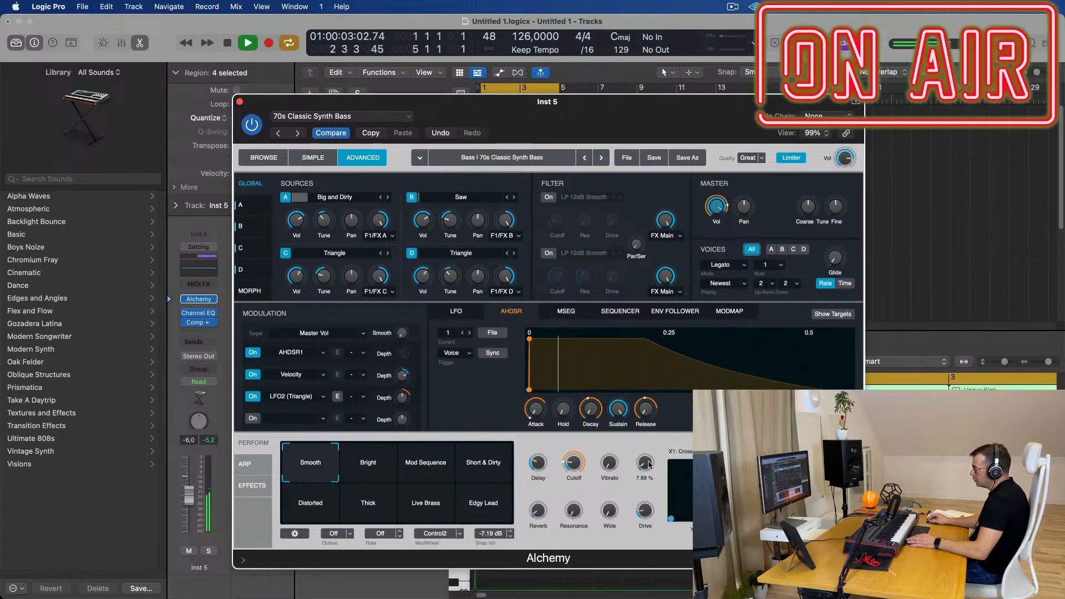
{"action": "left_click", "coordinate": [240, 103]}
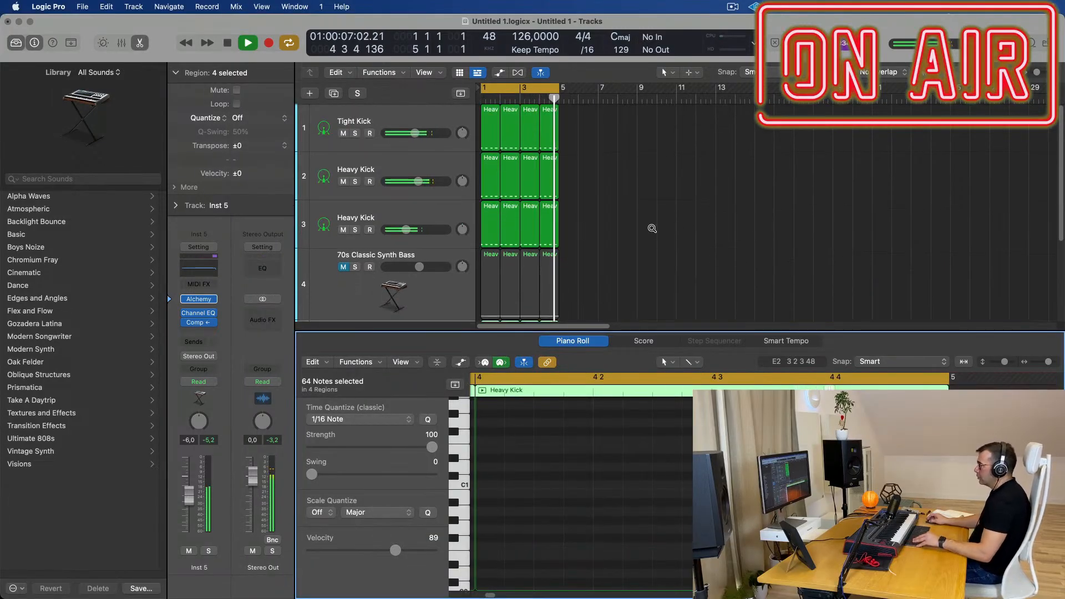
Step: Unmute the original synth bass track, set its volume to -4.9 dB, and deselect its regions
{"action": "scroll", "coordinate": [653, 228], "scroll_direction": "down", "scroll_amount": 5}
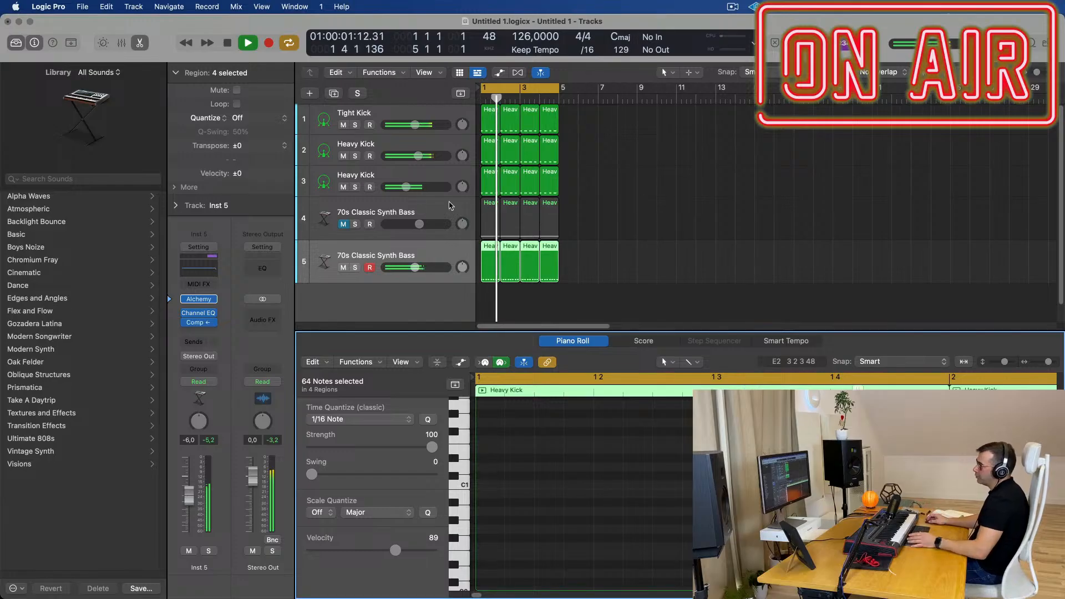
{"action": "left_click", "coordinate": [344, 224]}
{"action": "left_click", "coordinate": [325, 229]}
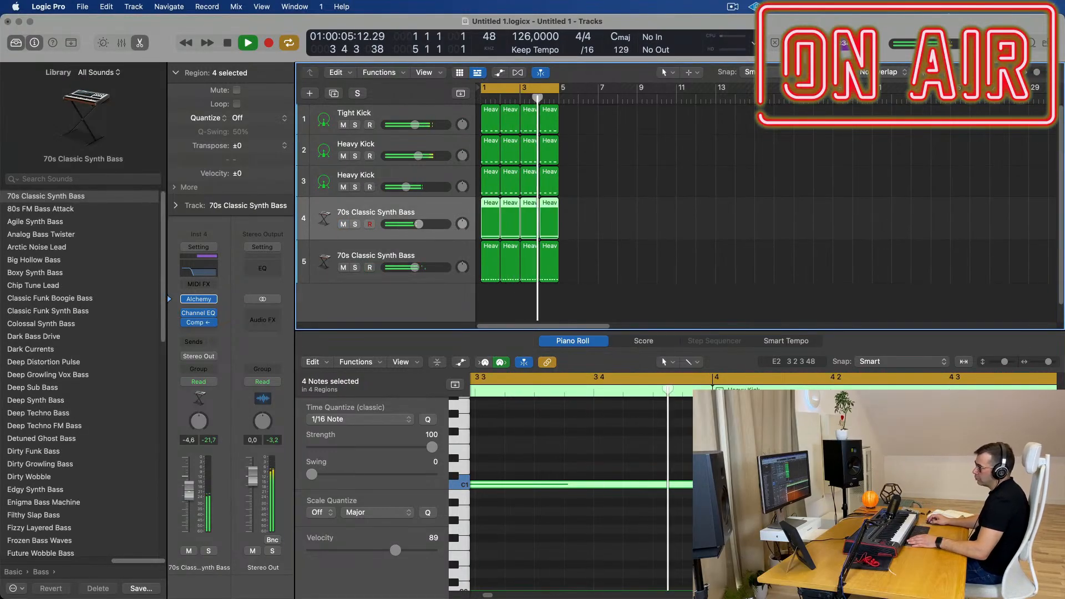
{"action": "left_click", "coordinate": [684, 284]}
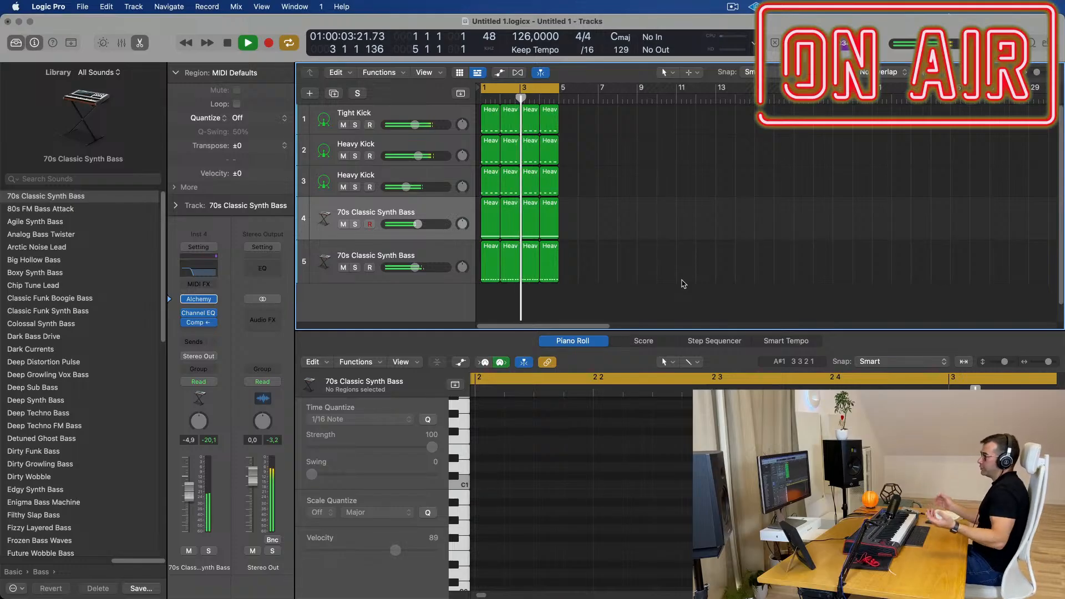
Step: Duplicate the sixteenth-note bass track with its settings onto a new track below it
{"action": "scroll", "coordinate": [643, 259], "scroll_direction": "up", "scroll_amount": 5}
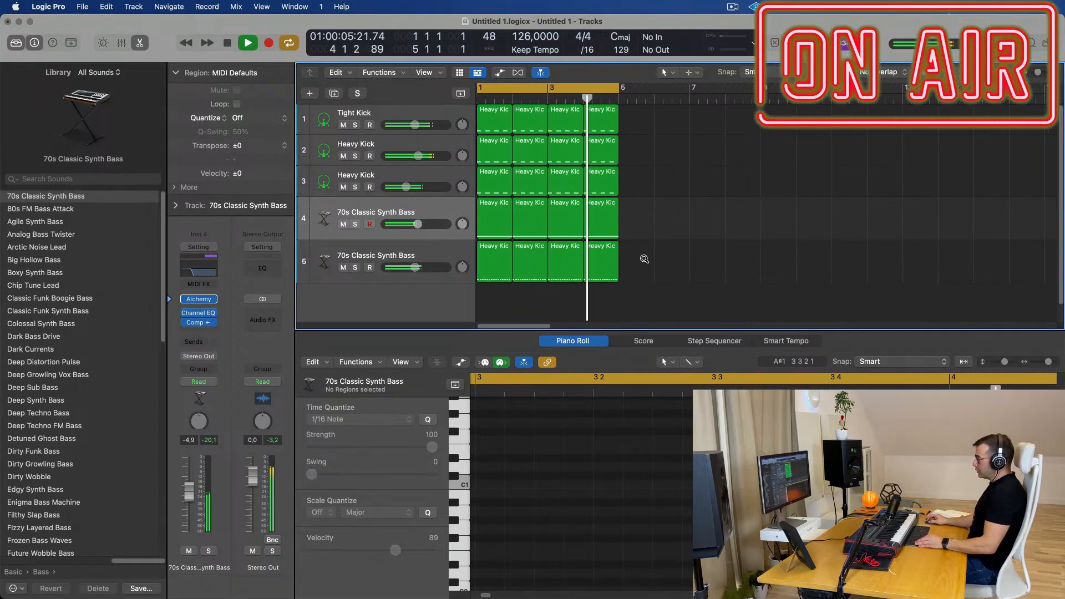
{"action": "scroll", "coordinate": [602, 285], "scroll_direction": "left", "scroll_amount": 1}
{"action": "scroll", "coordinate": [603, 284], "scroll_direction": "down", "scroll_amount": 1}
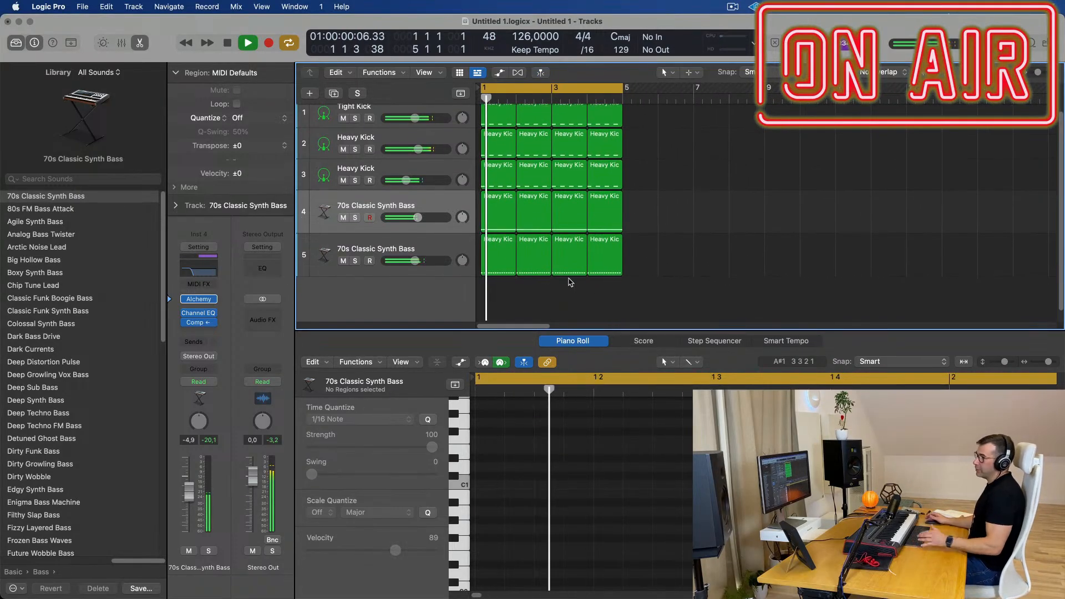
{"action": "scroll", "coordinate": [573, 286], "scroll_direction": "up", "scroll_amount": 1}
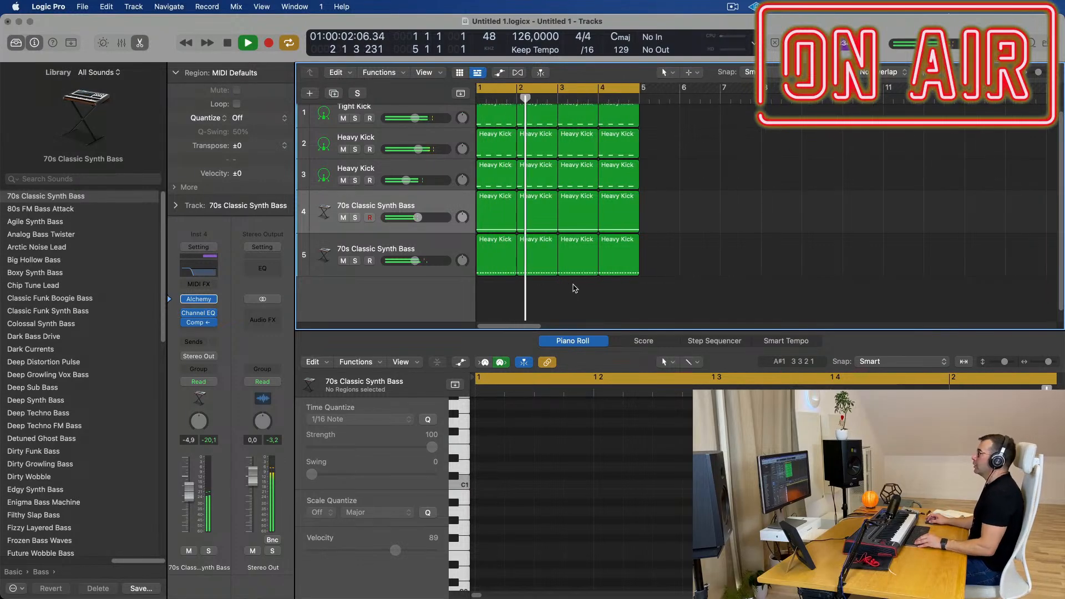
{"action": "scroll", "coordinate": [469, 283], "scroll_direction": "up", "scroll_amount": 2}
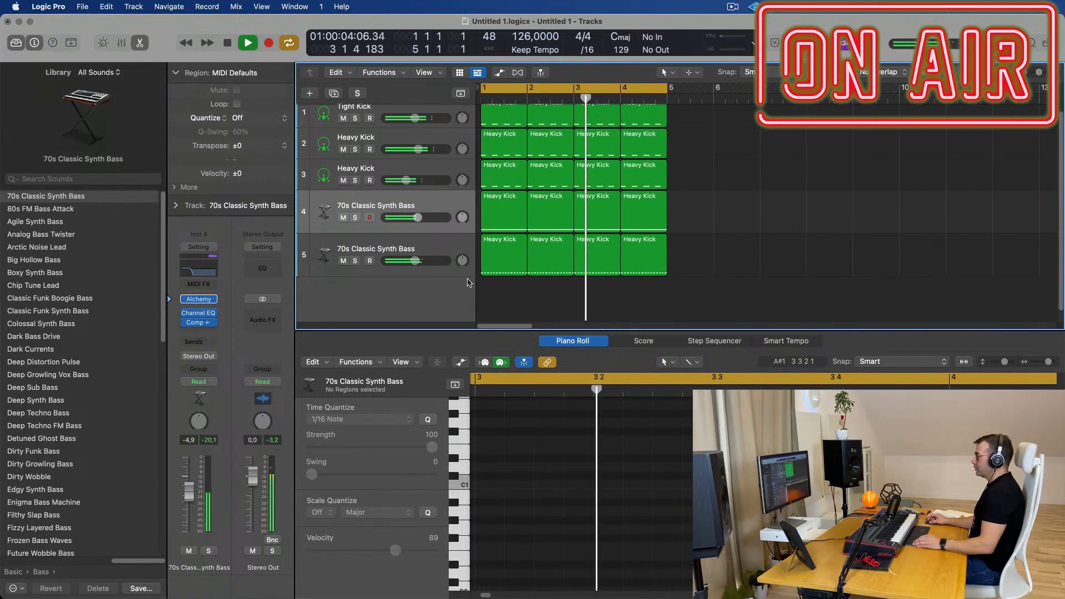
{"action": "left_click", "coordinate": [418, 247]}
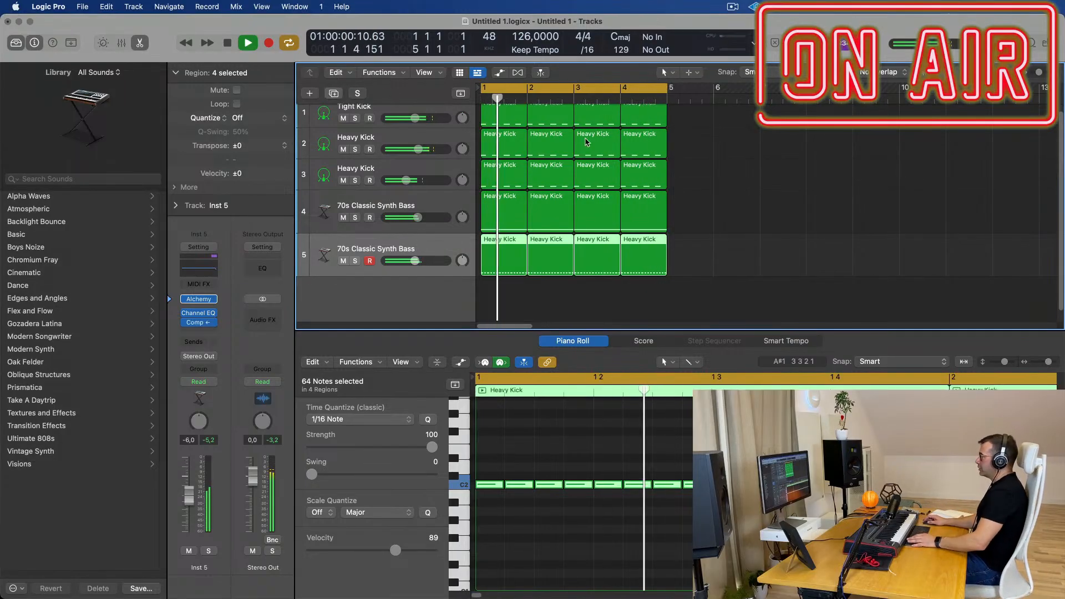
{"action": "key", "text": "super+d"}
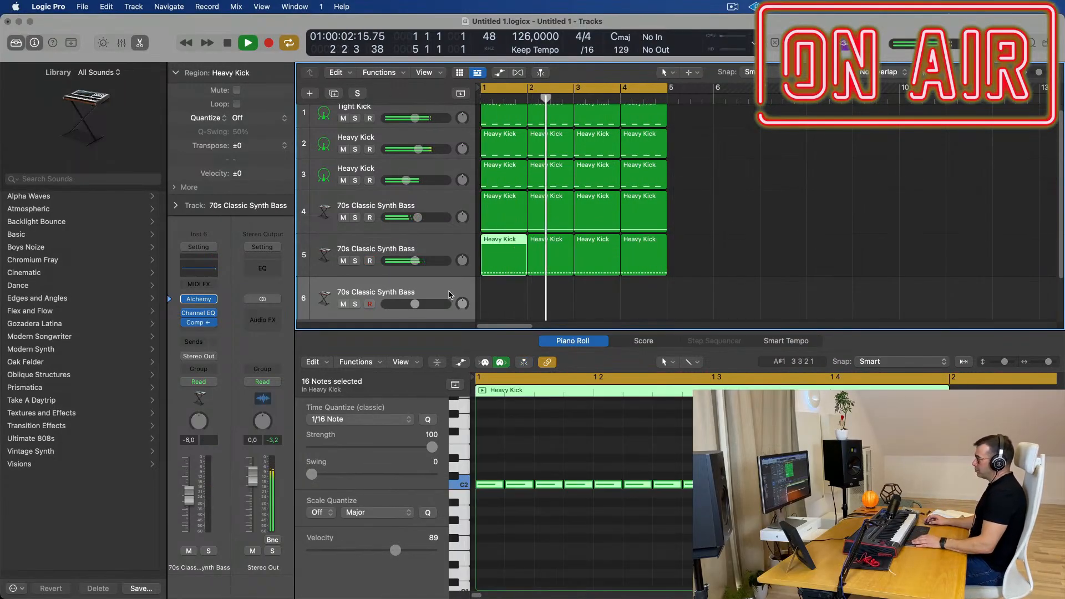
Step: Duplicate the third track, Heavy Kick, with its settings and copy its first one-bar region onto the new track
{"action": "left_click", "coordinate": [449, 293]}
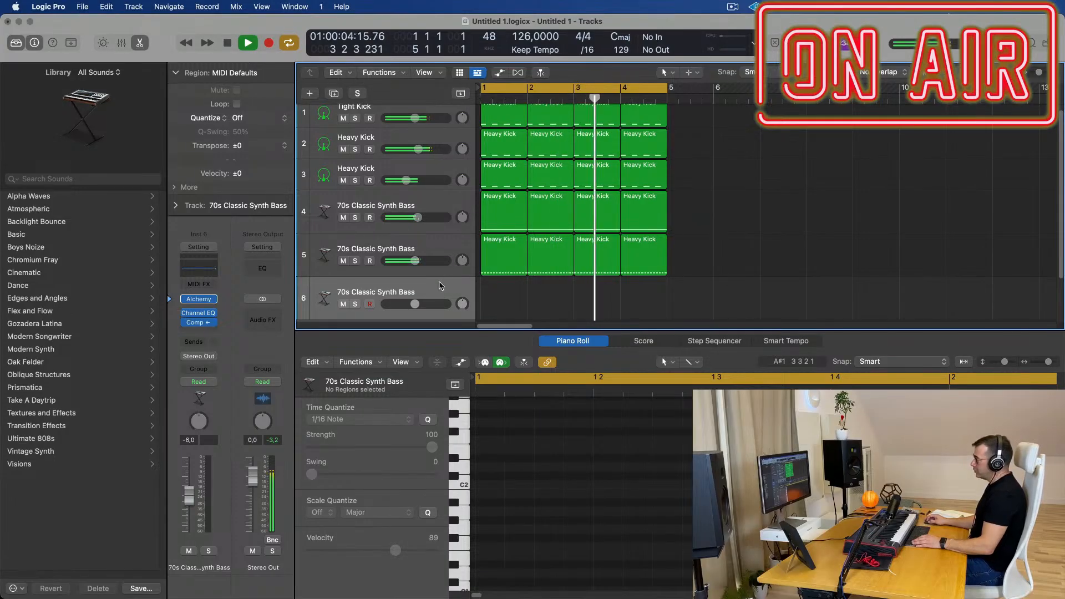
{"action": "left_click", "coordinate": [446, 178]}
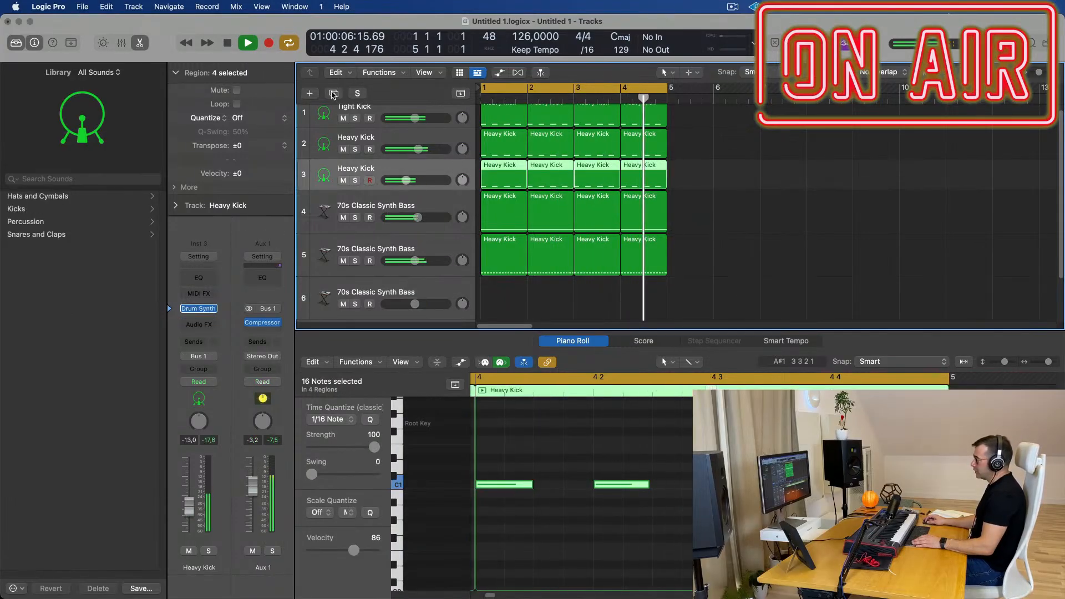
{"action": "left_click", "coordinate": [334, 95]}
{"action": "left_click", "coordinate": [493, 185]}
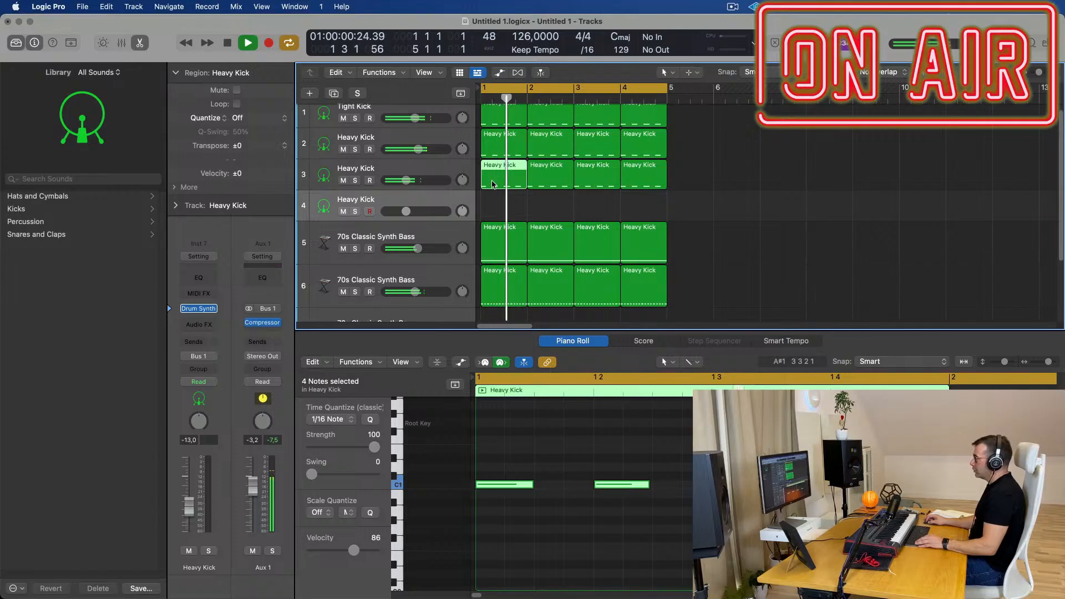
{"action": "left_click_drag", "start_coordinate": [493, 184], "coordinate": [491, 215]}
{"action": "key", "text": "space"}
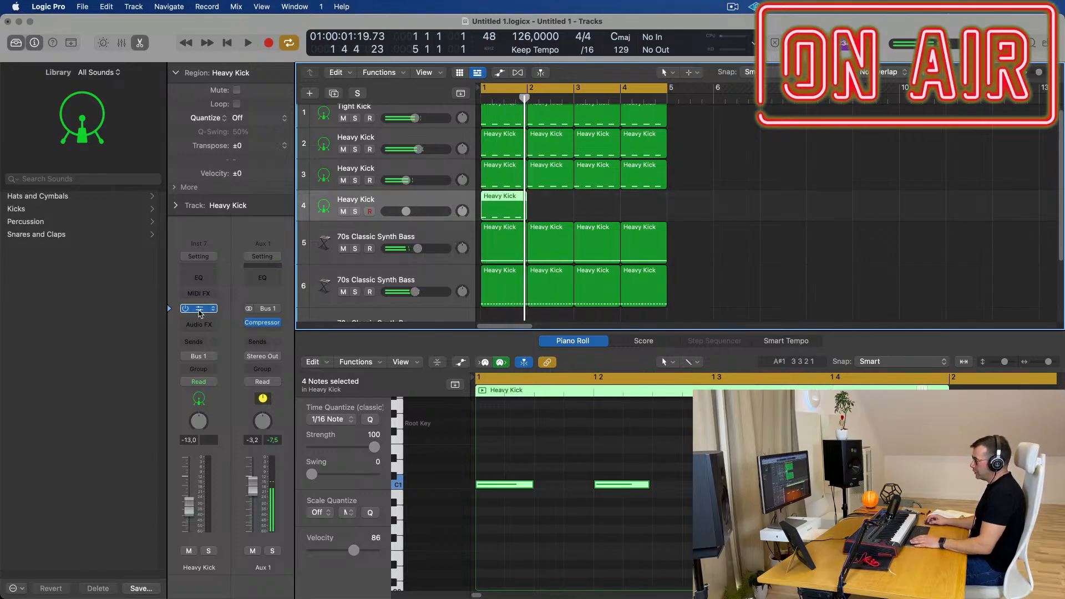
Step: Switch the new track's Drum Synth from Kicks to Percussion and keep the Deep Tom sound
{"action": "left_click", "coordinate": [199, 309]}
{"action": "left_click", "coordinate": [414, 226]}
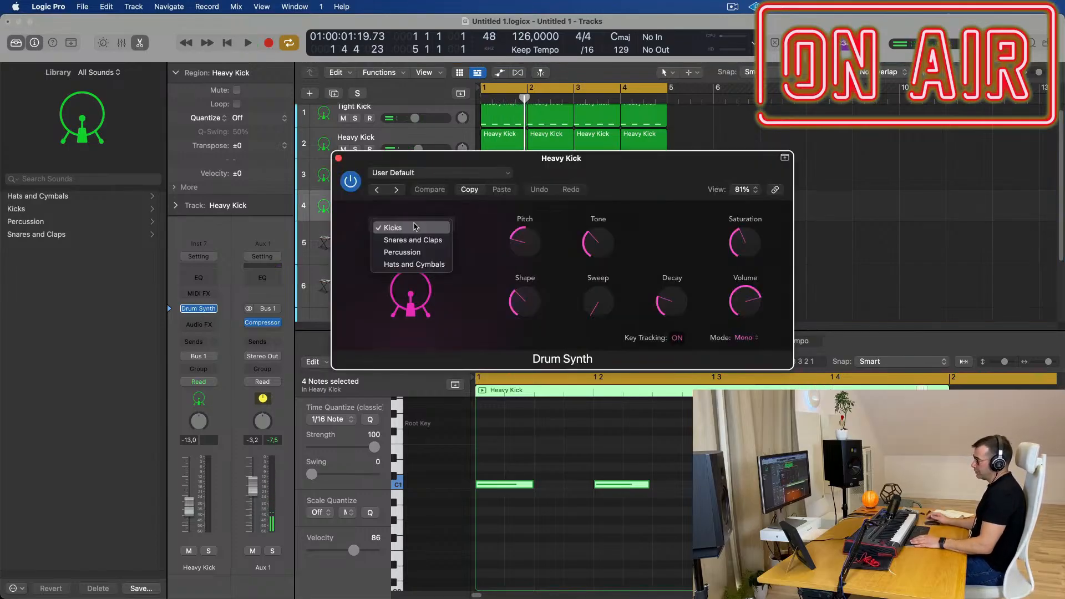
{"action": "left_click", "coordinate": [404, 252]}
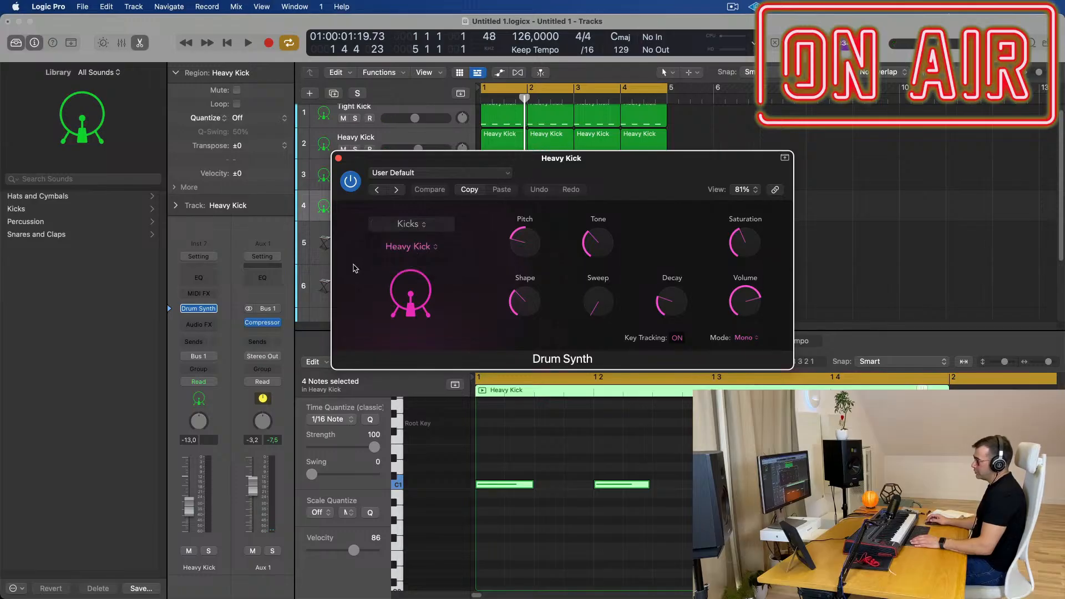
{"action": "left_click", "coordinate": [411, 250]}
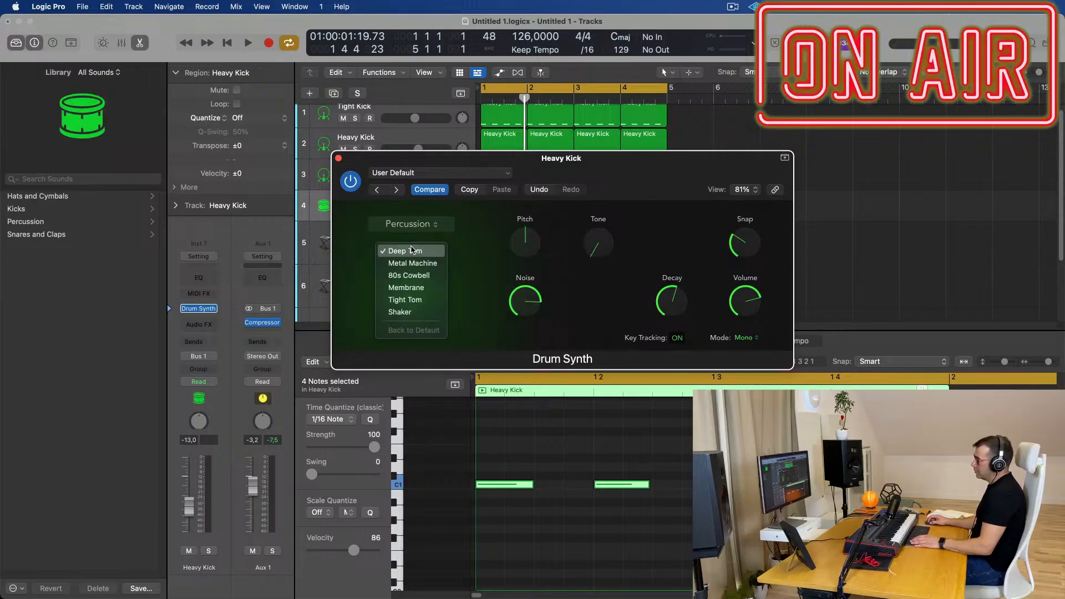
{"action": "left_click", "coordinate": [455, 257]}
{"action": "left_click_drag", "start_coordinate": [588, 159], "coordinate": [619, 262]}
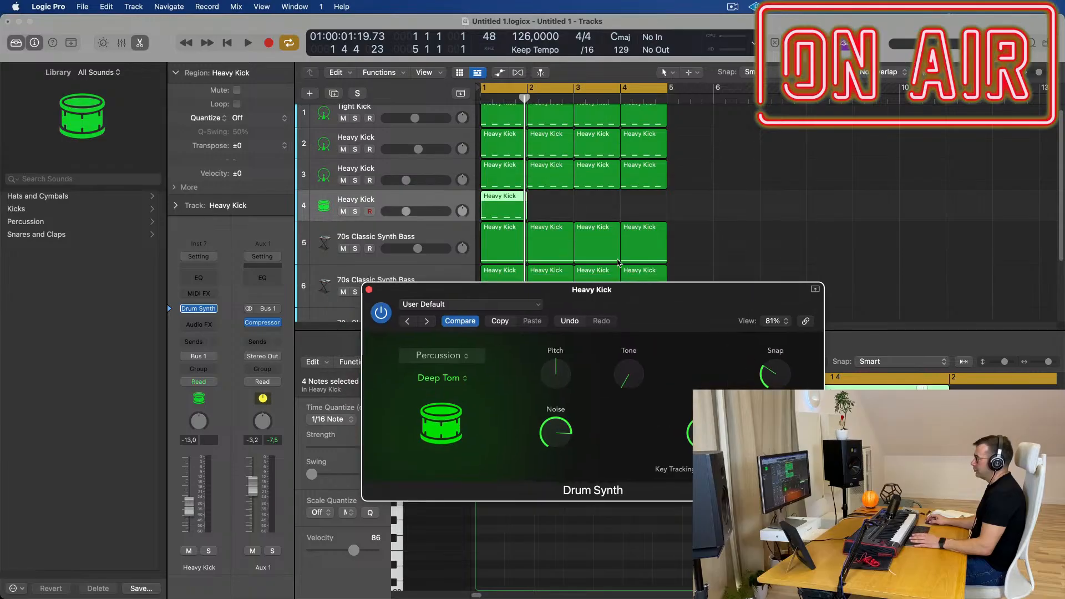
Step: Shorten the four notes in the tom region to less than a sixteenth and transpose them up to C3
{"action": "double_click", "coordinate": [500, 202]}
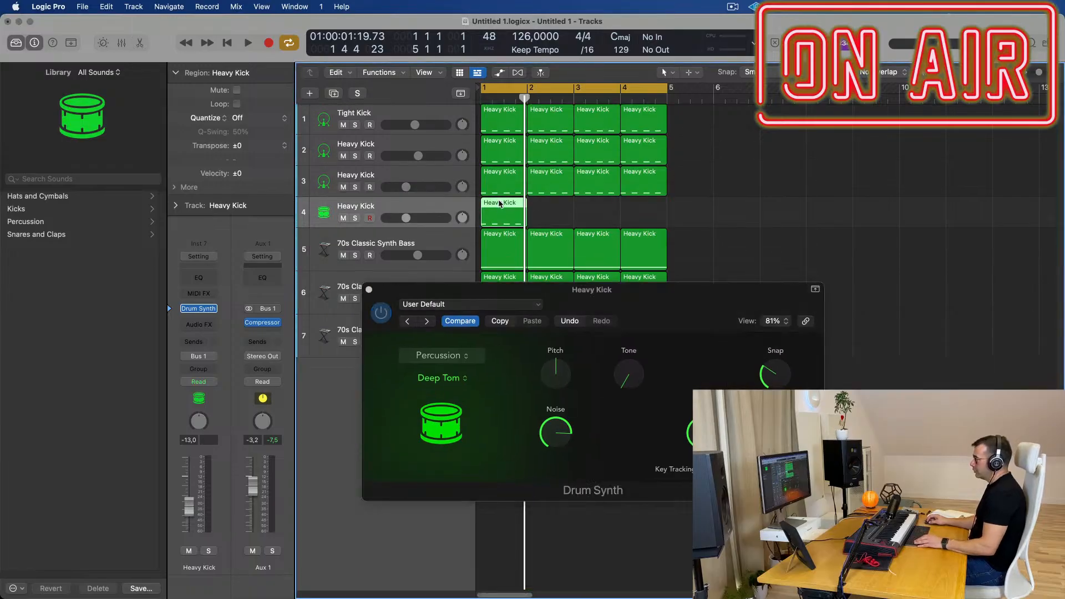
{"action": "double_click", "coordinate": [500, 203]}
{"action": "left_click_drag", "start_coordinate": [568, 298], "coordinate": [1061, 165]}
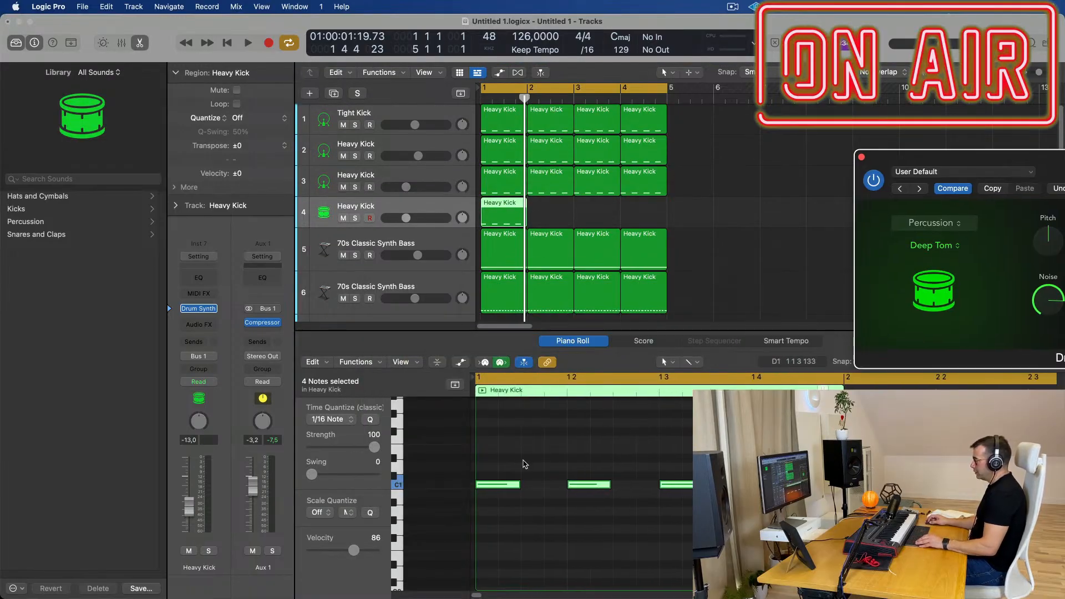
{"action": "left_click_drag", "start_coordinate": [493, 451], "coordinate": [788, 554]}
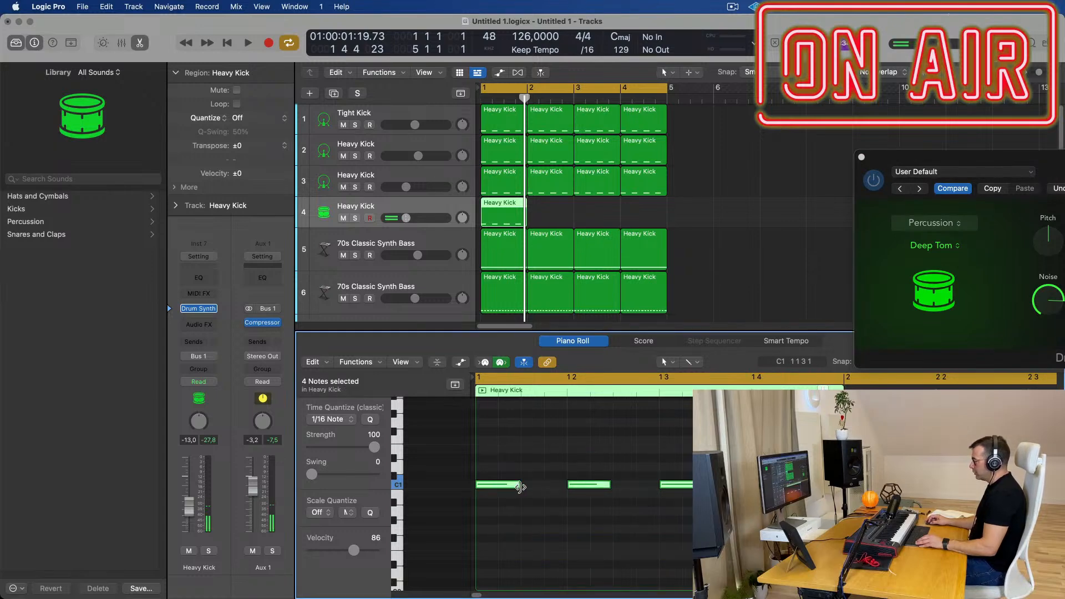
{"action": "left_click_drag", "start_coordinate": [519, 485], "coordinate": [493, 487]}
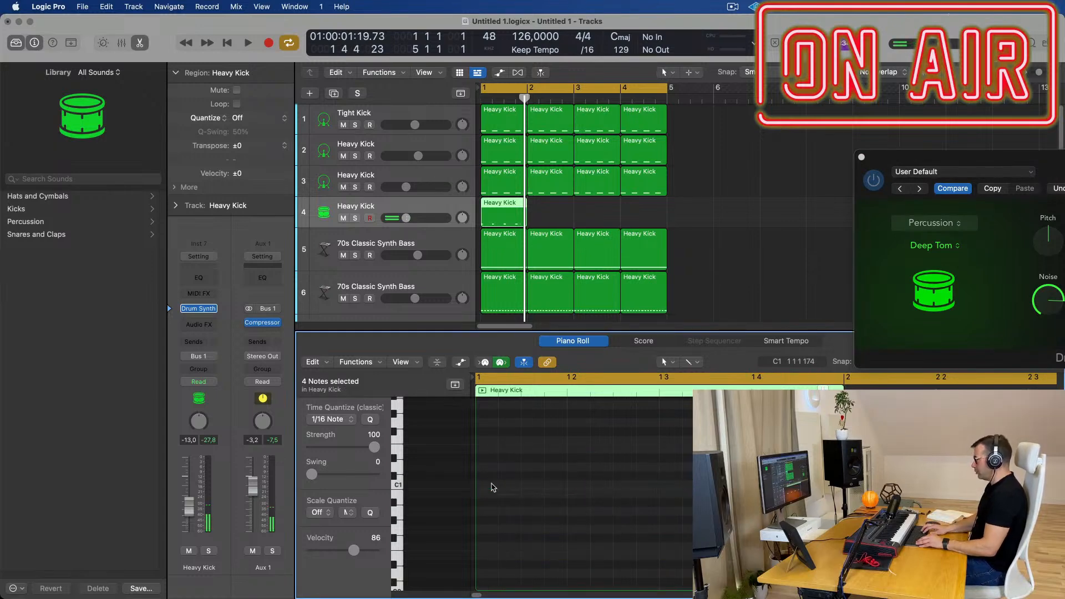
{"action": "key", "text": "space"}
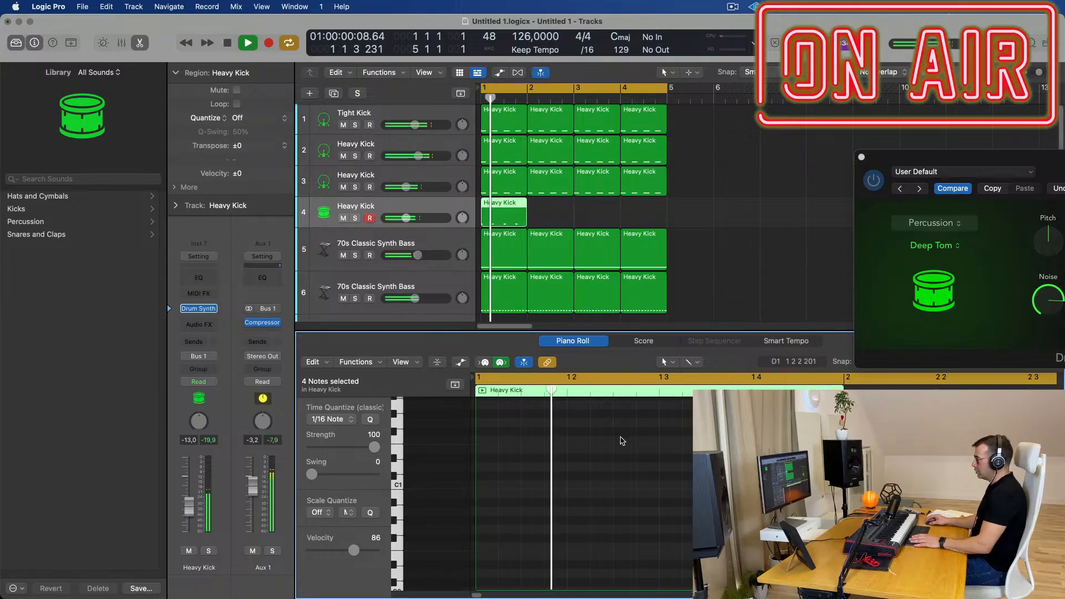
Step: Copy and shift the C3 notes into an off-beat eighth-note pattern, adding a copy on the bar's second sixteenth
{"action": "left_click_drag", "start_coordinate": [1012, 159], "coordinate": [868, 145]}
{"action": "left_click_drag", "start_coordinate": [551, 209], "coordinate": [525, 213]}
{"action": "scroll", "coordinate": [569, 460], "scroll_direction": "up", "scroll_amount": 5}
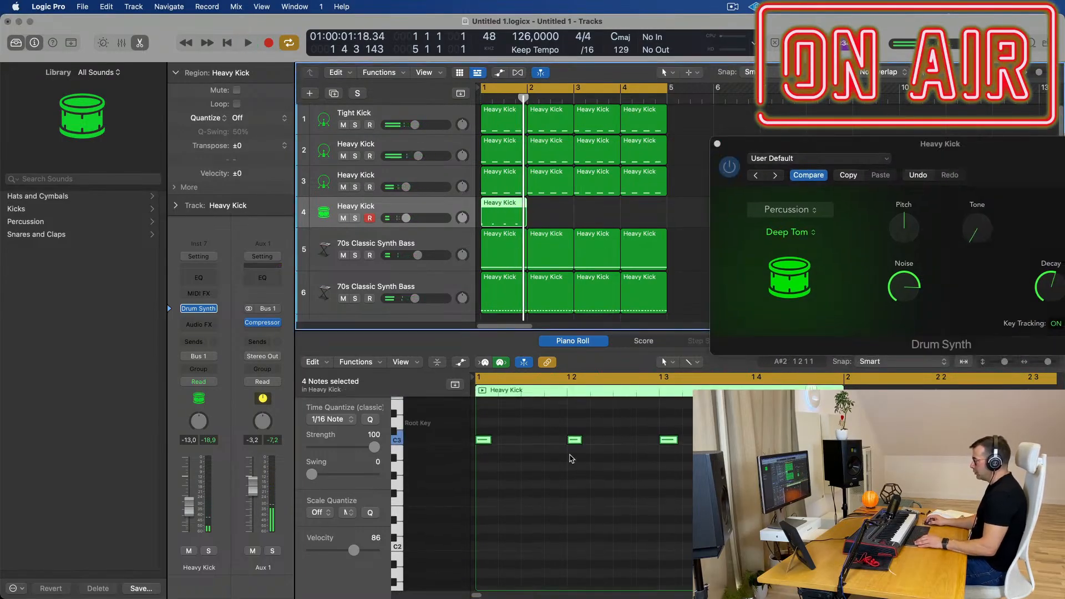
{"action": "left_click_drag", "start_coordinate": [484, 531], "coordinate": [602, 533]}
{"action": "key", "text": "space"}
{"action": "scroll", "coordinate": [680, 504], "scroll_direction": "left", "scroll_amount": 1}
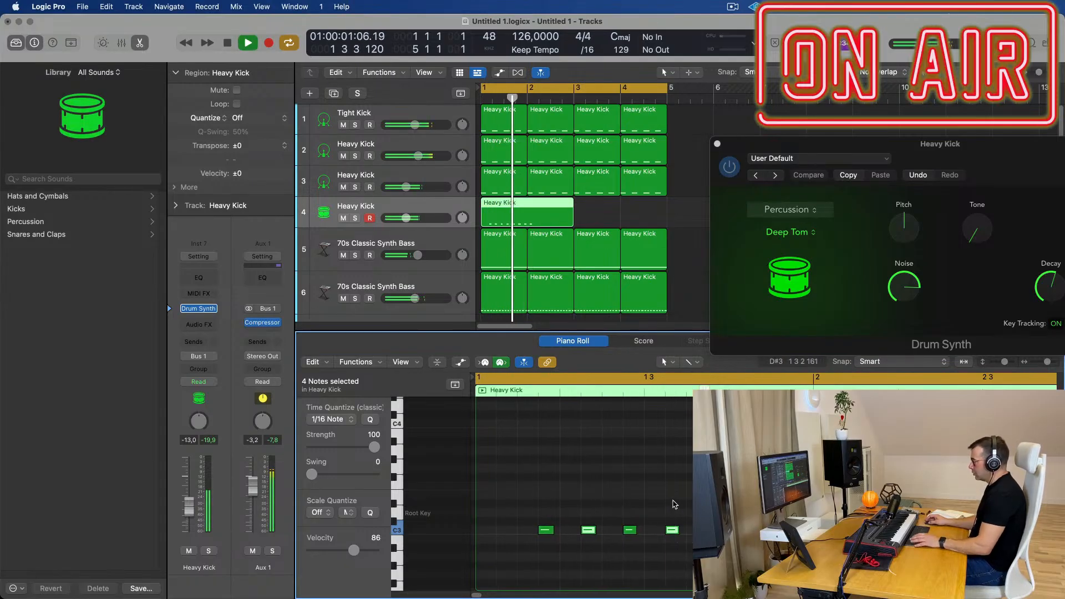
{"action": "key", "text": "space"}
{"action": "key", "text": "space"}
{"action": "key", "text": "space"}
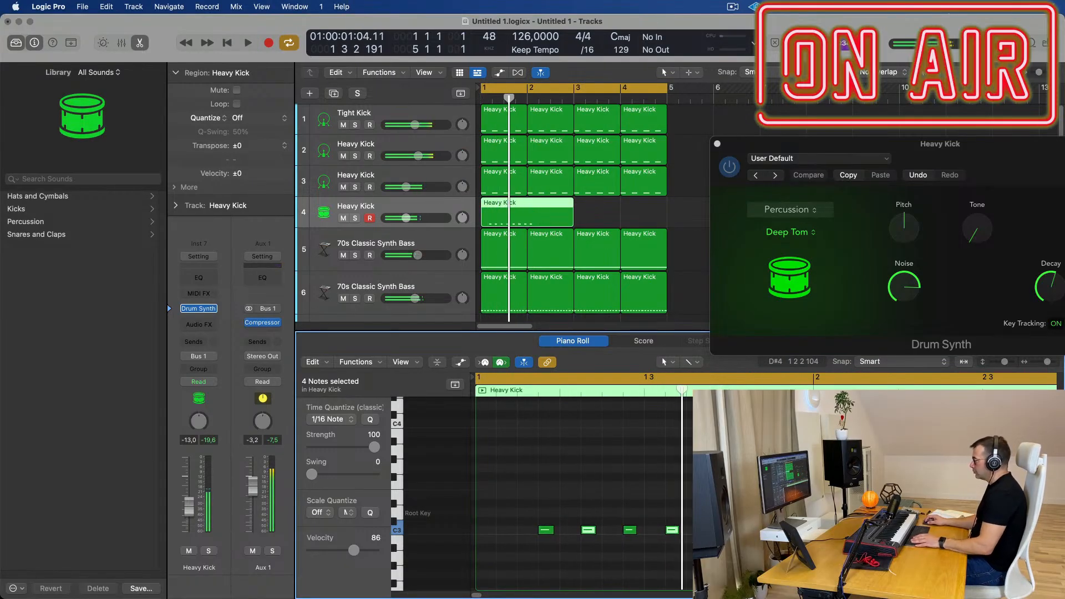
{"action": "left_click", "coordinate": [537, 515]}
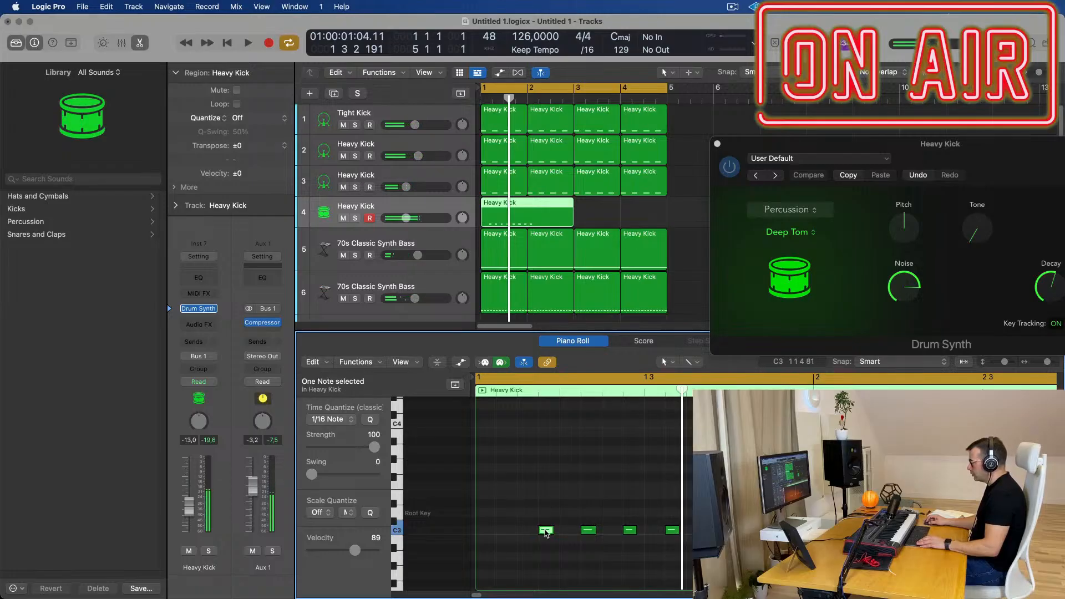
{"action": "left_click_drag", "start_coordinate": [546, 530], "coordinate": [503, 530]}
Step: Split the tom region at bar 2, delete the part beyond it, and play the loop
{"action": "double_click", "coordinate": [528, 206], "text": "super"}
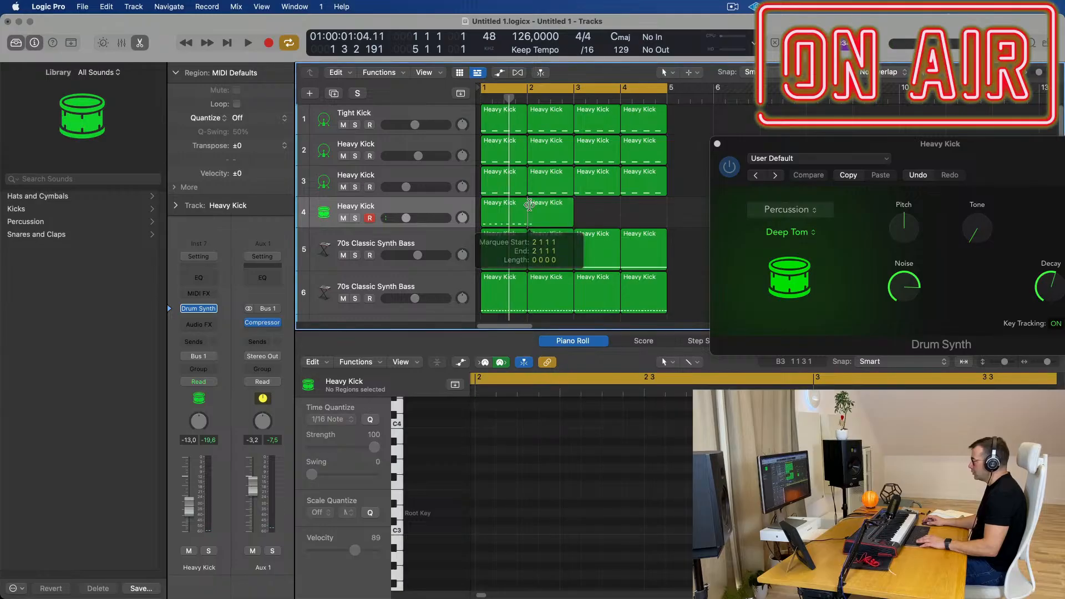
{"action": "left_click", "coordinate": [547, 208]}
{"action": "key", "text": "Delete"}
{"action": "key", "text": "space"}
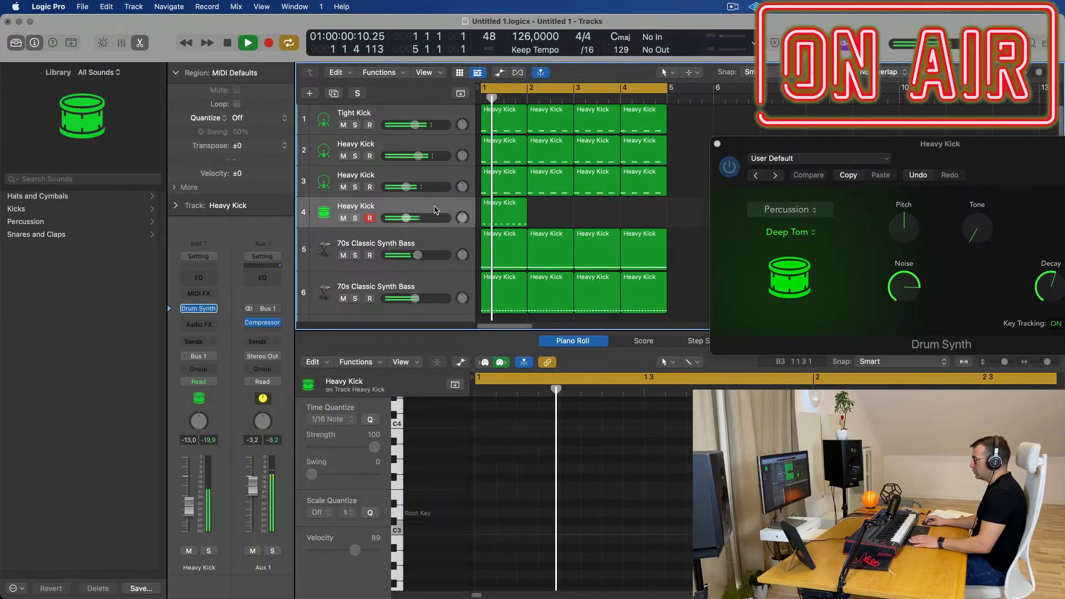
Step: Set the tom track's volume to -6.6 dB during playback and select its one-bar region for note editing
{"action": "key", "text": "space"}
{"action": "key", "text": "space"}
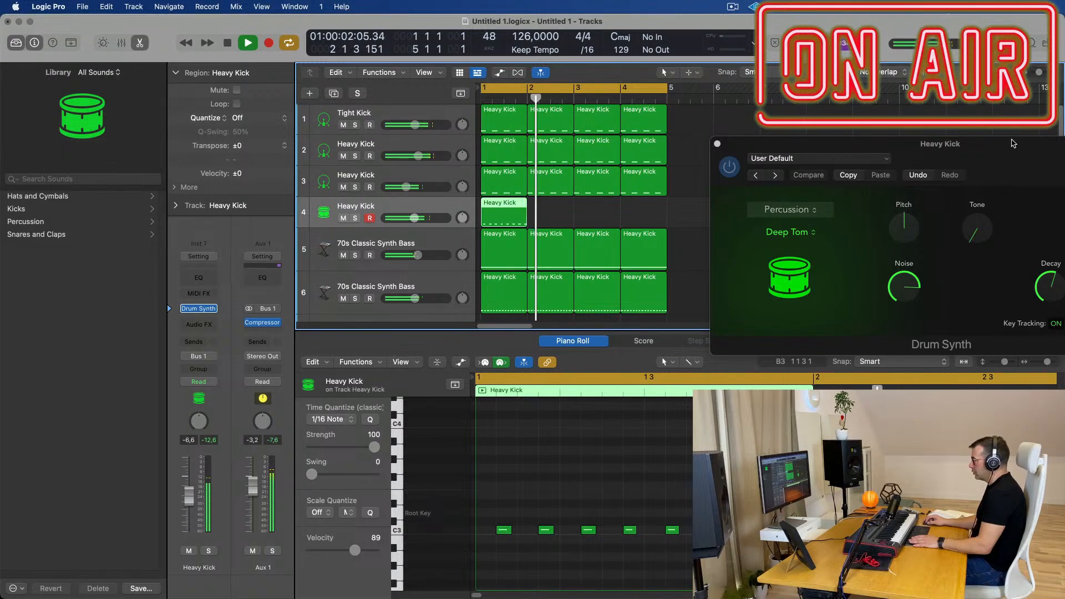
{"action": "left_click_drag", "start_coordinate": [991, 144], "coordinate": [893, 141]}
{"action": "left_click", "coordinate": [563, 212]}
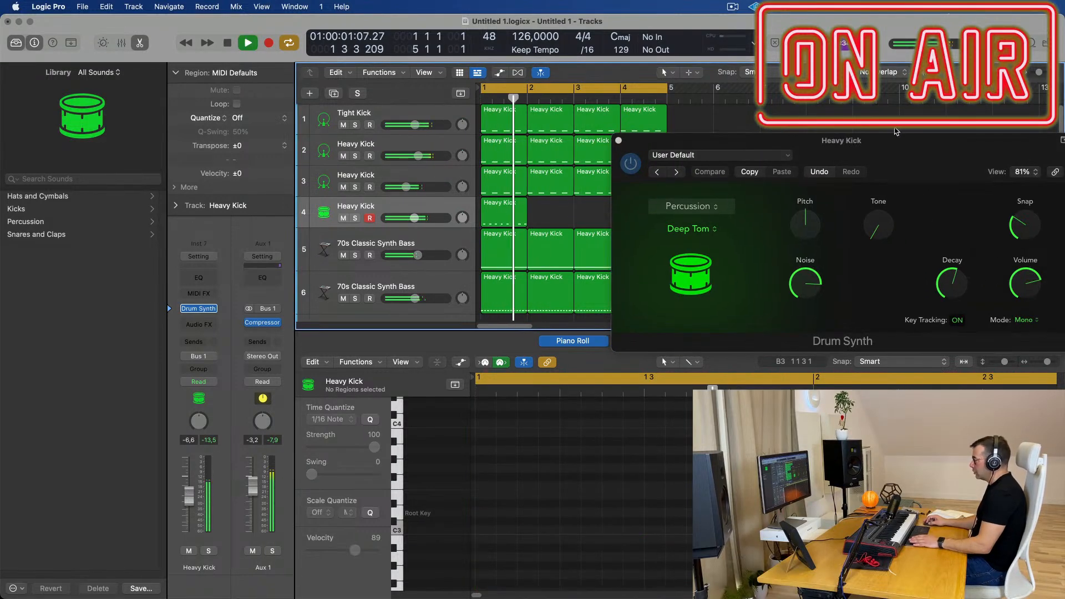
{"action": "left_click_drag", "start_coordinate": [656, 141], "coordinate": [743, 77]}
{"action": "left_click", "coordinate": [504, 216]}
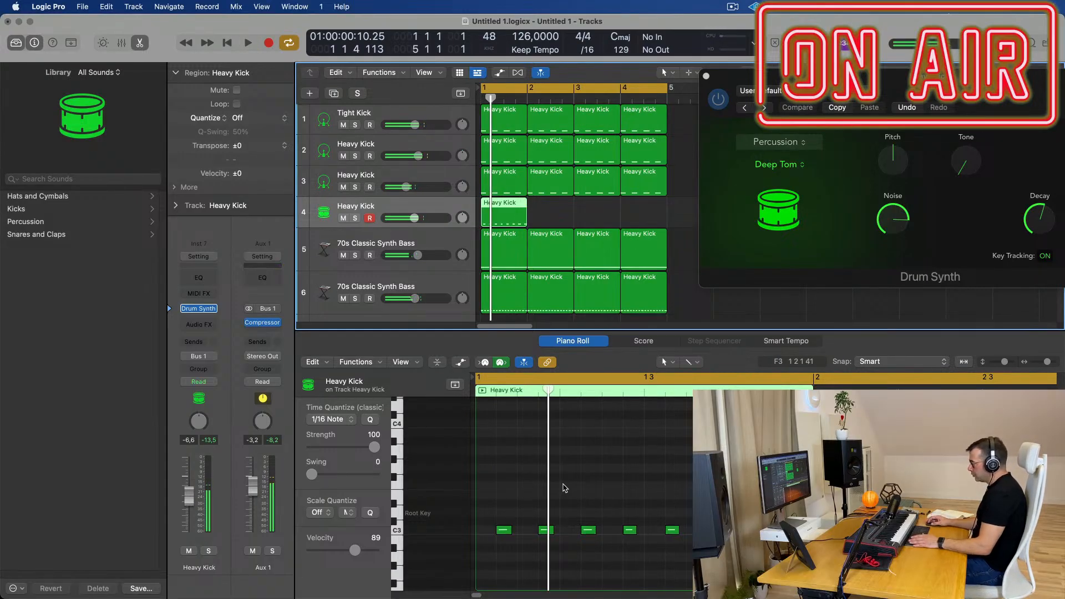
Step: Audition the tom pattern and delete its first note, on the second sixteenth of the bar
{"action": "scroll", "coordinate": [579, 494], "scroll_direction": "right", "scroll_amount": 5}
{"action": "scroll", "coordinate": [583, 494], "scroll_direction": "left", "scroll_amount": 2}
{"action": "scroll", "coordinate": [582, 496], "scroll_direction": "left", "scroll_amount": 3}
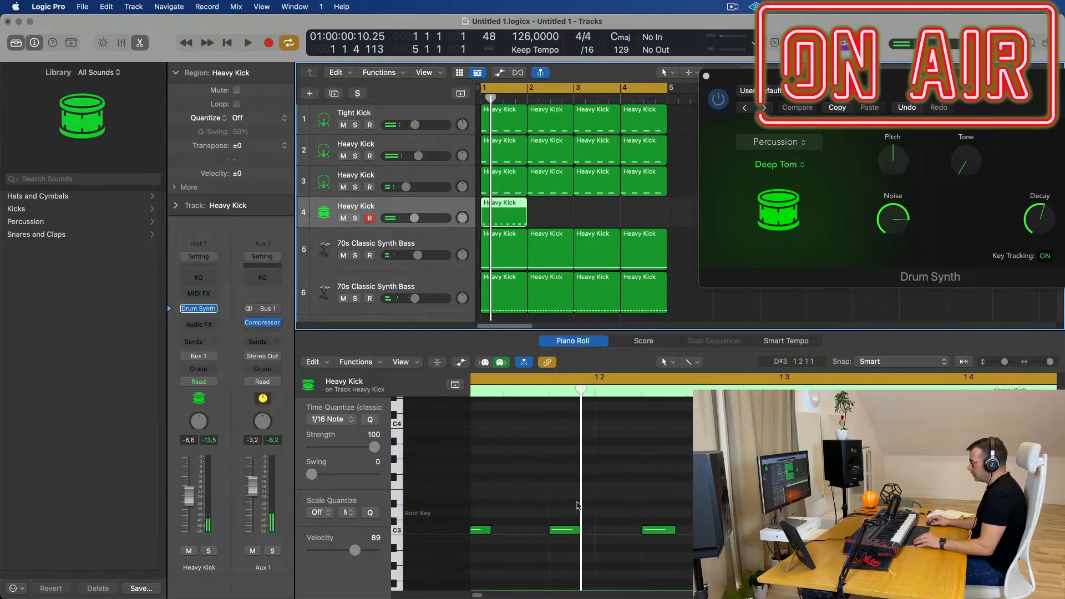
{"action": "left_click_drag", "start_coordinate": [534, 495], "coordinate": [518, 557]}
{"action": "key", "text": "space"}
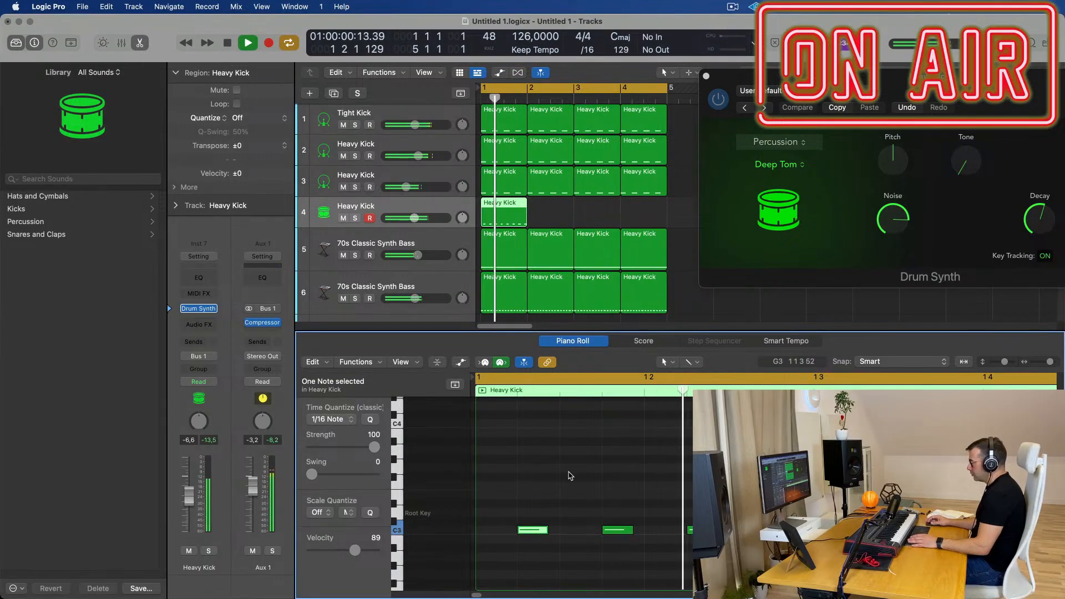
{"action": "key", "text": "space"}
{"action": "scroll", "coordinate": [607, 482], "scroll_direction": "left", "scroll_amount": 2}
{"action": "key", "text": "space"}
{"action": "left_click_drag", "start_coordinate": [541, 504], "coordinate": [513, 533]}
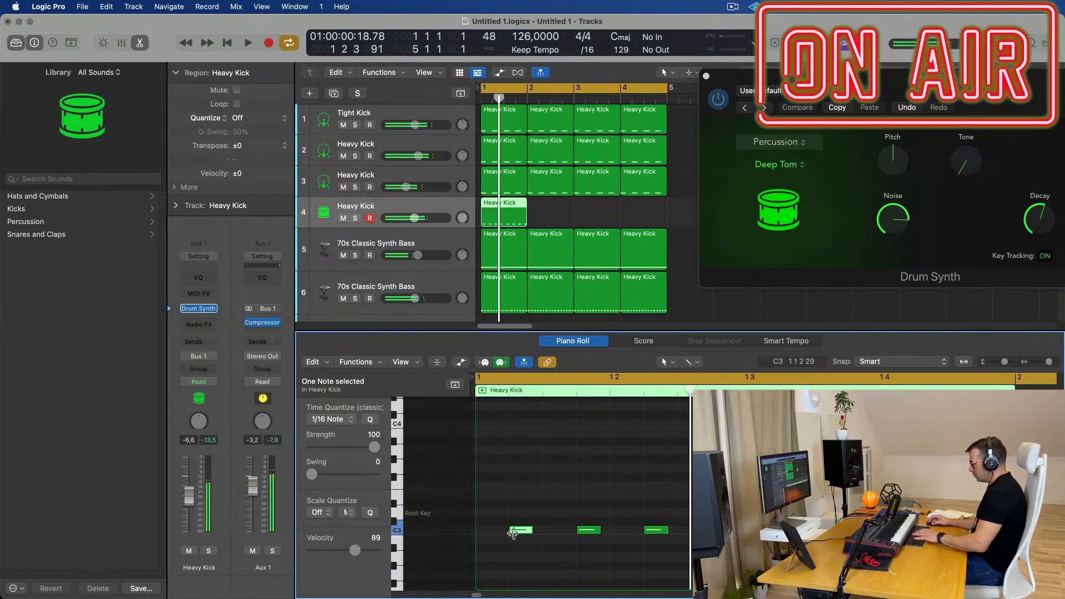
{"action": "key", "text": "space"}
{"action": "key", "text": "space"}
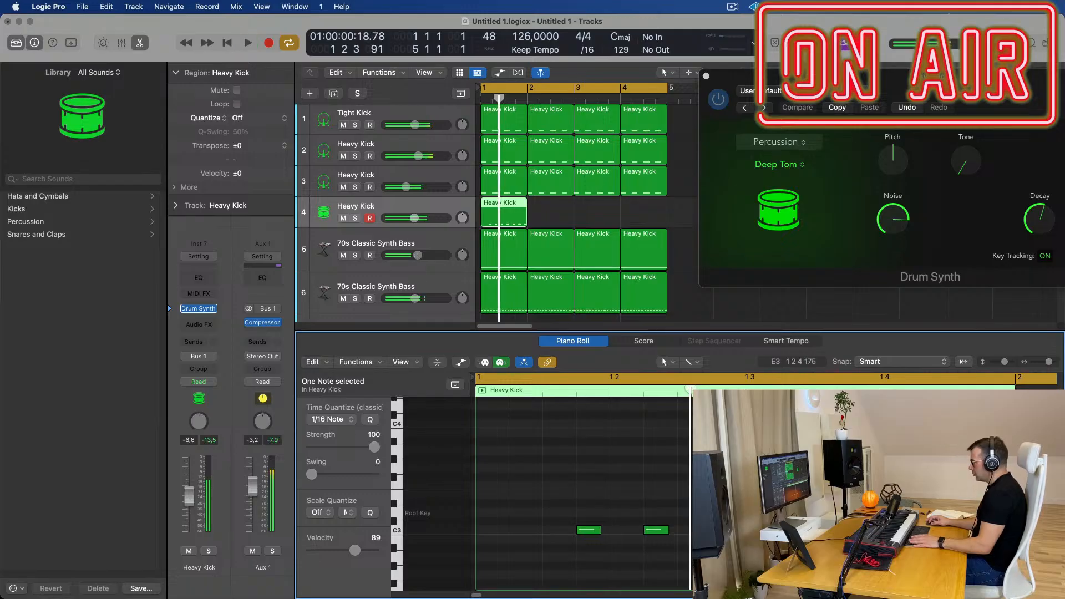
Step: Thin the tom pattern further by deleting its middle notes and the bar's last note while auditioning it
{"action": "key", "text": "space"}
{"action": "scroll", "coordinate": [827, 495], "scroll_direction": "left", "scroll_amount": 1}
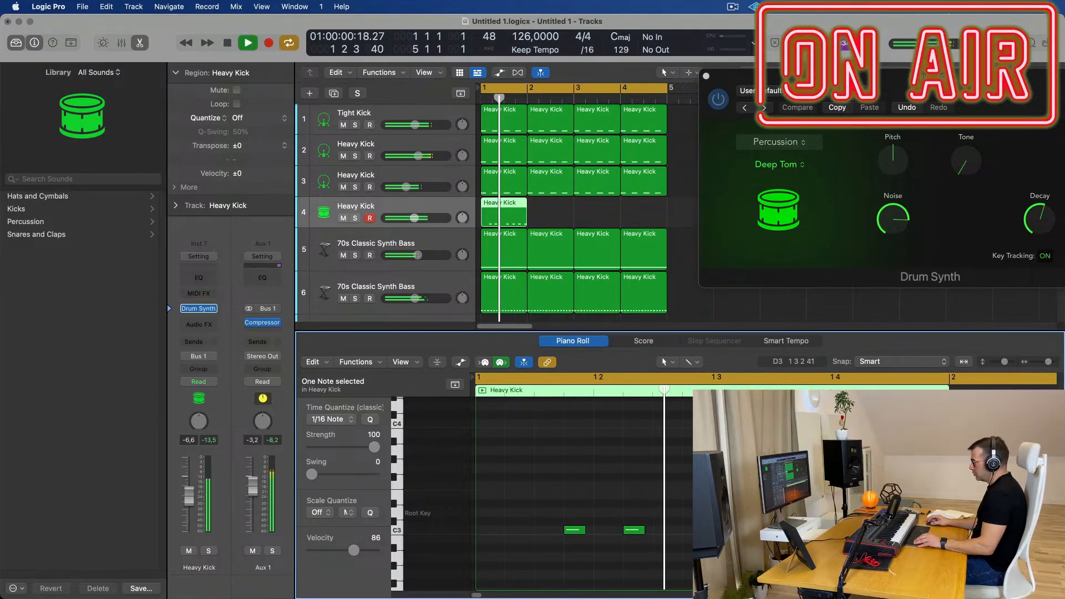
{"action": "key", "text": "space"}
{"action": "key", "text": "space"}
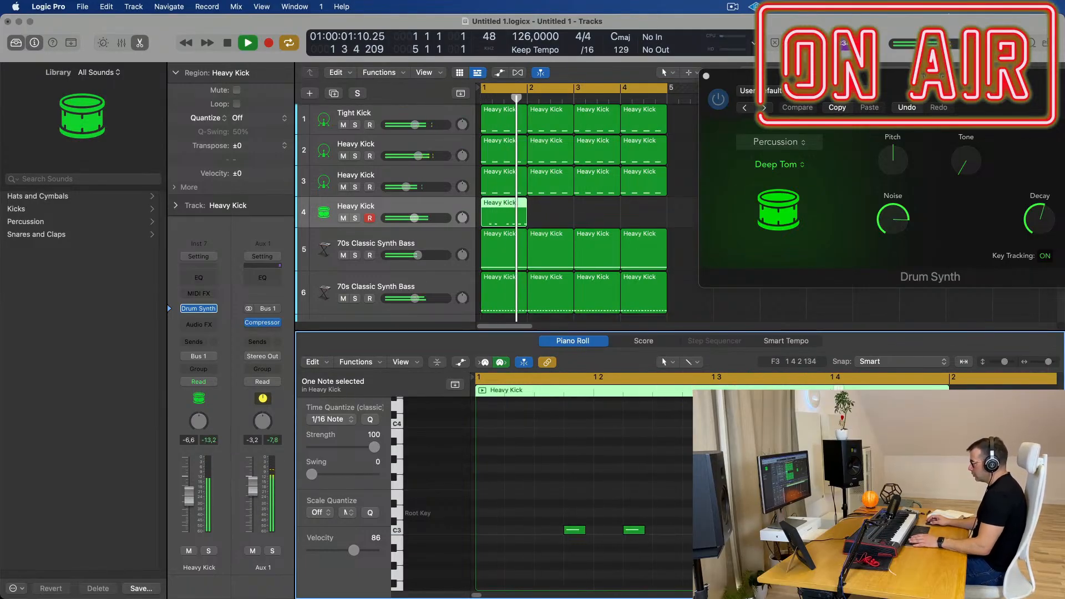
{"action": "key", "text": "space"}
{"action": "key", "text": "space"}
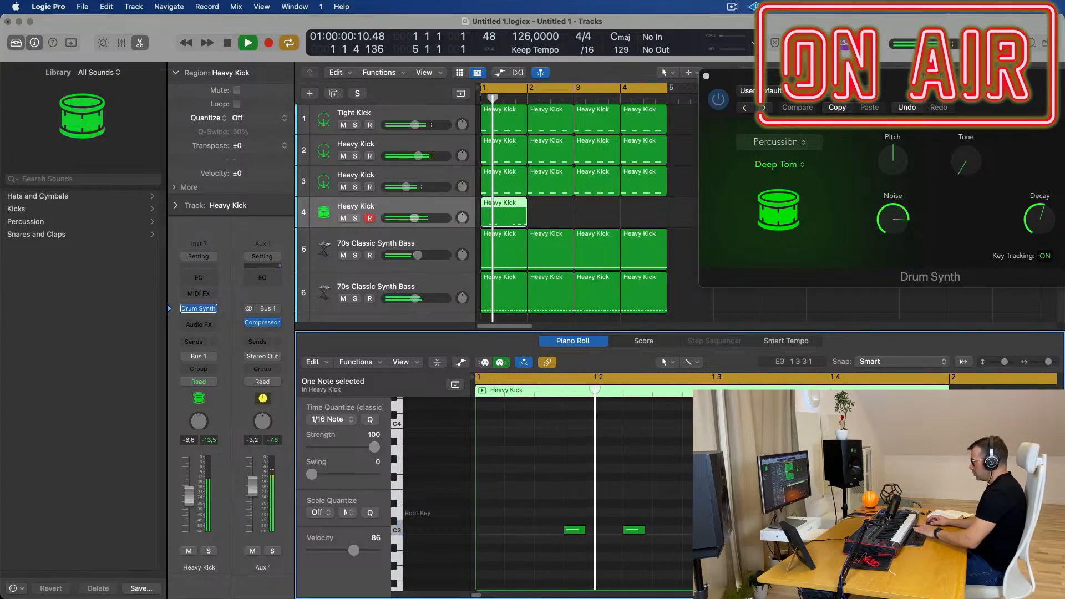
{"action": "left_click", "coordinate": [932, 530]}
{"action": "key", "text": "space"}
{"action": "key", "text": "space"}
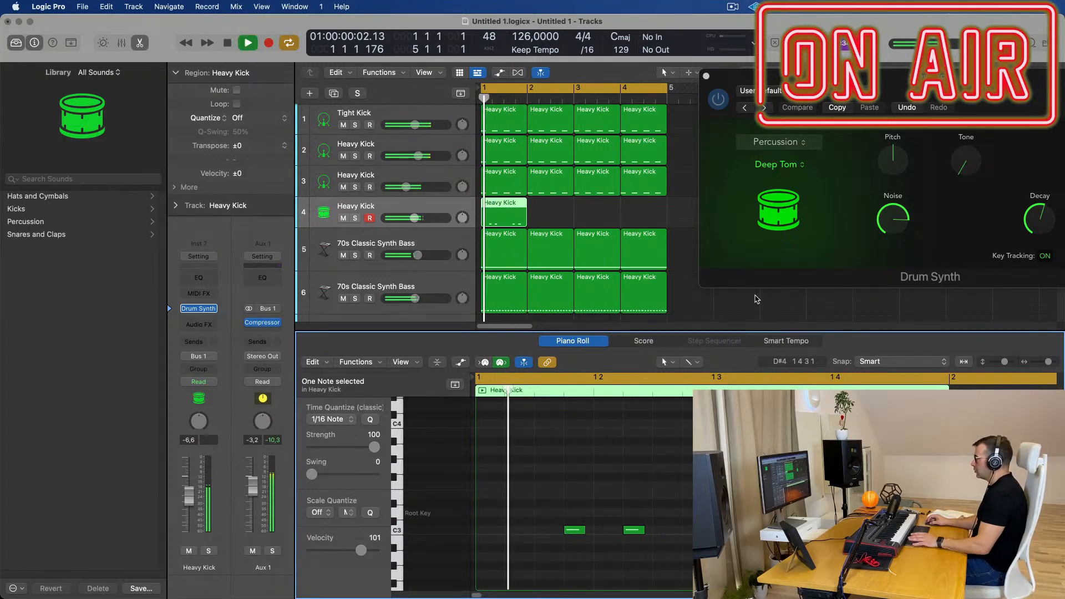
Step: Repeat the one-bar tom region three times to fill bars 1 to 4, and play the result
{"action": "left_click_drag", "start_coordinate": [592, 217], "coordinate": [468, 218]}
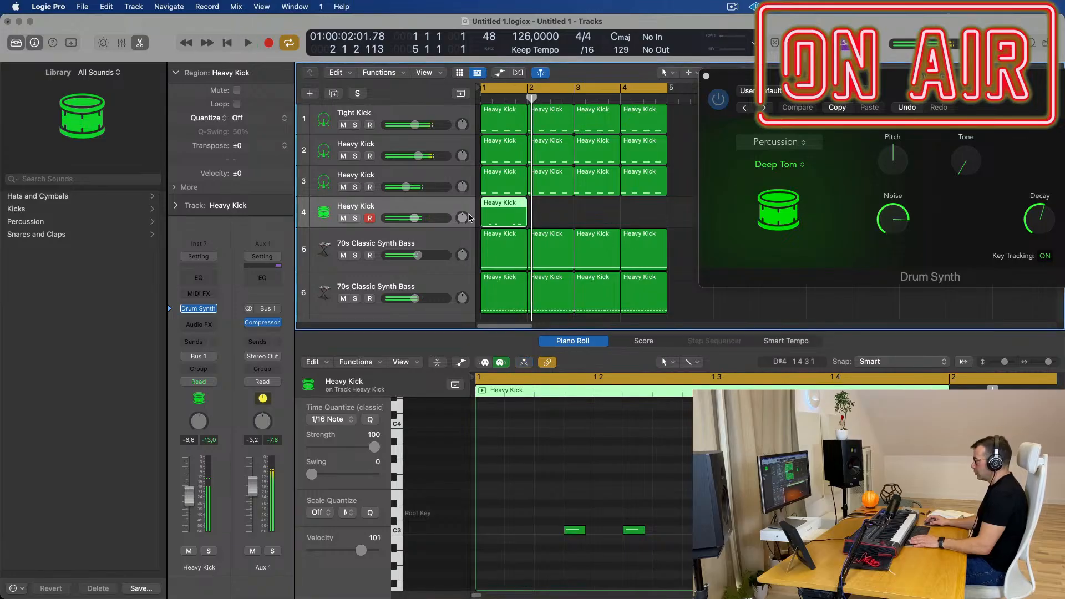
{"action": "key", "text": "super+r"}
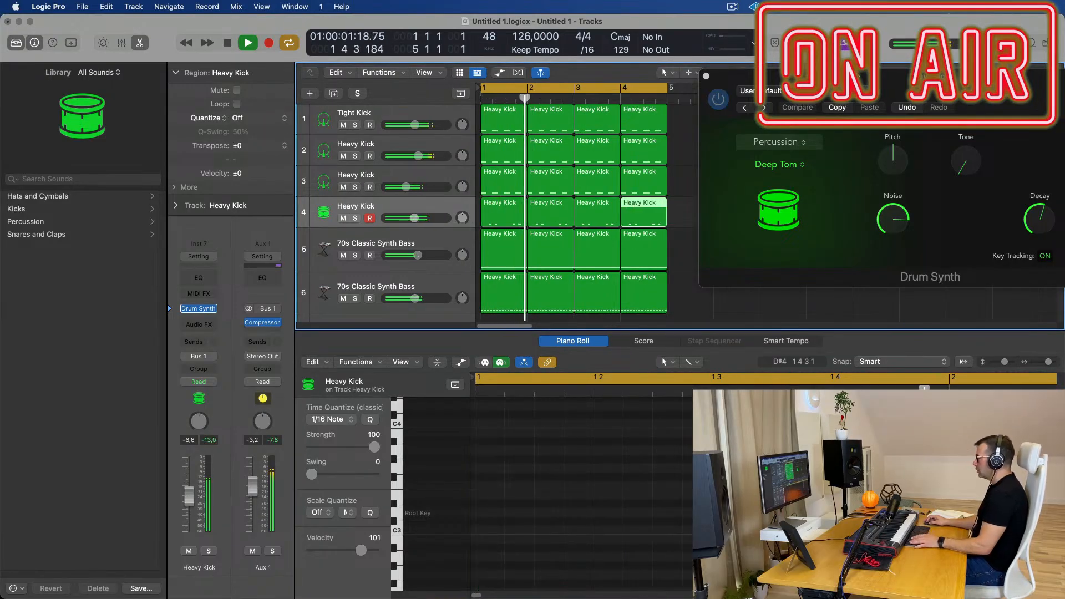
{"action": "left_click_drag", "start_coordinate": [863, 78], "coordinate": [527, 133]}
{"action": "key", "text": "space"}
{"action": "key", "text": "space"}
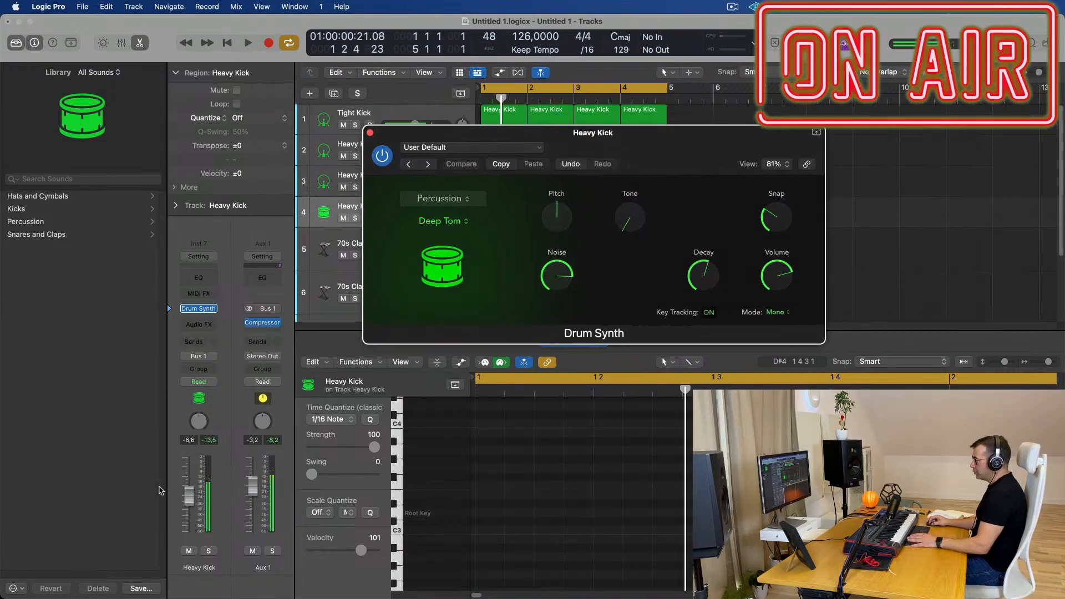
Step: Select all four tom regions, bring the Drum Synth window back into view, and stop playback
{"action": "key", "text": "super+grave"}
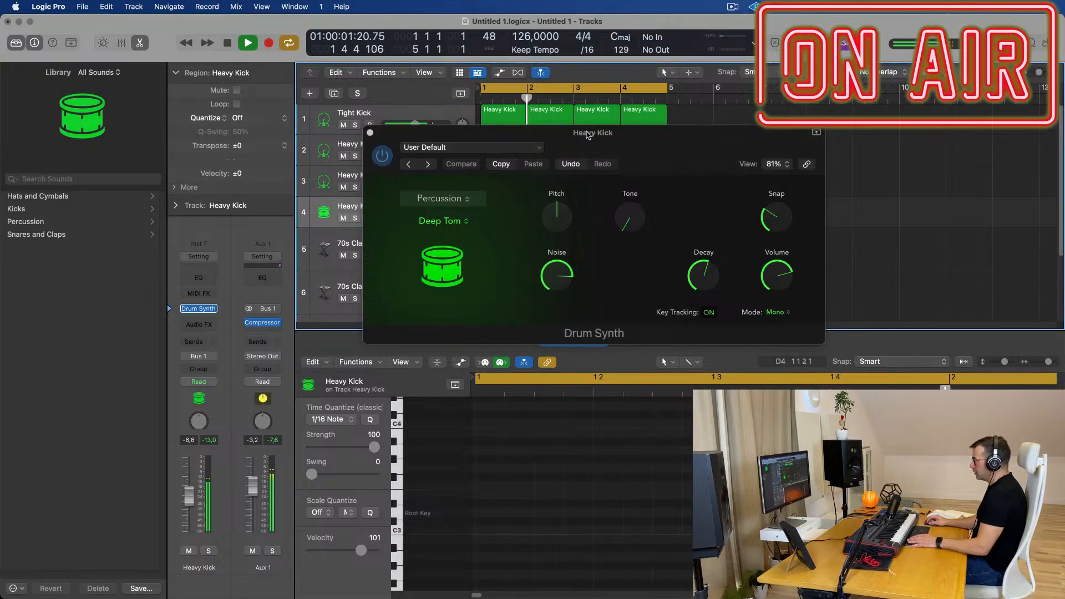
{"action": "left_click_drag", "start_coordinate": [587, 135], "coordinate": [1000, 213]}
{"action": "left_click_drag", "start_coordinate": [706, 203], "coordinate": [487, 214]}
{"action": "left_click_drag", "start_coordinate": [935, 209], "coordinate": [550, 232]}
{"action": "key", "text": "space"}
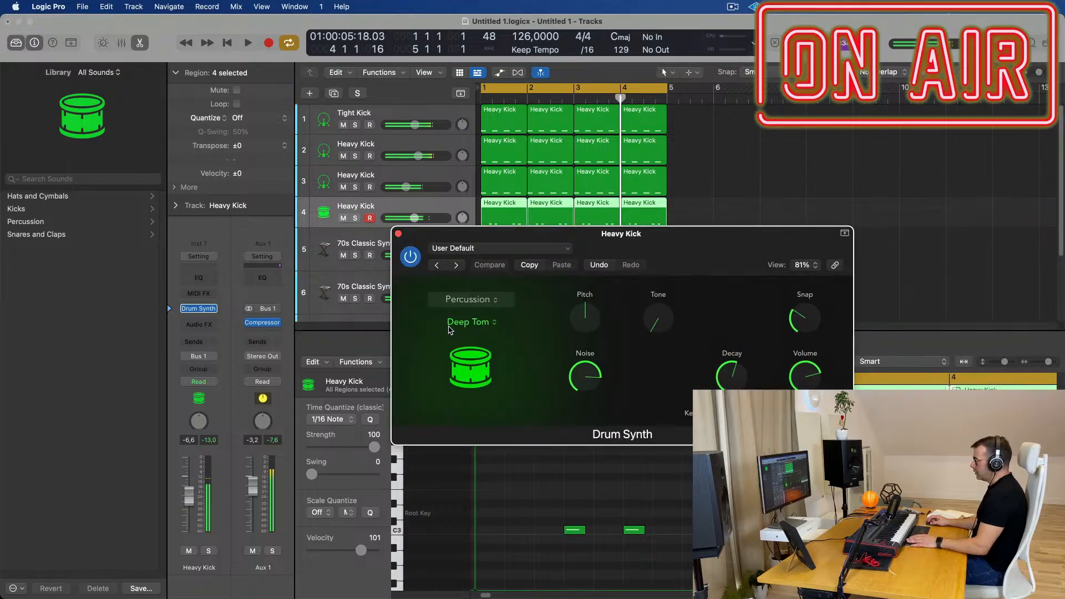
Step: Try the Metal Machine percussion sound on the tom track during playback, and switch back to Deep Tom
{"action": "key", "text": "space"}
{"action": "left_click", "coordinate": [451, 327]}
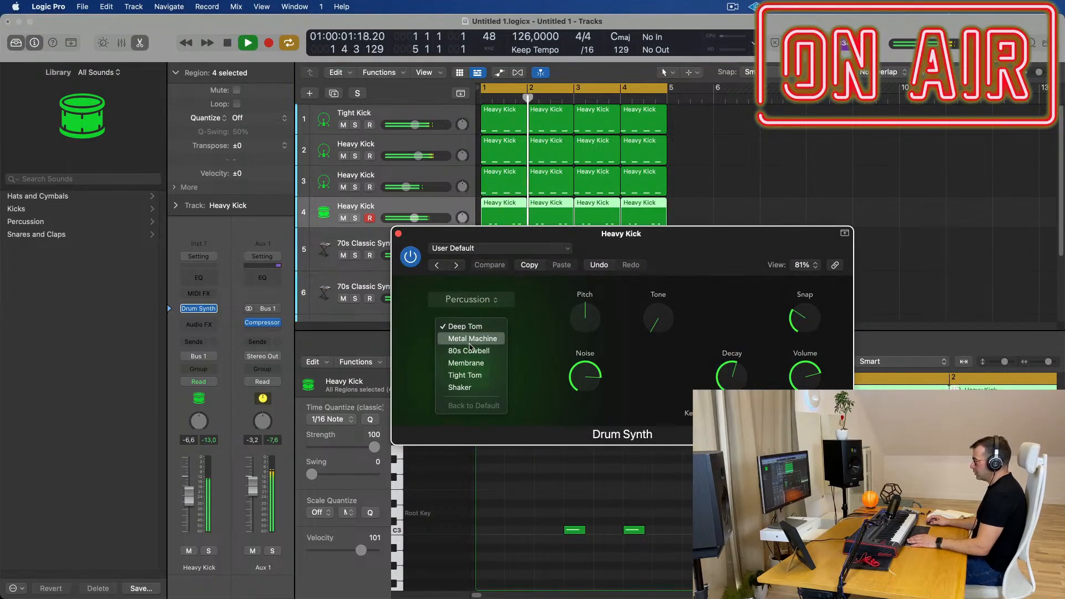
{"action": "left_click", "coordinate": [470, 340]}
{"action": "left_click", "coordinate": [485, 300]}
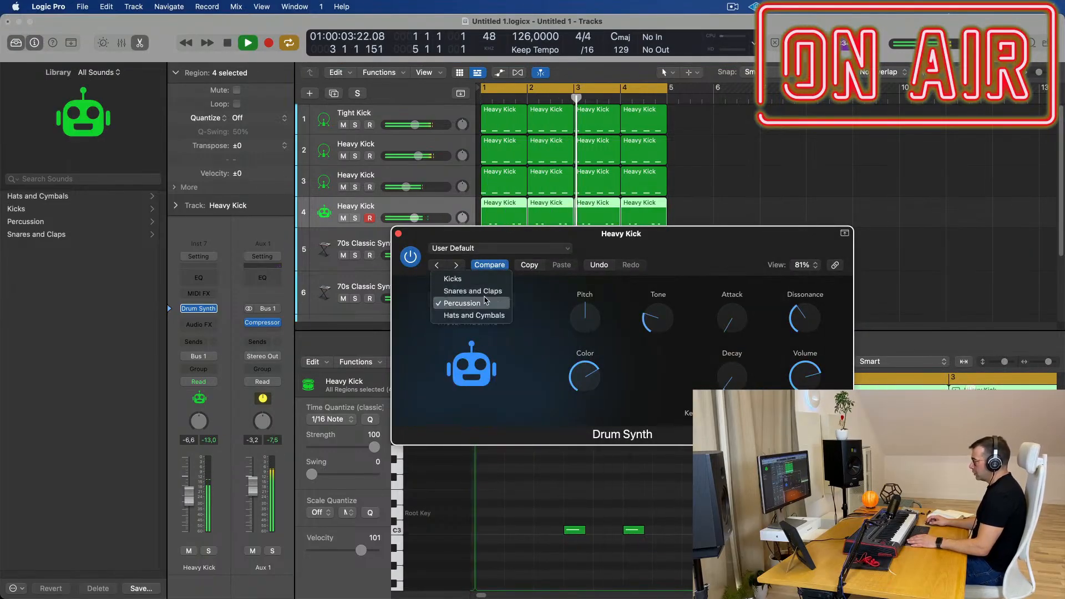
{"action": "left_click", "coordinate": [549, 315]}
{"action": "left_click", "coordinate": [470, 323]}
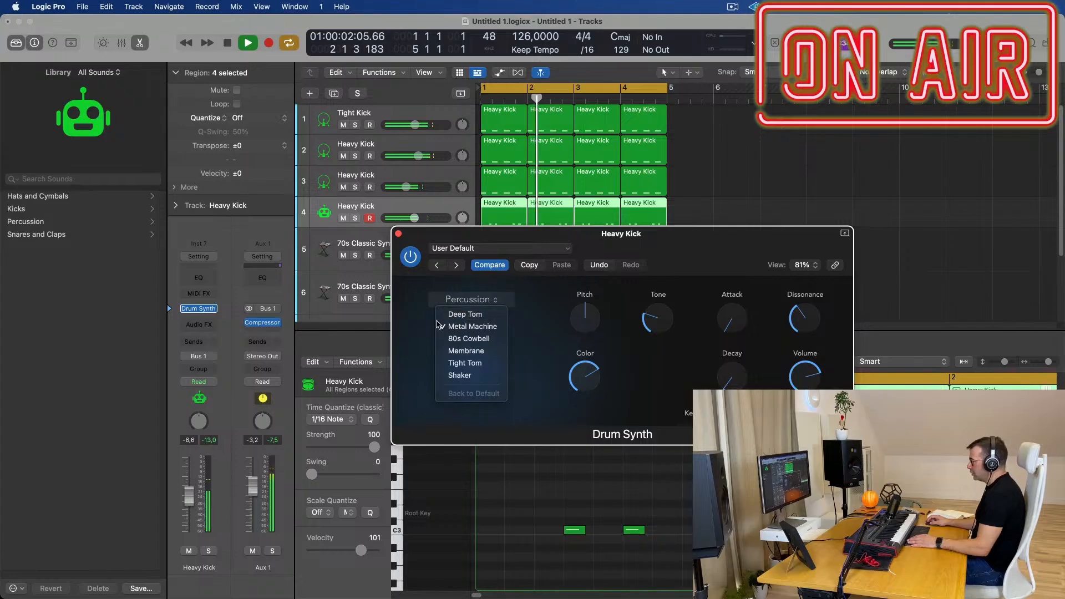
{"action": "left_click", "coordinate": [464, 314]}
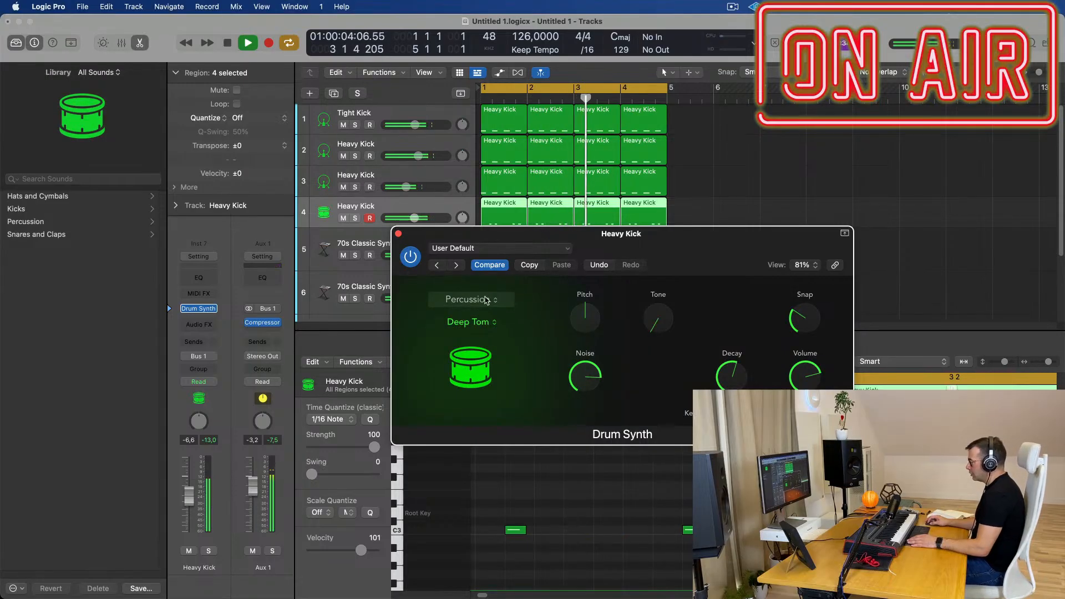
Step: Raise the Deep Tom's Tone to 82.7%, lower its Pitch, and raise the tom track's volume to about -3.7 dB
{"action": "left_click_drag", "start_coordinate": [648, 320], "coordinate": [568, 355]}
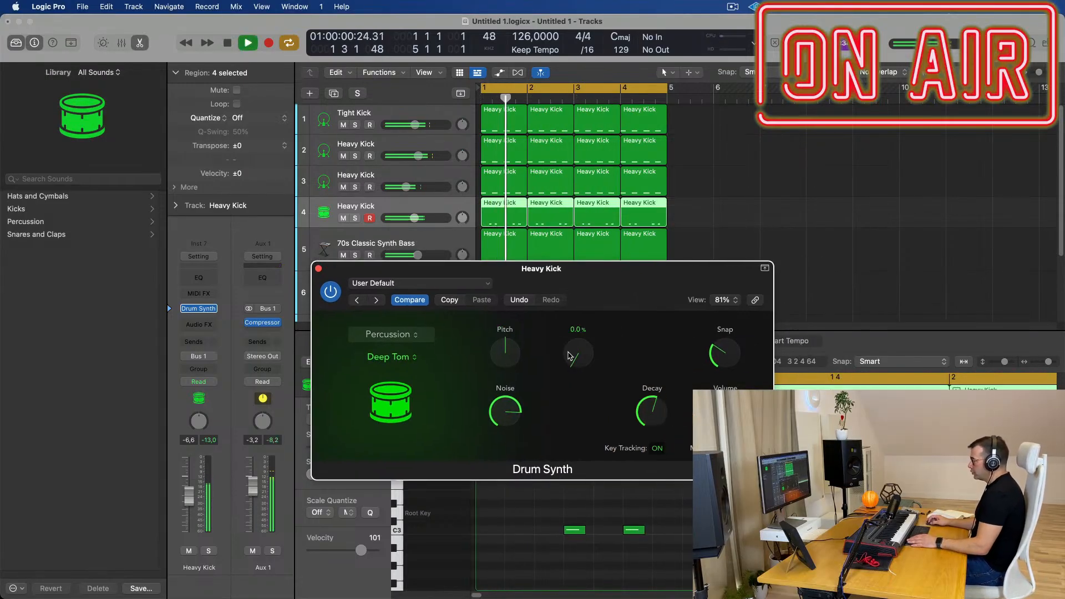
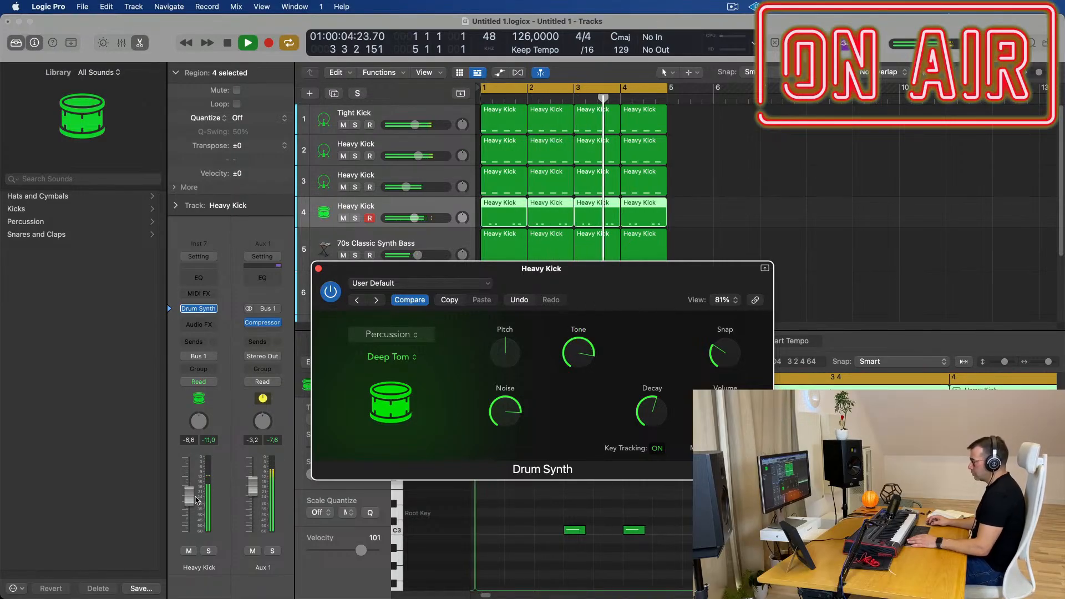
{"action": "left_click_drag", "start_coordinate": [504, 352], "coordinate": [503, 394]}
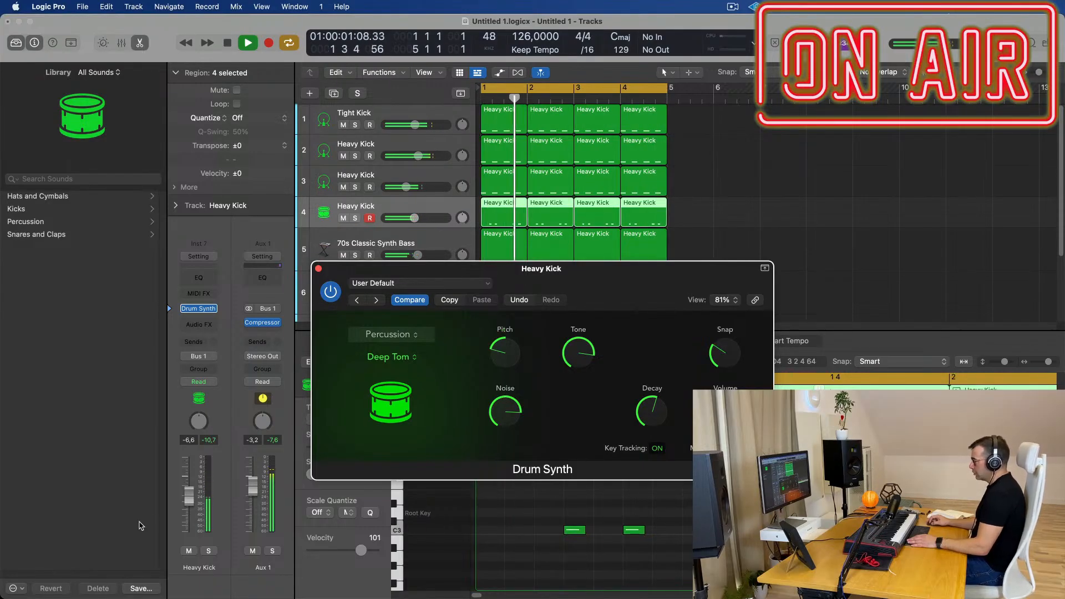
{"action": "left_click", "coordinate": [192, 488]}
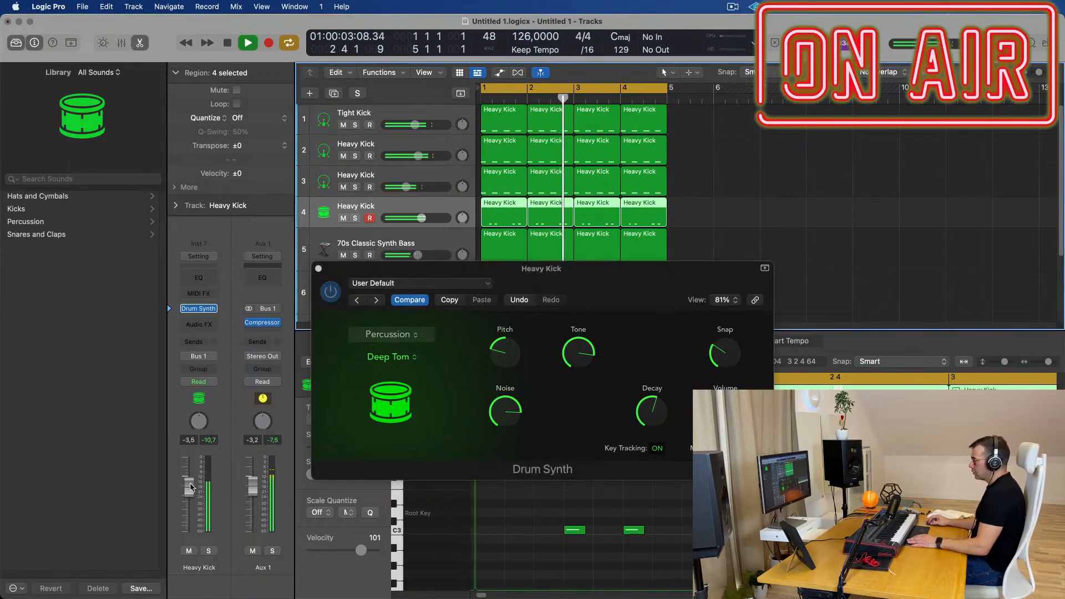
{"action": "left_click_drag", "start_coordinate": [609, 274], "coordinate": [589, 178]}
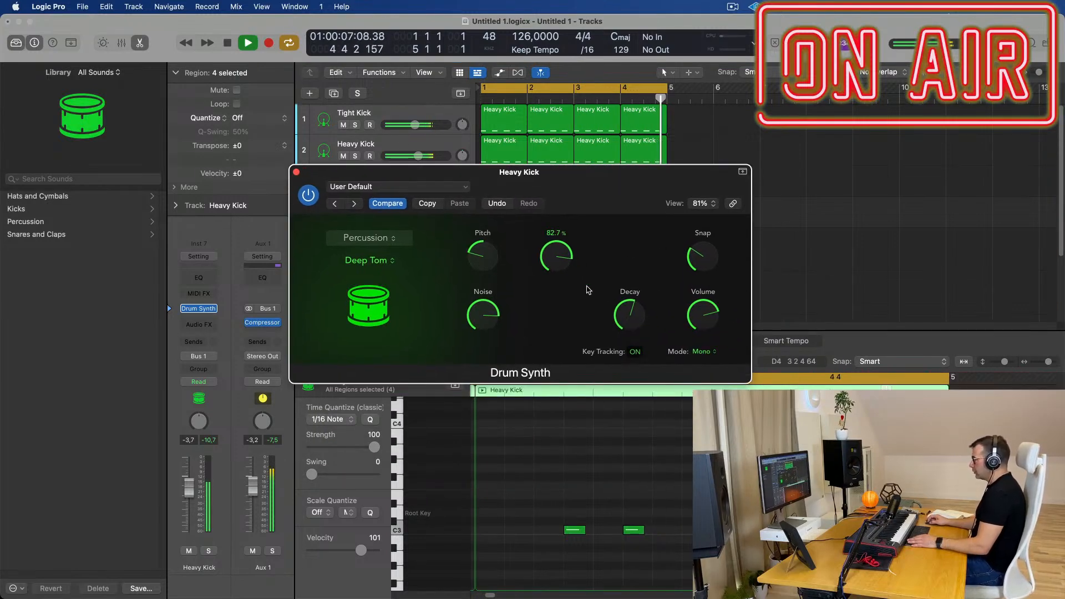
Step: Shape the Deep Tom with a longer Decay, Snap at about 73% and a reduced Noise amount
{"action": "left_click_drag", "start_coordinate": [630, 314], "coordinate": [635, 339]}
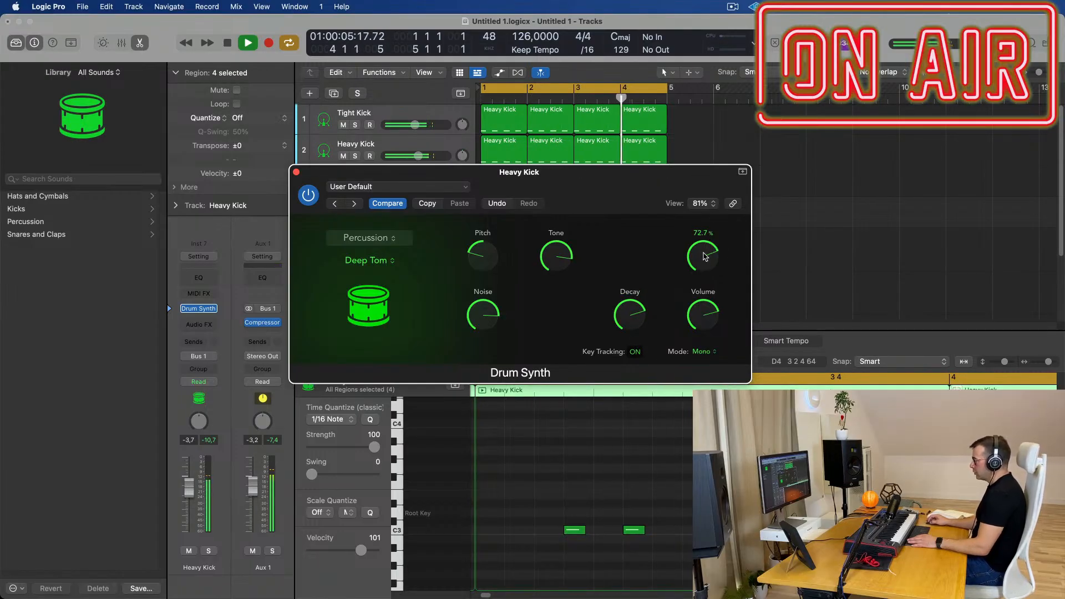
{"action": "left_click_drag", "start_coordinate": [705, 256], "coordinate": [705, 262]}
{"action": "left_click_drag", "start_coordinate": [608, 190], "coordinate": [784, 190]}
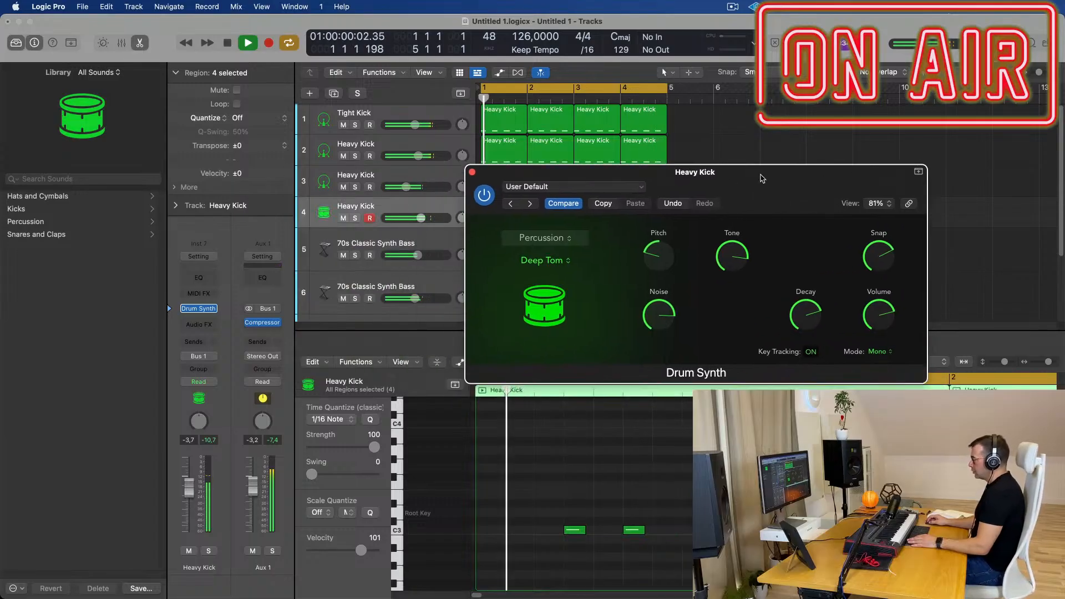
{"action": "left_click_drag", "start_coordinate": [658, 315], "coordinate": [668, 377]}
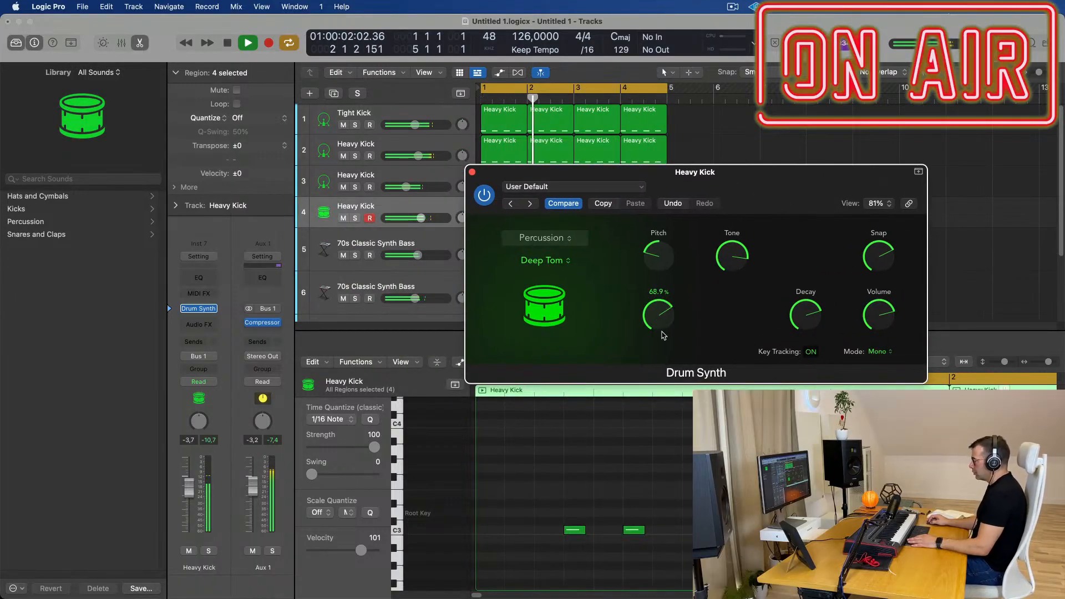
{"action": "left_click_drag", "start_coordinate": [664, 335], "coordinate": [660, 336]}
{"action": "left_click_drag", "start_coordinate": [721, 190], "coordinate": [744, 192]}
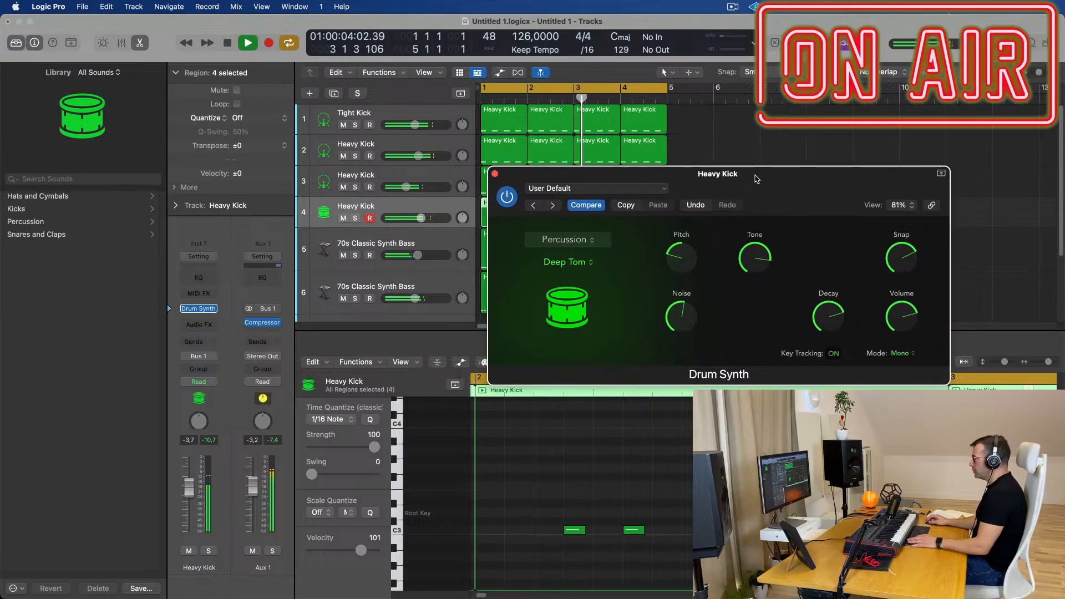
{"action": "left_click", "coordinate": [575, 240]}
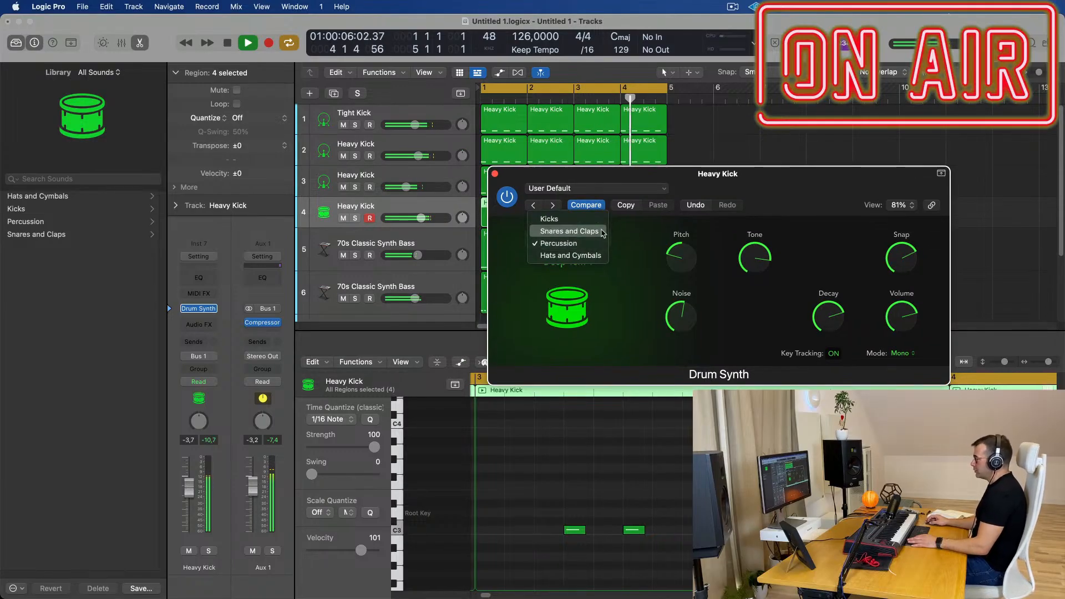
{"action": "left_click", "coordinate": [559, 243]}
{"action": "left_click", "coordinate": [570, 266]}
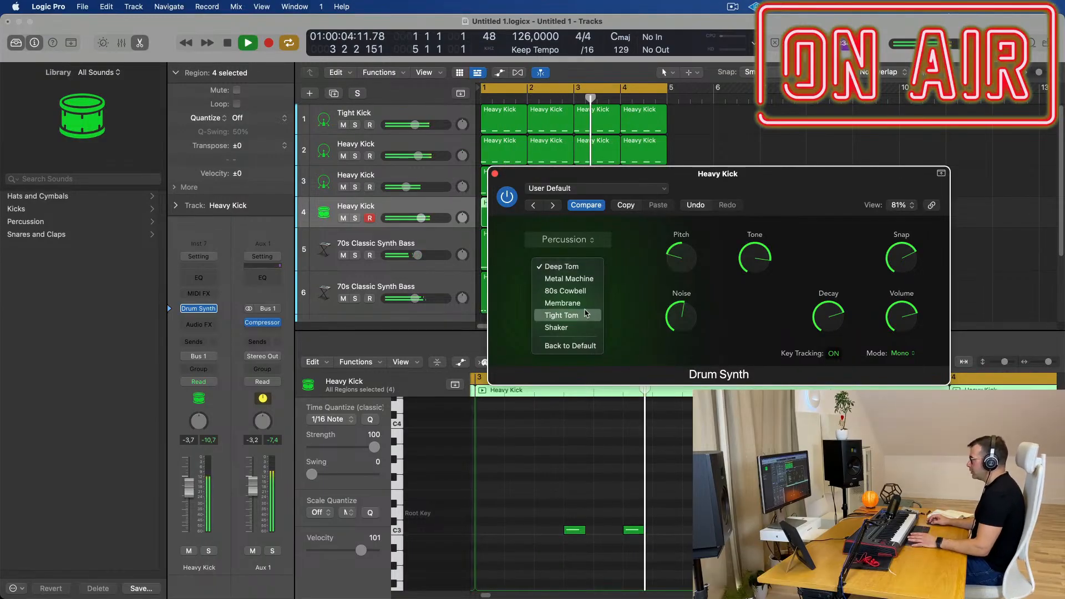
{"action": "left_click", "coordinate": [561, 266]}
Step: Duplicate the Deep Tom track and copy its four regions onto the new track below
{"action": "left_click_drag", "start_coordinate": [591, 175], "coordinate": [802, 168]}
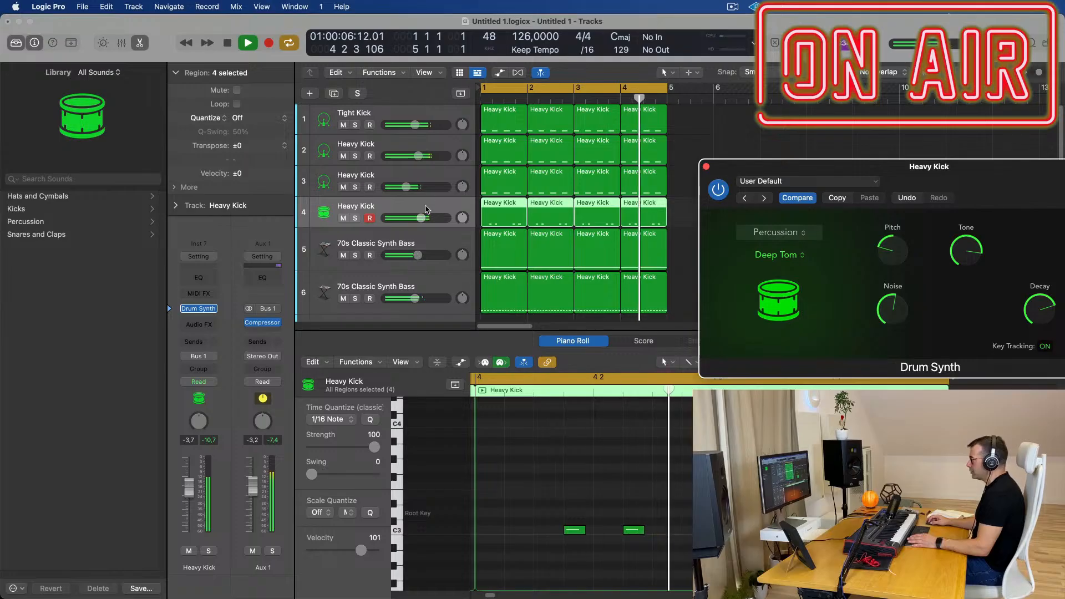
{"action": "left_click", "coordinate": [535, 227]}
{"action": "key", "text": "super+d"}
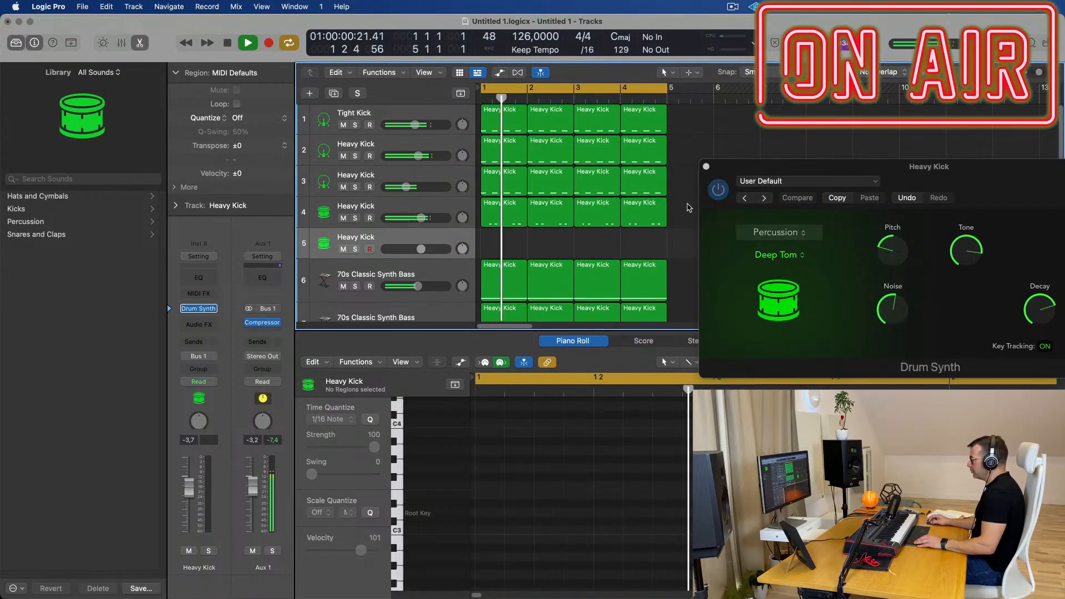
{"action": "left_click_drag", "start_coordinate": [675, 213], "coordinate": [492, 245]}
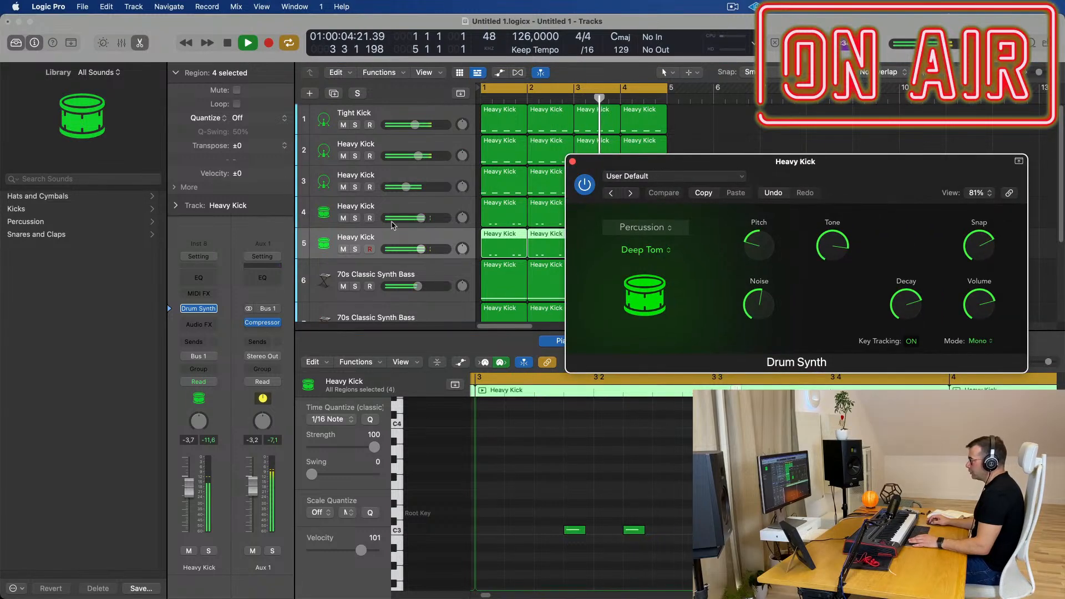
Step: Mute the original tom track, open the duplicate's Drum Synth and change its sound to Tight Tom
{"action": "left_click", "coordinate": [343, 218]}
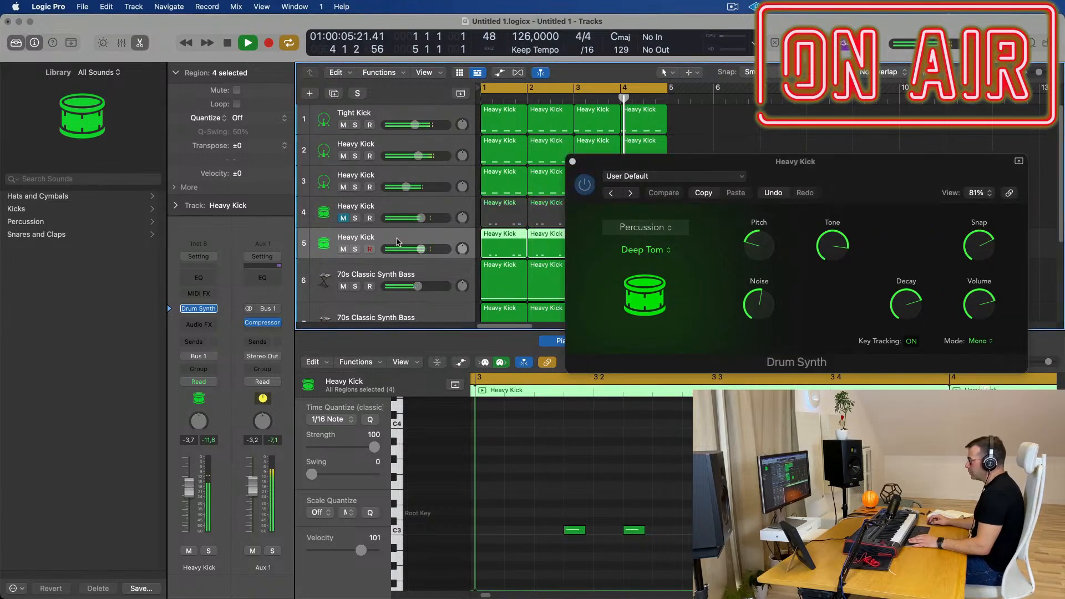
{"action": "left_click", "coordinate": [199, 309]}
{"action": "left_click", "coordinate": [415, 247]}
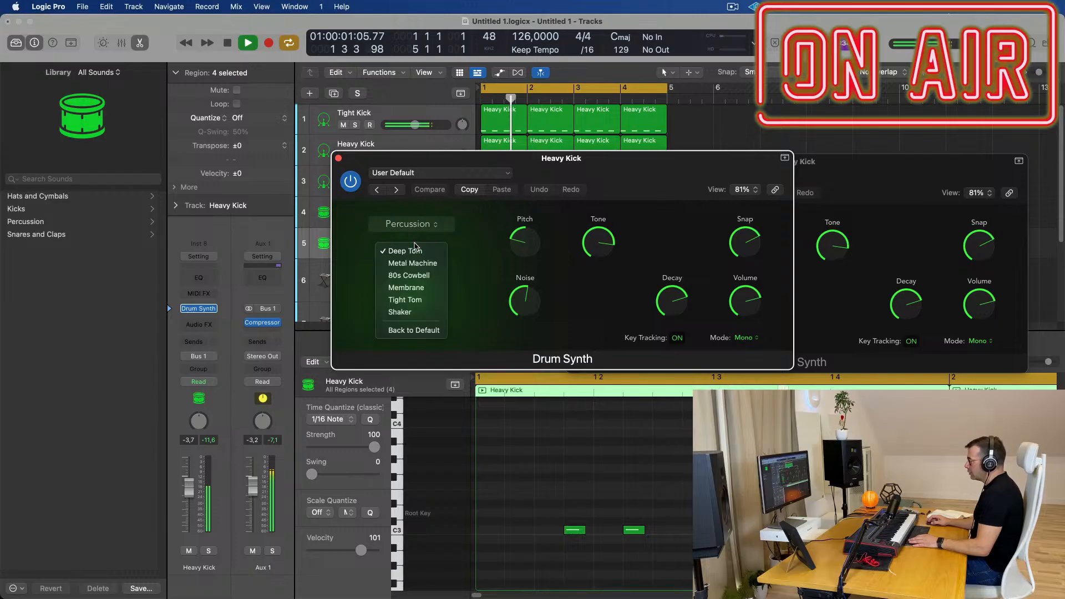
{"action": "left_click", "coordinate": [419, 300]}
{"action": "left_click_drag", "start_coordinate": [489, 212], "coordinate": [551, 338]}
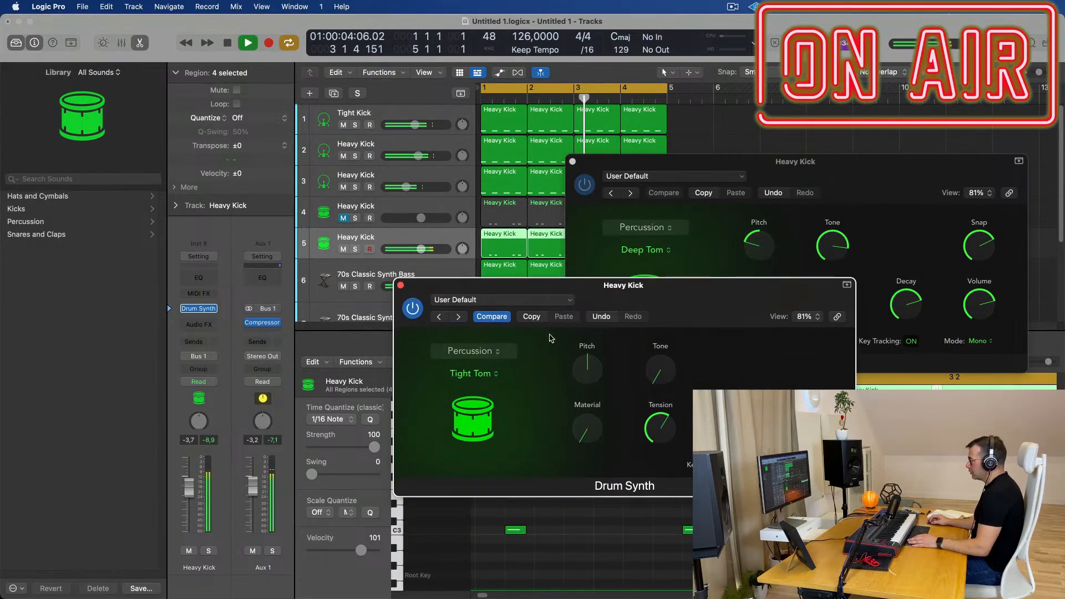
{"action": "left_click", "coordinate": [534, 304]}
{"action": "left_click", "coordinate": [572, 294]}
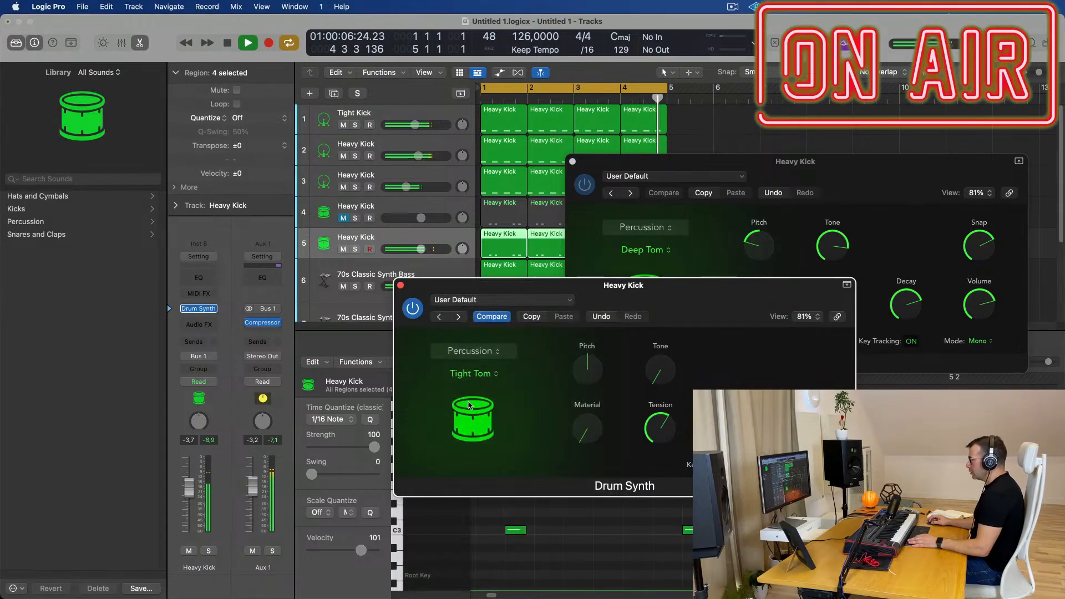
Step: Change the duplicate track's sound to Membrane and close the original tom's Drum Synth window
{"action": "left_click", "coordinate": [482, 372]}
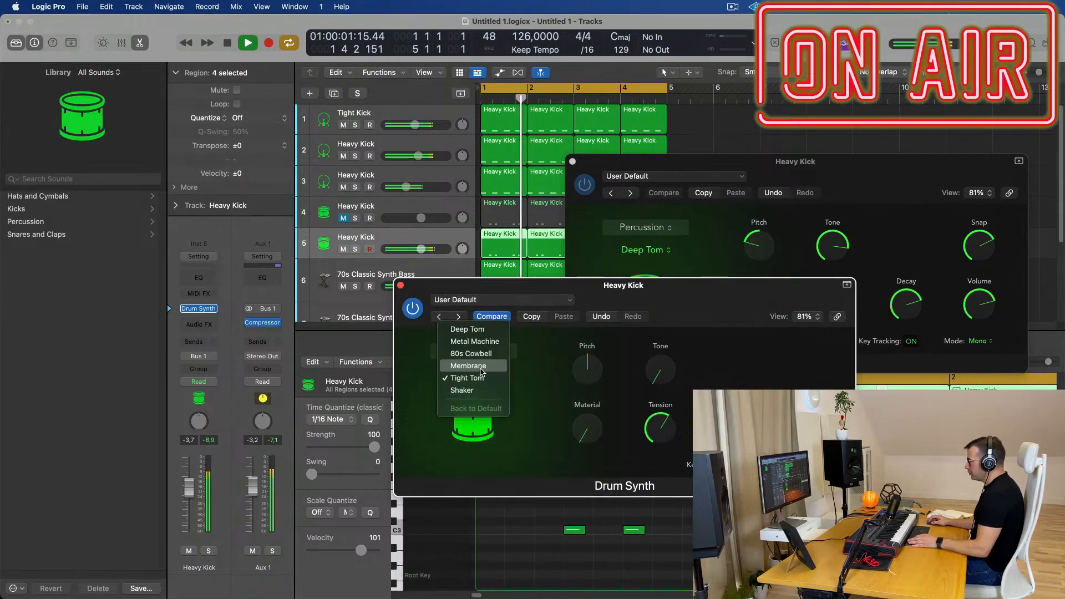
{"action": "left_click", "coordinate": [480, 367]}
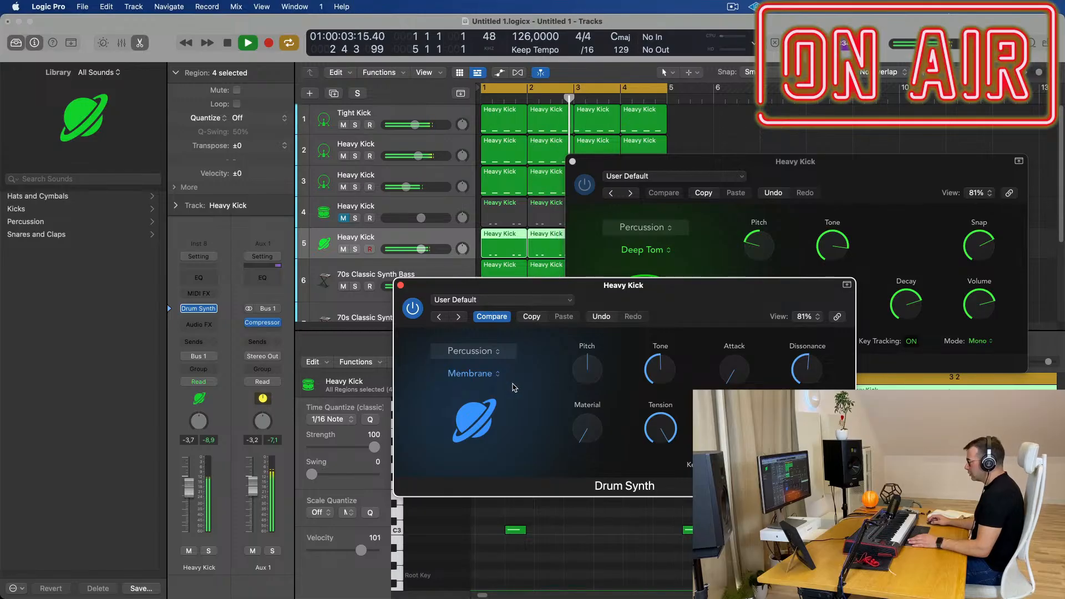
{"action": "left_click_drag", "start_coordinate": [637, 296], "coordinate": [526, 319]}
{"action": "left_click_drag", "start_coordinate": [754, 161], "coordinate": [682, 178]}
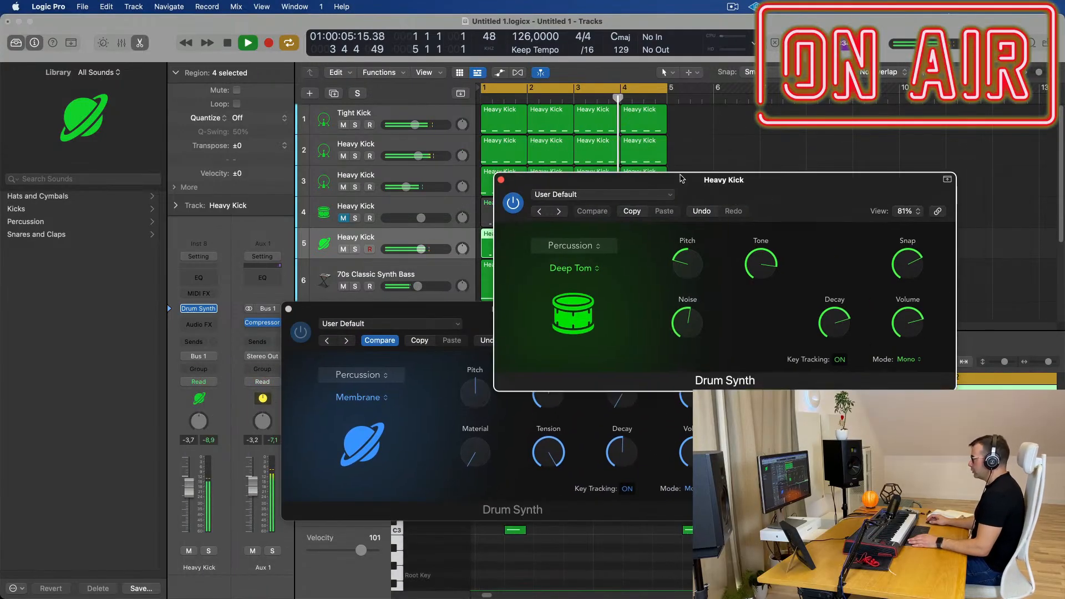
{"action": "left_click", "coordinate": [501, 180]}
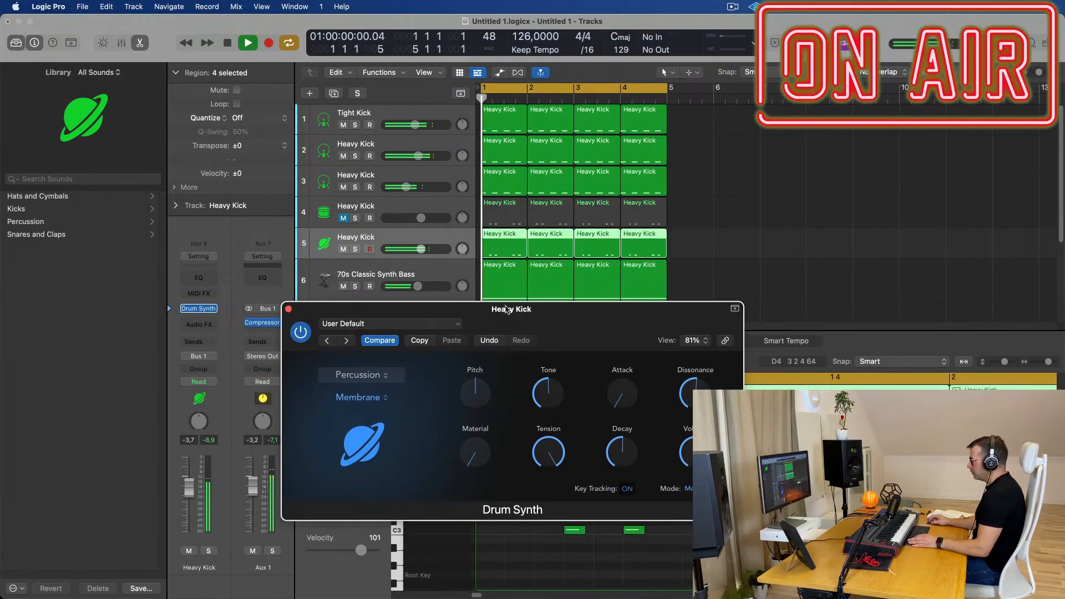
{"action": "left_click_drag", "start_coordinate": [388, 309], "coordinate": [530, 320]}
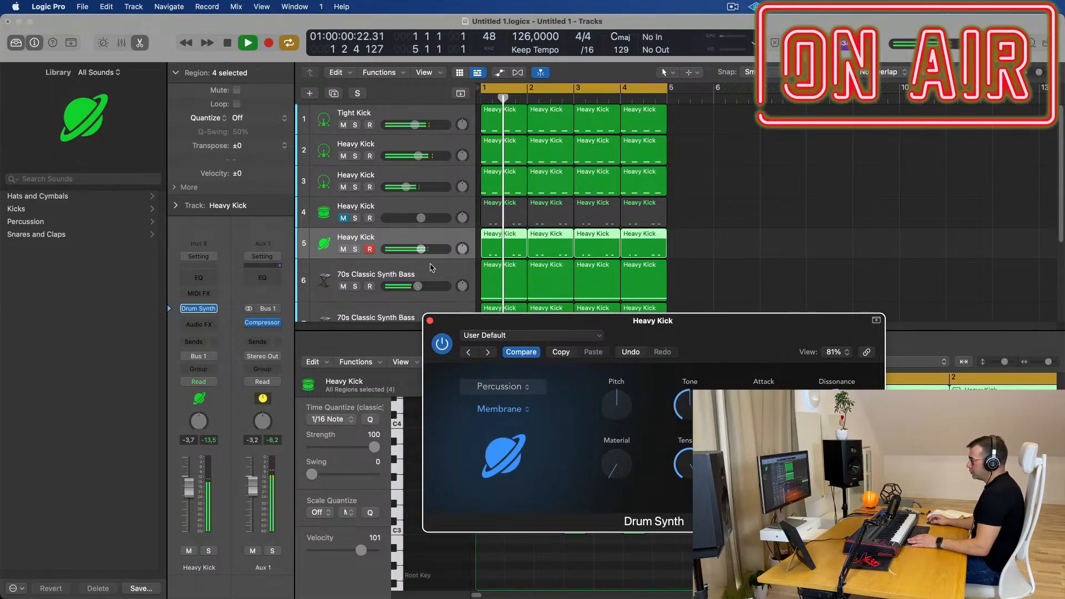
Step: Lower the Membrane track's volume to -4.4 dB and unmute the original Deep Tom track
{"action": "left_click", "coordinate": [391, 239]}
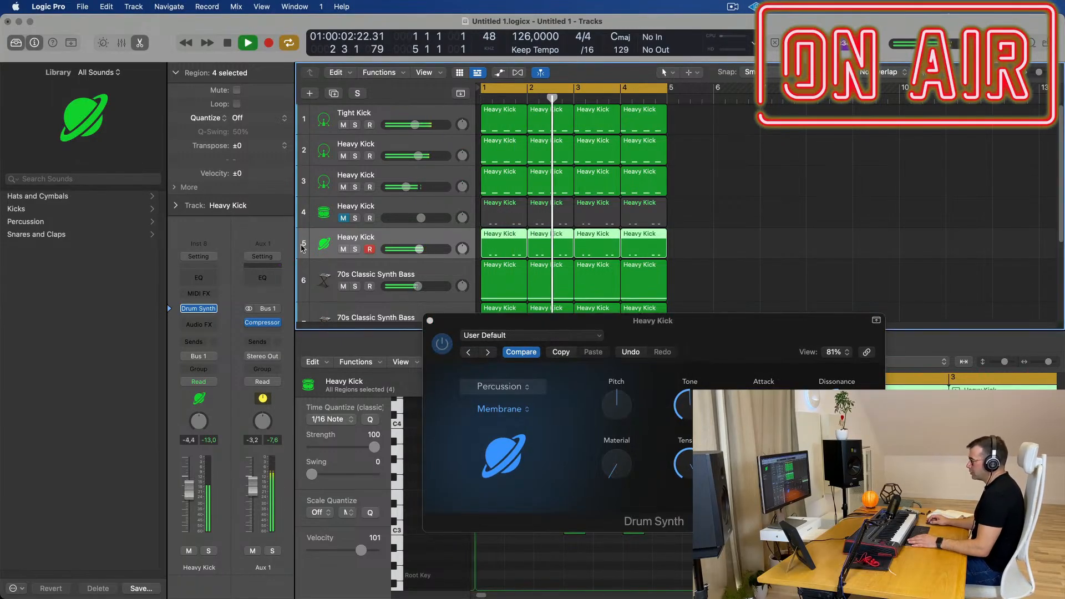
{"action": "left_click", "coordinate": [345, 219]}
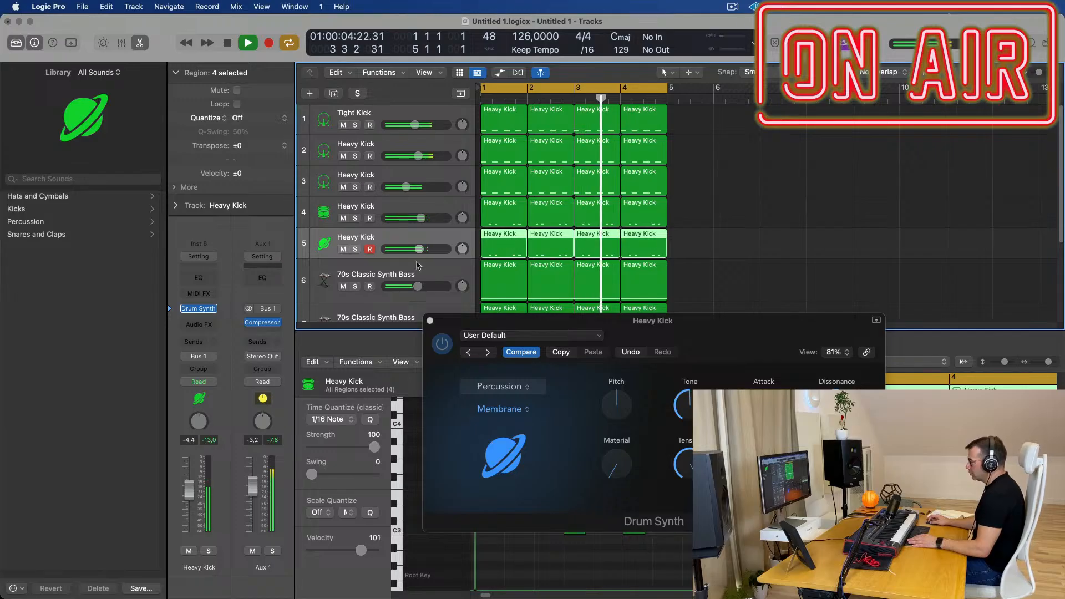
{"action": "left_click_drag", "start_coordinate": [460, 327], "coordinate": [908, 261]}
Step: Show the mixer, select both the Deep Tom and Membrane tracks, and route their output to Stereo Output
{"action": "left_click_drag", "start_coordinate": [700, 205], "coordinate": [492, 235]}
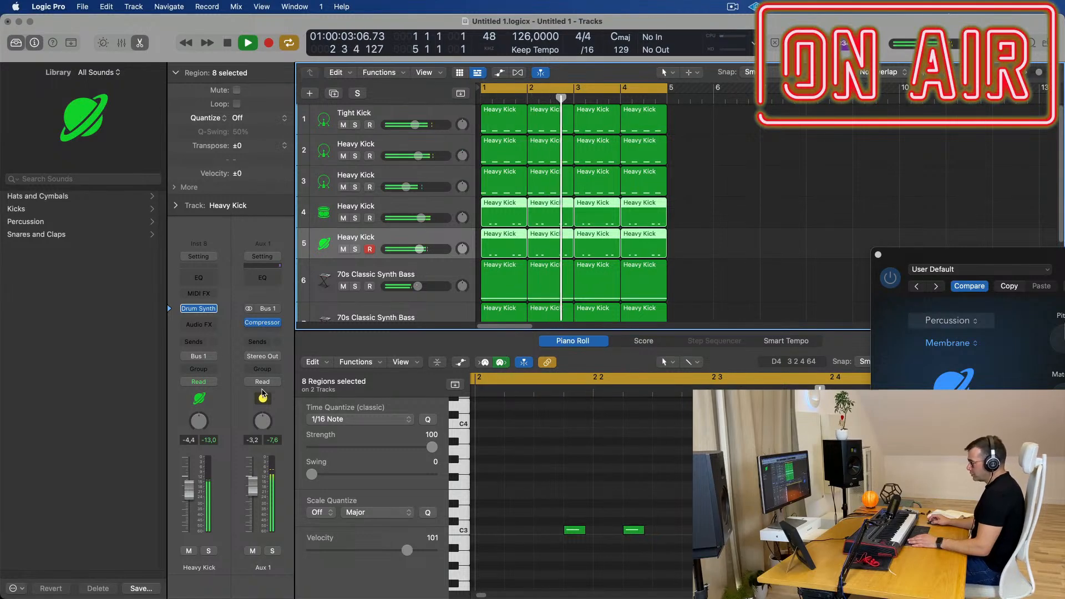
{"action": "key", "text": "x"}
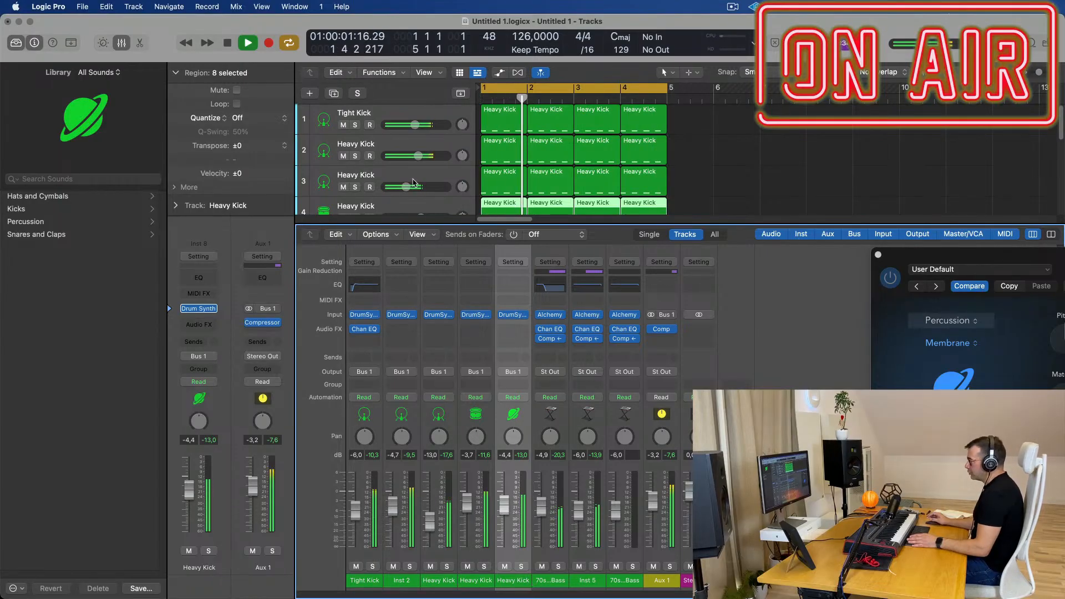
{"action": "scroll", "coordinate": [454, 183], "scroll_direction": "down", "scroll_amount": 3}
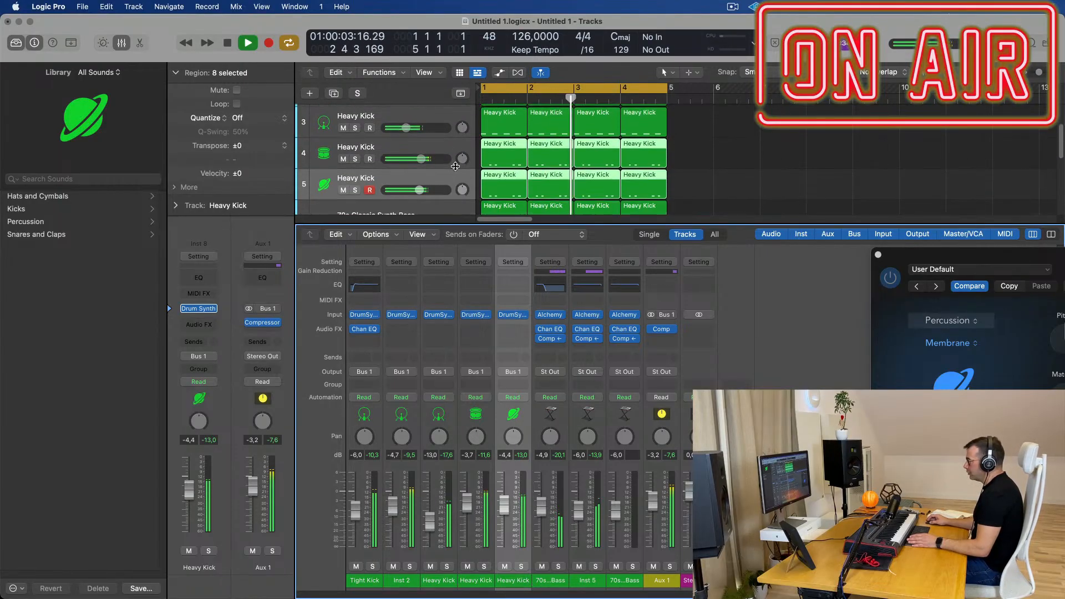
{"action": "left_click", "coordinate": [454, 151]}
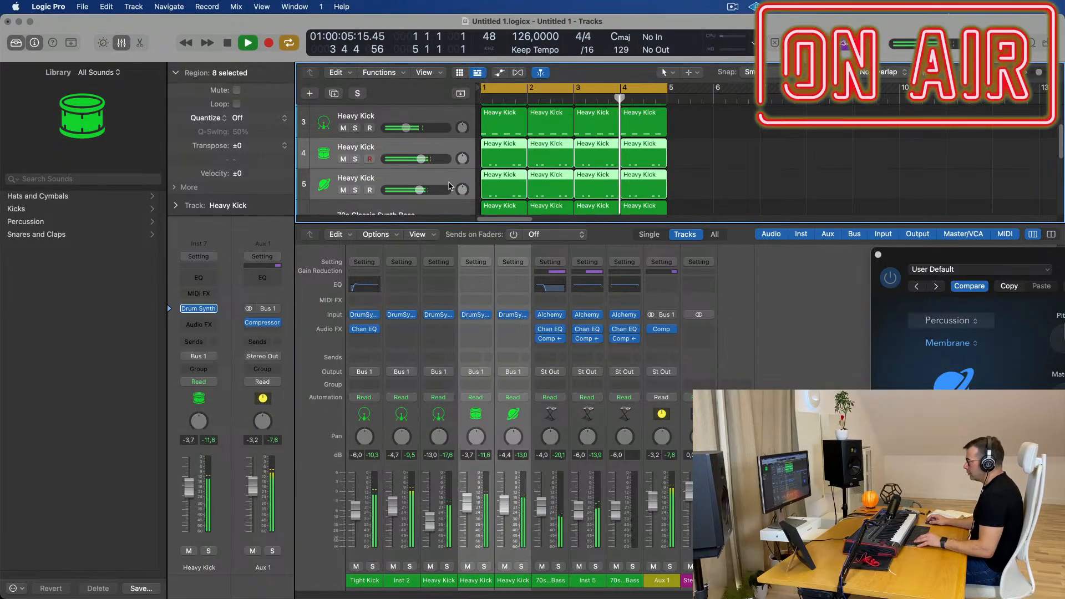
{"action": "left_click", "coordinate": [508, 377]}
{"action": "mouse_move", "coordinate": [525, 414]}
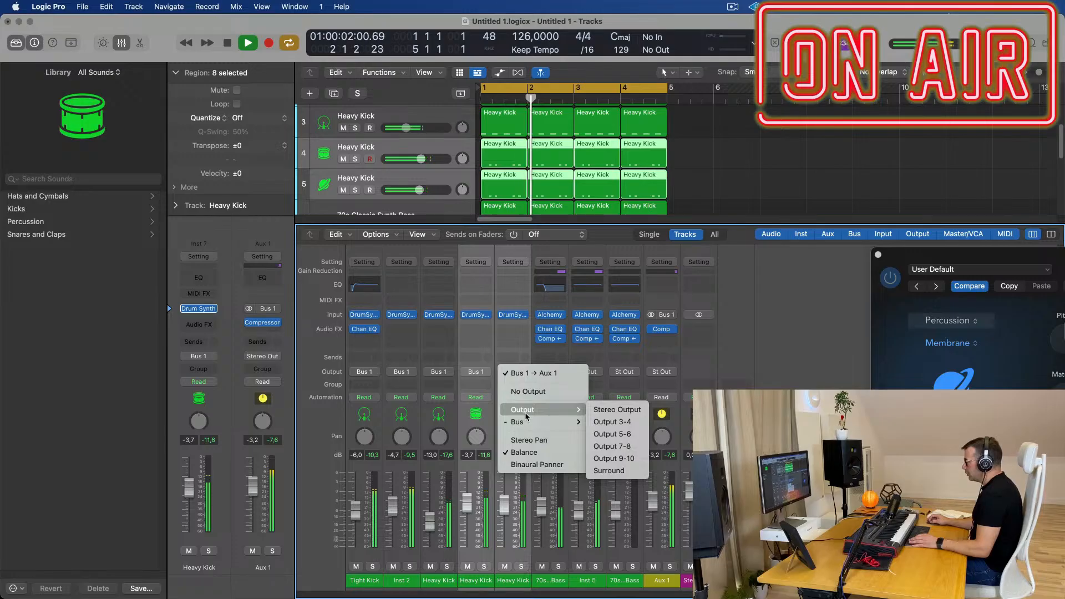
{"action": "left_click", "coordinate": [615, 409]}
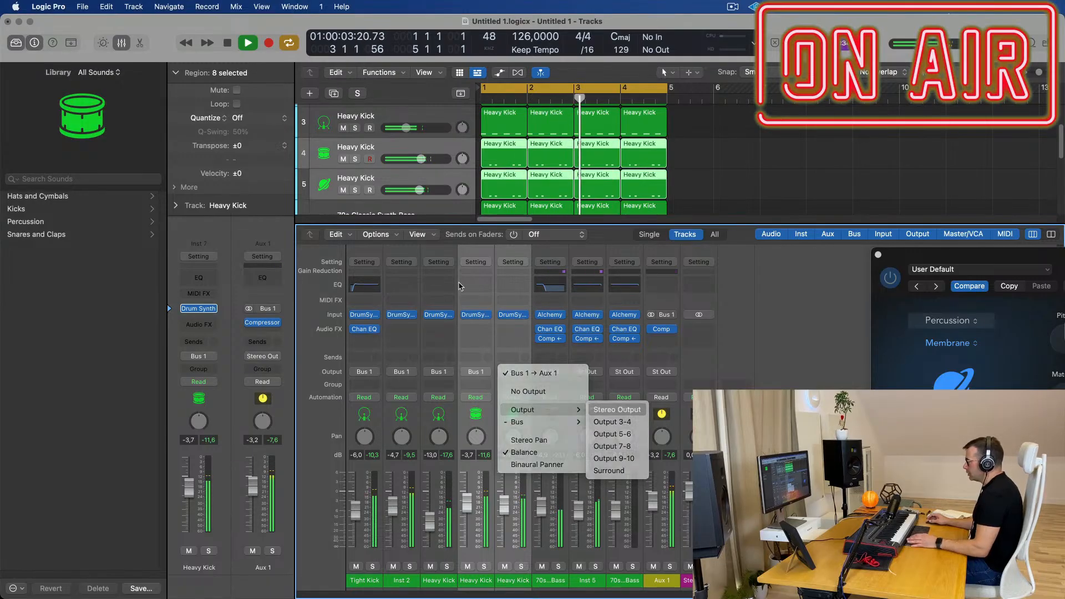
Step: Lower both selected tom tracks together, bringing the Deep Tom to -8.4 dB, and close the Drum Synth window and the mixer
{"action": "left_click_drag", "start_coordinate": [955, 255], "coordinate": [541, 240]}
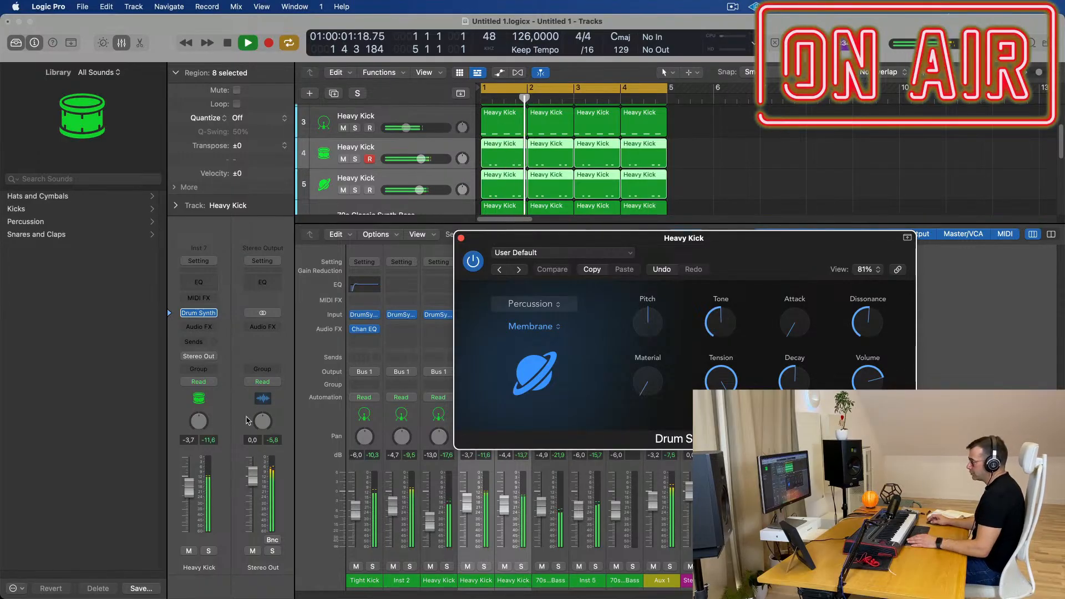
{"action": "left_click_drag", "start_coordinate": [421, 159], "coordinate": [412, 159]}
{"action": "left_click", "coordinate": [462, 239]}
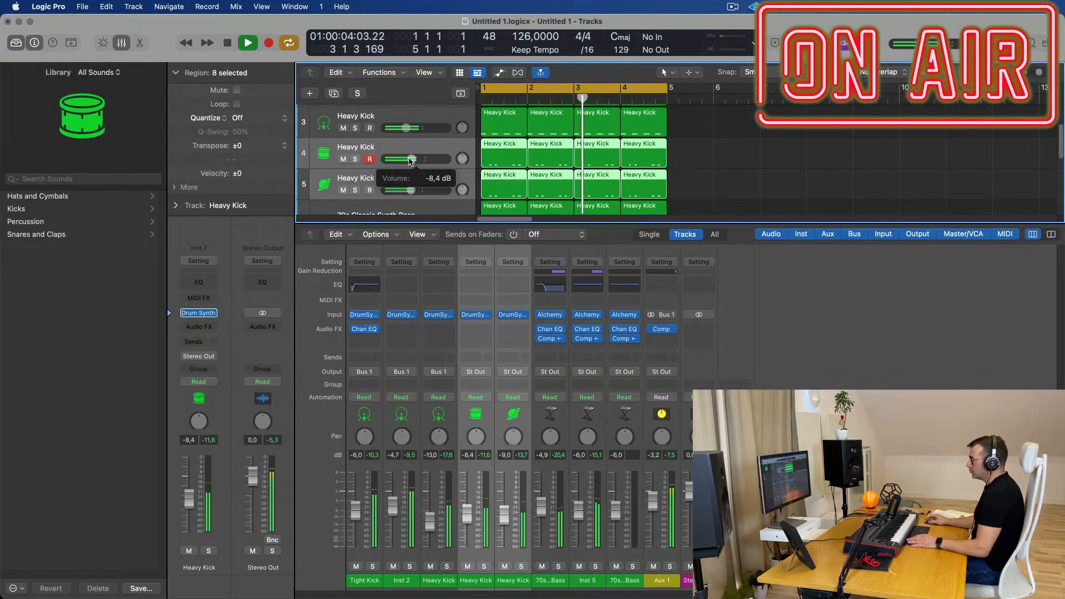
{"action": "key", "text": "x"}
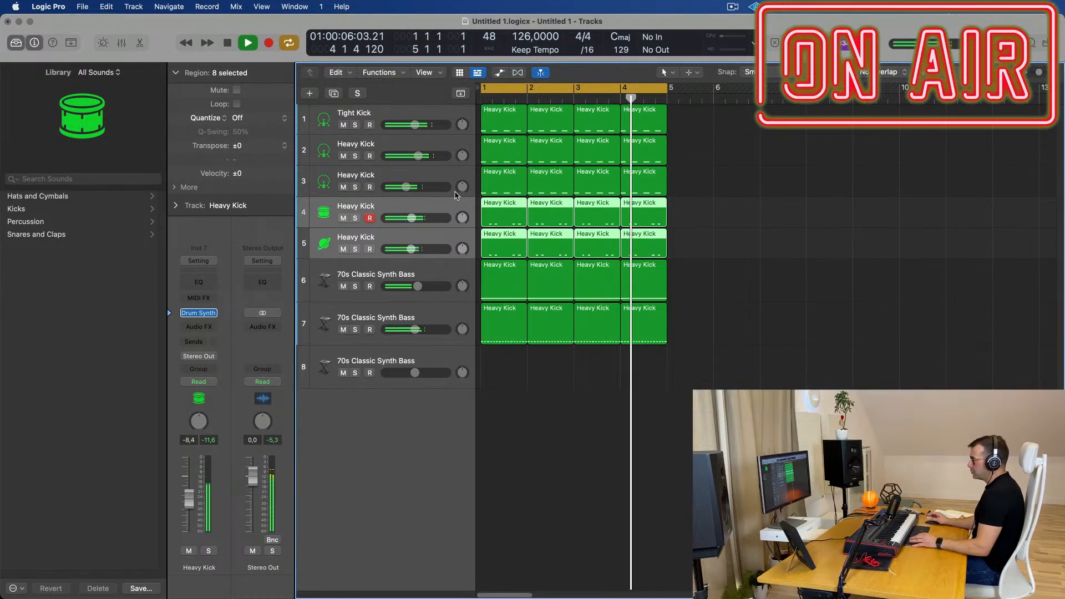
Step: Select the empty third 70s Classic Synth Bass track and replace its Alchemy instrument with Drum Machine Designer
{"action": "left_click", "coordinate": [435, 210]}
{"action": "left_click", "coordinate": [444, 243]}
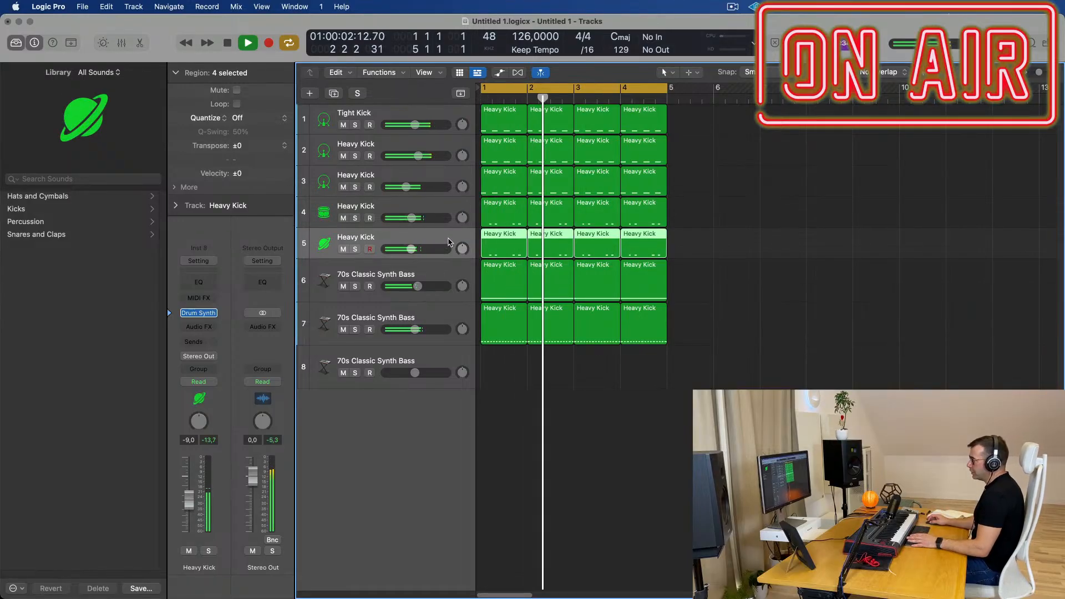
{"action": "left_click", "coordinate": [421, 382]}
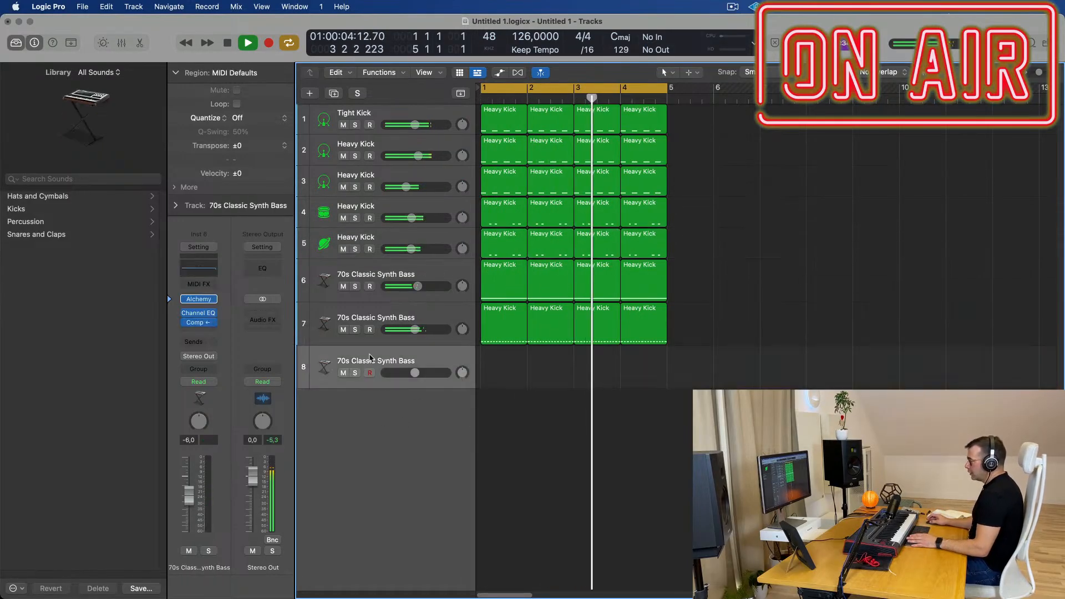
{"action": "left_click", "coordinate": [215, 299]}
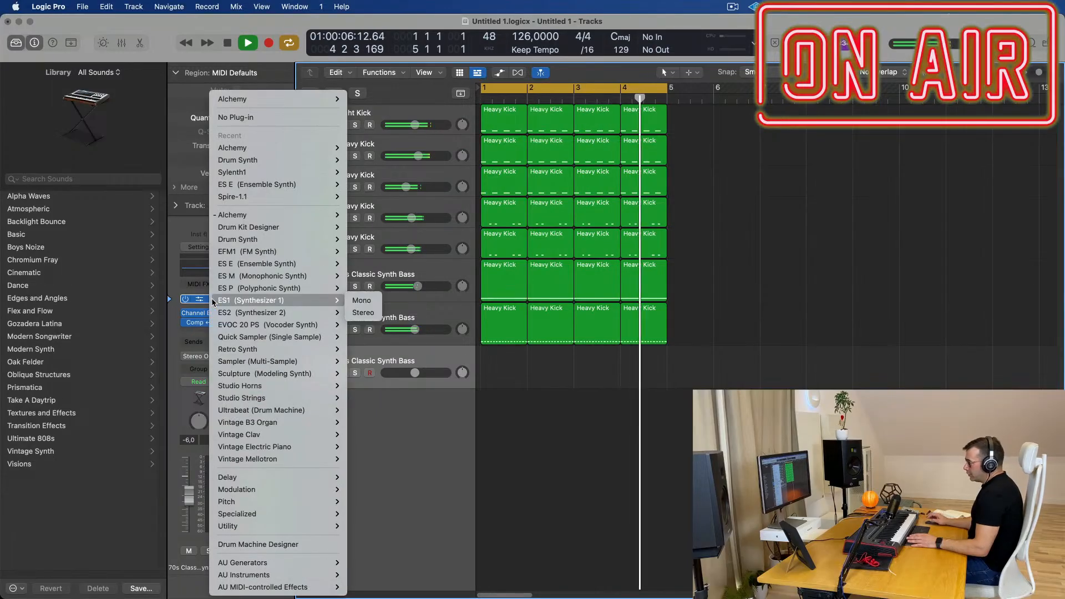
{"action": "left_click", "coordinate": [280, 544]}
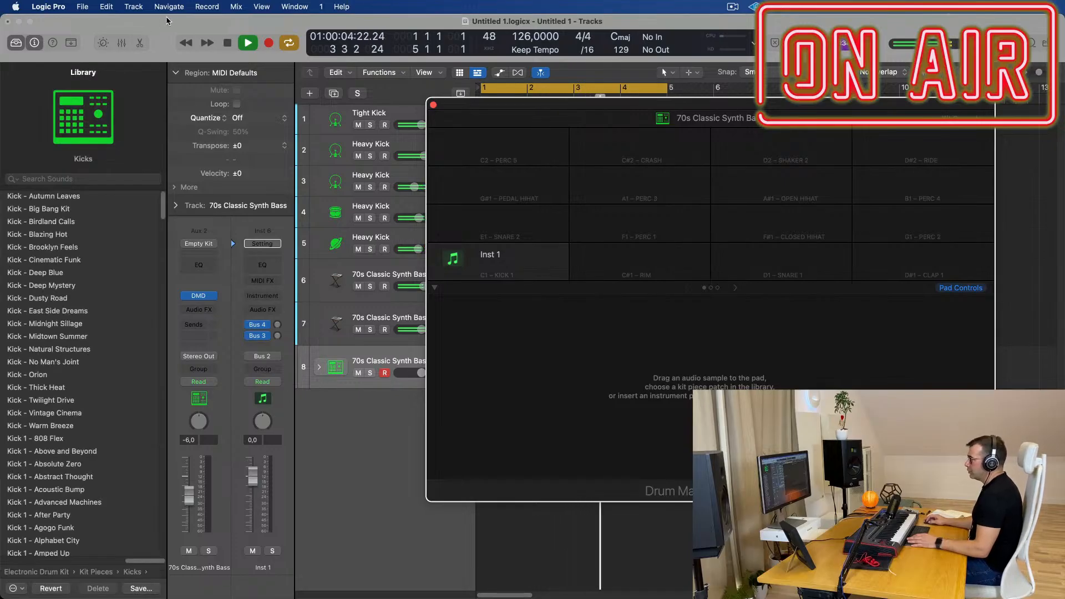
Step: Reselect the Drum Machine Designer track and load the Roland TR-909 kit onto it
{"action": "left_click", "coordinate": [359, 271]}
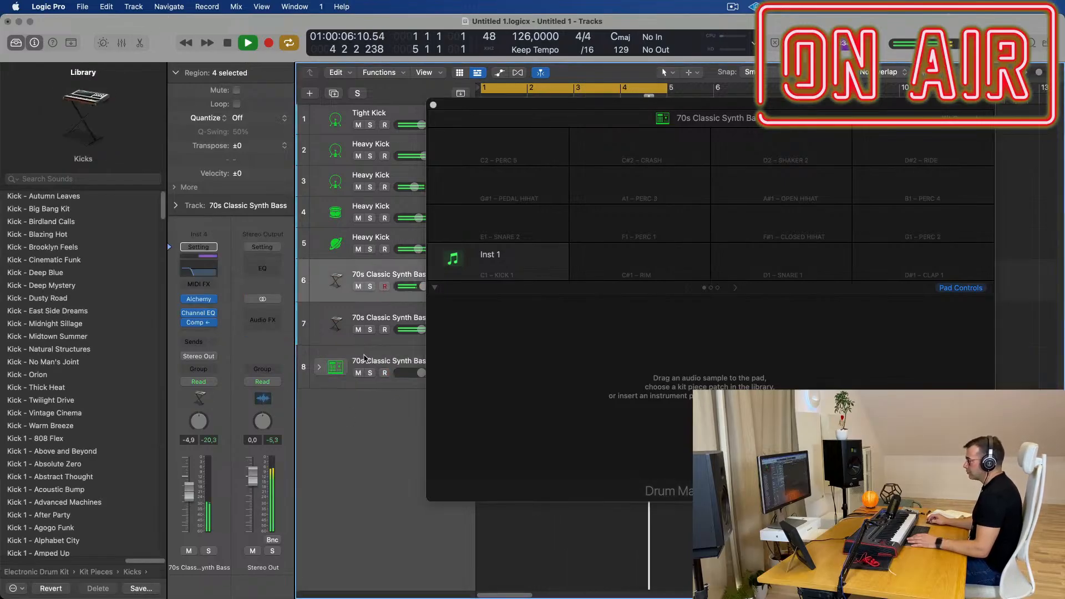
{"action": "left_click", "coordinate": [364, 357]}
{"action": "scroll", "coordinate": [85, 336], "scroll_direction": "down", "scroll_amount": 20}
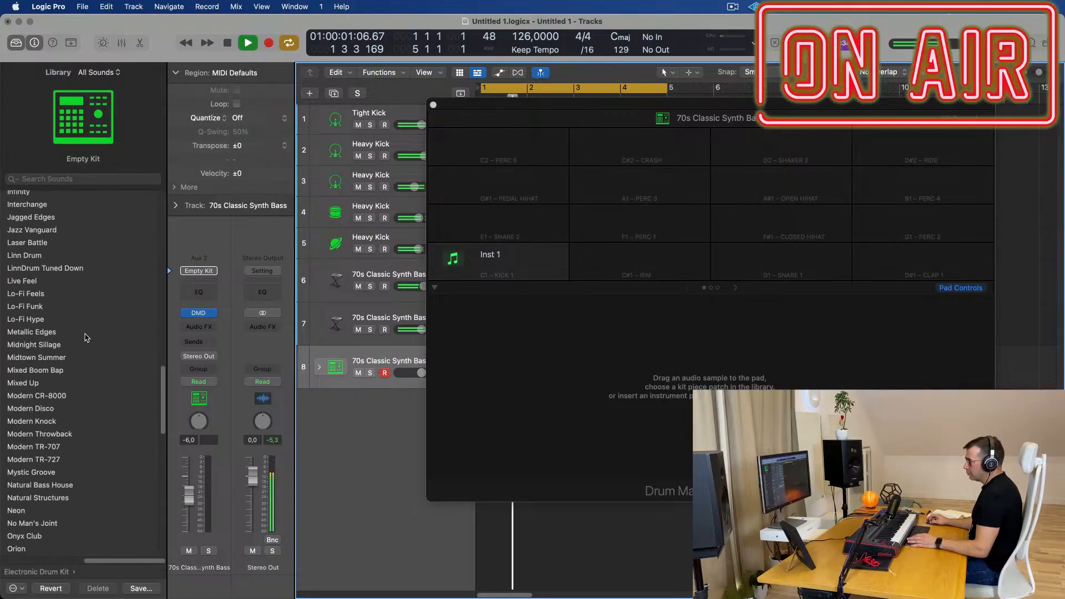
{"action": "scroll", "coordinate": [87, 336], "scroll_direction": "down", "scroll_amount": 8}
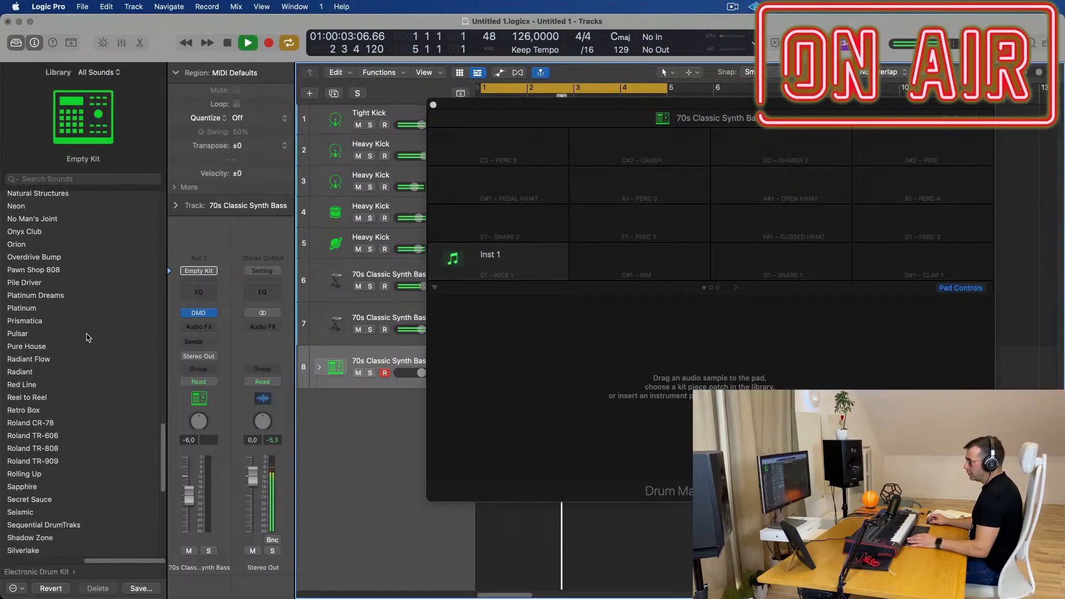
{"action": "left_click", "coordinate": [53, 362]}
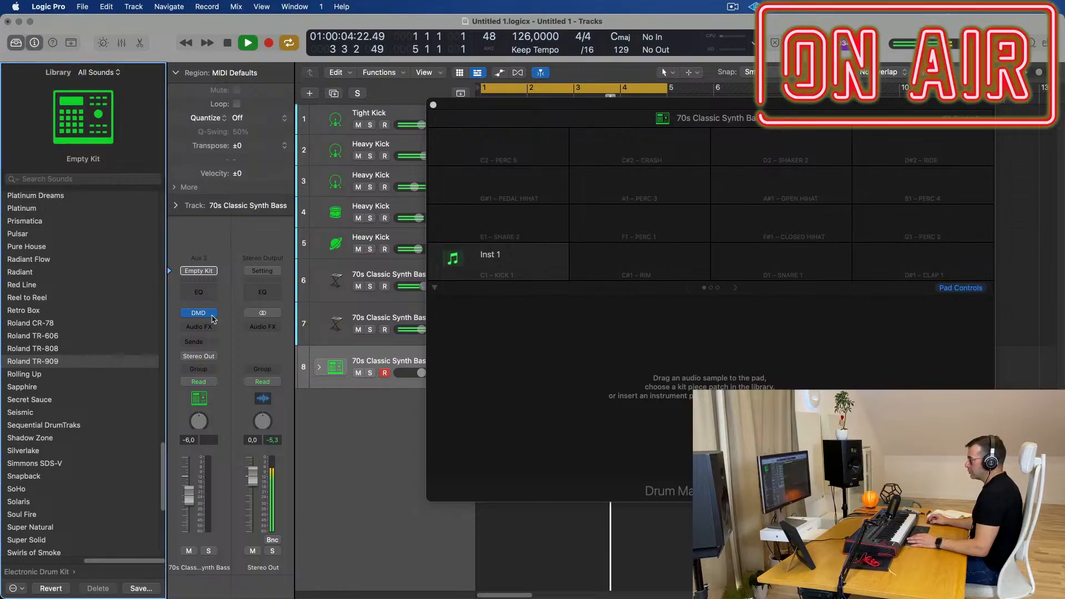
Step: Copy the Membrane track's first region to the TR-909 track, expand its subtracks and move the copy onto Tom Low
{"action": "left_click_drag", "start_coordinate": [560, 100], "coordinate": [906, 164]}
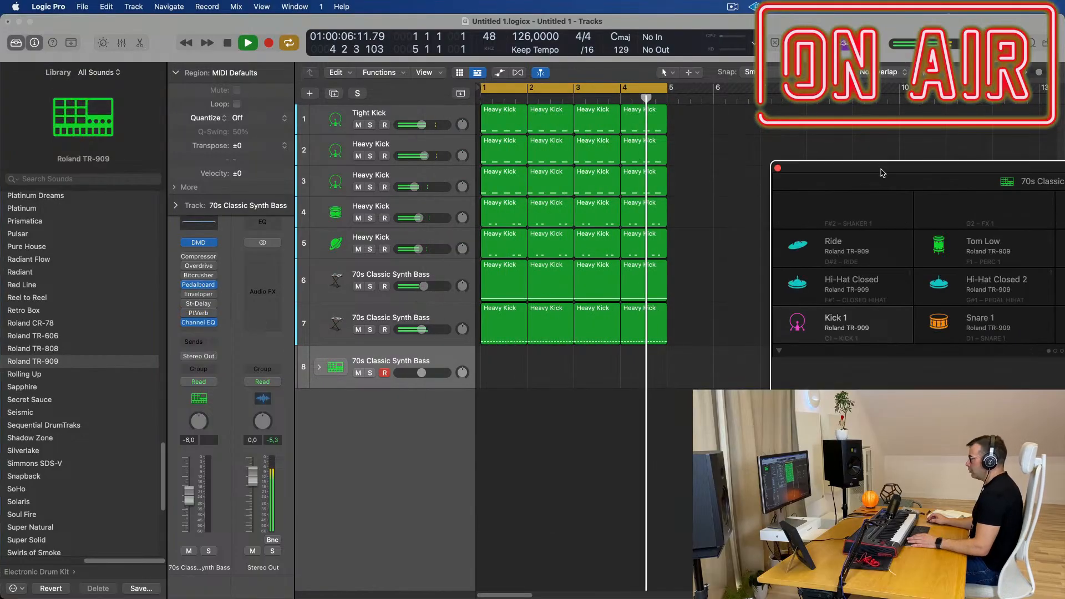
{"action": "left_click", "coordinate": [501, 241]}
{"action": "left_click_drag", "start_coordinate": [501, 242], "coordinate": [497, 371]}
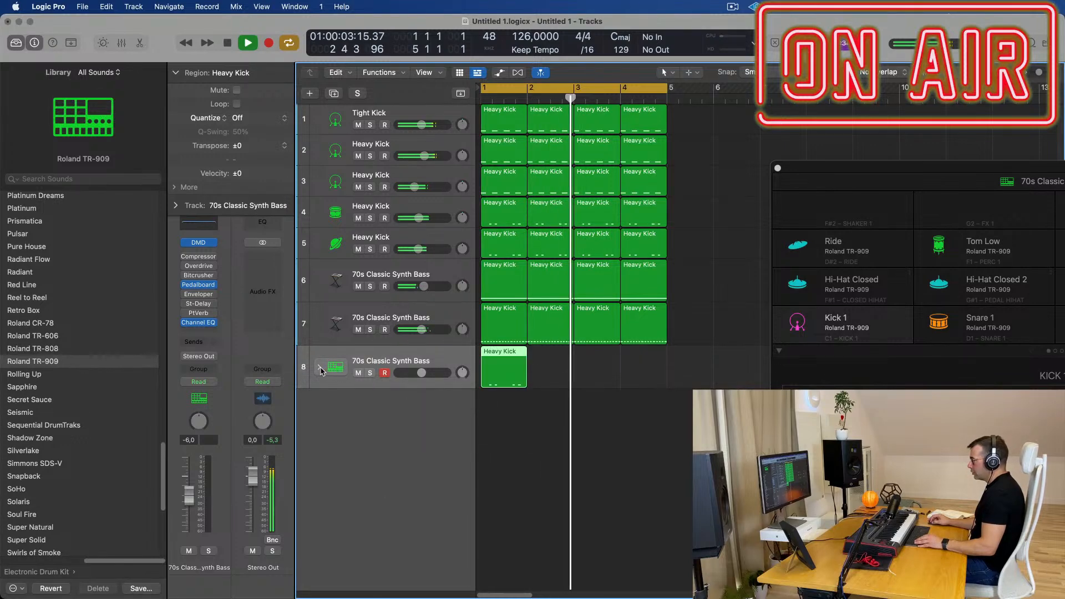
{"action": "left_click", "coordinate": [319, 367]}
{"action": "key", "text": "space"}
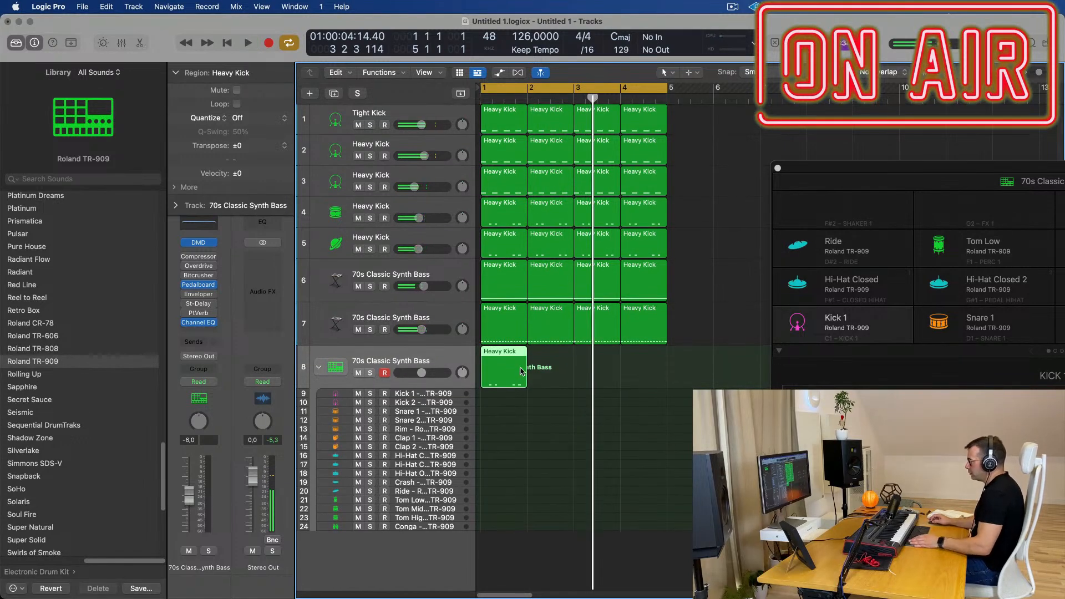
{"action": "left_click_drag", "start_coordinate": [512, 357], "coordinate": [505, 501]}
Step: Play the loop, select the Tom Low subtrack and raise its volume to -3.0 dB
{"action": "key", "text": "space"}
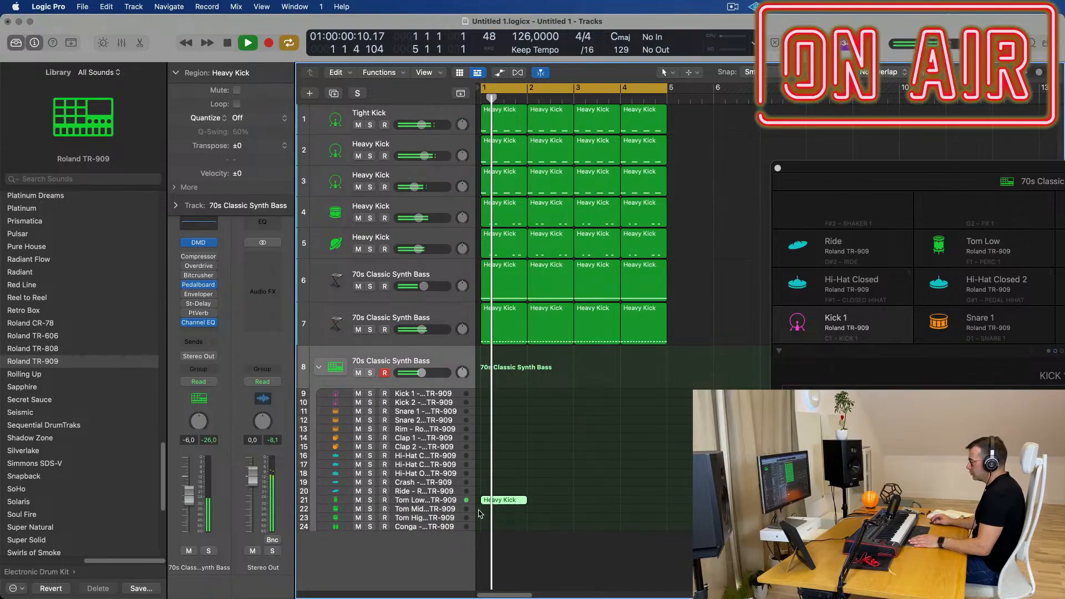
{"action": "left_click", "coordinate": [450, 502]}
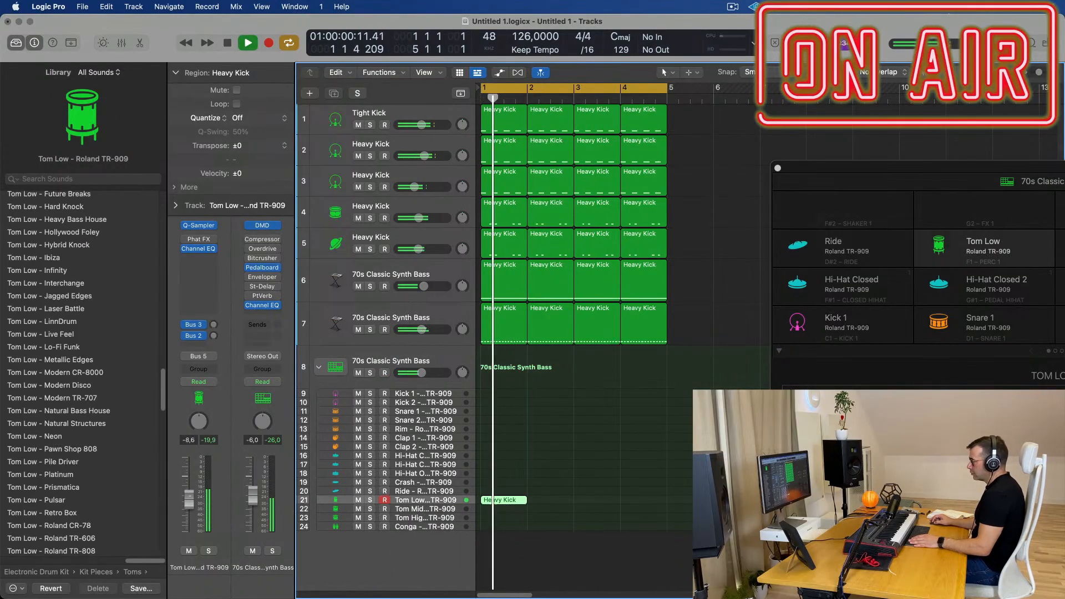
{"action": "key", "text": "space"}
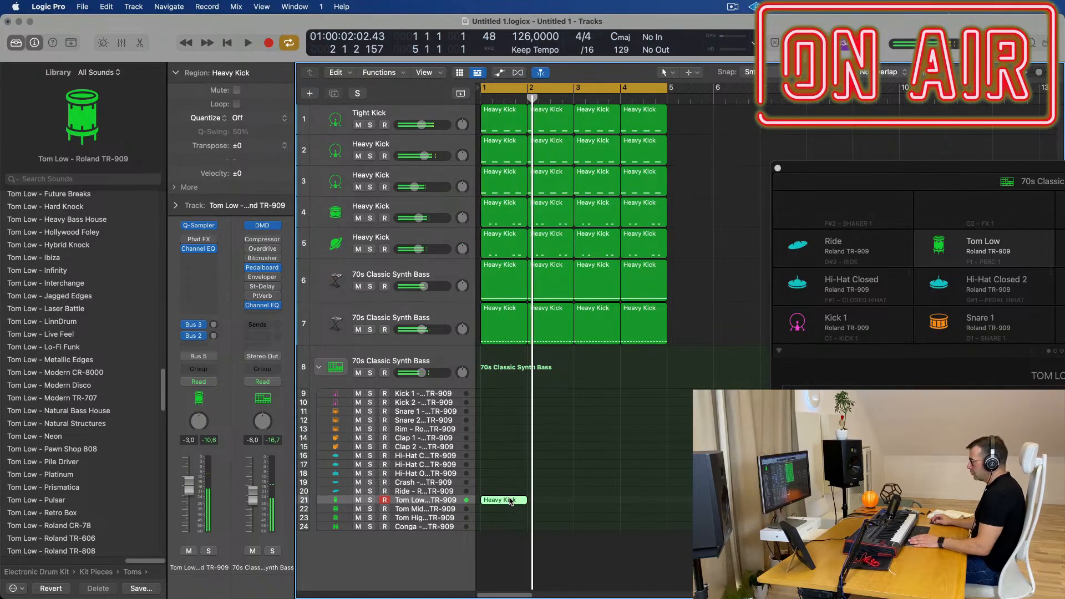
Step: Open the Tom Low region in the Piano Roll and transpose all four notes down by octaves to C1
{"action": "double_click", "coordinate": [506, 501]}
{"action": "key", "text": "space"}
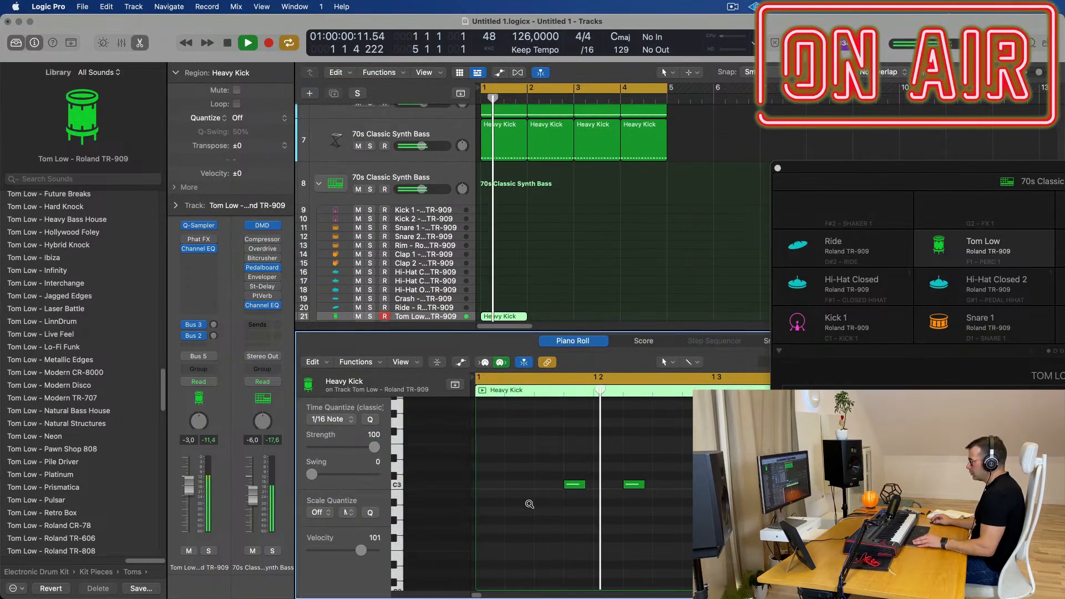
{"action": "scroll", "coordinate": [530, 502], "scroll_direction": "down", "scroll_amount": 5}
{"action": "left_click_drag", "start_coordinate": [515, 503], "coordinate": [721, 476]}
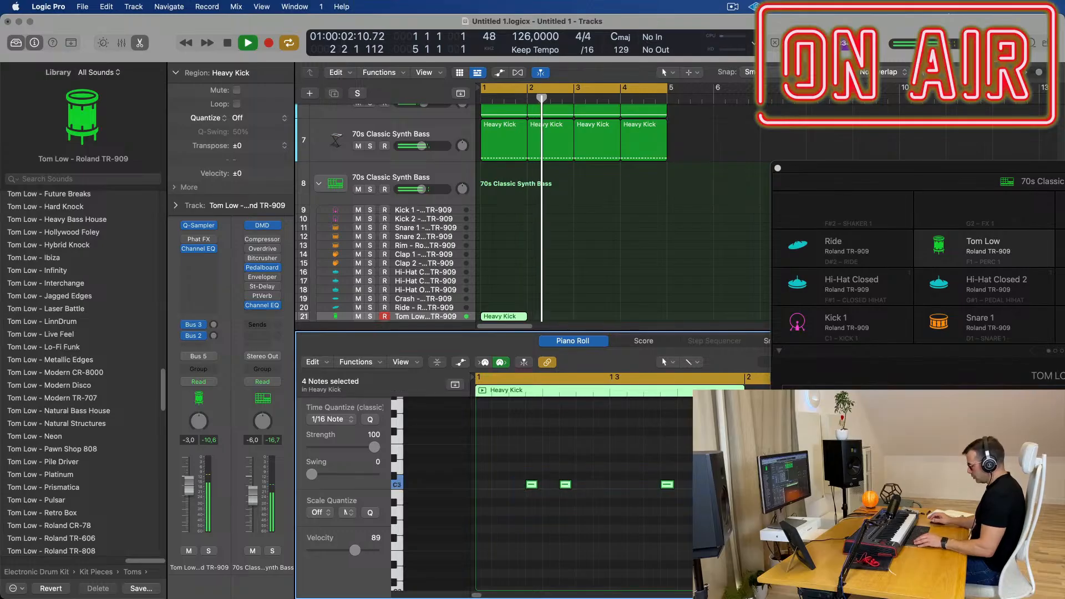
{"action": "key", "text": "alt+shift+Down"}
{"action": "key", "text": "space"}
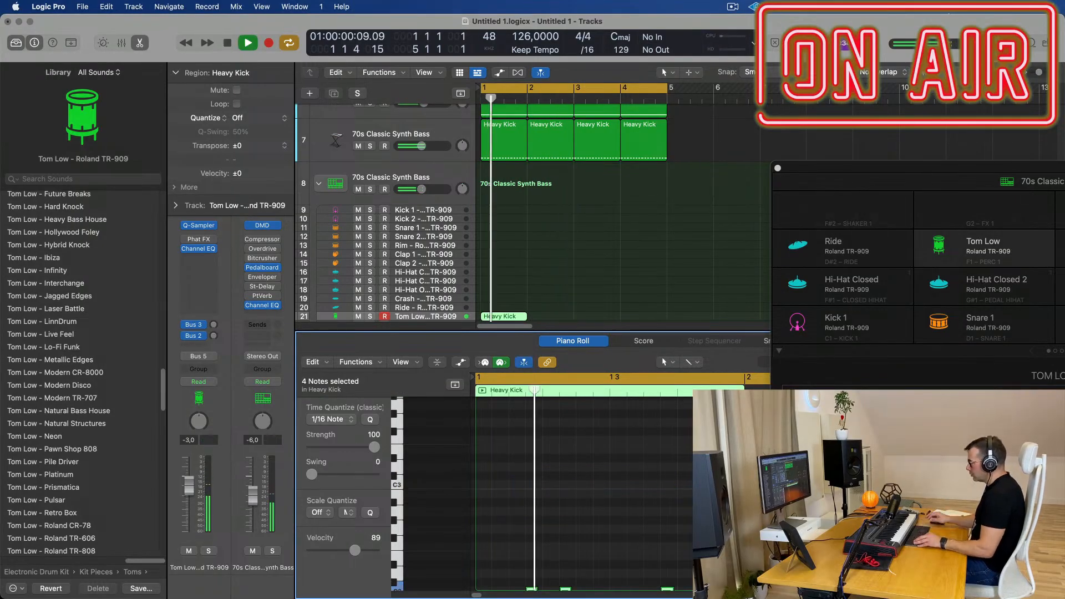
{"action": "scroll", "coordinate": [643, 505], "scroll_direction": "down", "scroll_amount": 5}
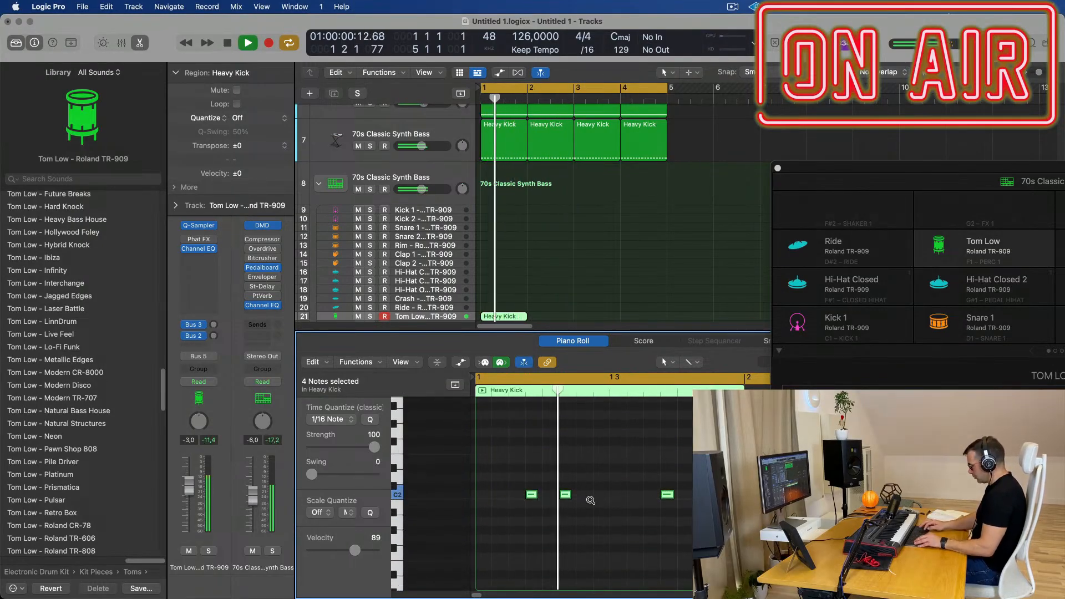
{"action": "scroll", "coordinate": [561, 259], "scroll_direction": "down", "scroll_amount": 5}
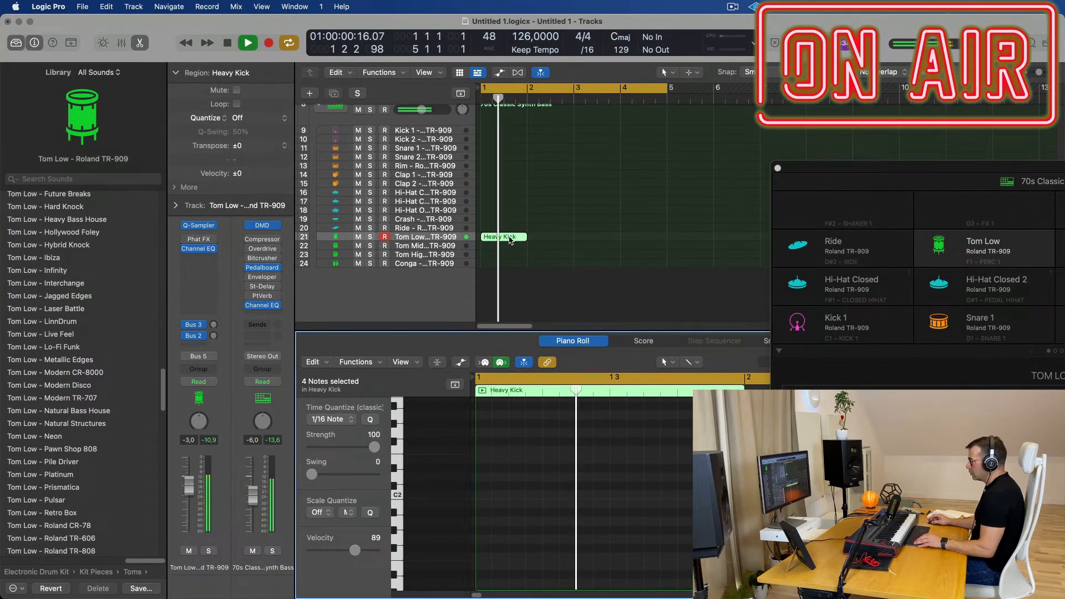
Step: Reselect all four C1 notes in the Tom Low region and shift them an eighth note earlier
{"action": "key", "text": "e"}
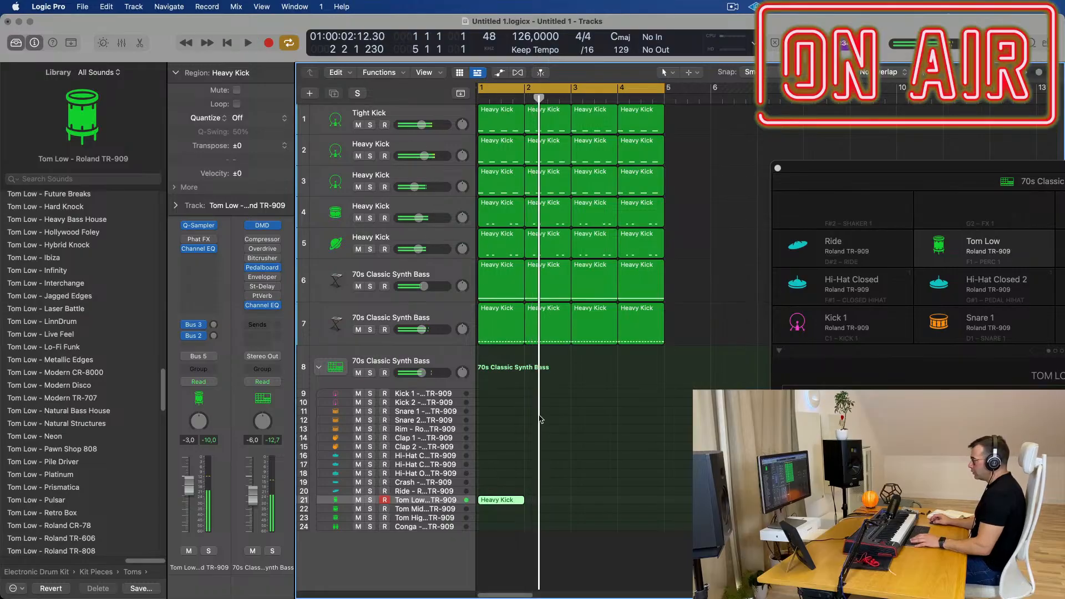
{"action": "key", "text": "e"}
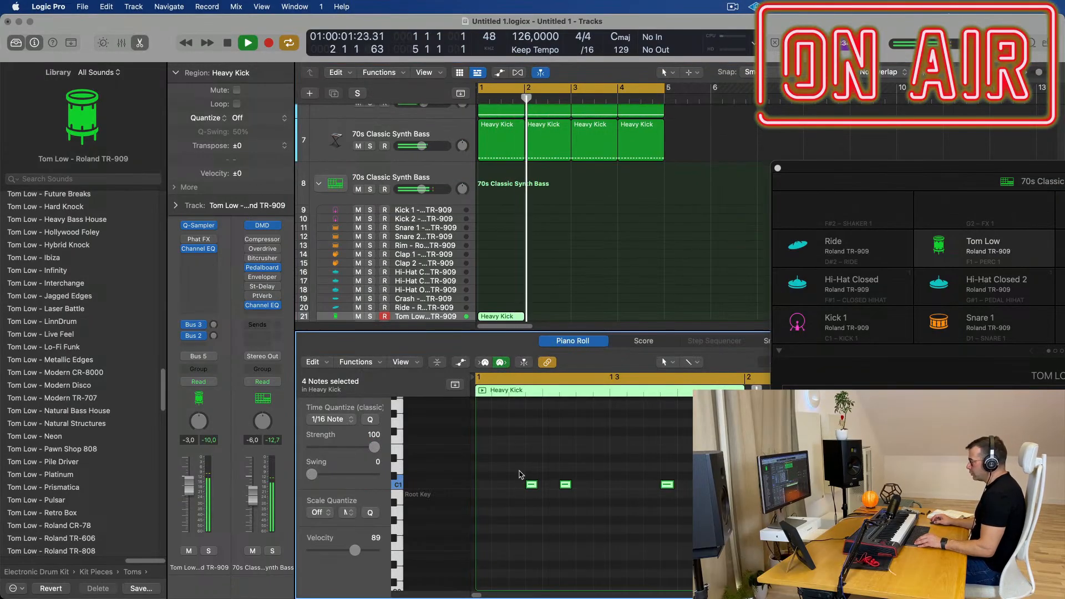
{"action": "left_click_drag", "start_coordinate": [520, 472], "coordinate": [717, 505]}
{"action": "key", "text": "Return"}
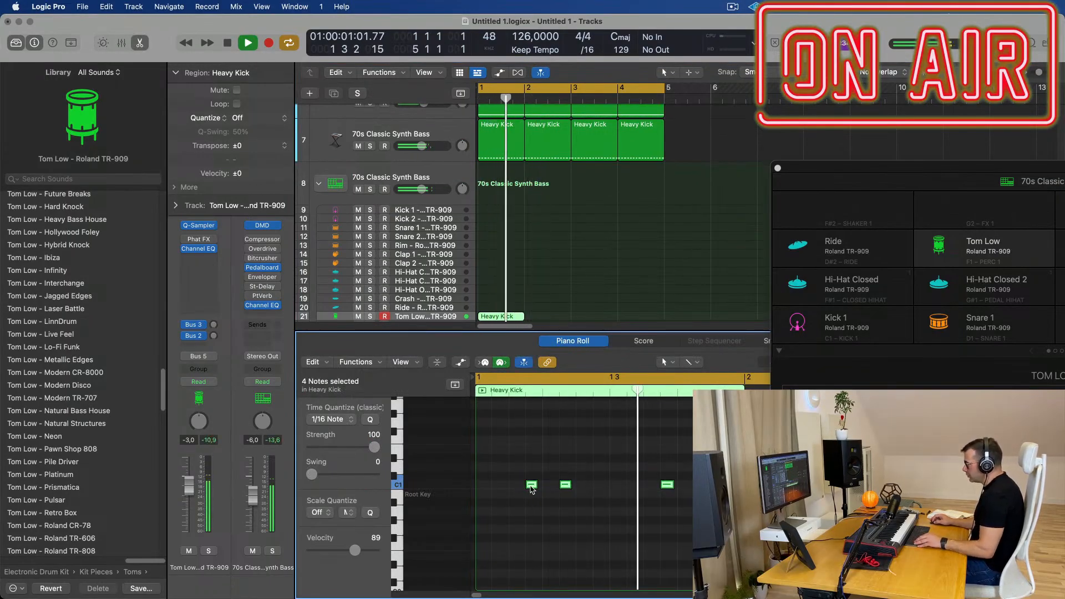
{"action": "left_click_drag", "start_coordinate": [531, 486], "coordinate": [497, 488]}
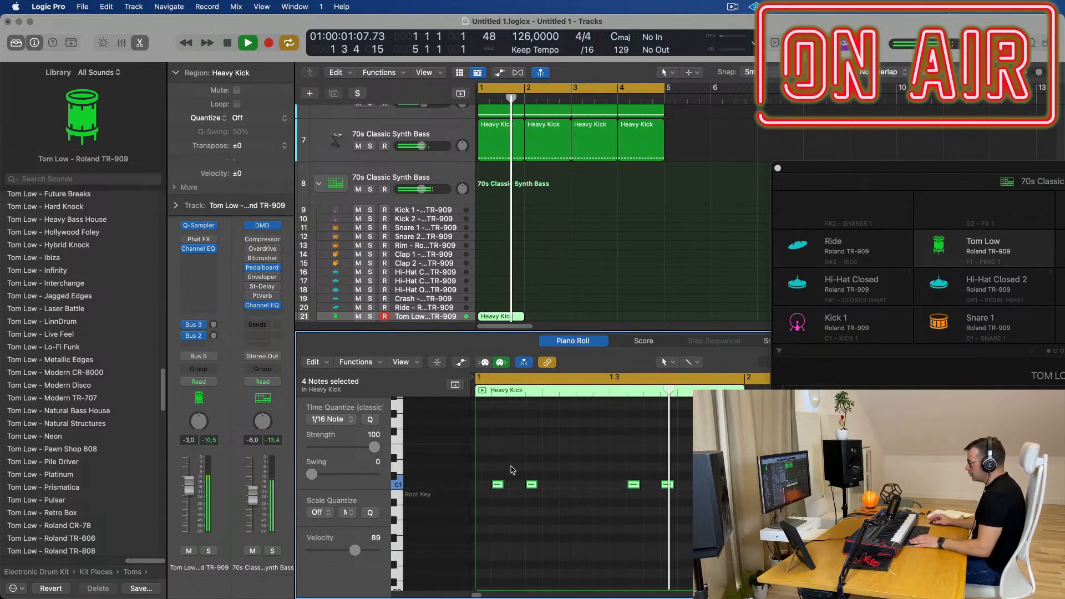
Step: Lower the Tom Low subtrack's volume to -7.8 dB and audition it in the loop
{"action": "key", "text": "space"}
{"action": "left_click_drag", "start_coordinate": [189, 486], "coordinate": [189, 498]}
{"action": "key", "text": "space"}
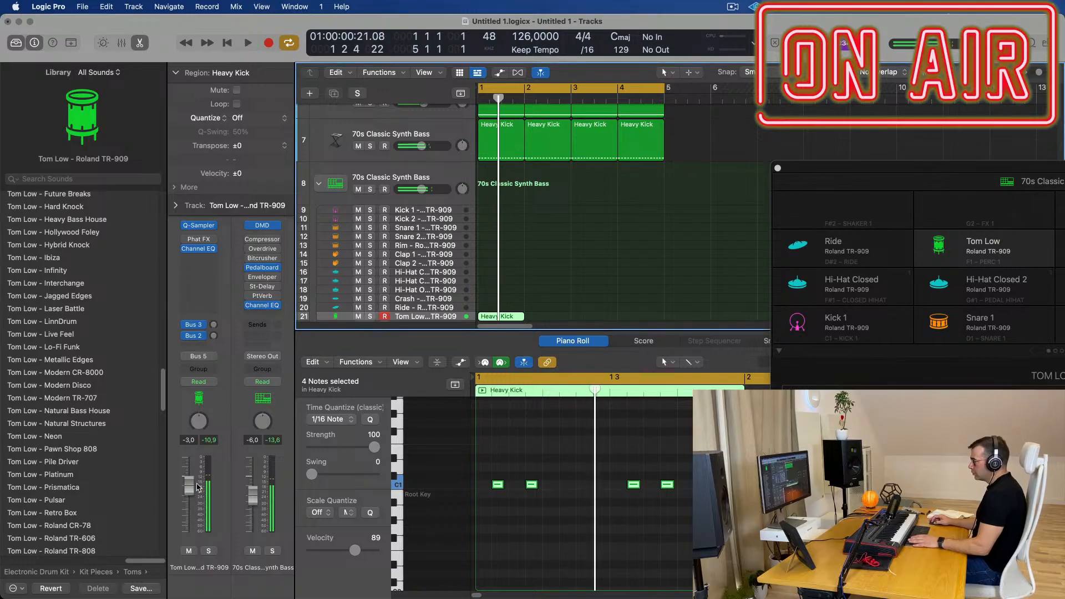
{"action": "key", "text": "space"}
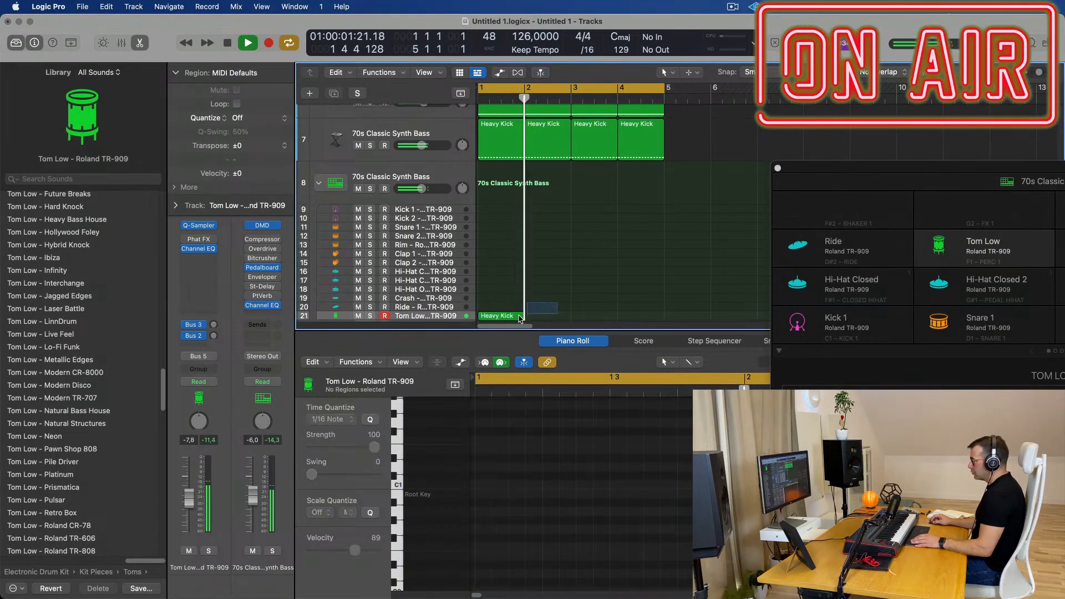
Step: Repeat the one-bar Tom Low region through bars 2 to 4 and restart playback
{"action": "scroll", "coordinate": [520, 319], "scroll_direction": "down", "scroll_amount": 1}
{"action": "left_click_drag", "start_coordinate": [517, 315], "coordinate": [664, 316]}
{"action": "key", "text": "space"}
{"action": "key", "text": "space"}
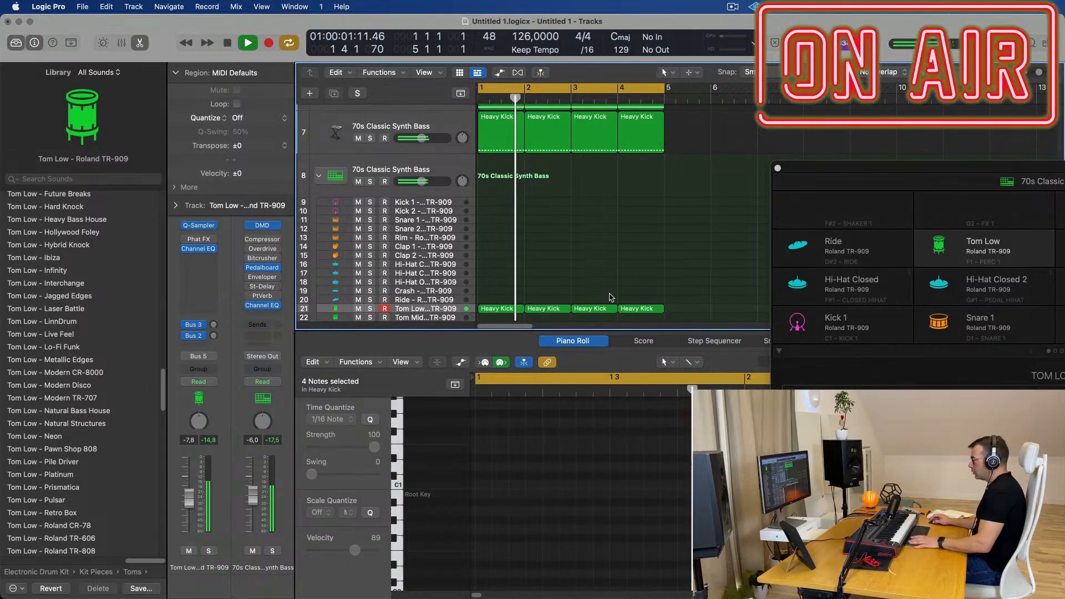
Step: Set the Tom Low subtrack's volume to -10.4 dB and its Bus 2 delay send to -7.5 dB
{"action": "left_click_drag", "start_coordinate": [192, 499], "coordinate": [193, 496]}
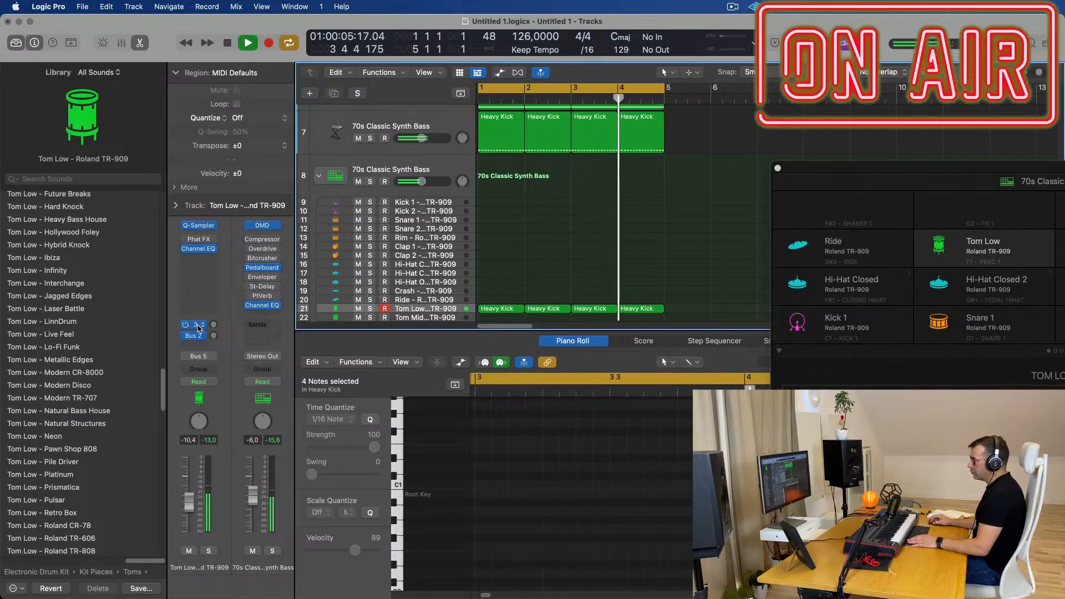
{"action": "left_click", "coordinate": [214, 325]}
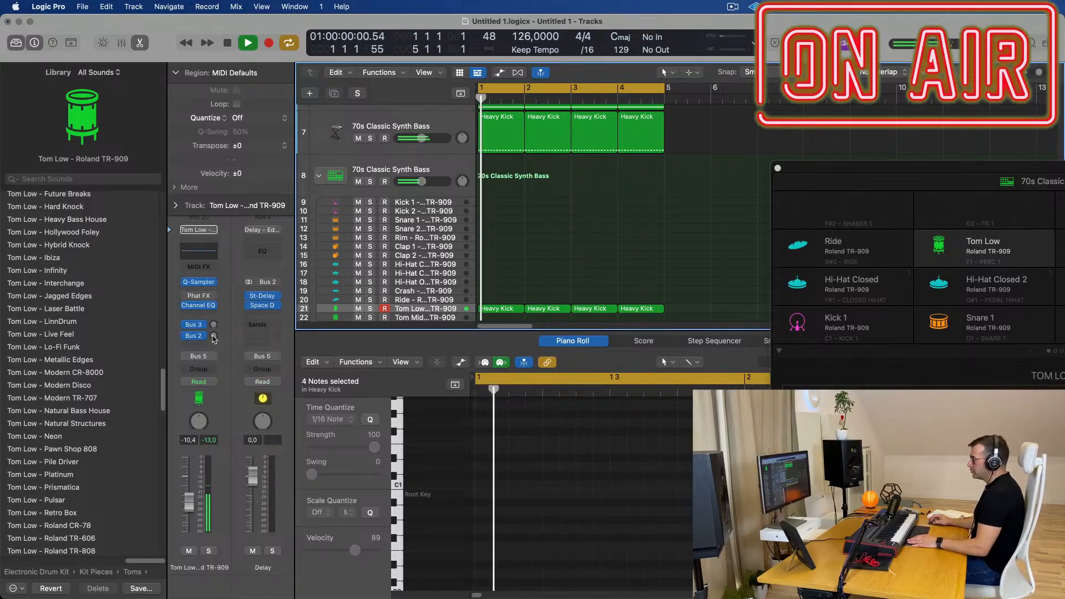
{"action": "left_click", "coordinate": [214, 336]}
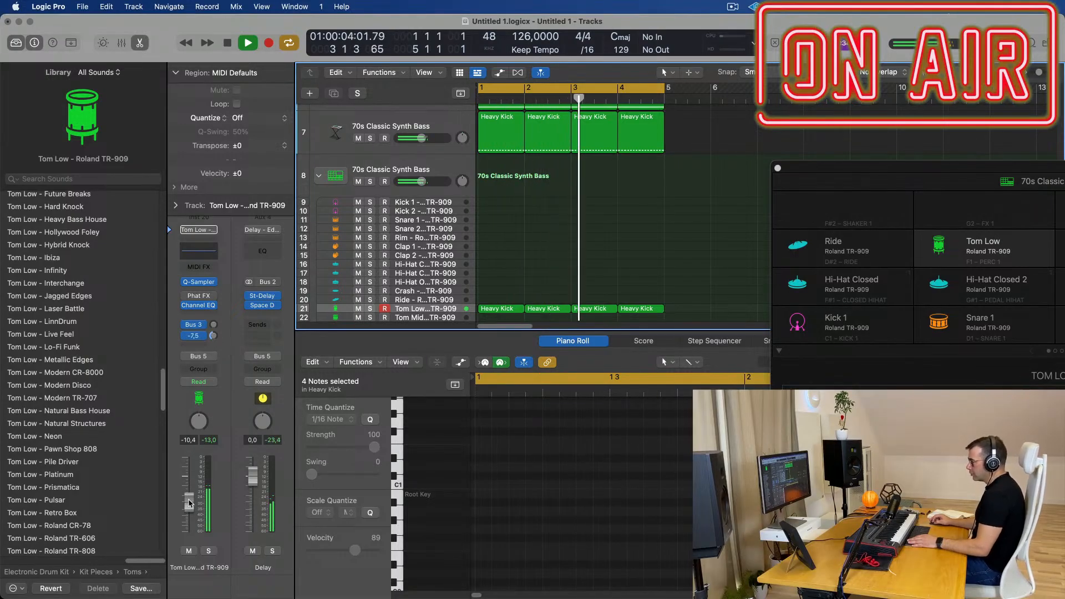
Step: Raise the Delay aux to 3.4 dB and the Tom Low subtrack's volume to -6.0 dB
{"action": "left_click_drag", "start_coordinate": [188, 503], "coordinate": [189, 501]}
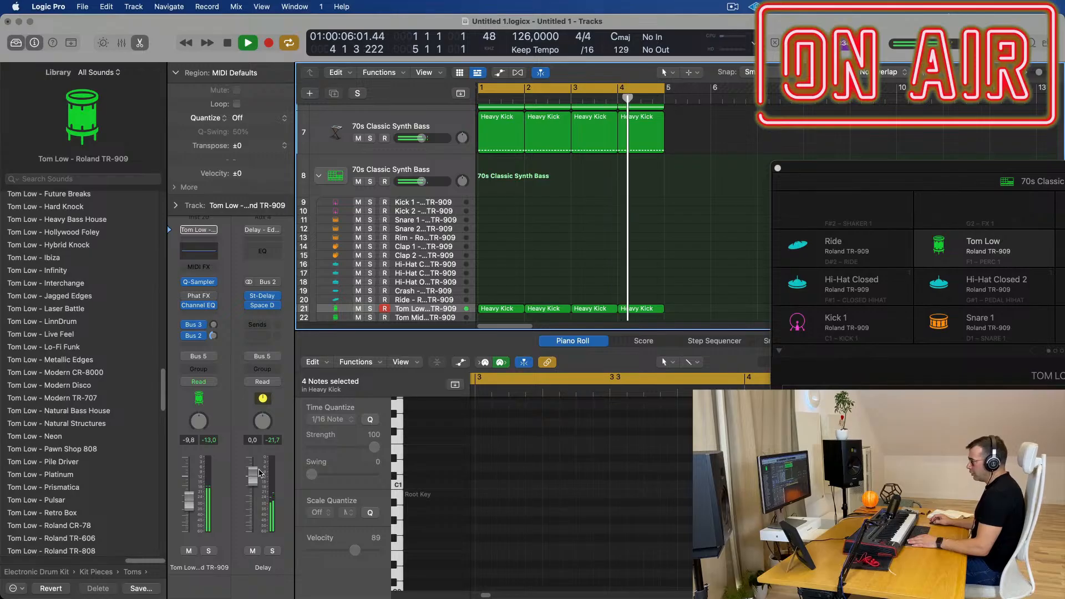
{"action": "left_click_drag", "start_coordinate": [253, 471], "coordinate": [253, 470]}
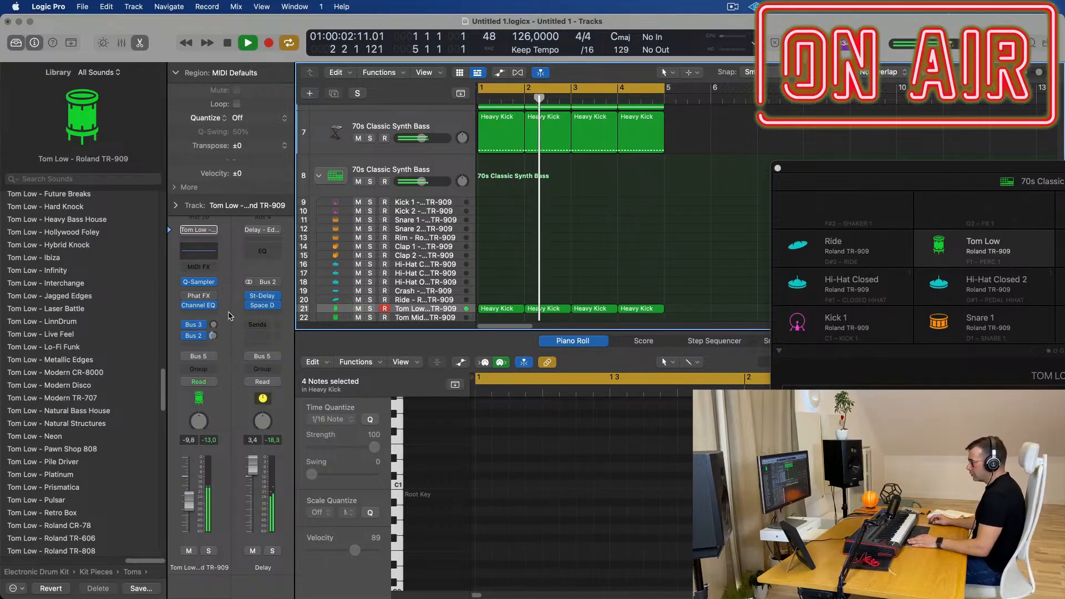
{"action": "left_click_drag", "start_coordinate": [190, 502], "coordinate": [191, 495]}
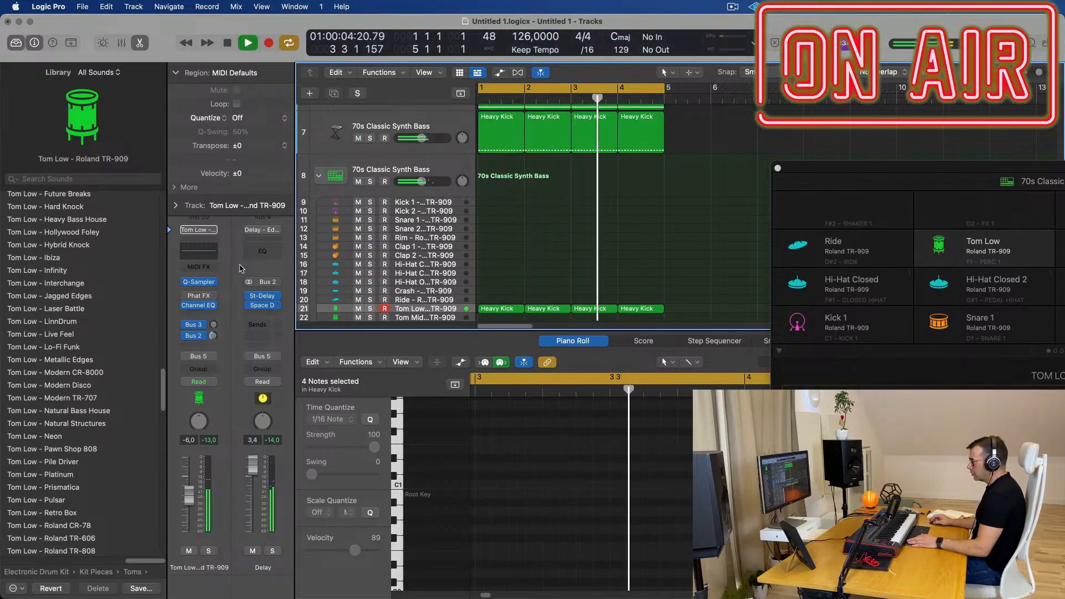
Step: Add a Channel EQ to the Delay aux with a 12 dB/Oct low cut at 162 Hz and close its window
{"action": "left_click", "coordinate": [262, 251]}
{"action": "left_click", "coordinate": [377, 217]}
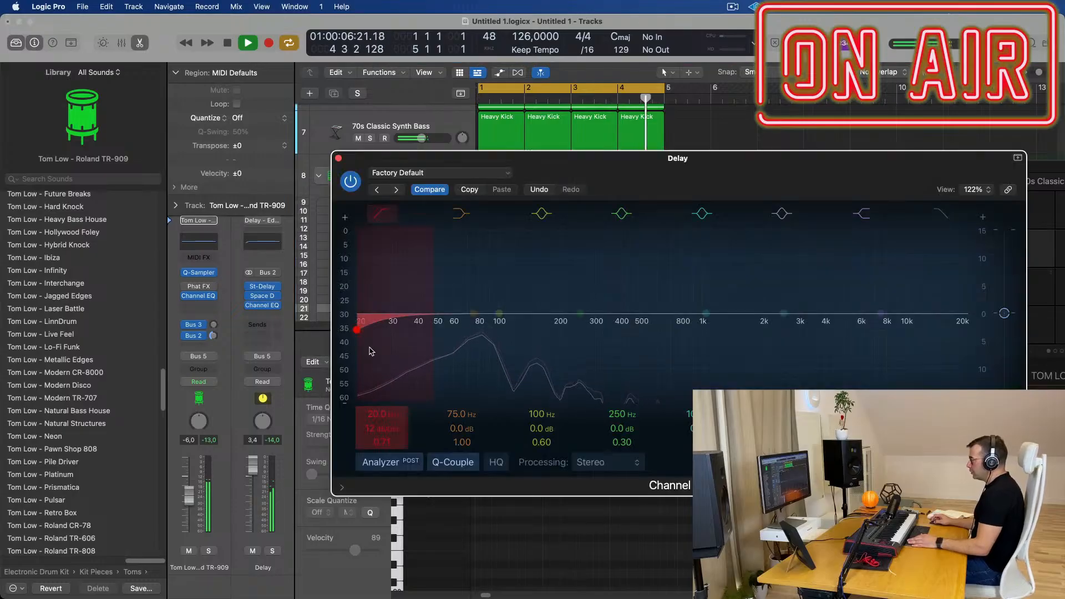
{"action": "left_click_drag", "start_coordinate": [372, 349], "coordinate": [562, 314]}
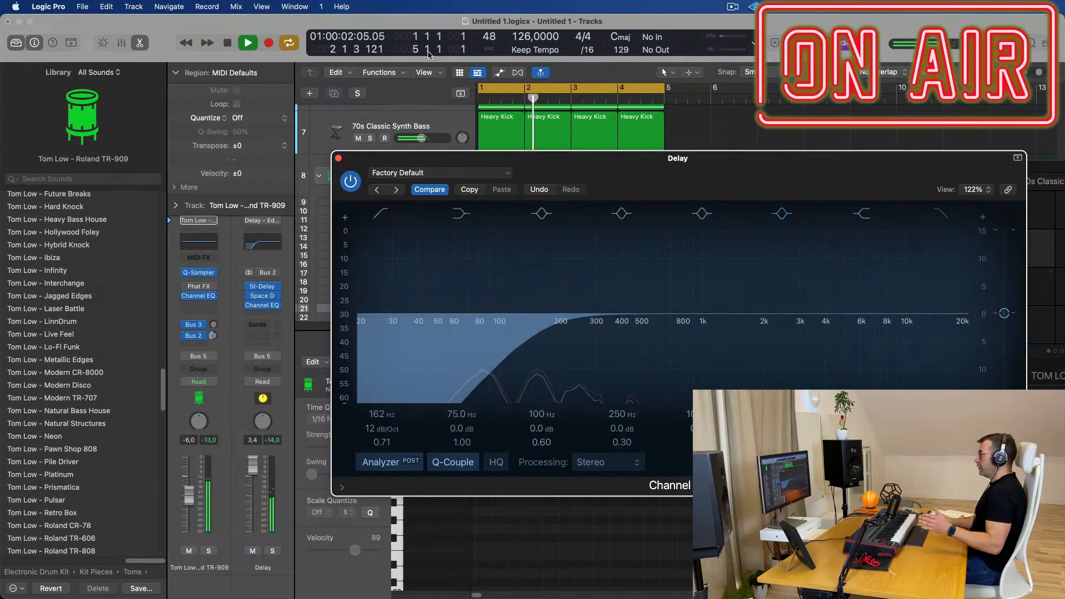
{"action": "left_click", "coordinate": [338, 158]}
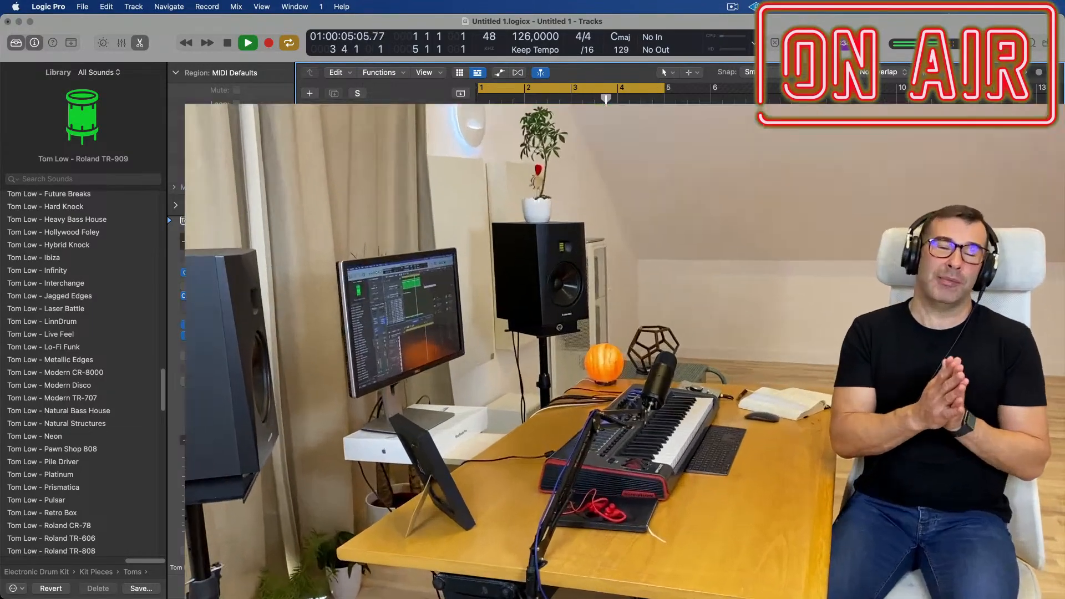